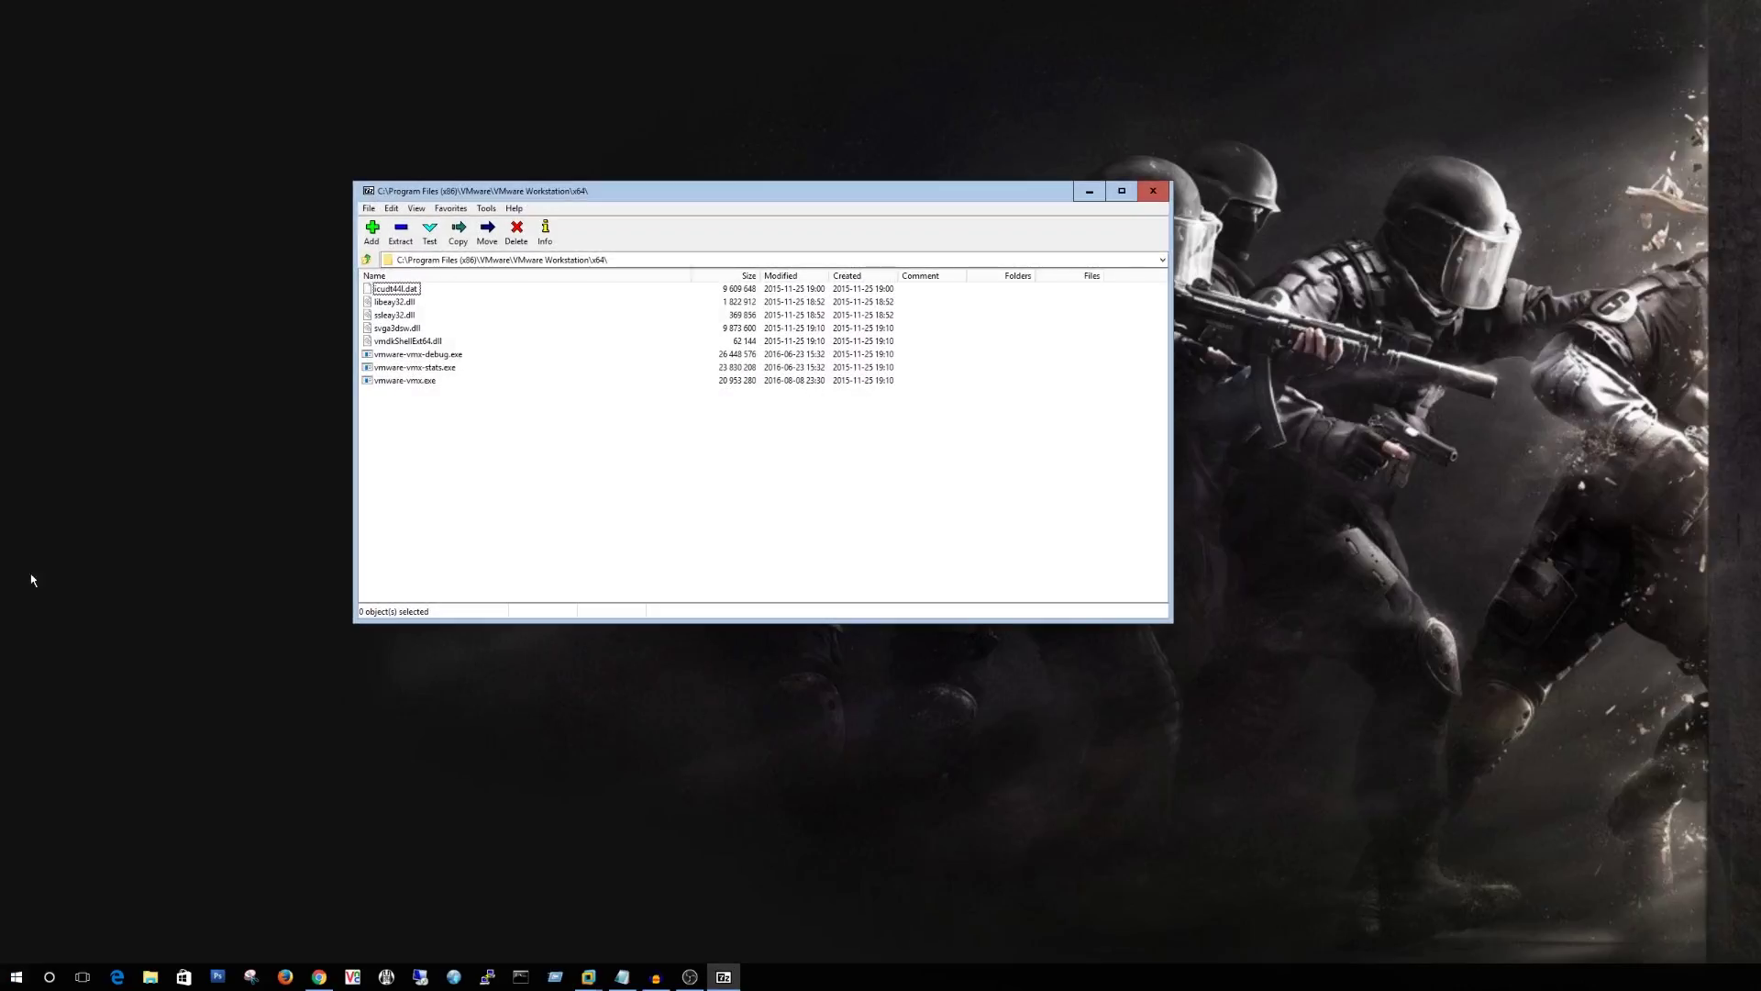
# - Browse from C:\ to Program Files (x86)\VMware\VMware Workstation\x64 and bring up vmware-vmx.exe's context menu
pyautogui.click(618, 259)
pyautogui.write('c:\\')
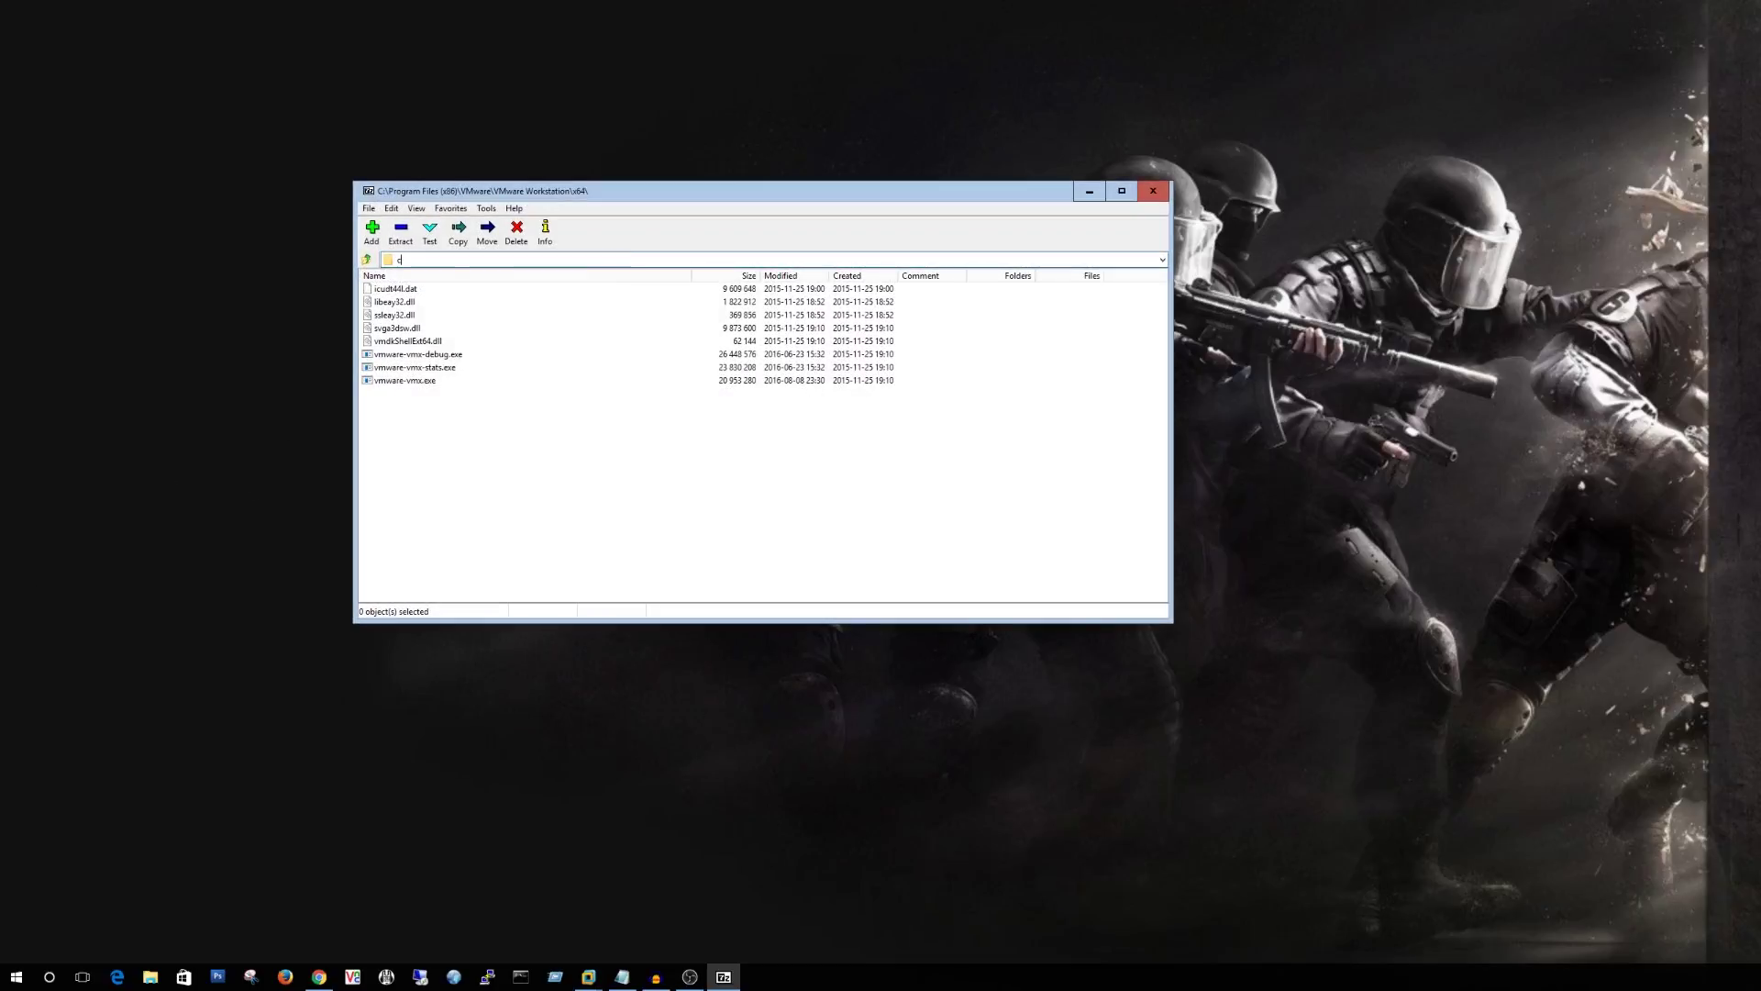
pyautogui.press('Return')
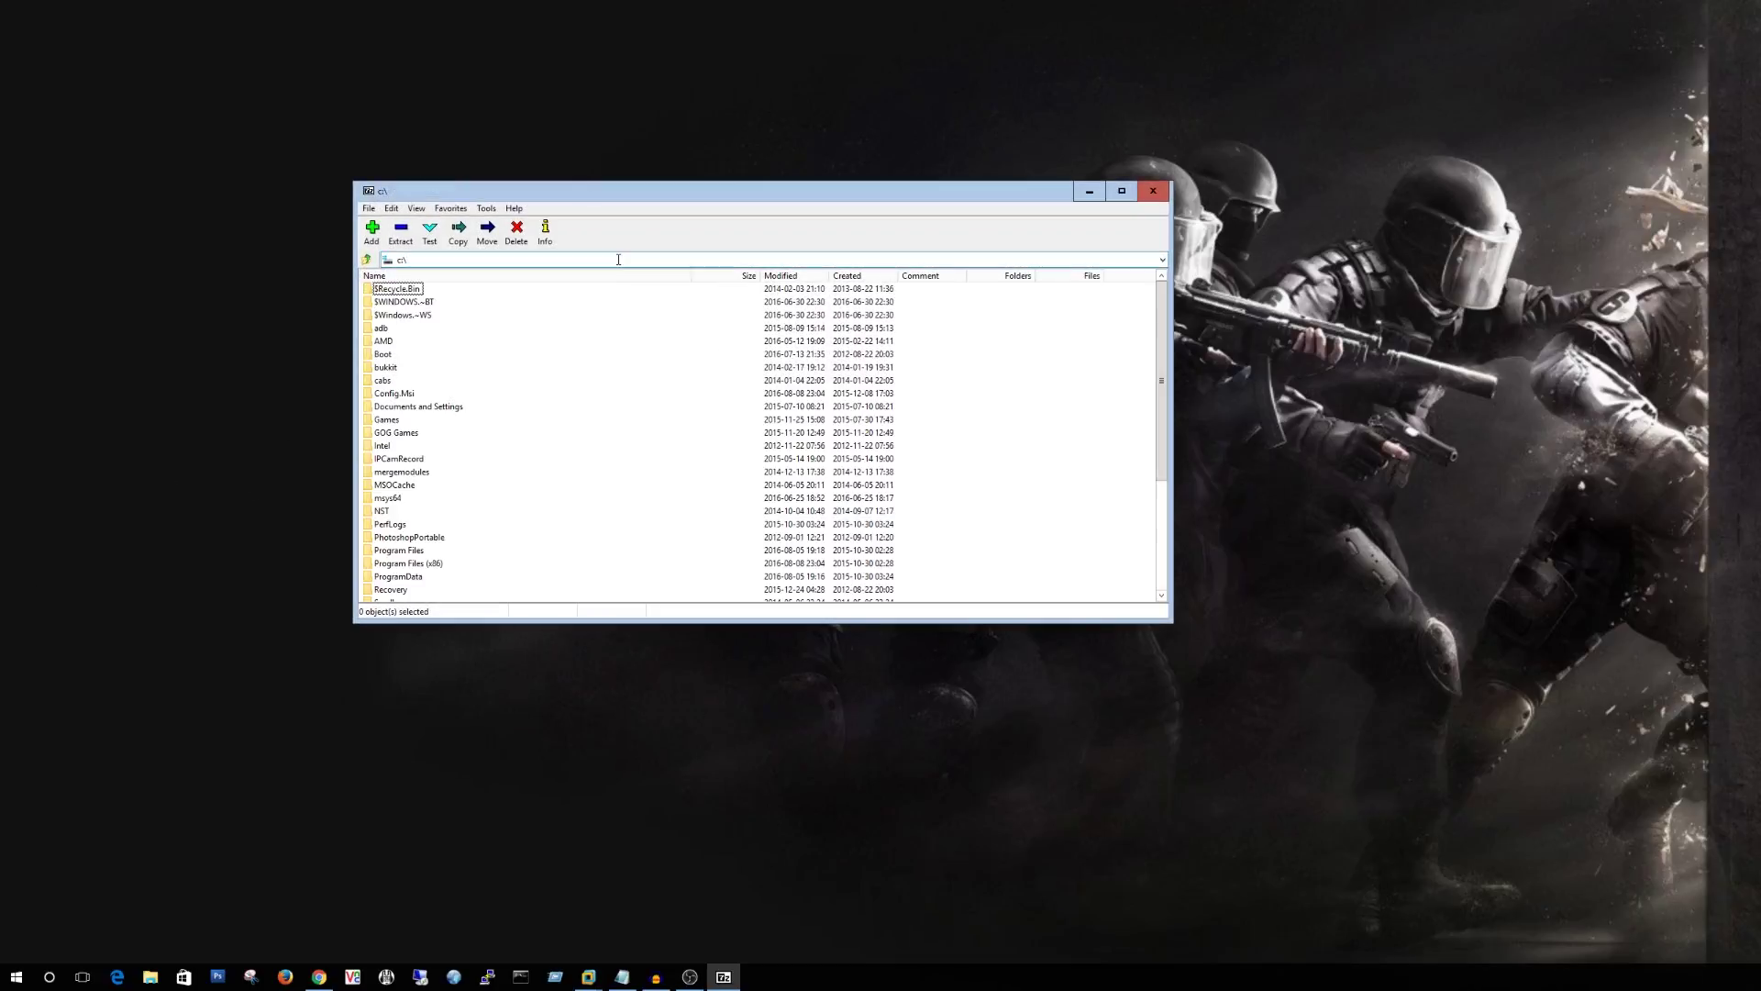
pyautogui.doubleClick(438, 563)
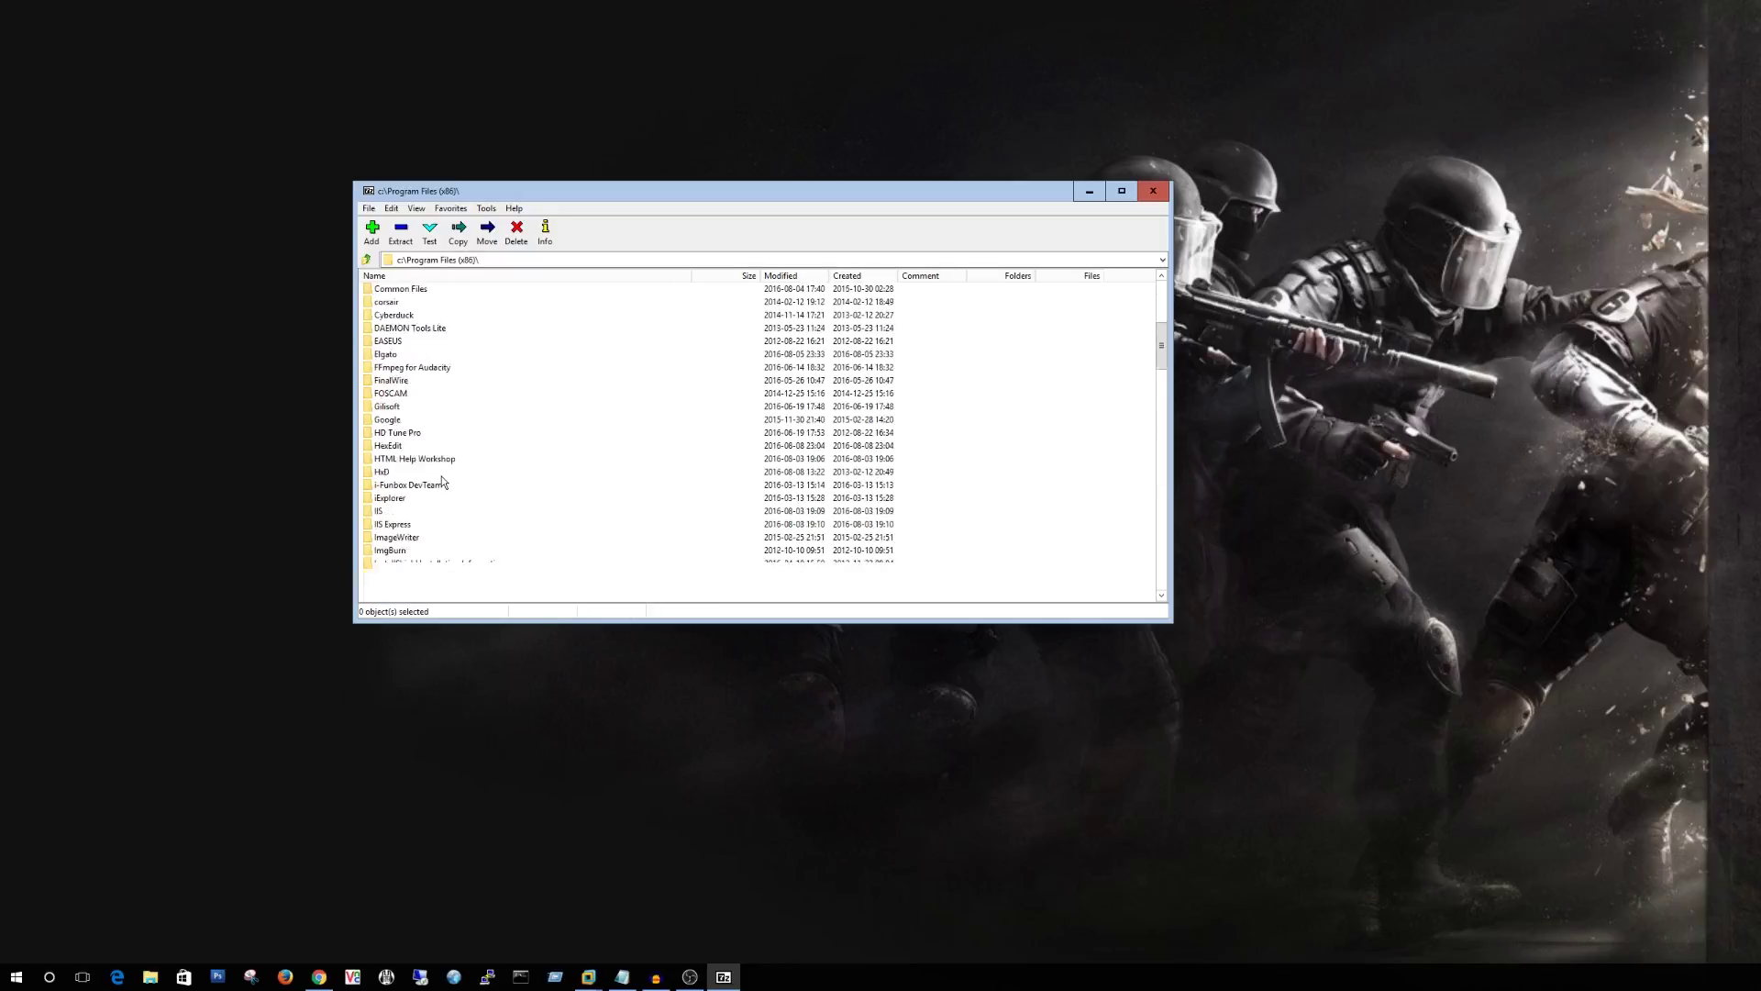
pyautogui.scroll(-20, 441, 476)
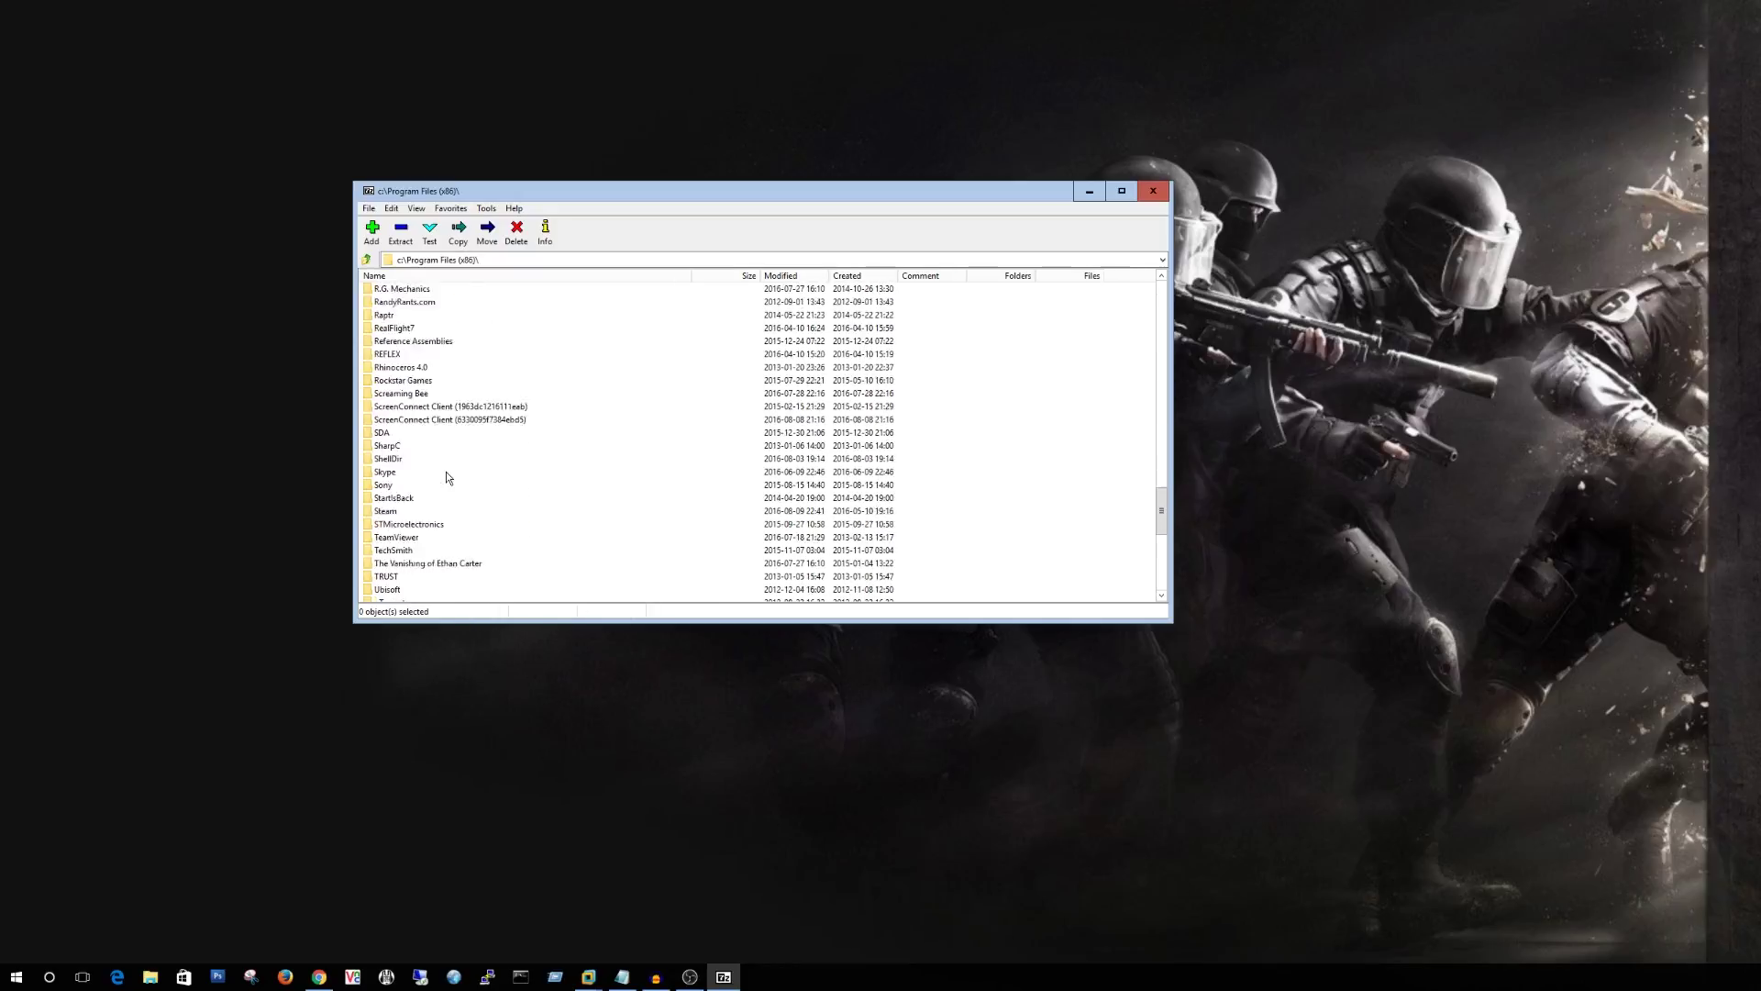
pyautogui.scroll(-1, 446, 474)
pyautogui.doubleClick(405, 483)
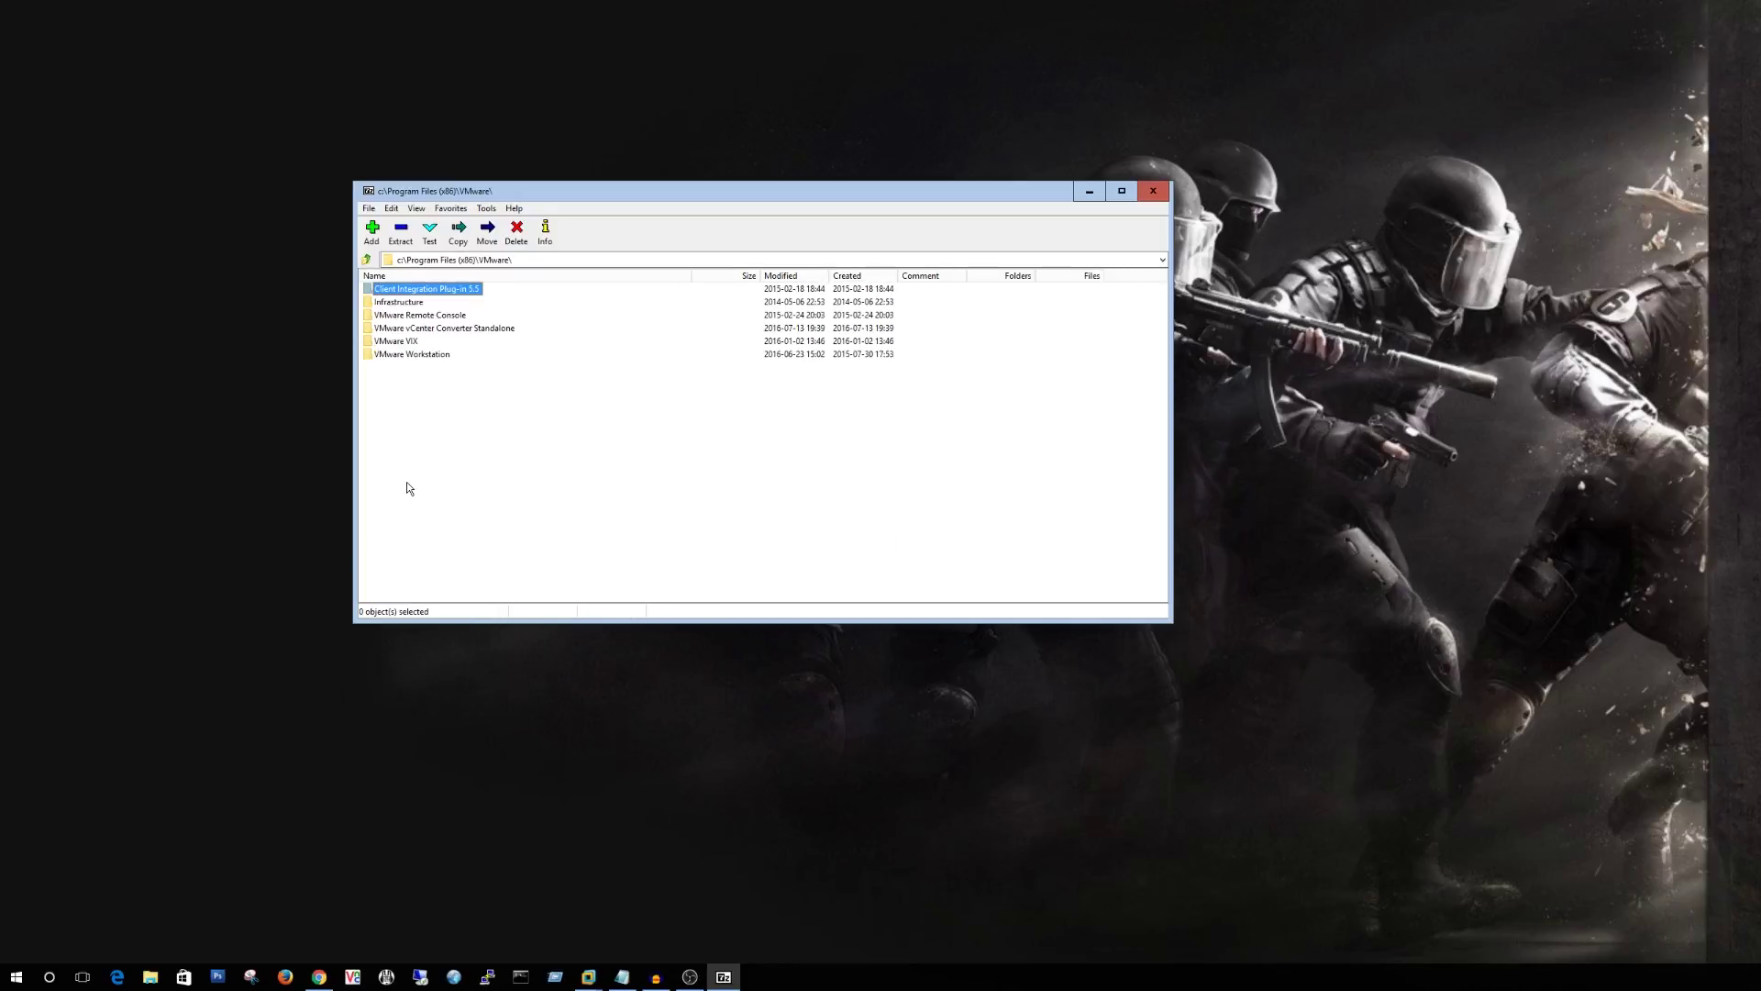
pyautogui.doubleClick(435, 352)
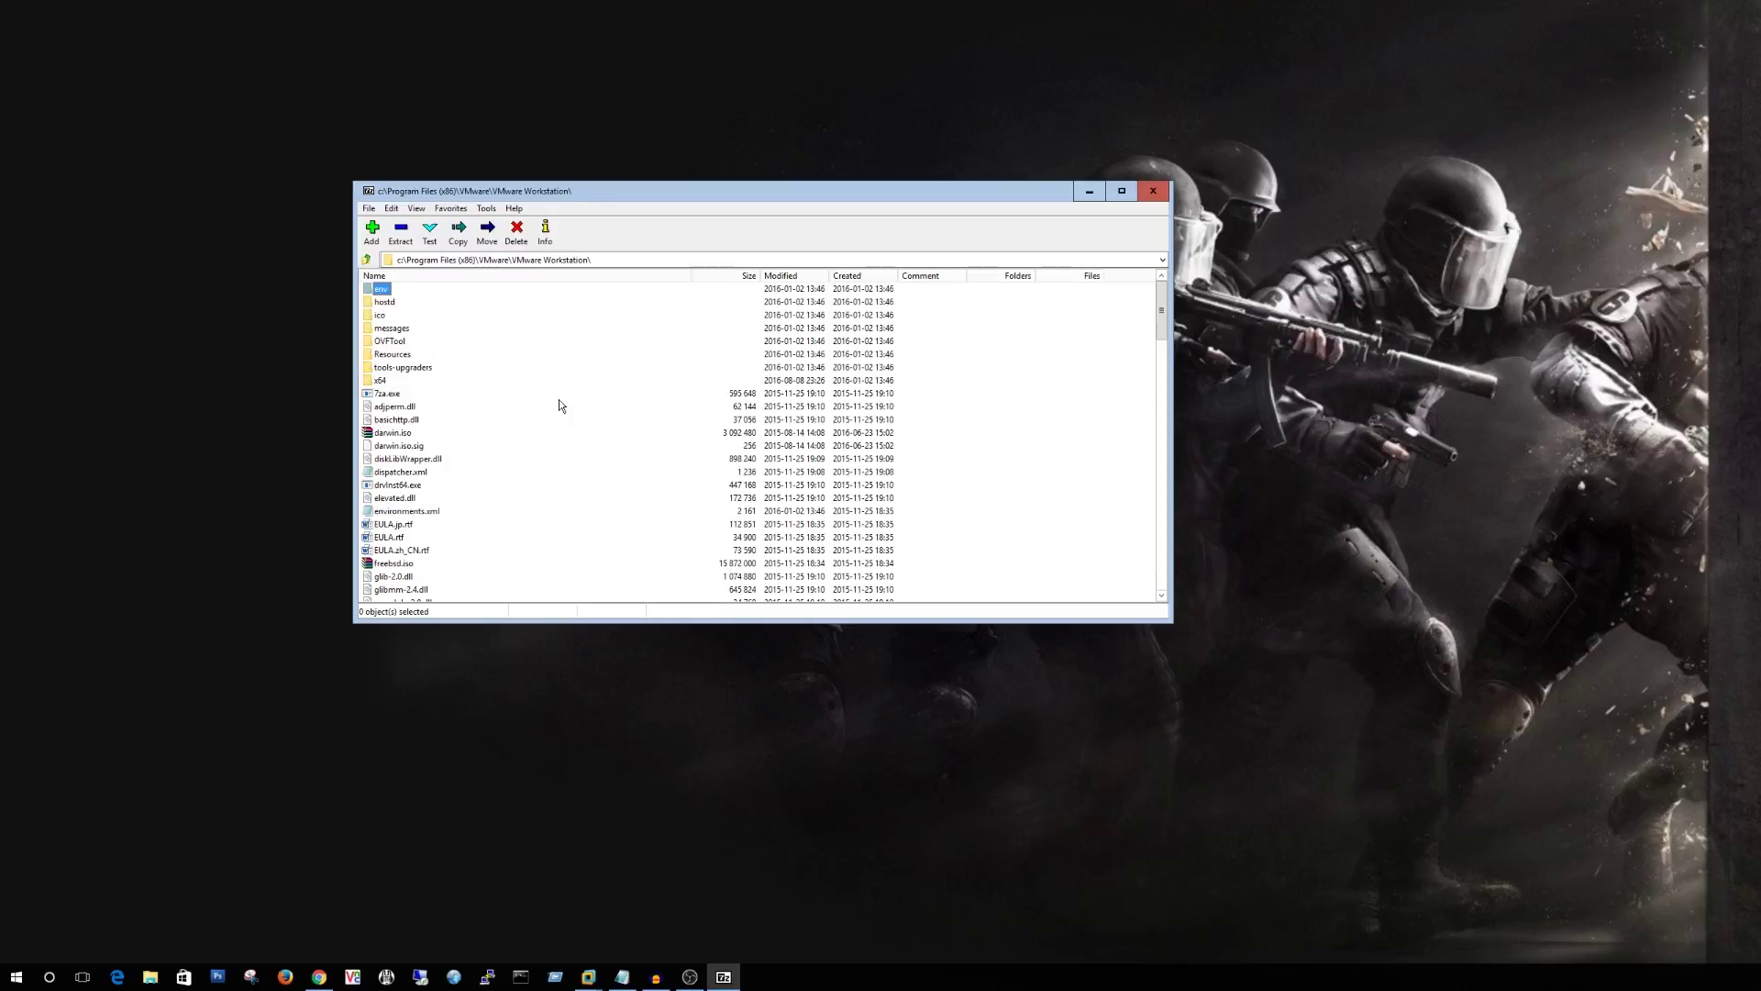
pyautogui.doubleClick(380, 381)
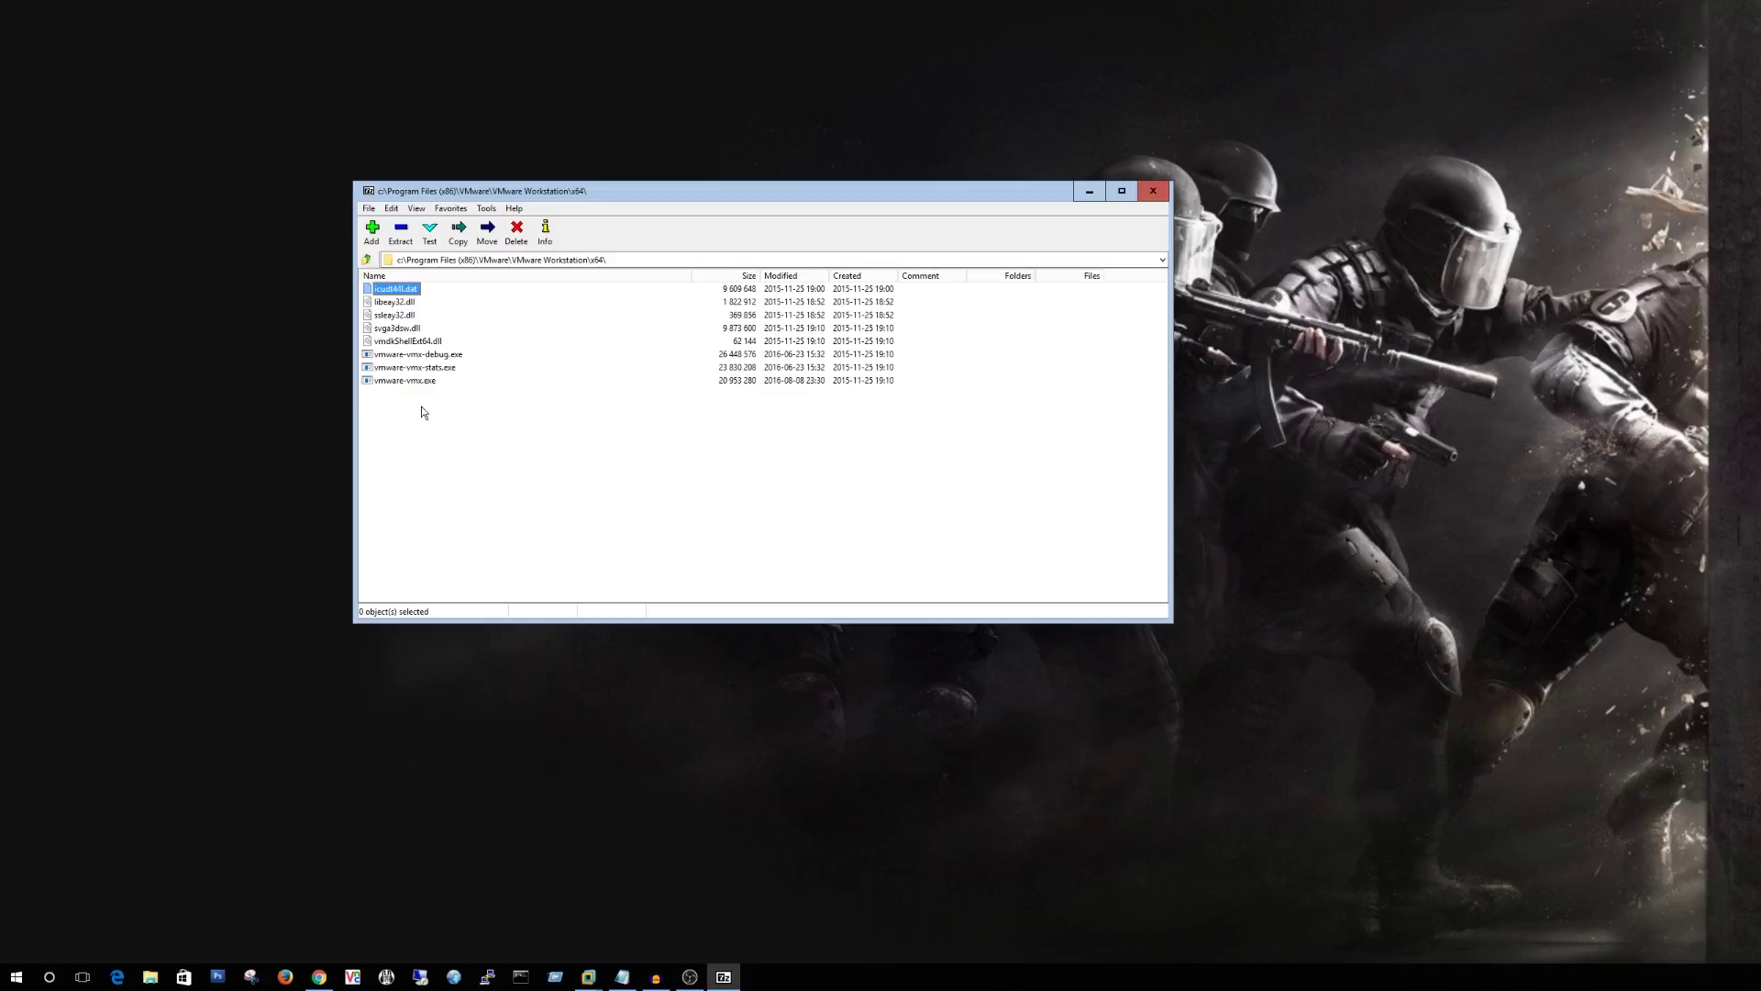
pyautogui.click(424, 383)
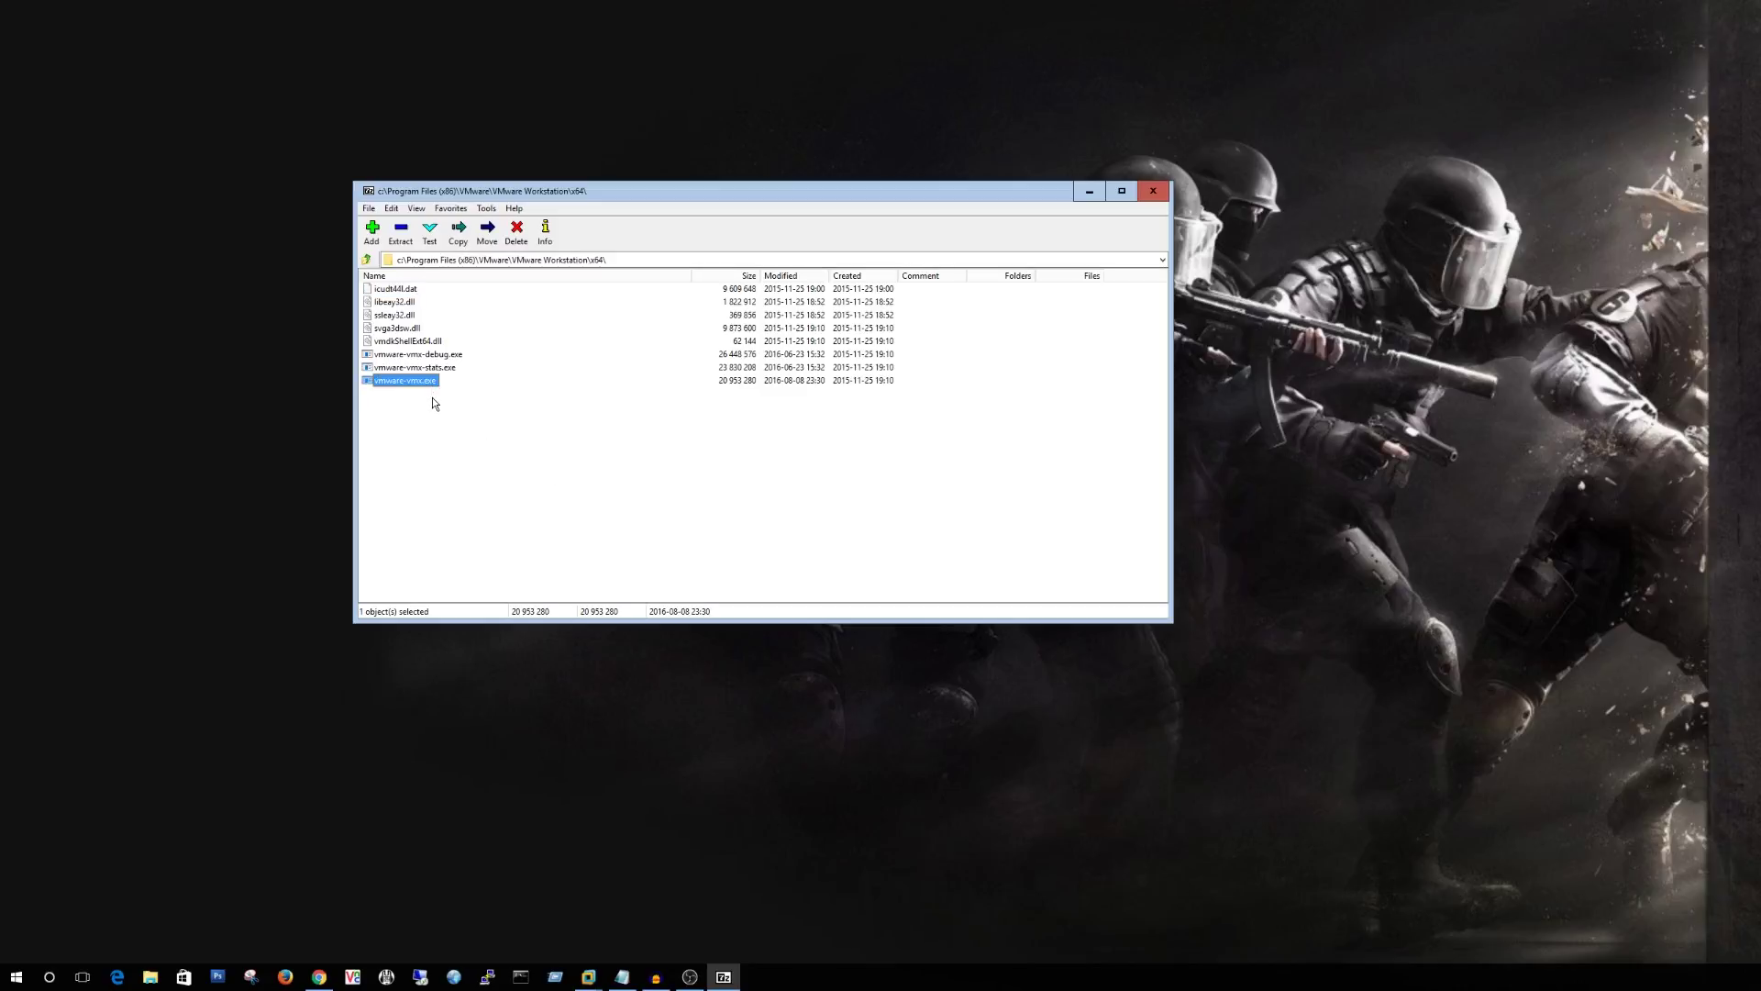
pyautogui.rightClick(426, 382)
# - Open vmware-vmx.exe as a 7-Zip archive and select resource 6006 under .rsrc\1042\BINRES
pyautogui.moveTo(475, 393)
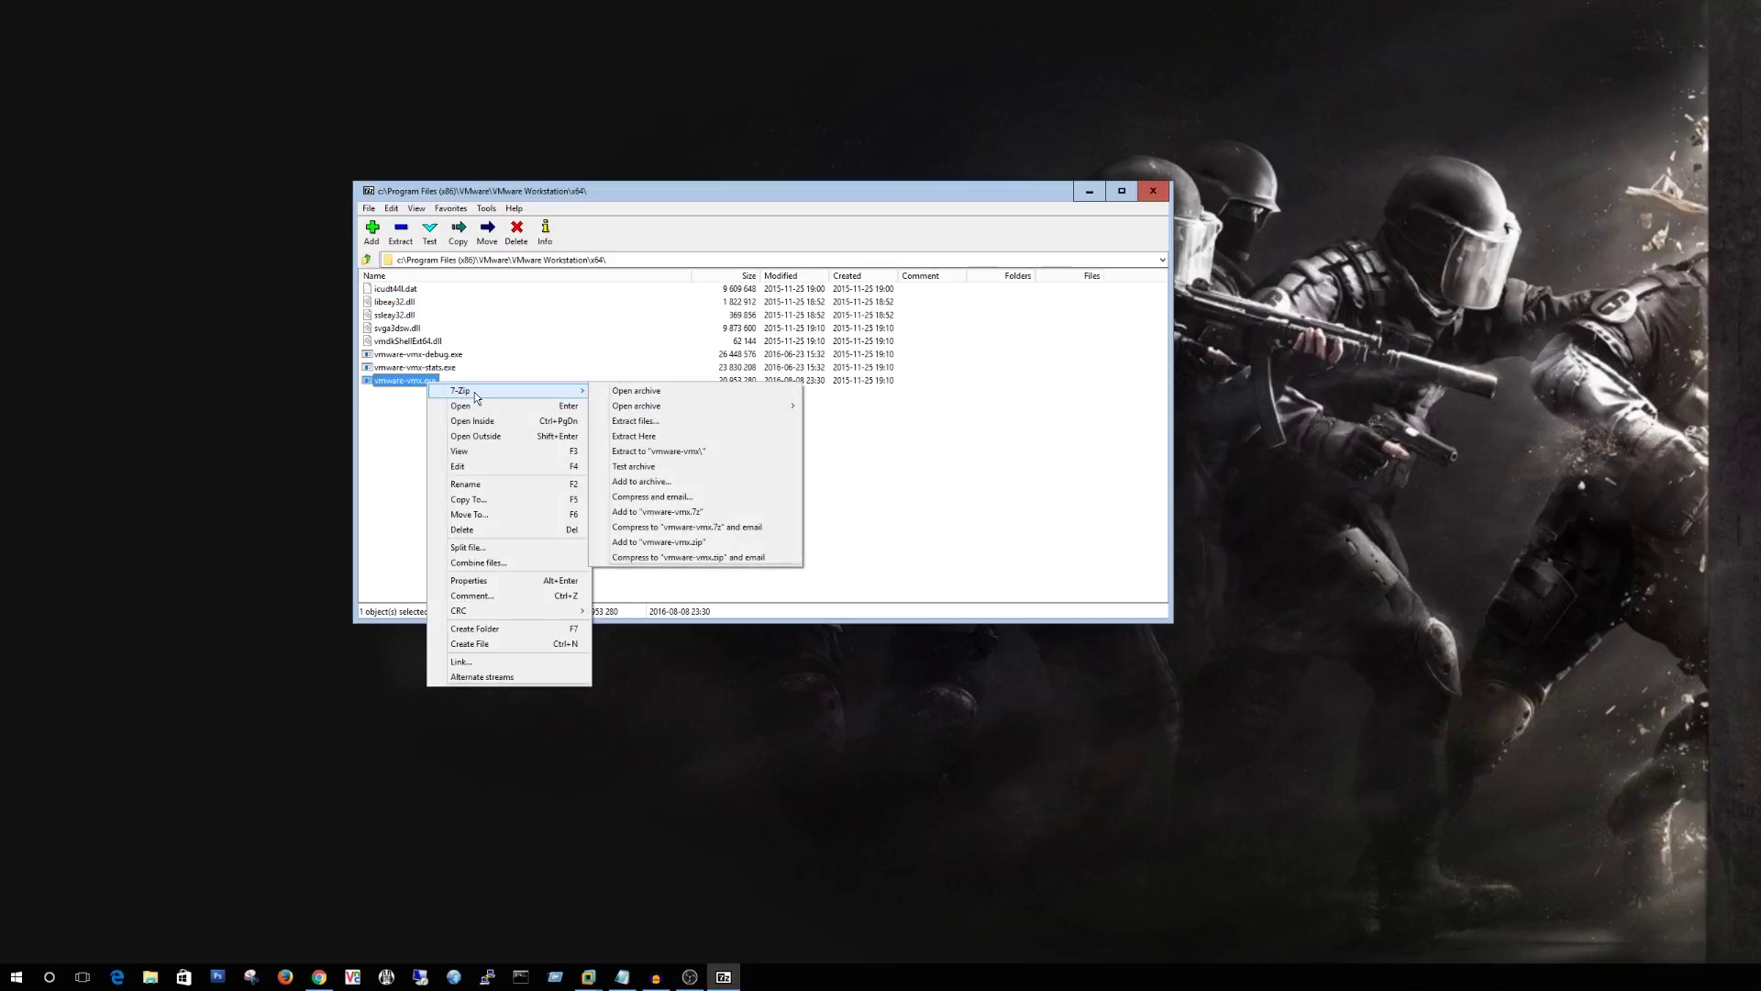
pyautogui.click(638, 394)
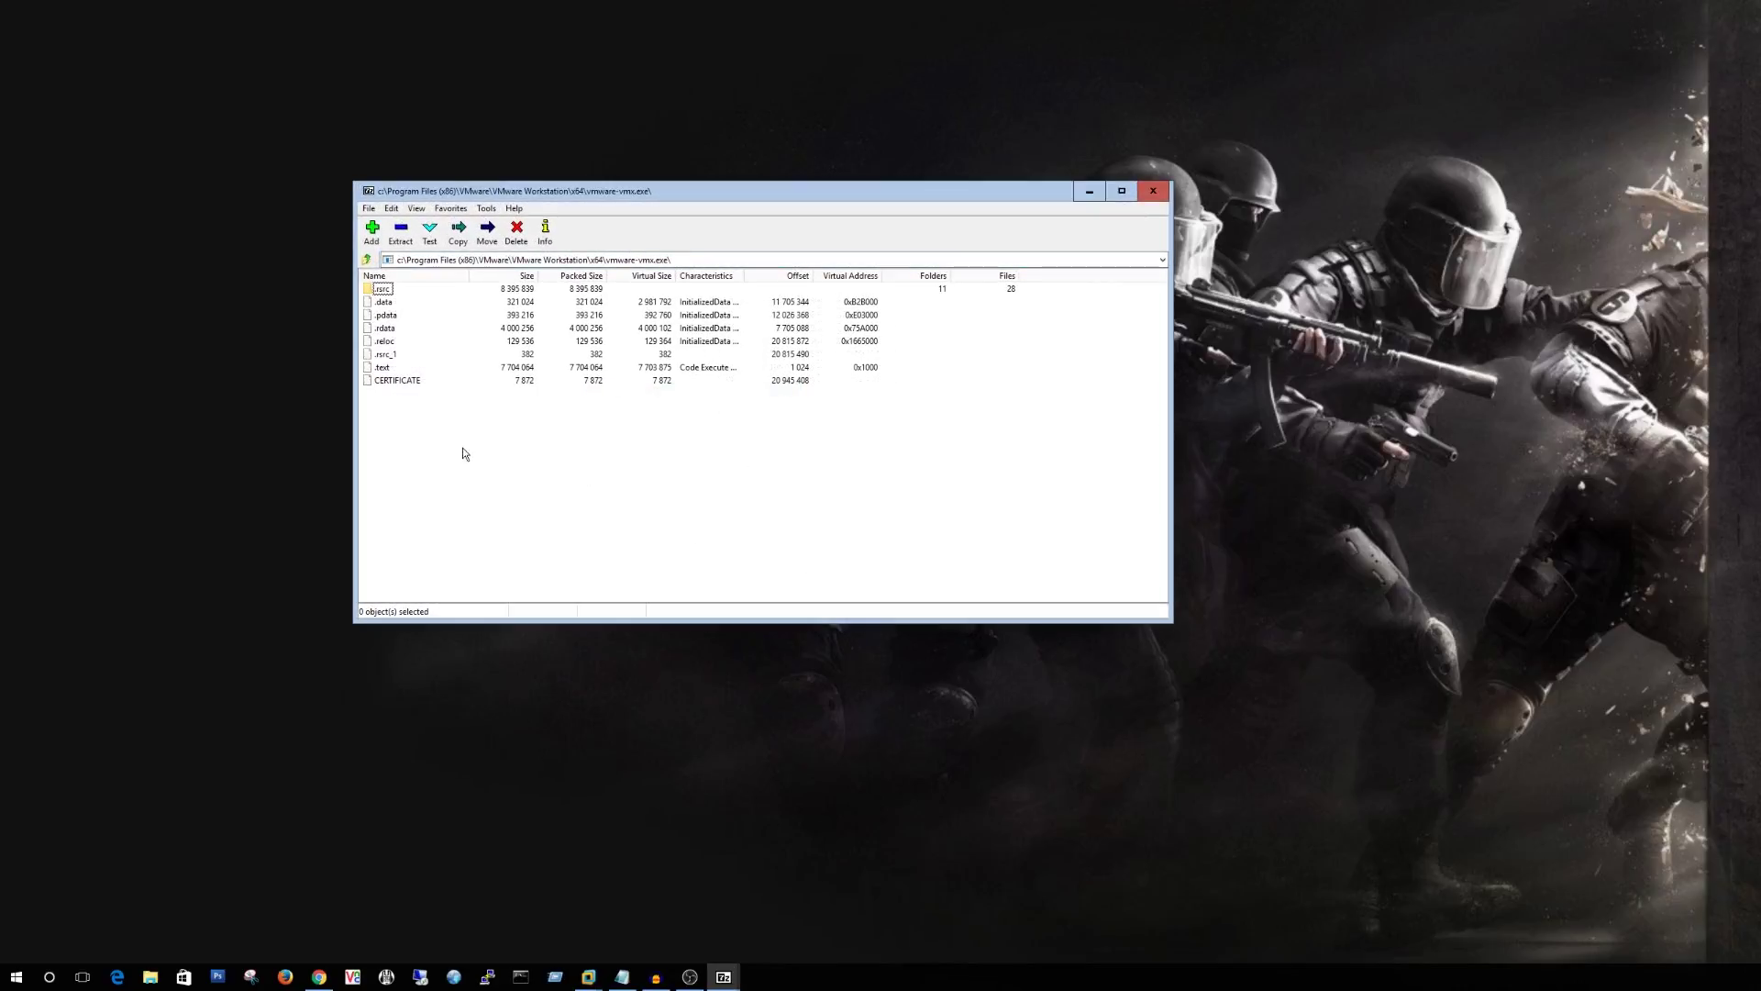
pyautogui.doubleClick(383, 289)
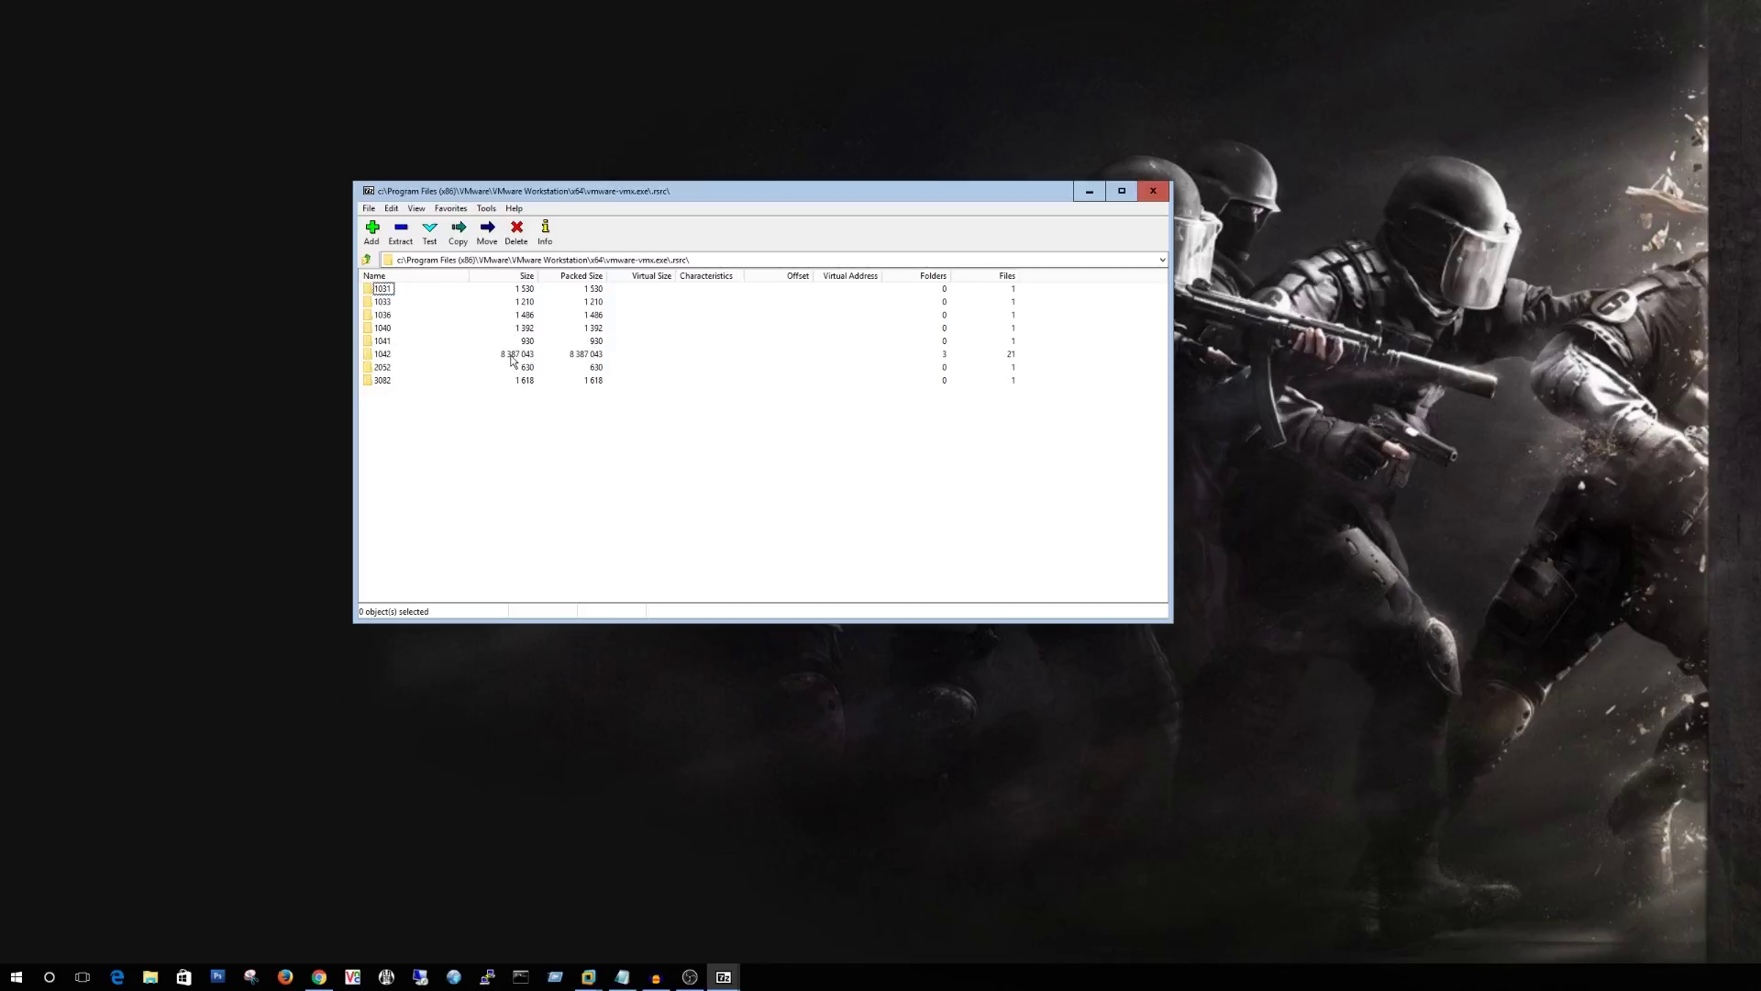
pyautogui.click(385, 356)
pyautogui.doubleClick(385, 357)
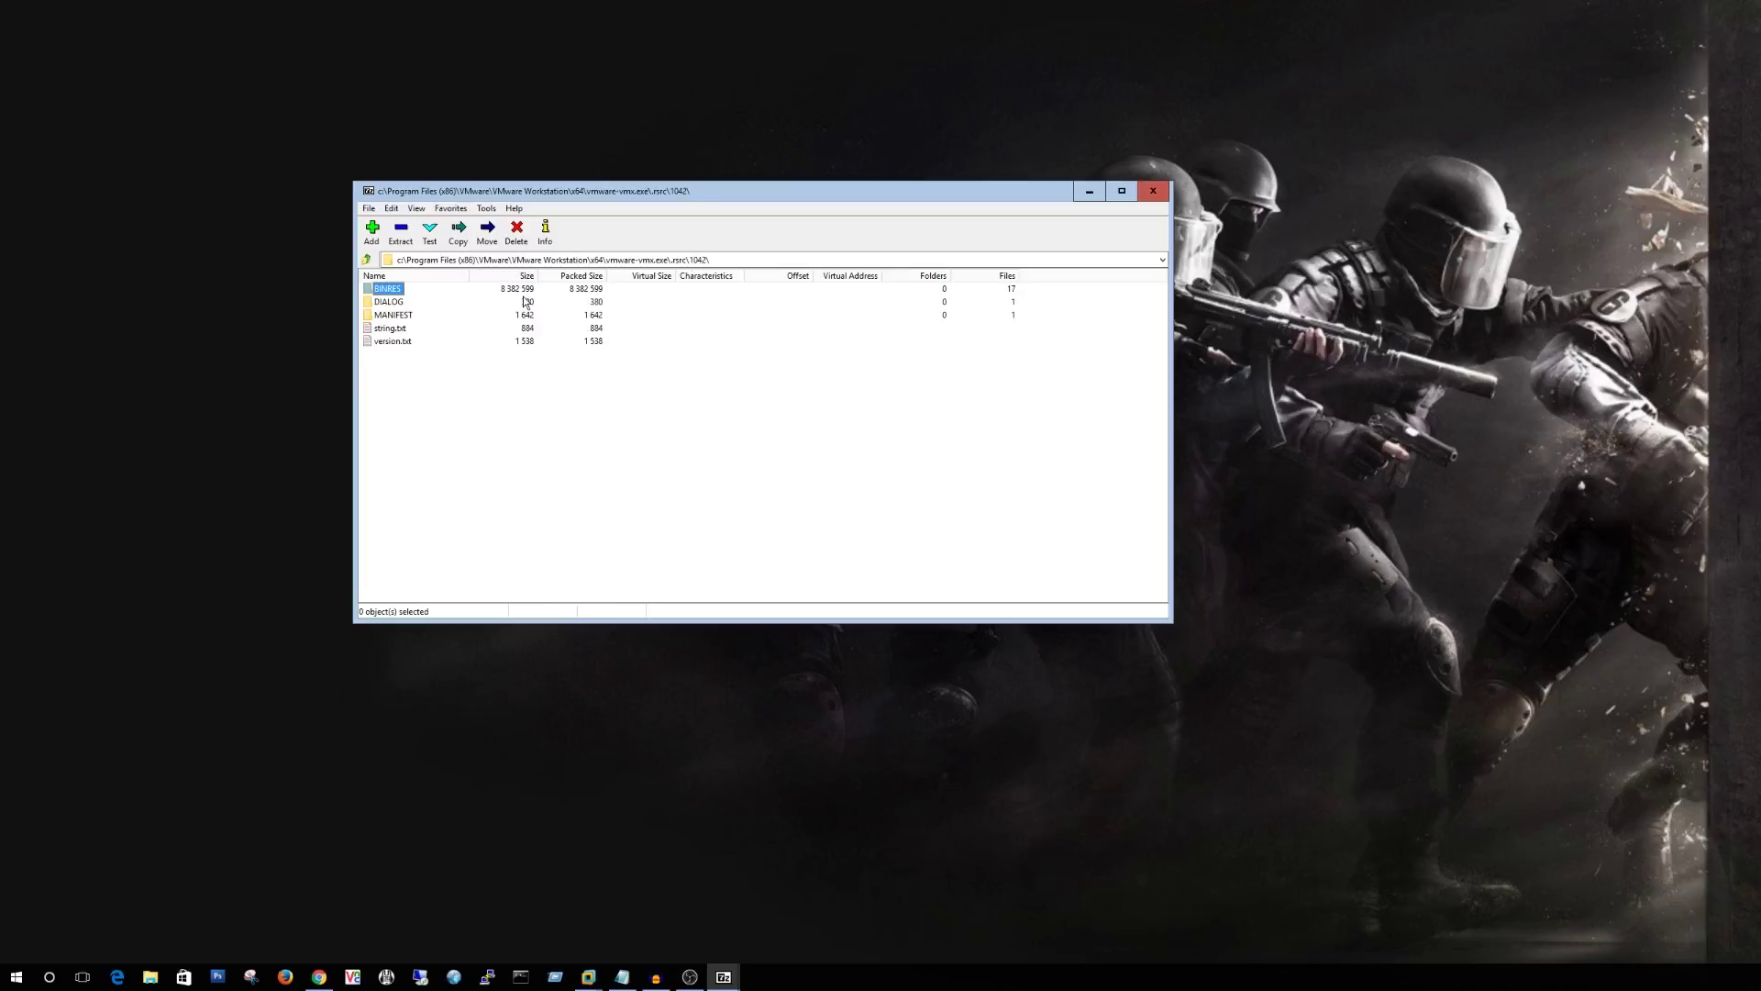
pyautogui.doubleClick(392, 291)
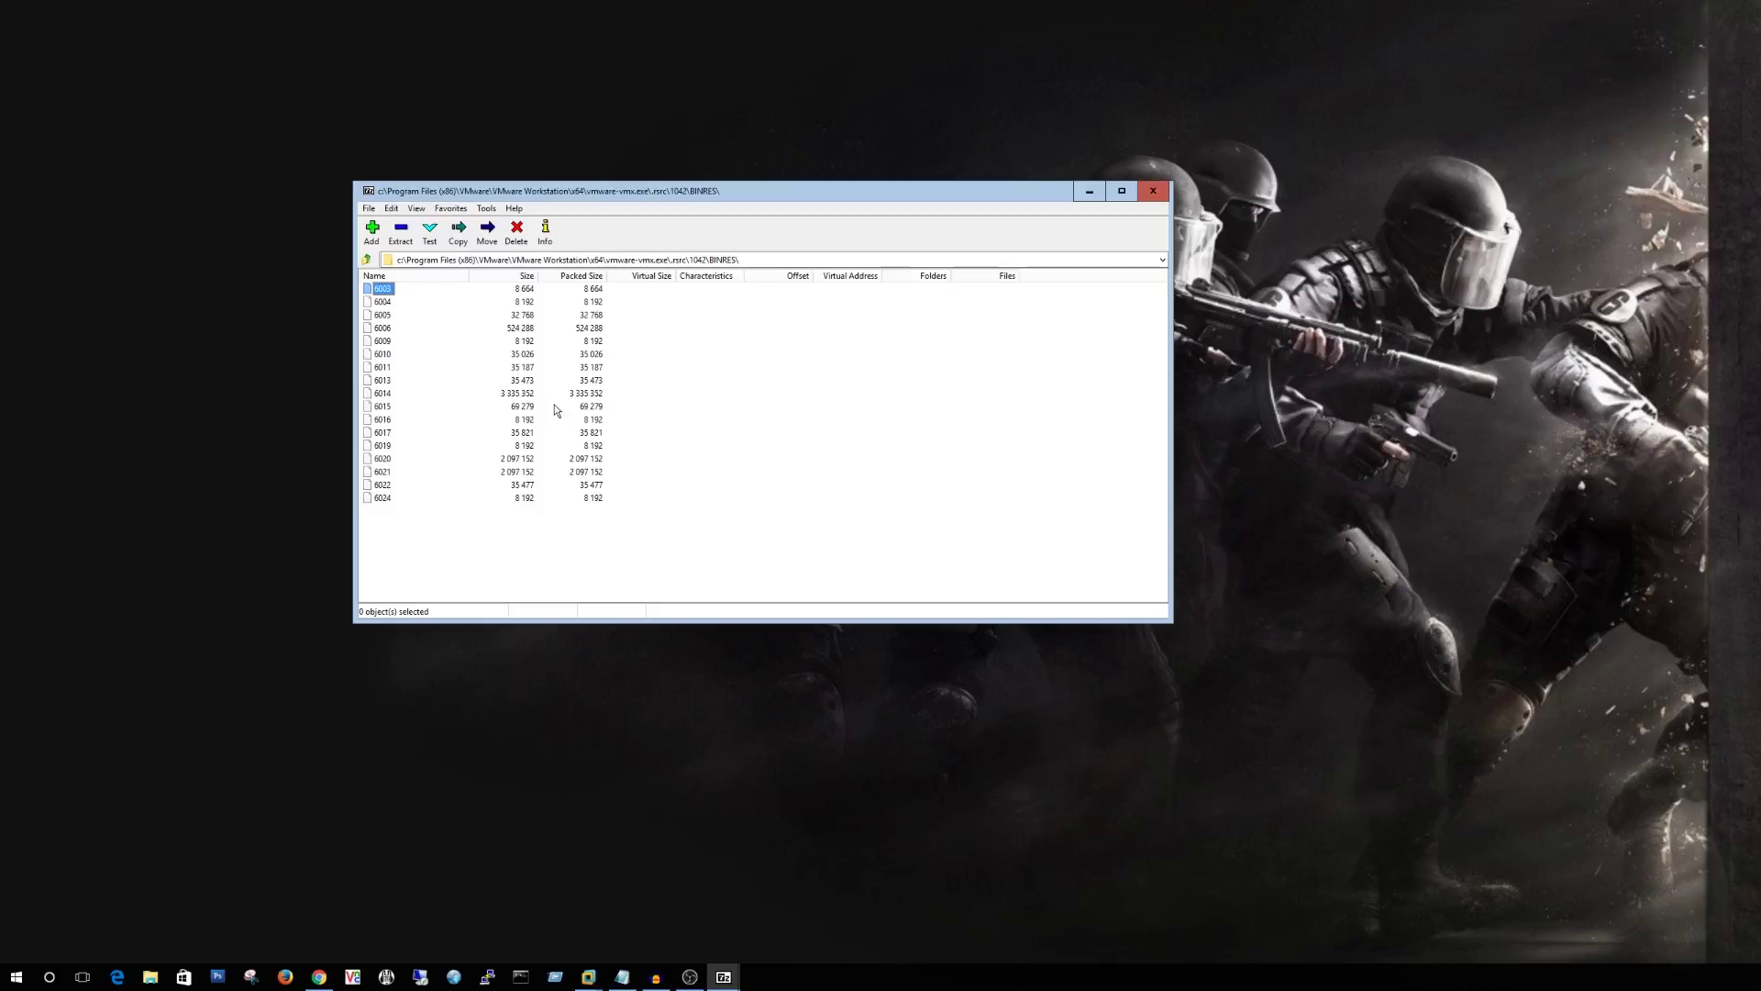
pyautogui.click(387, 328)
# - Open a File Explorer window at Documents\Virtual Machines\Other 64-bit beside 7-Zip
pyautogui.click(146, 978)
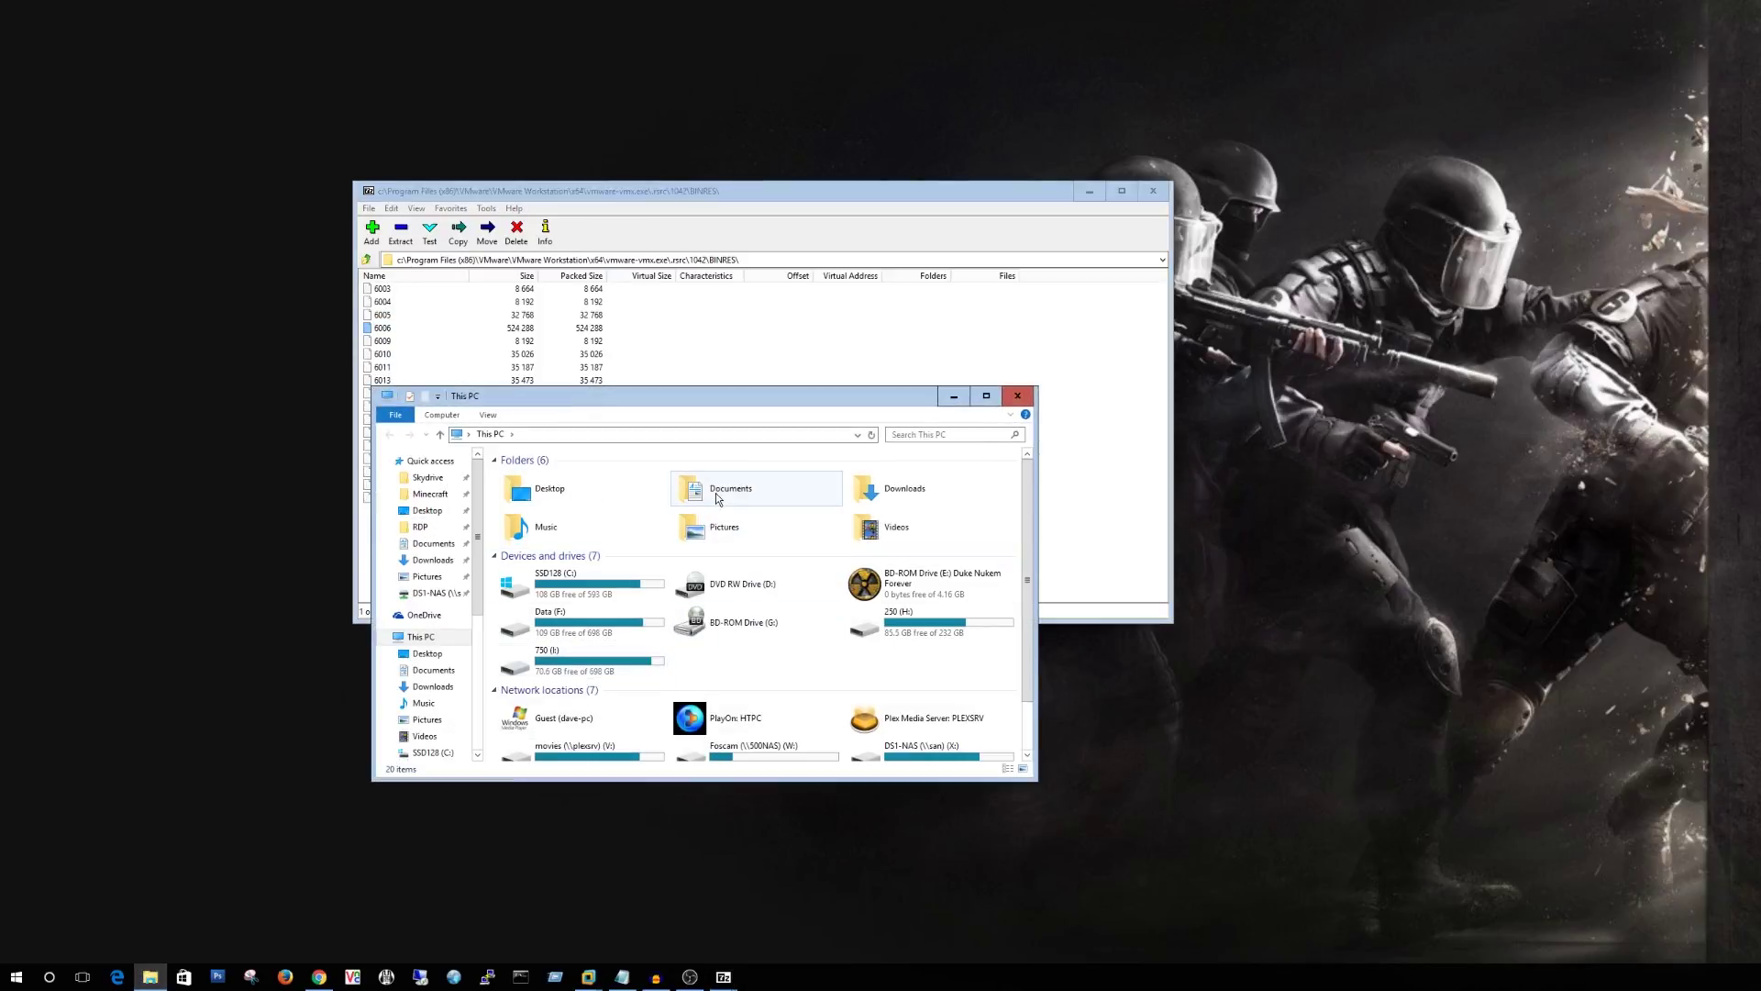
pyautogui.doubleClick(720, 496)
pyautogui.scroll(-8, 609, 677)
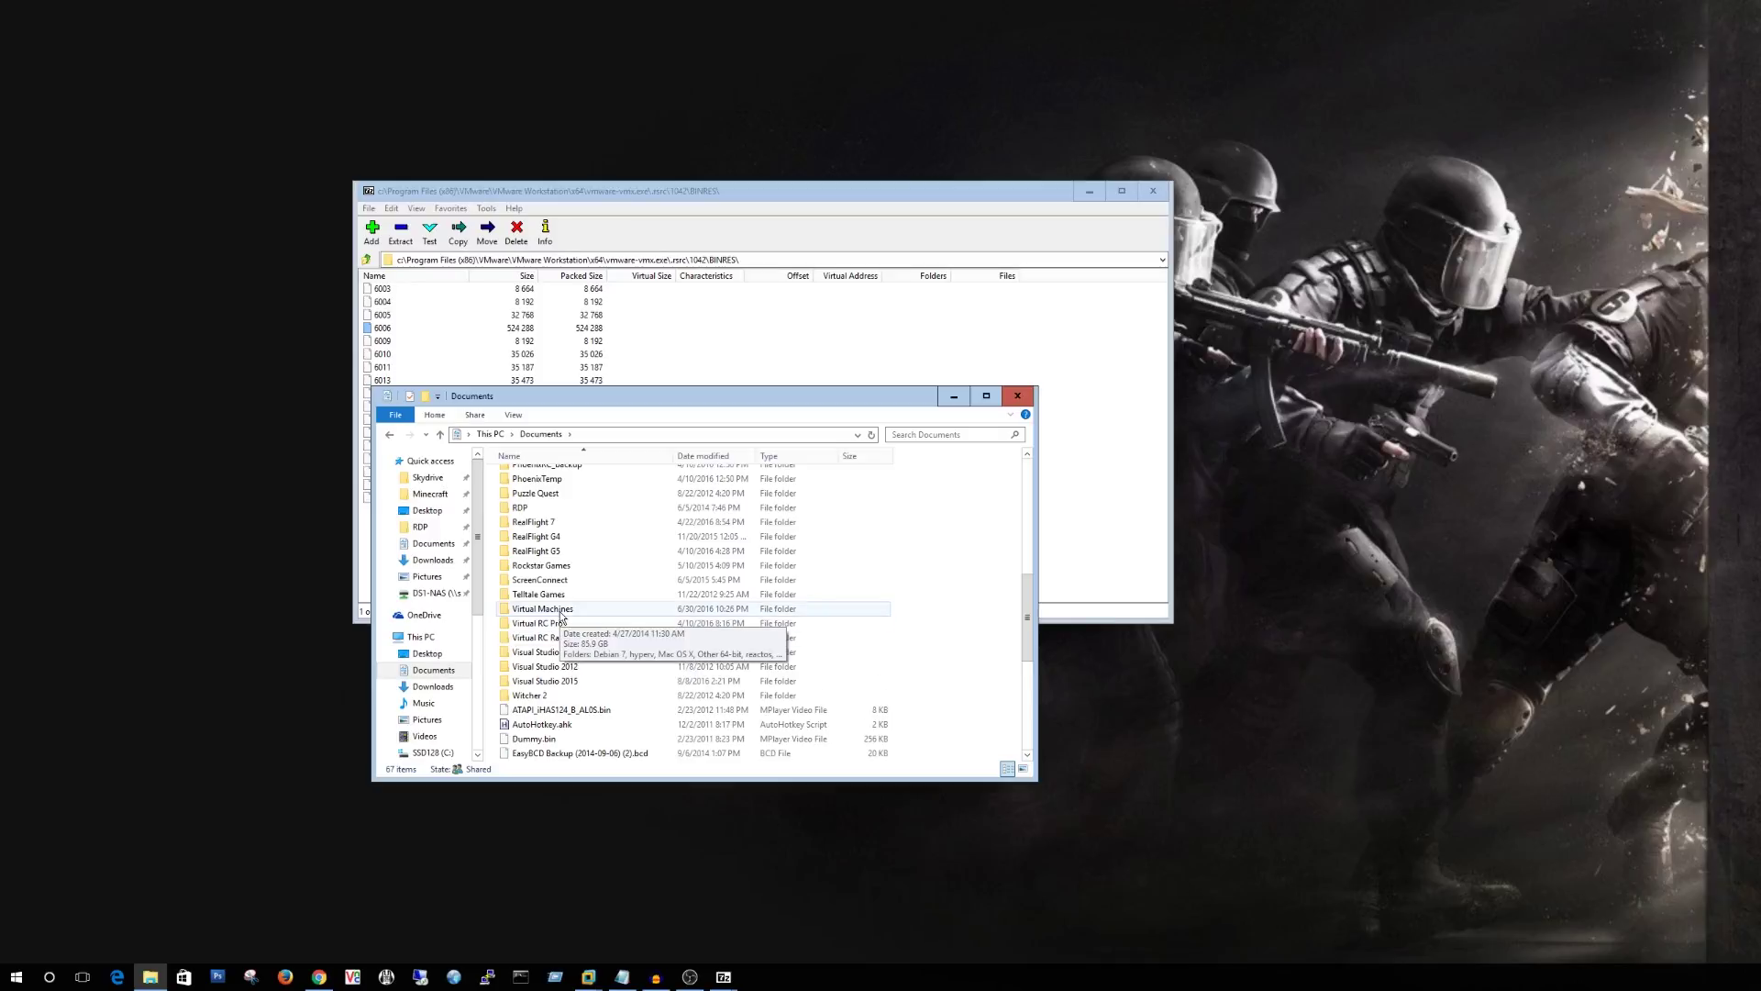
pyautogui.doubleClick(550, 609)
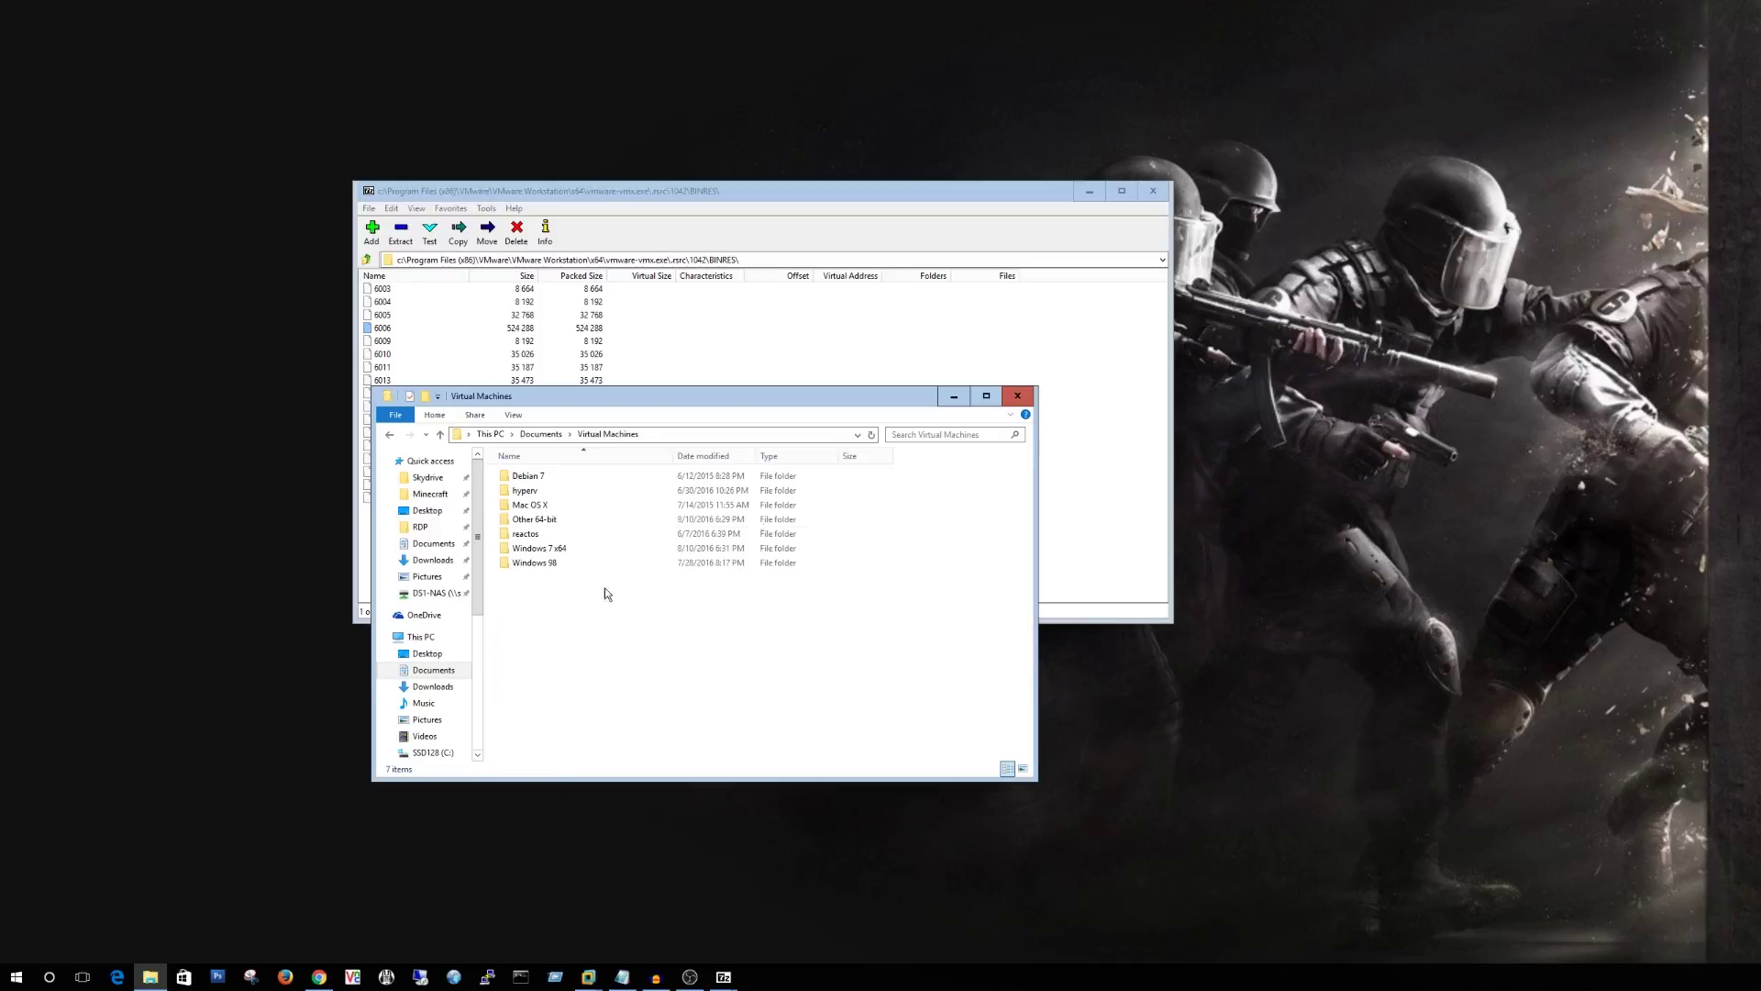
pyautogui.doubleClick(551, 524)
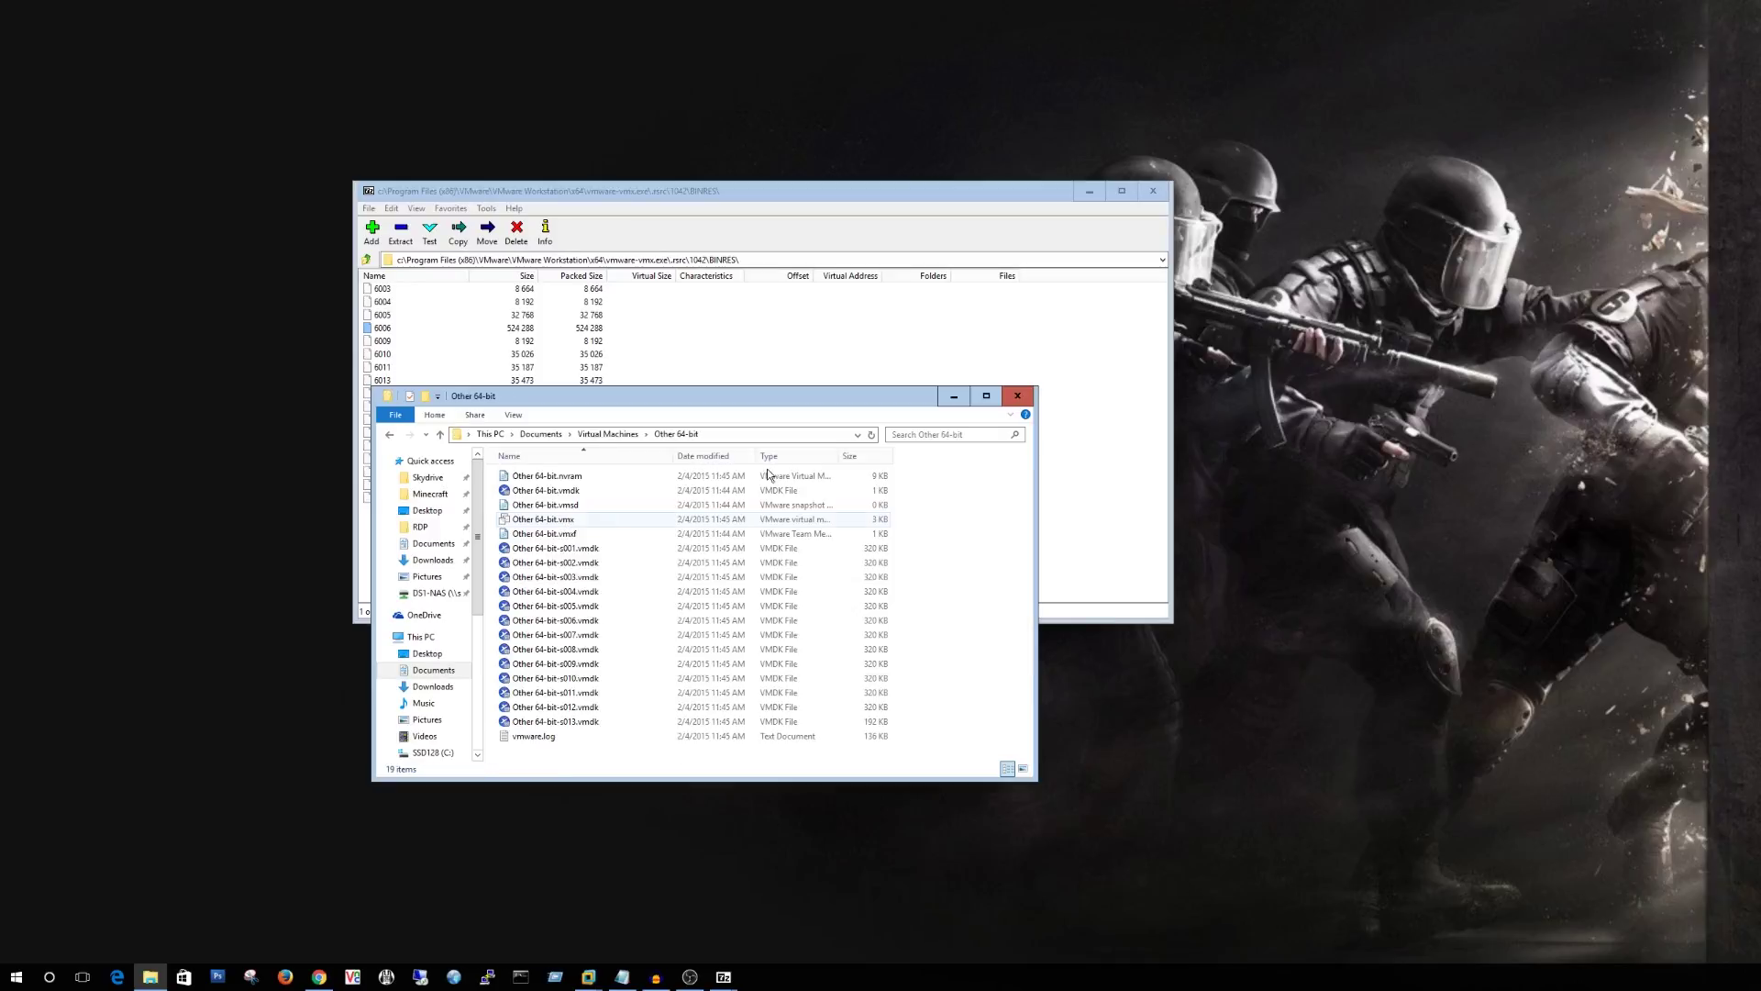
pyautogui.moveTo(658, 401); pyautogui.dragTo(885, 553)
# - Drag resource 6006 into the Other 64-bit folder and rename it 6006.rom
pyautogui.moveTo(385, 329); pyautogui.dragTo(1183, 686)
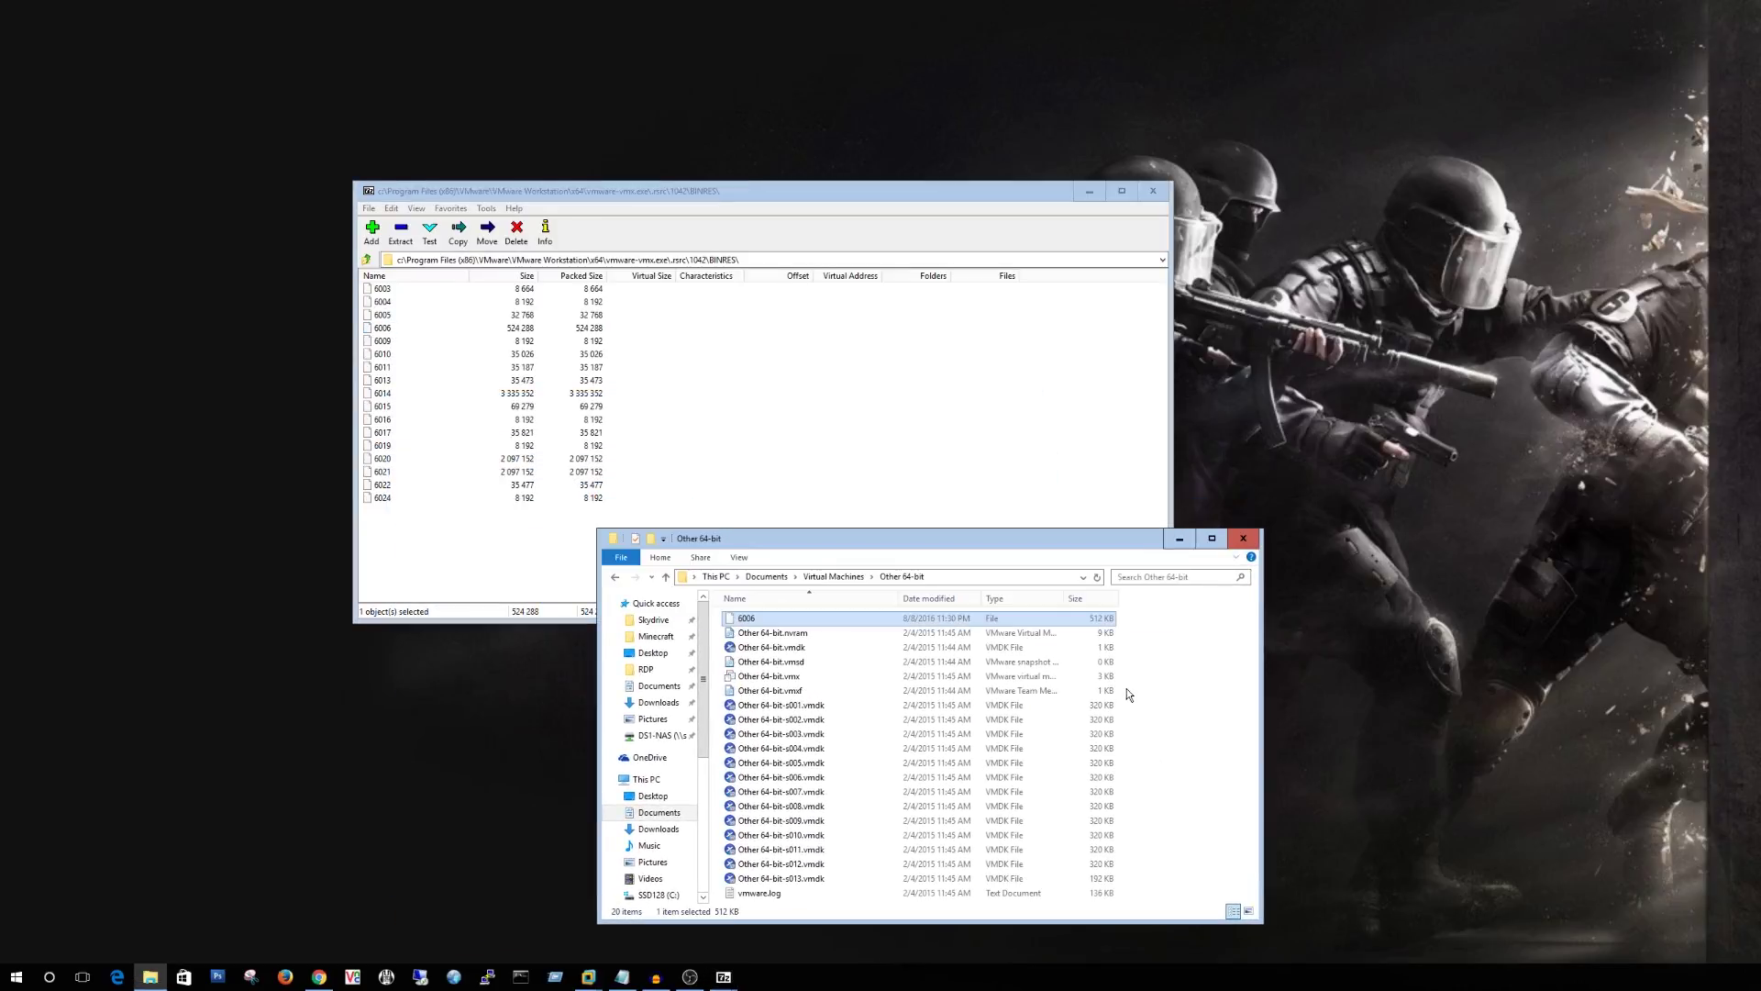
pyautogui.rightClick(751, 624)
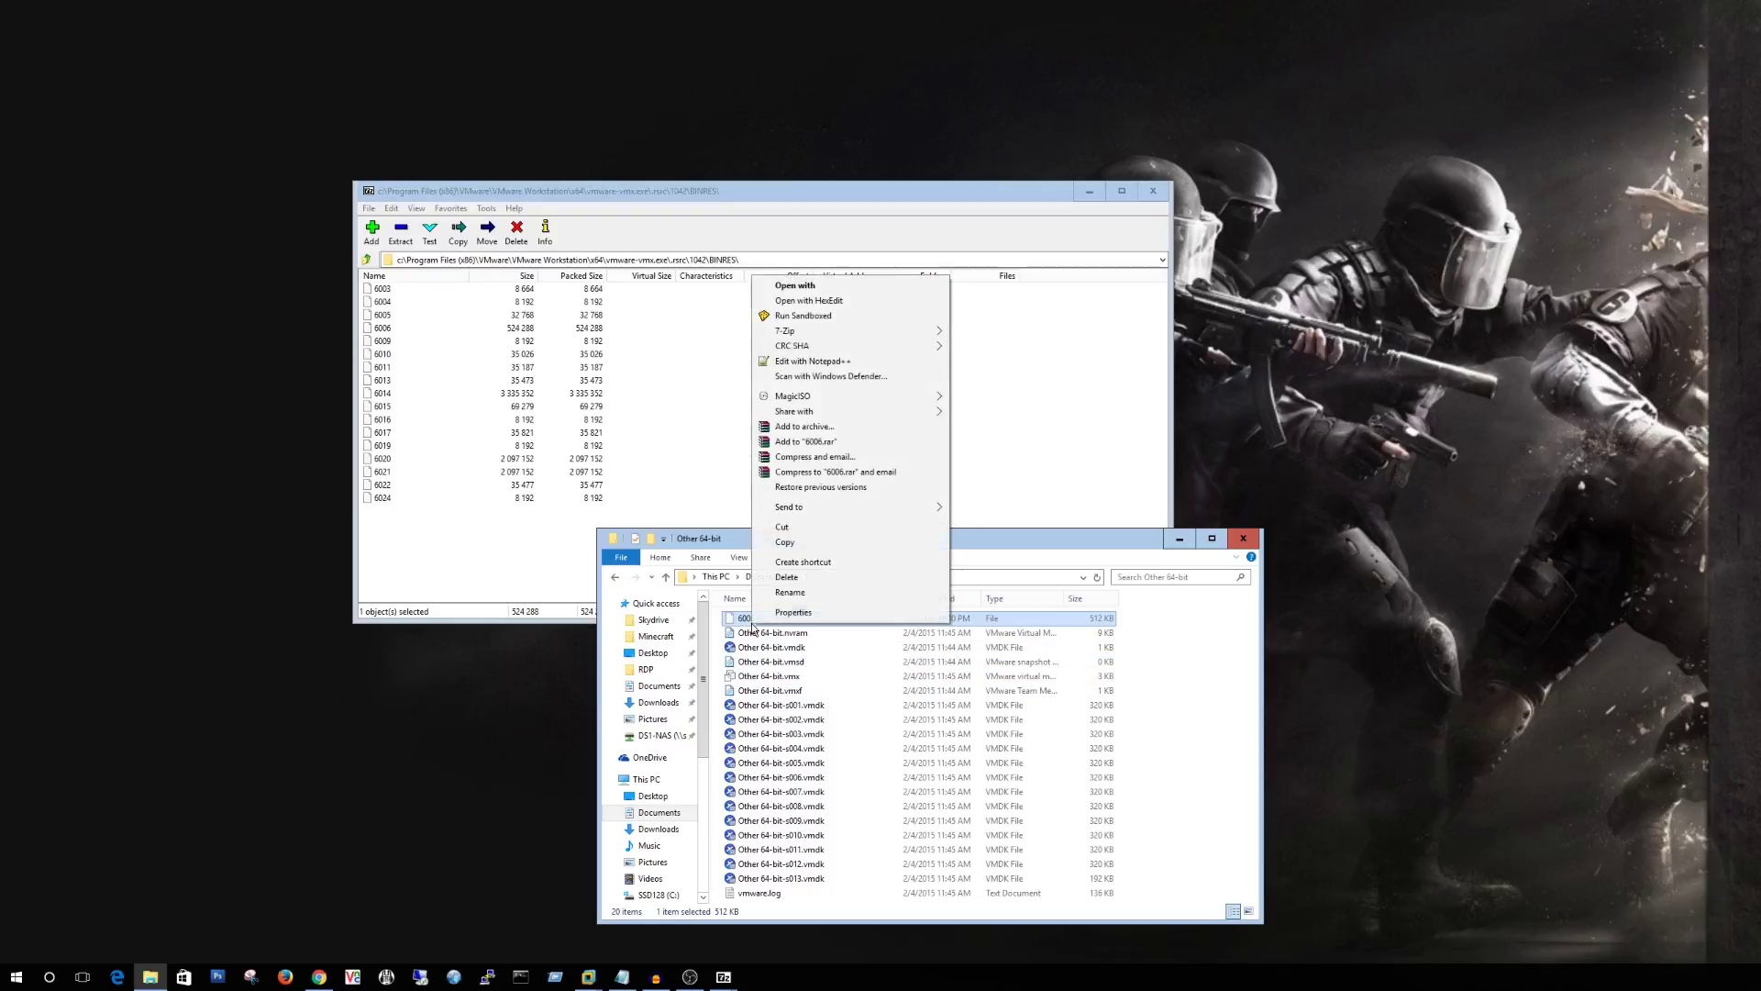
pyautogui.click(790, 592)
pyautogui.press('End')
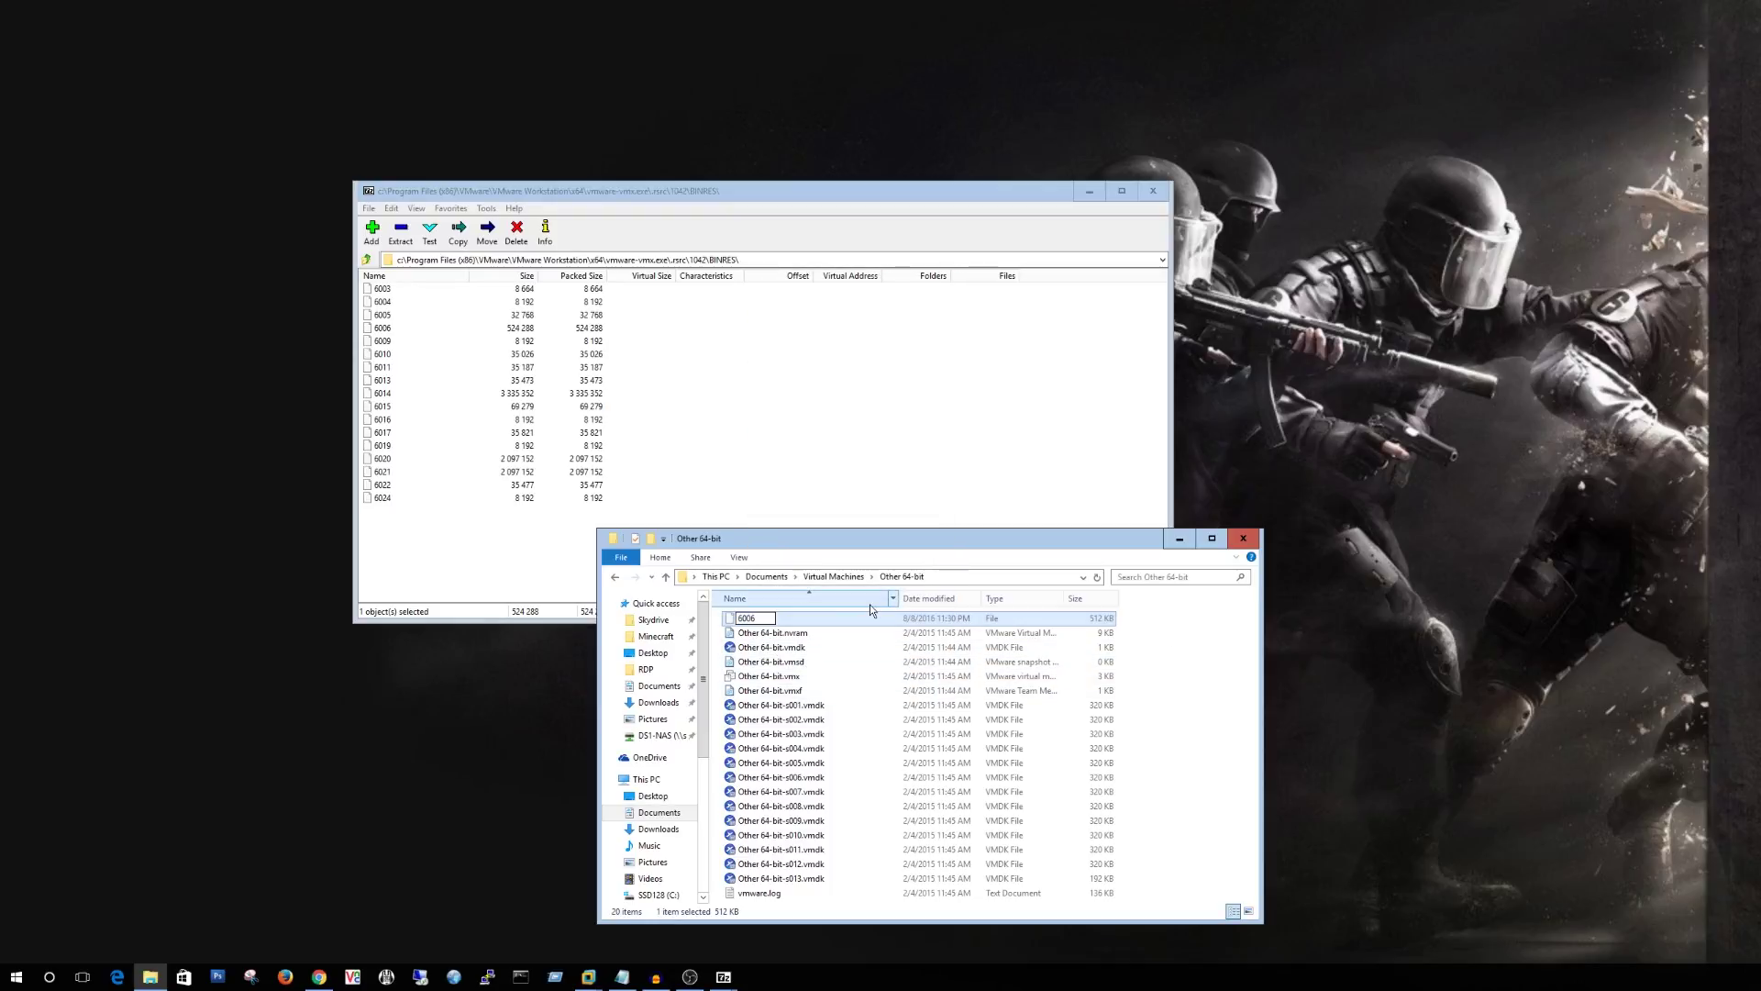
pyautogui.write('.rom')
pyautogui.press('Return')
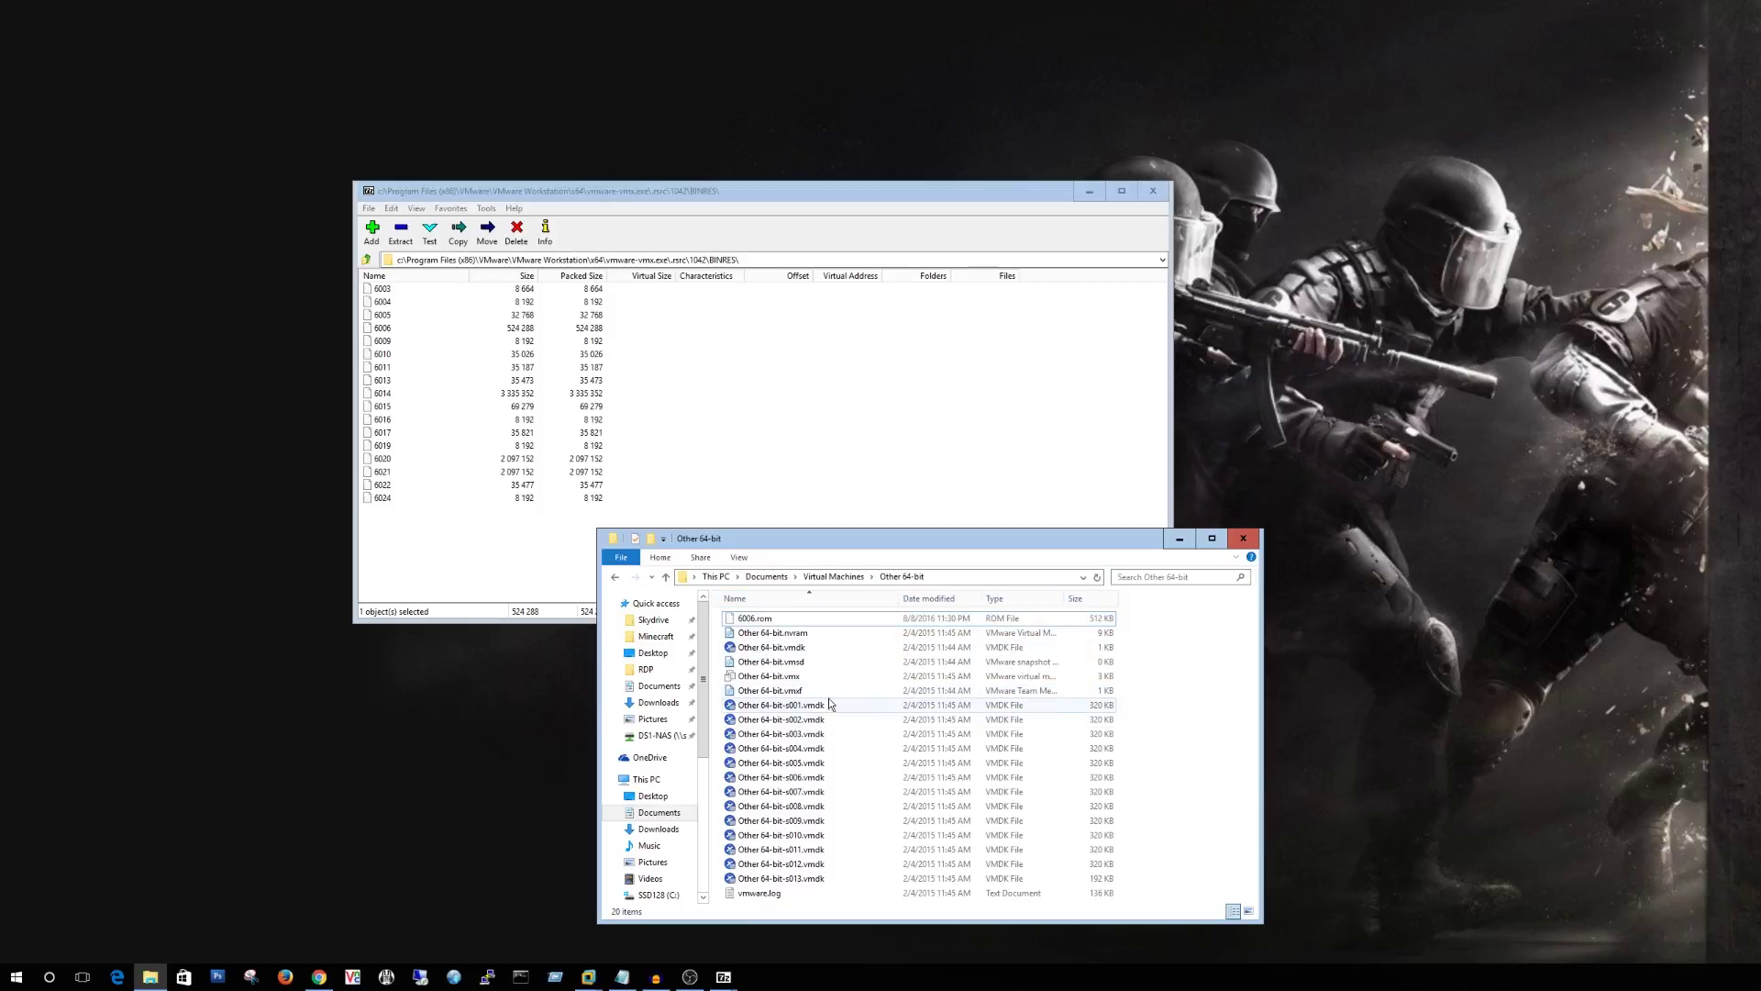
# - Close the vmware-vmx.exe archive and 7-Zip, and recentre the Explorer window
pyautogui.click(1154, 192)
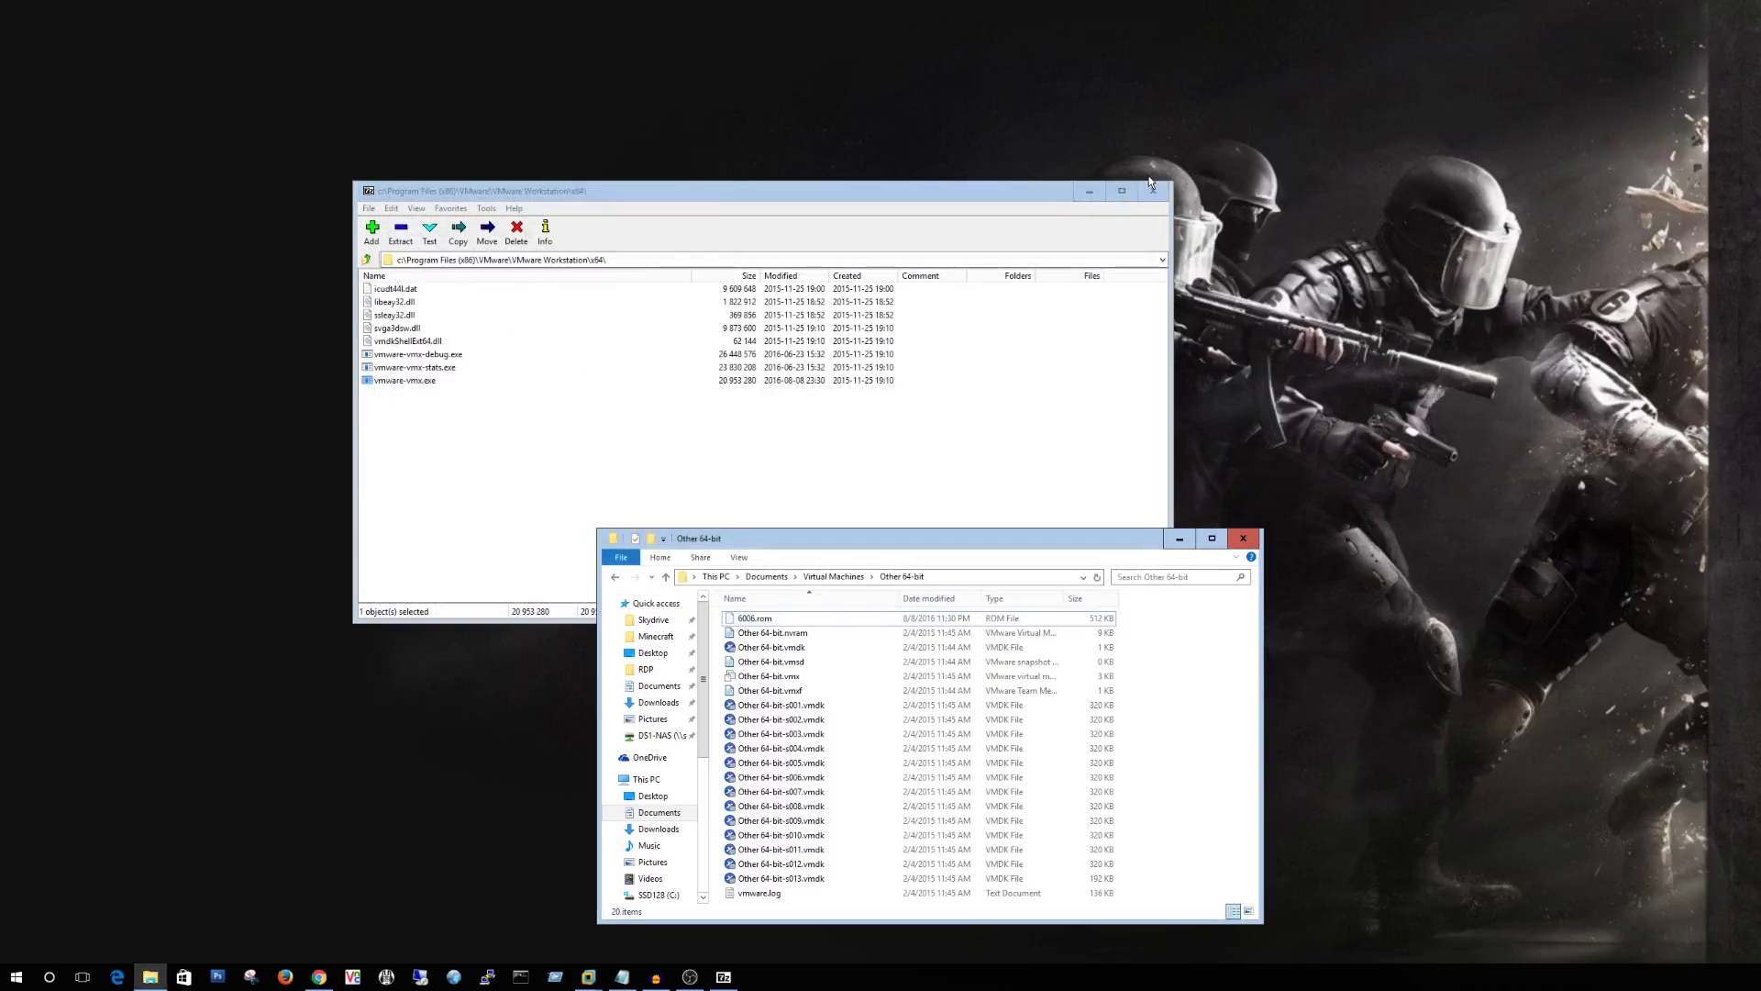
pyautogui.click(1153, 191)
pyautogui.moveTo(918, 538); pyautogui.dragTo(935, 484)
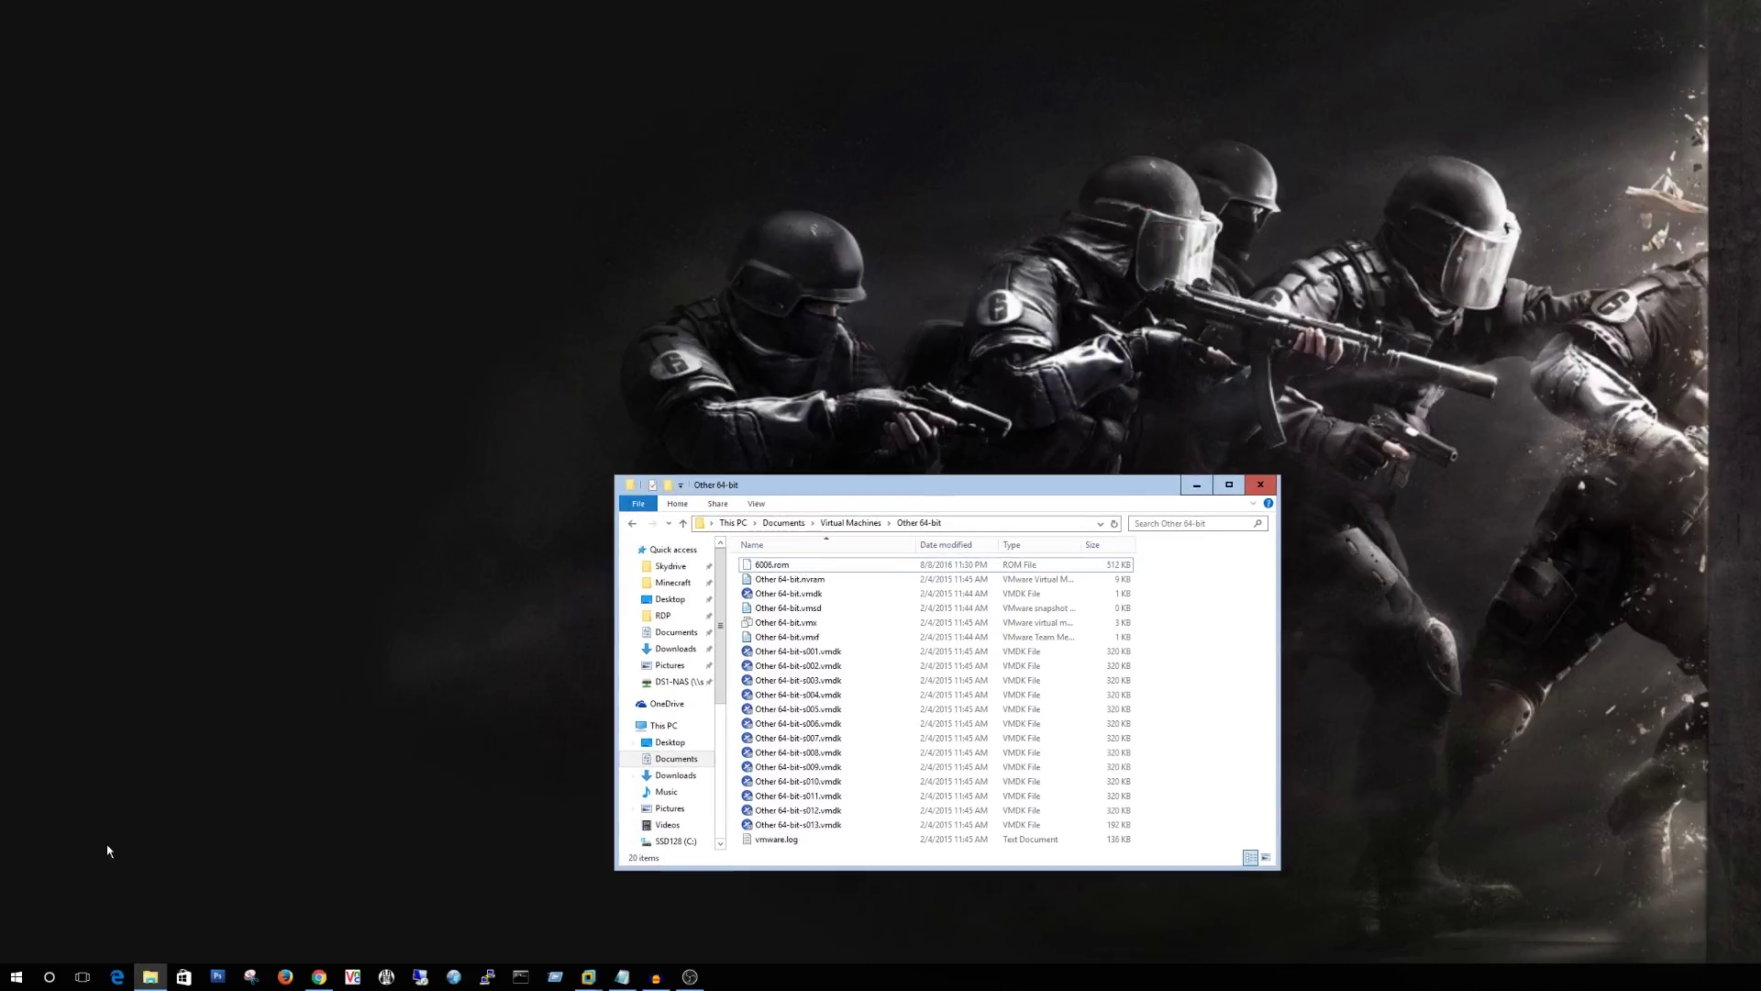
# - Find Phoenix BIOS Editor by searching 'ph' in Start and run it as administrator
pyautogui.click(16, 974)
pyautogui.click(17, 972)
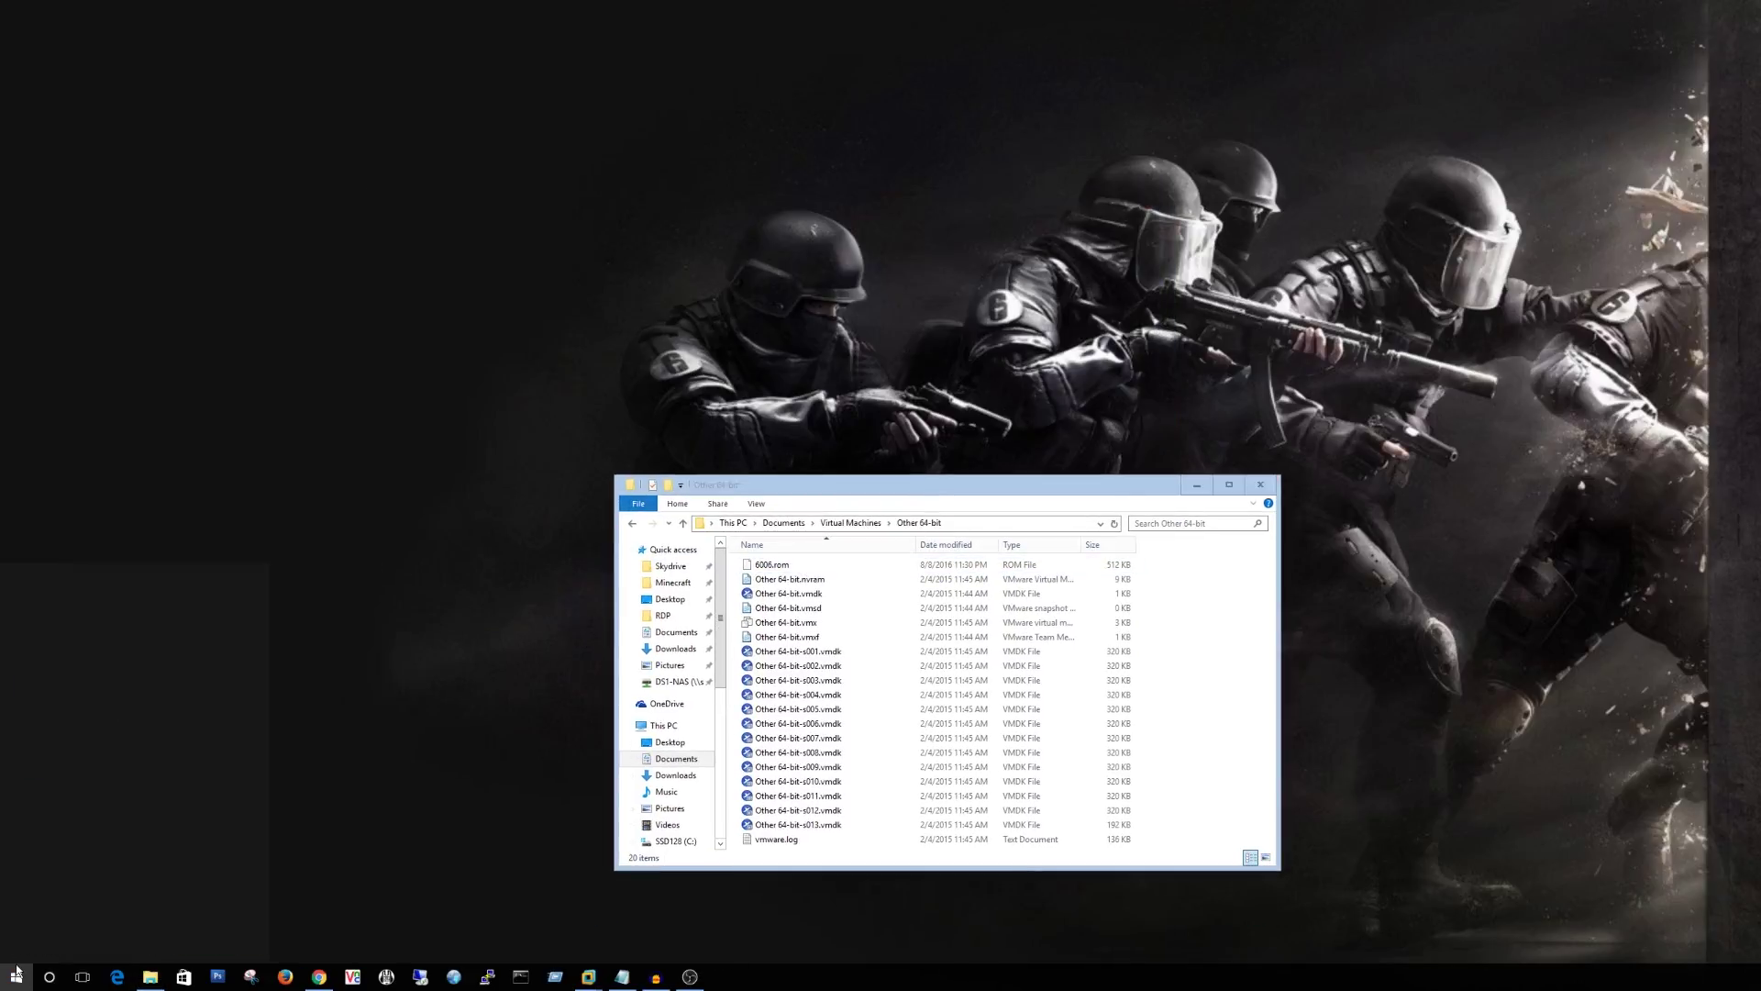
pyautogui.write('ph')
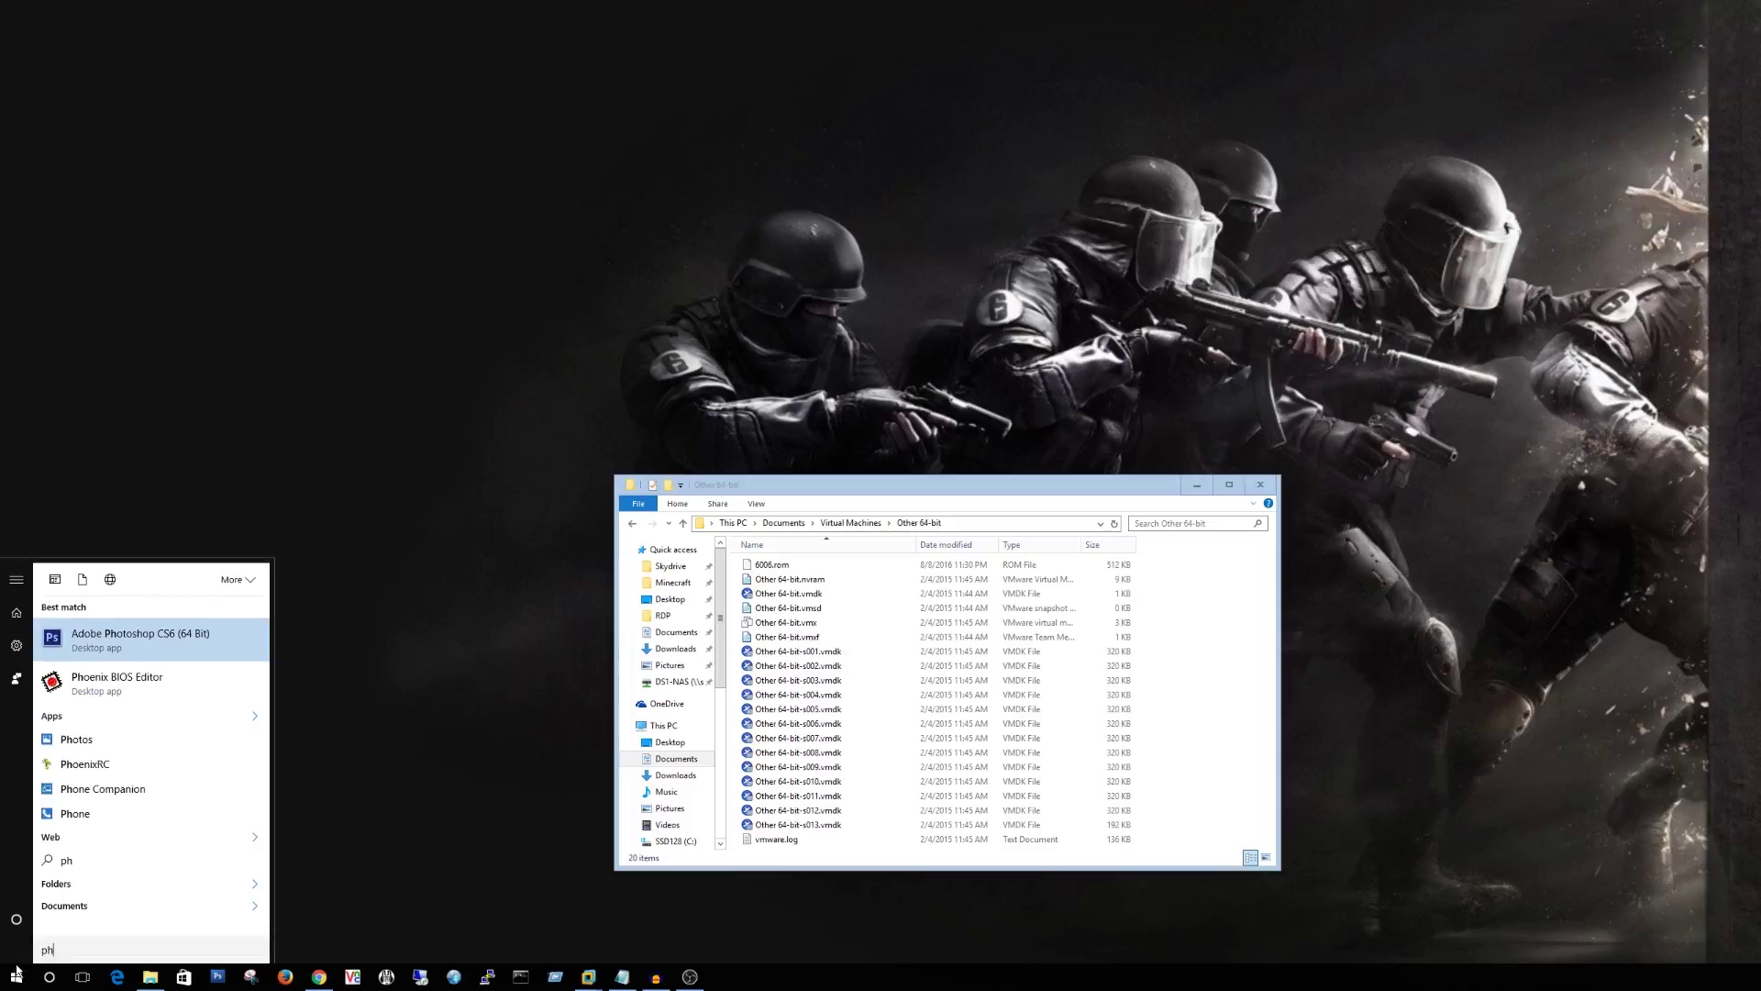
pyautogui.rightClick(133, 688)
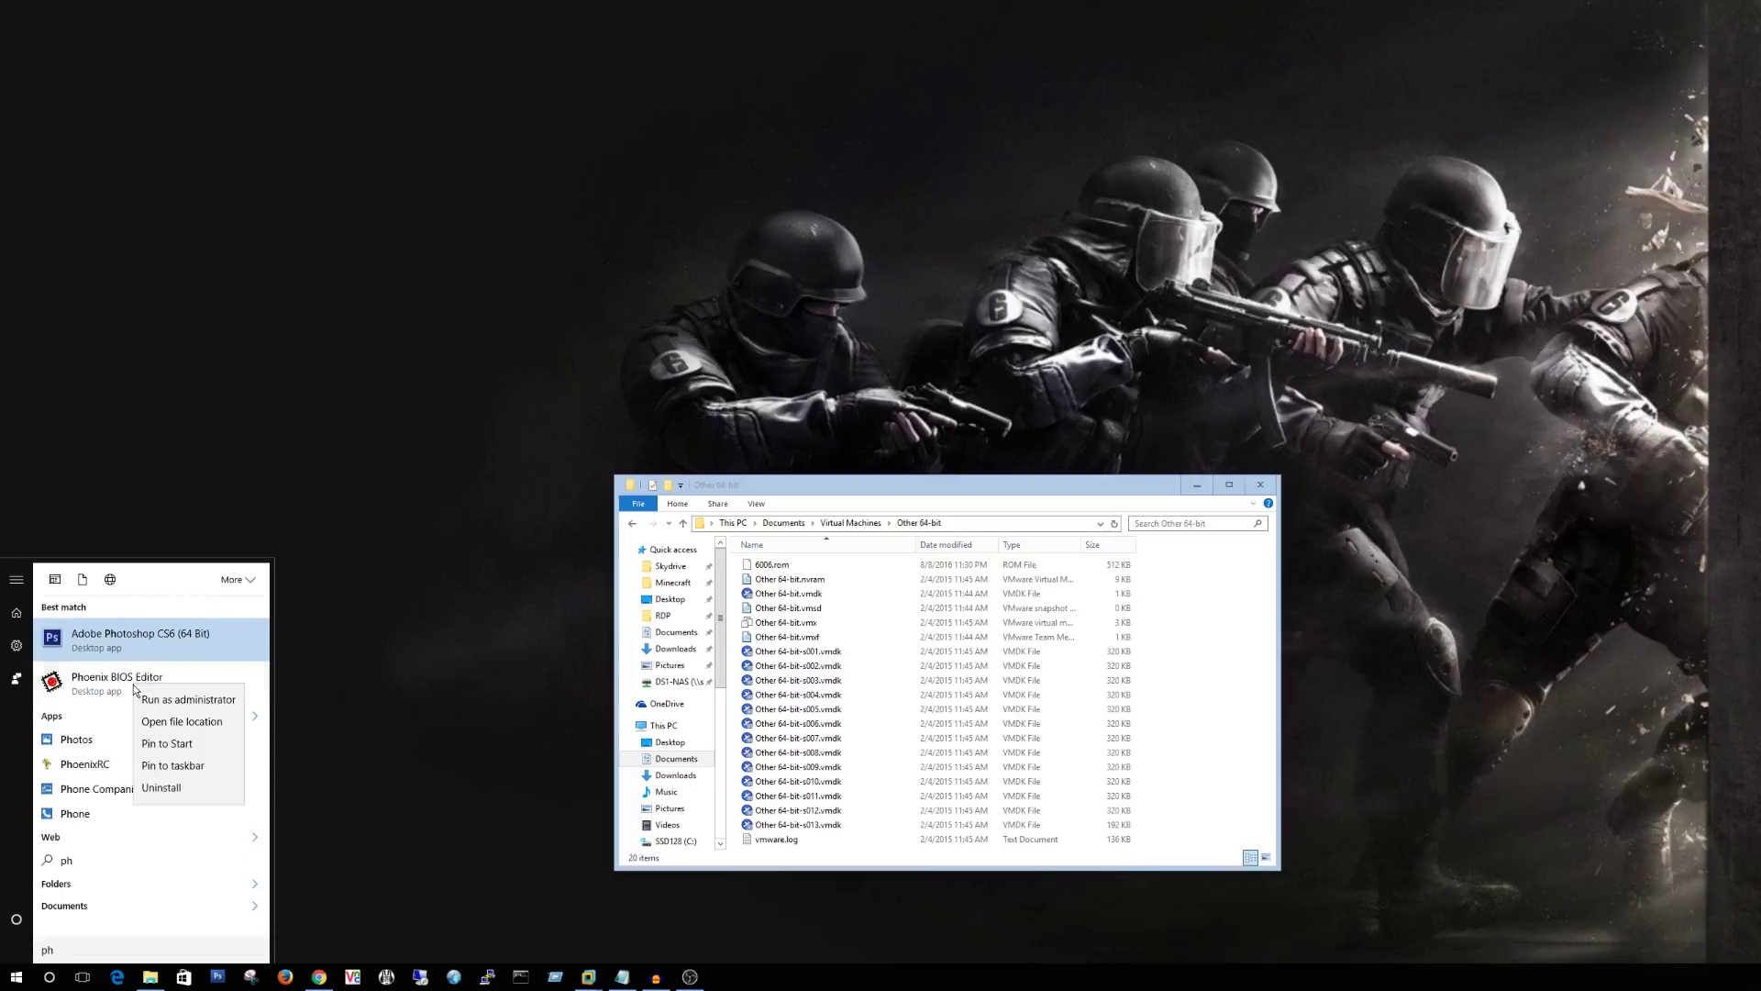
pyautogui.click(193, 699)
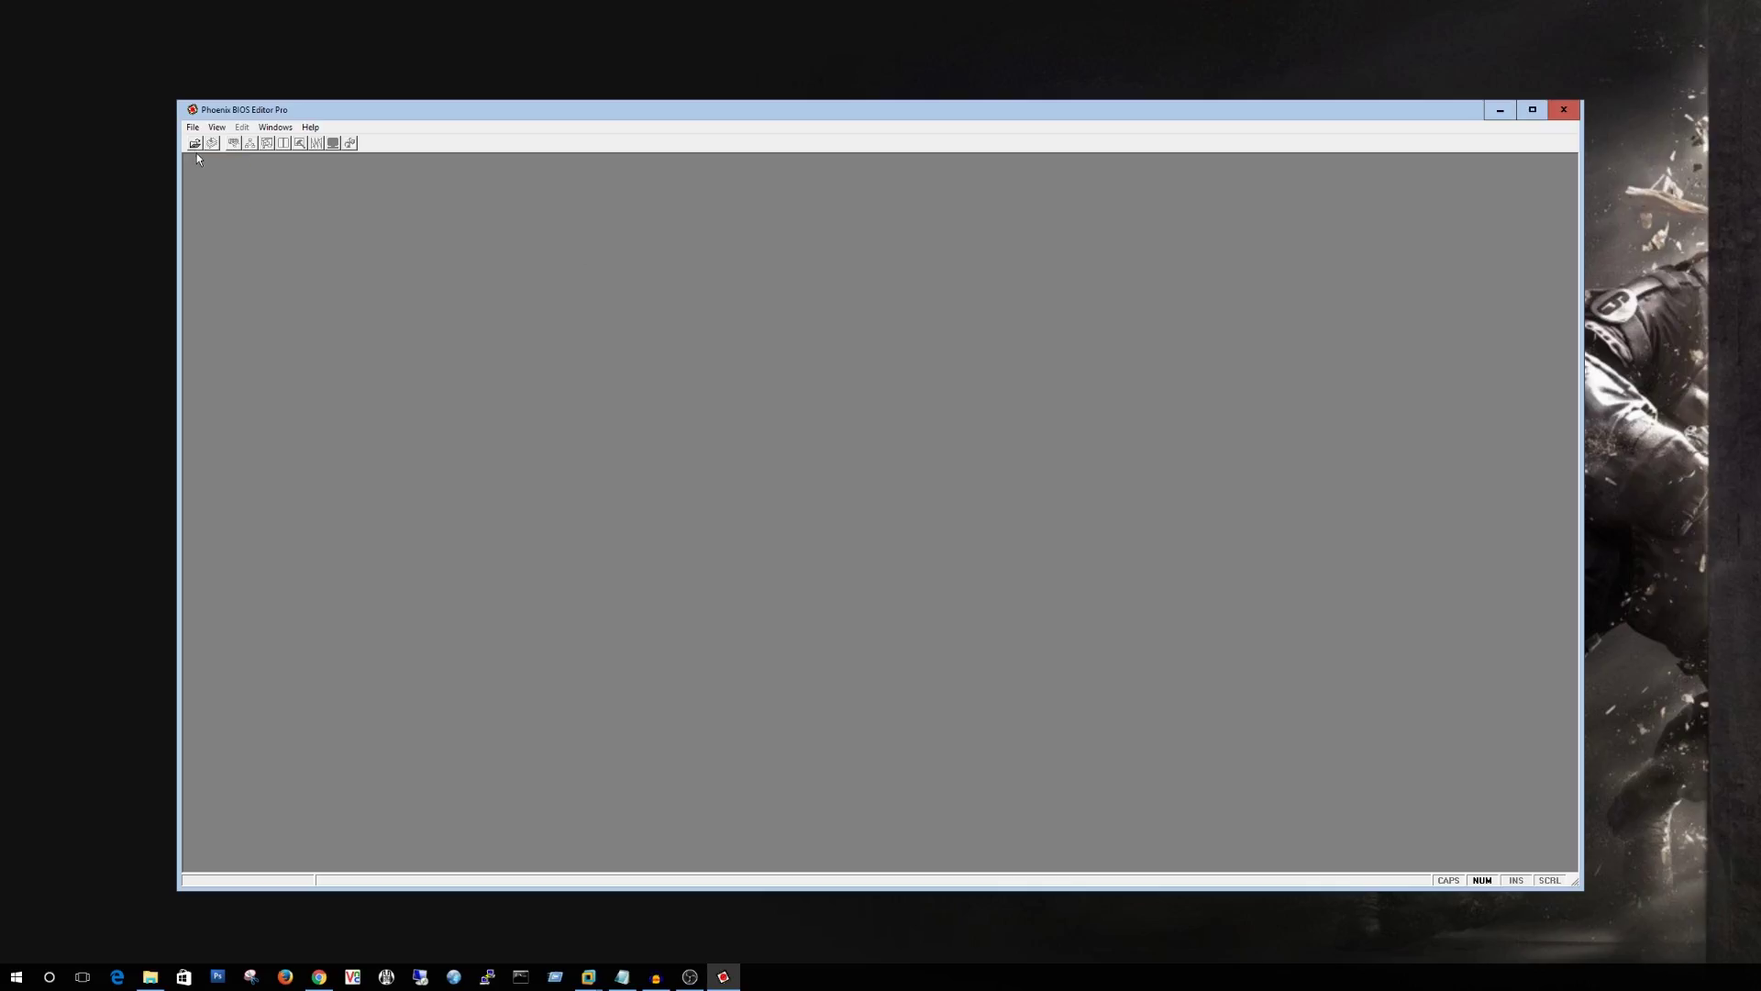
# - Open 6006.rom from Documents\Virtual Machines\Other 64-bit in the BIOS editor
pyautogui.click(196, 144)
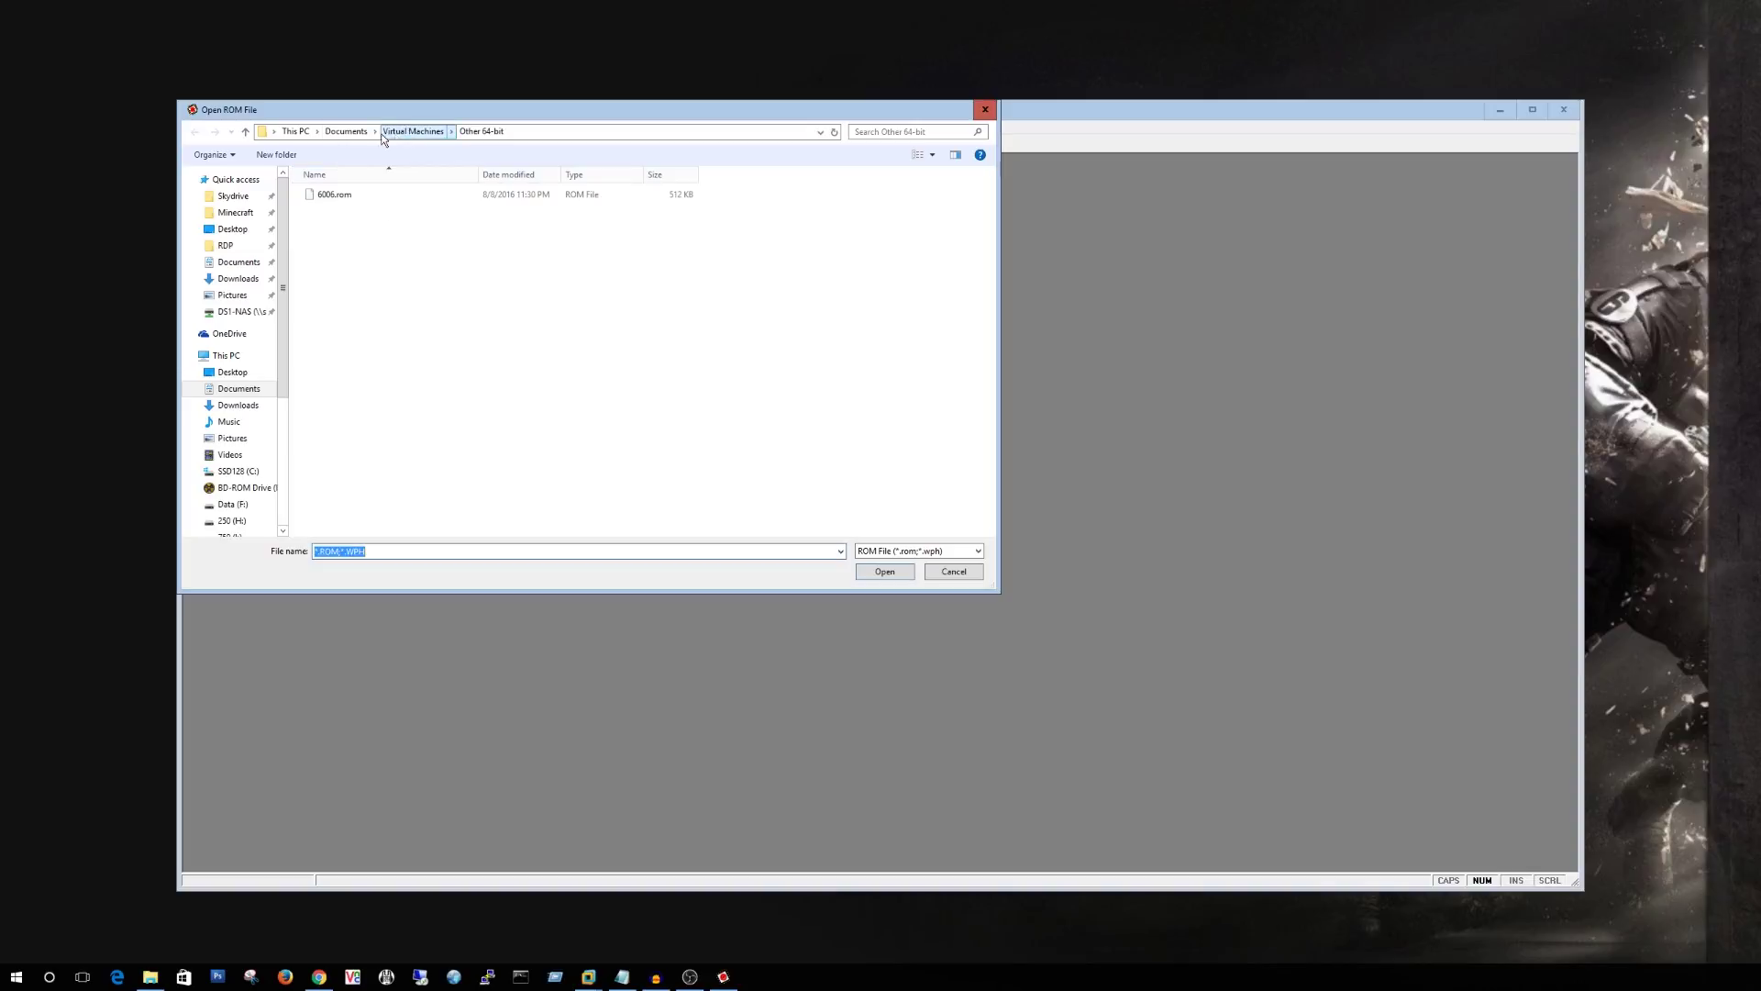
pyautogui.click(346, 131)
pyautogui.scroll(-10, 697, 394)
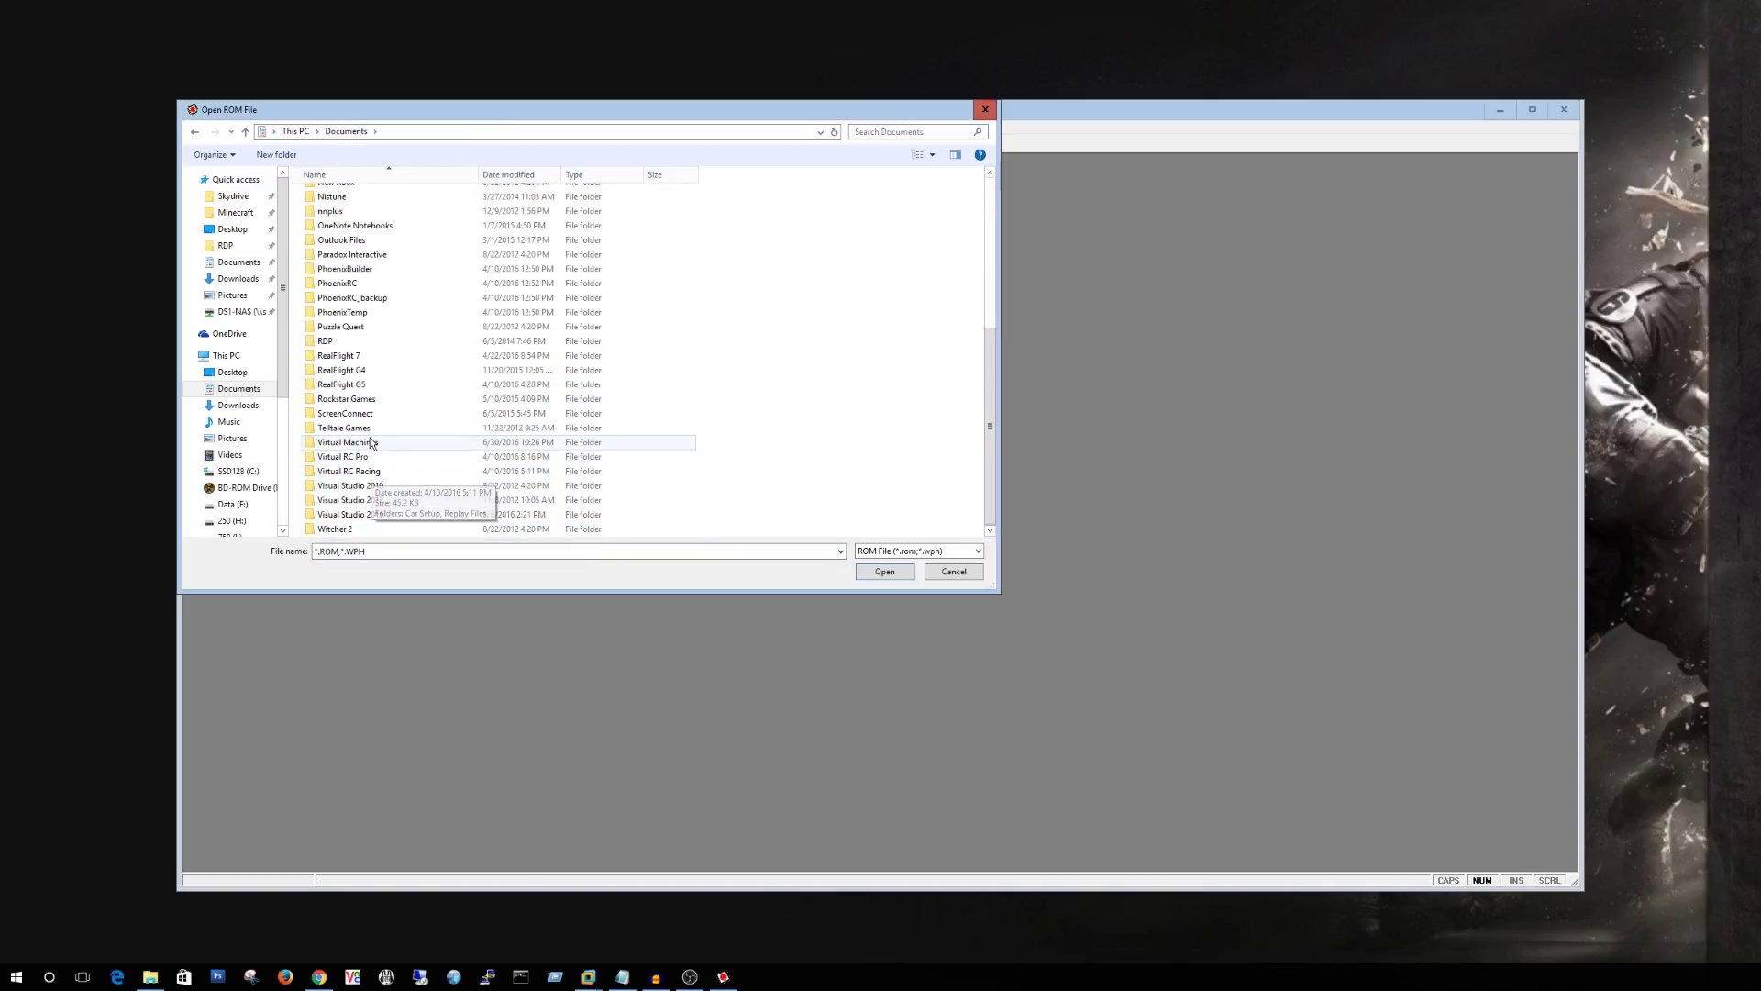
pyautogui.doubleClick(348, 442)
pyautogui.doubleClick(349, 241)
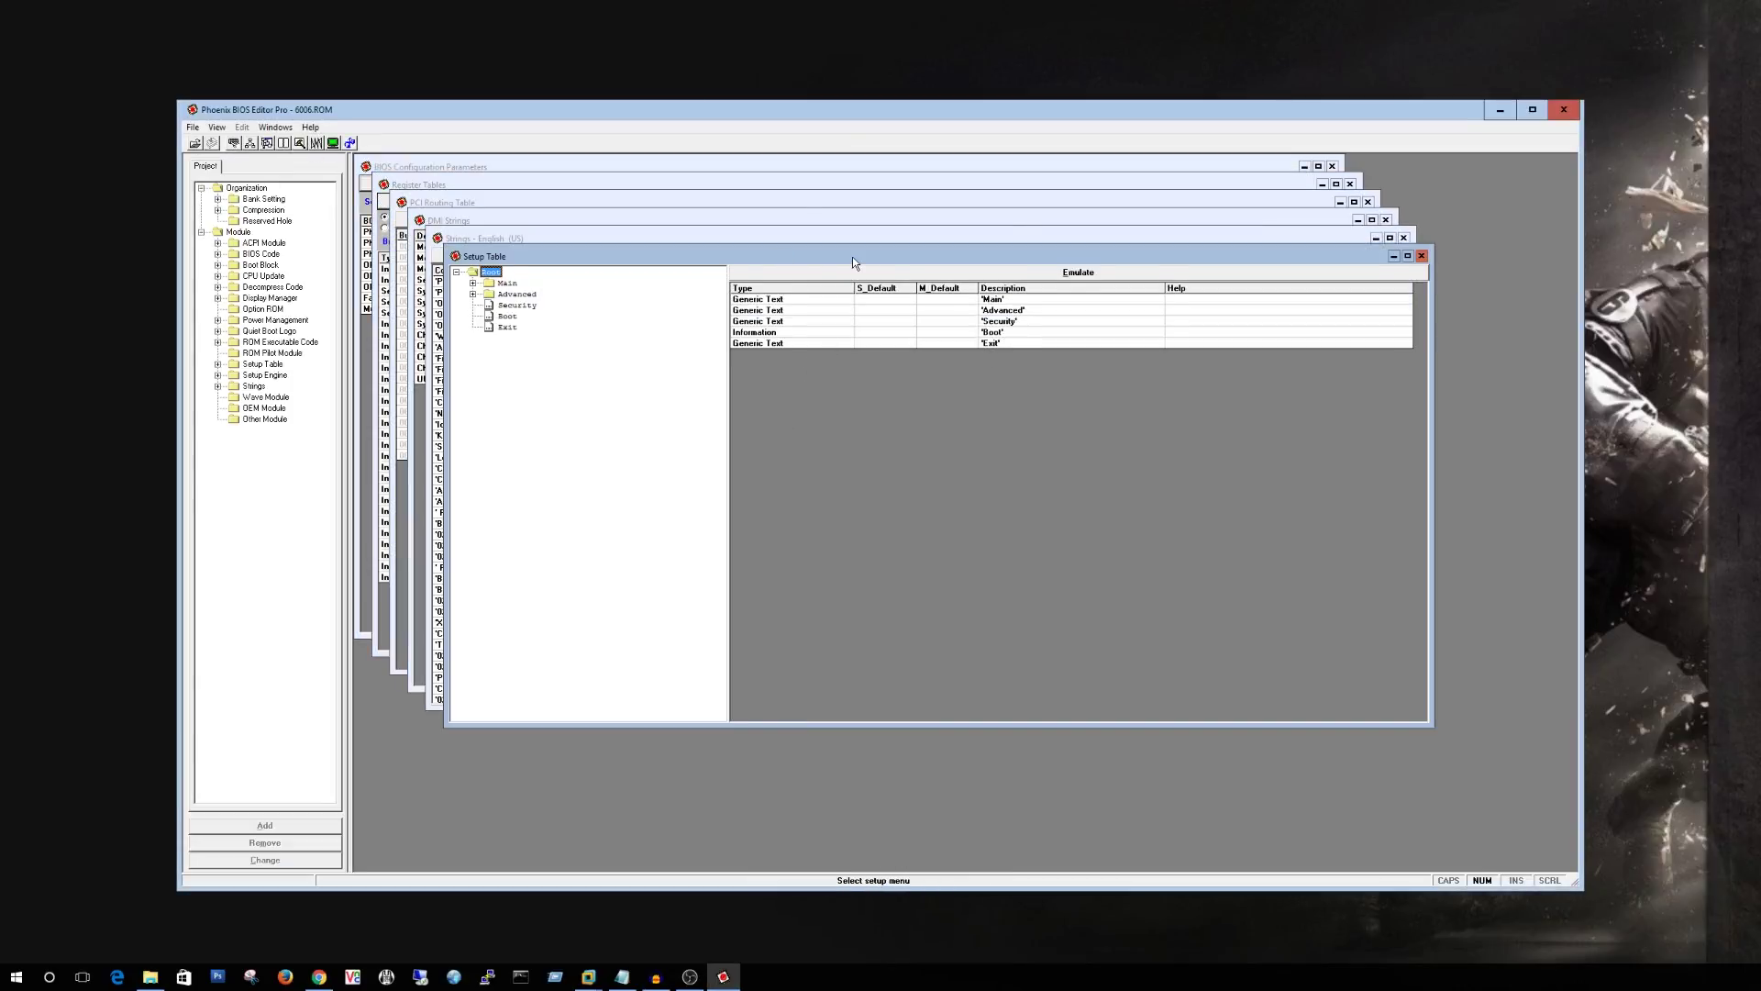
# - Close the Setup Table and Strings windows and edit DMI System Manufacturer Name ('VMware, Inc.')
pyautogui.moveTo(851, 266); pyautogui.dragTo(852, 404)
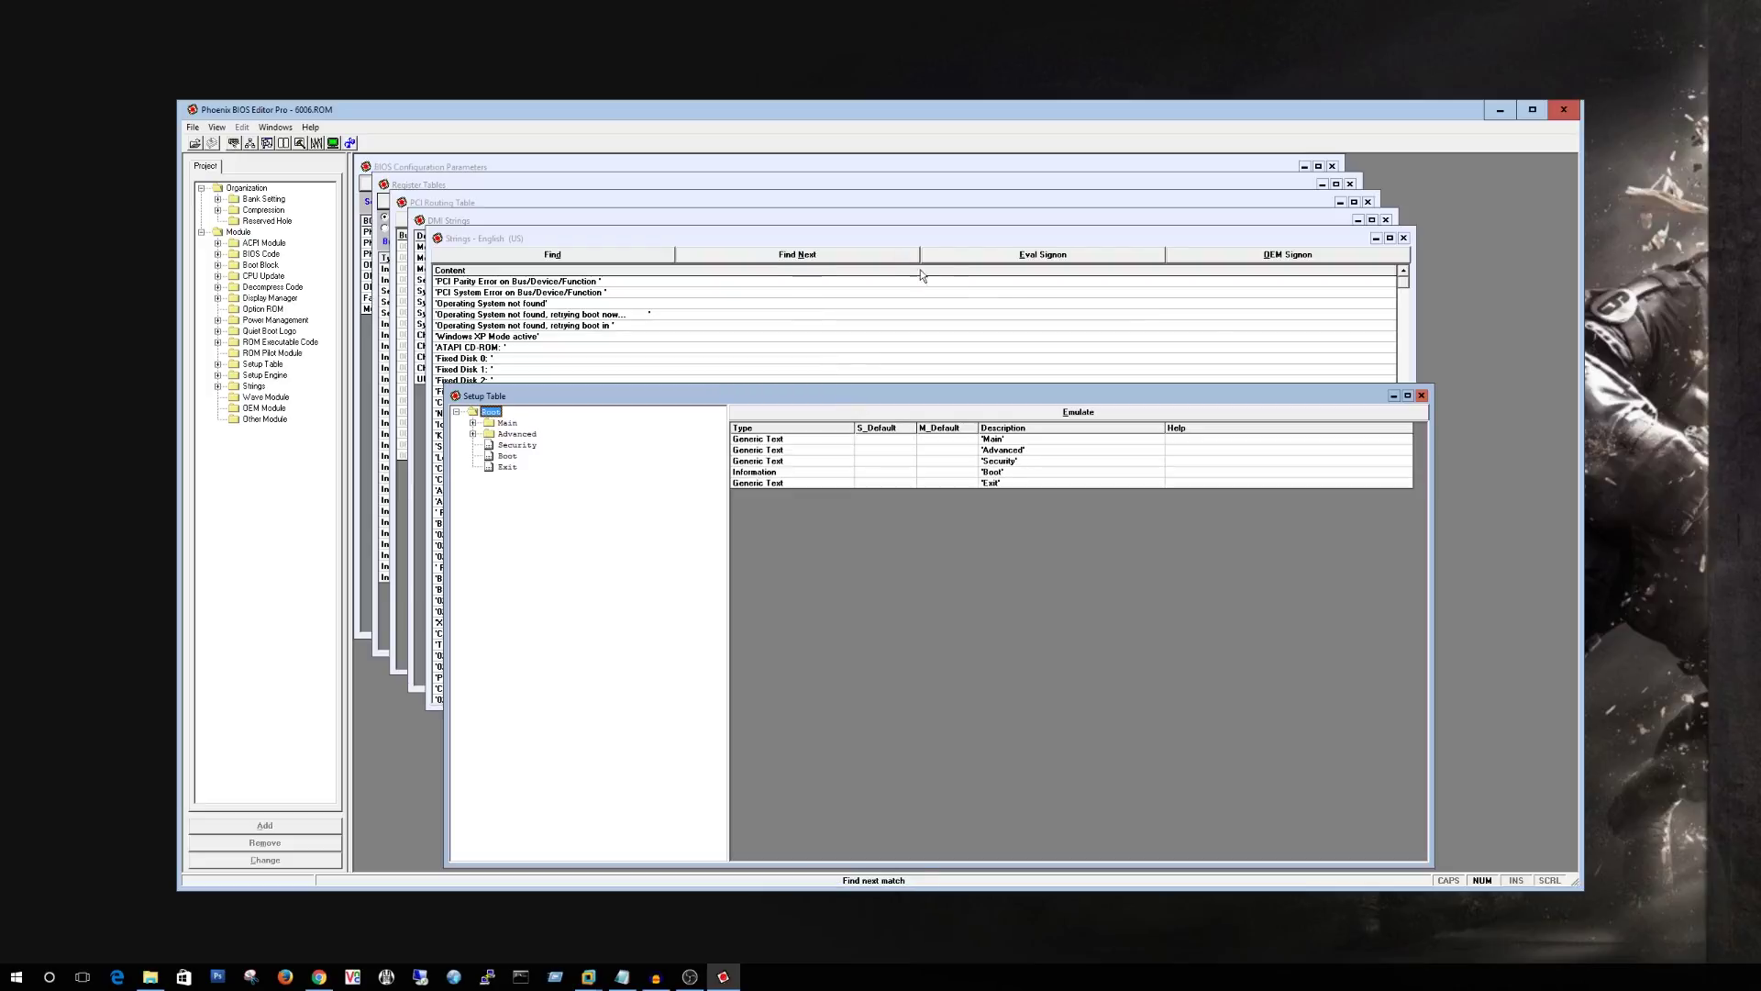
pyautogui.click(1422, 396)
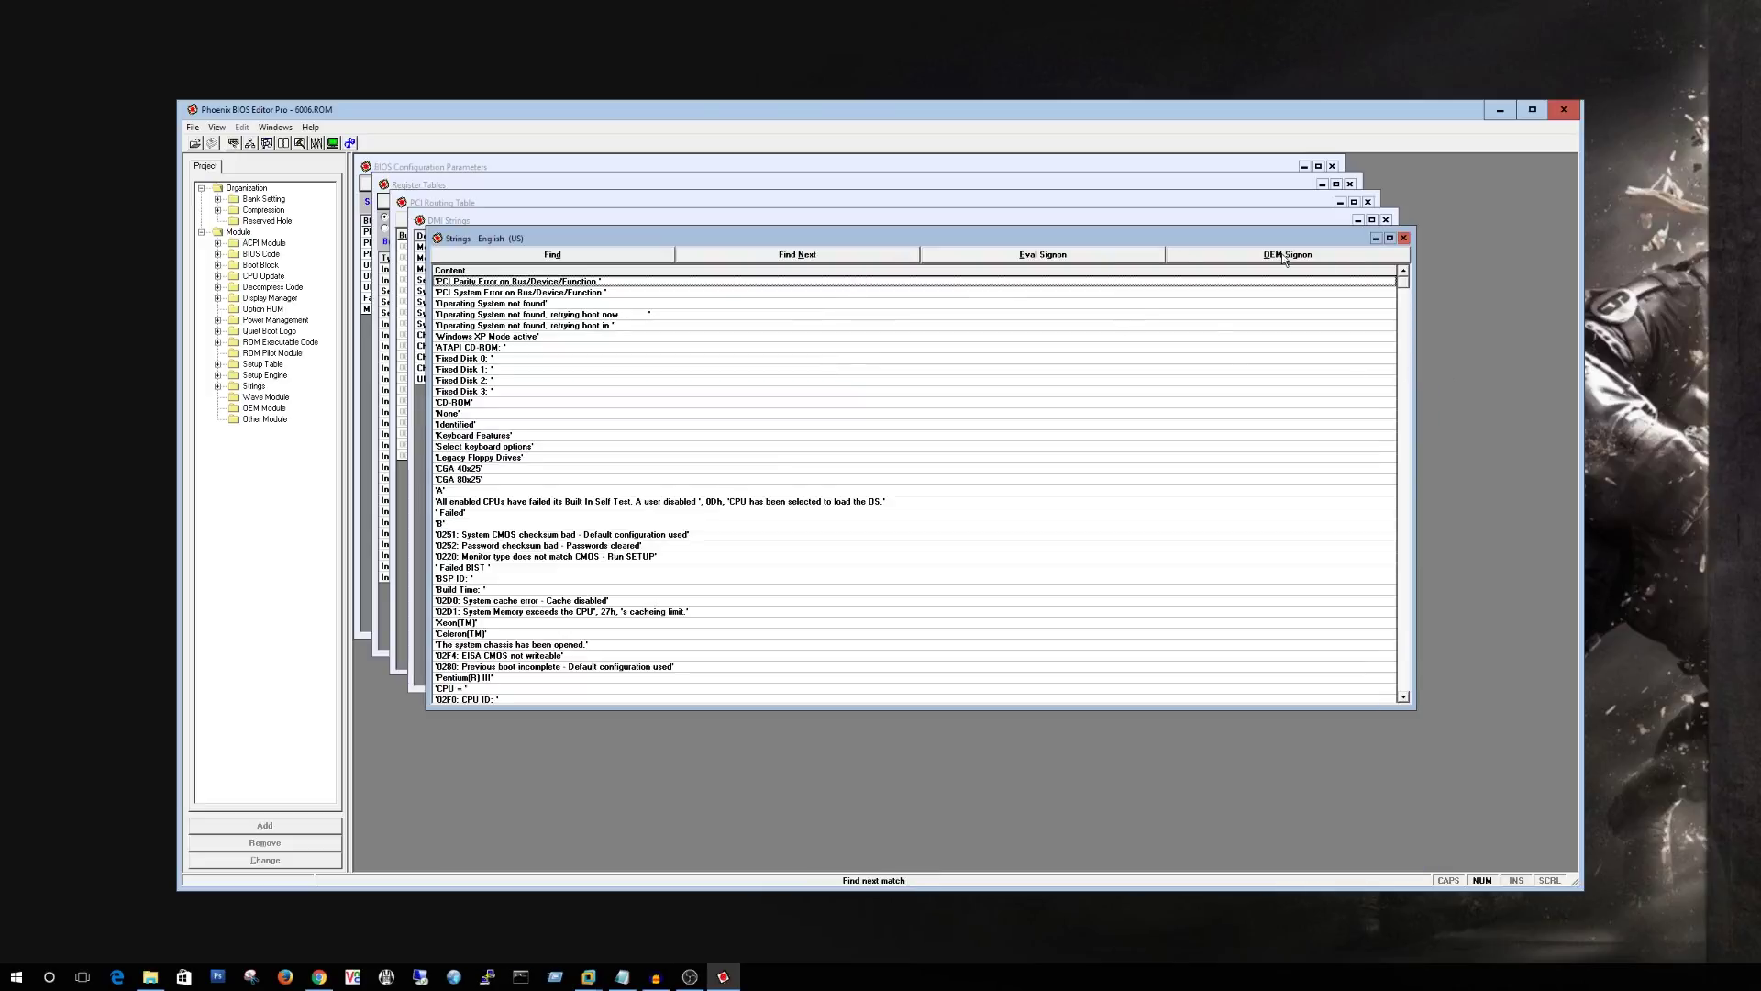
pyautogui.click(1402, 237)
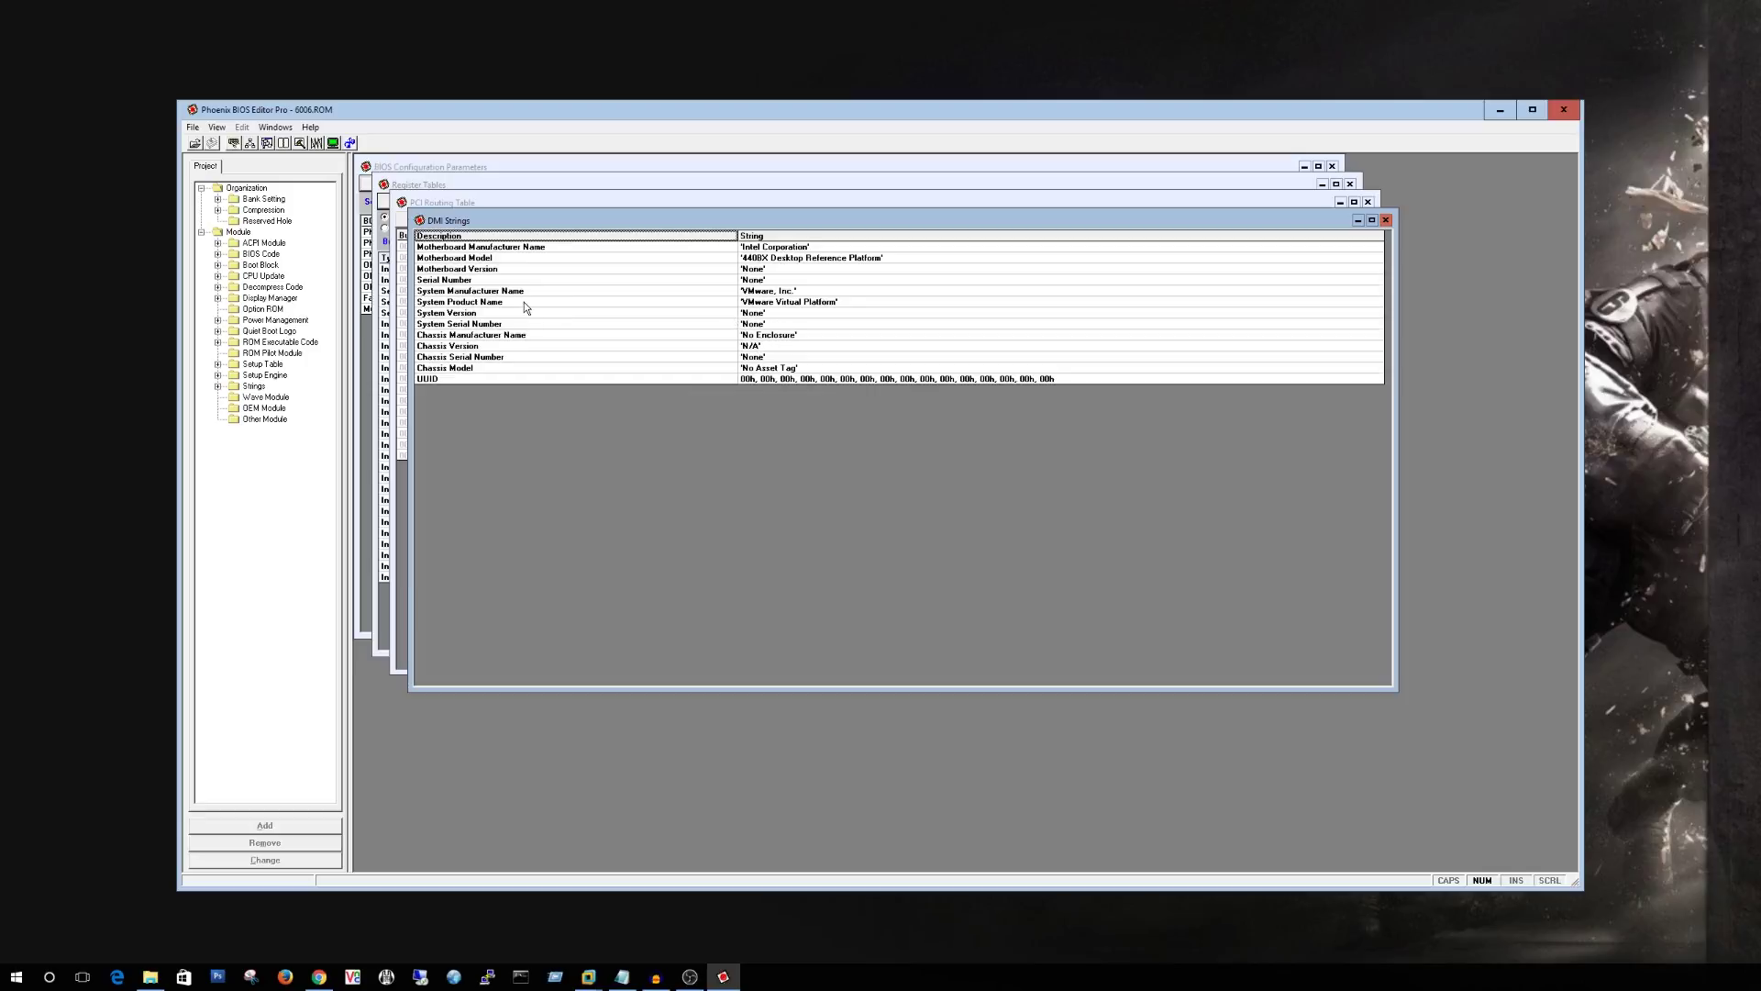
pyautogui.click(767, 293)
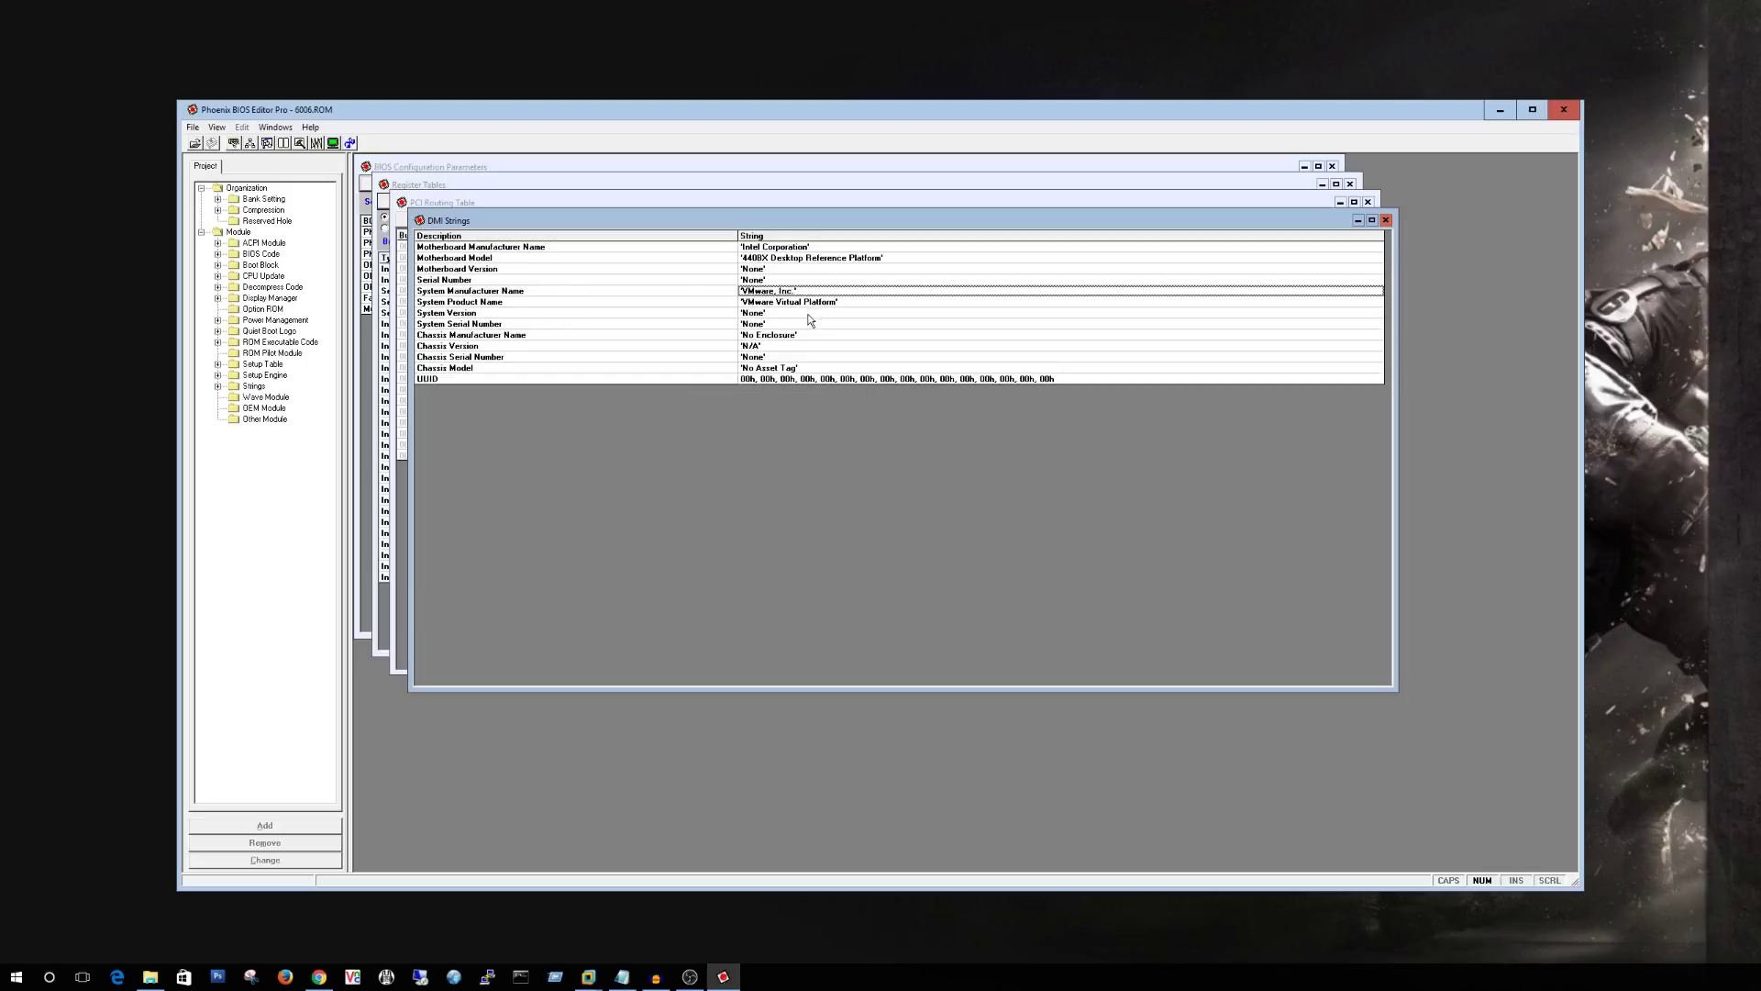
pyautogui.click(775, 304)
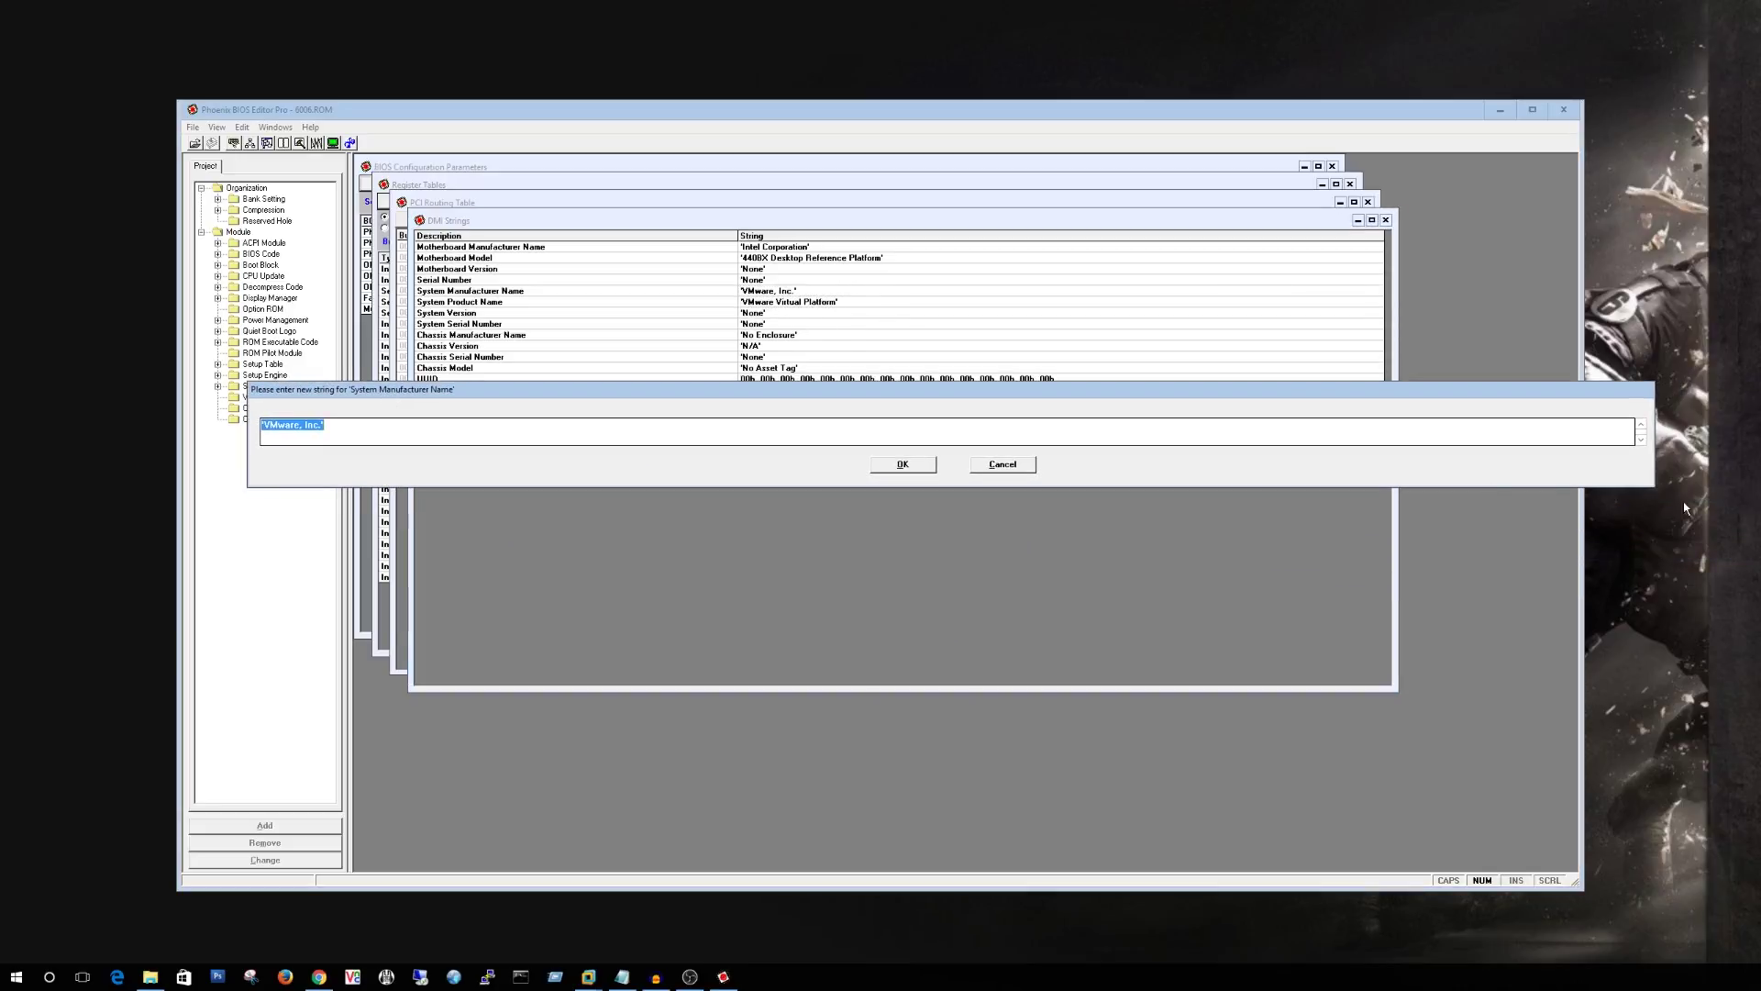
# - Change System Manufacturer Name to 'Tandy Computer' and System Product Name to 'TRS-80'
pyautogui.click(349, 435)
pyautogui.hotkey('shift', 'Left')
pyautogui.hotkey('shift', 'Left')
pyautogui.hotkey('shift', 'Left')
pyautogui.hotkey('shift', 'Left')
pyautogui.hotkey('shift', 'Left')
pyautogui.hotkey('shift', 'Left')
pyautogui.hotkey('shift', 'Left')
pyautogui.hotkey('shift', 'Left')
pyautogui.hotkey('shift', 'Left')
pyautogui.hotkey('shift', 'Left')
pyautogui.hotkey('shift', 'Left')
pyautogui.hotkey('shift', 'Left')
pyautogui.hotkey('shift', 'Left')
pyautogui.write('Tandy Computer')
pyautogui.click(902, 464)
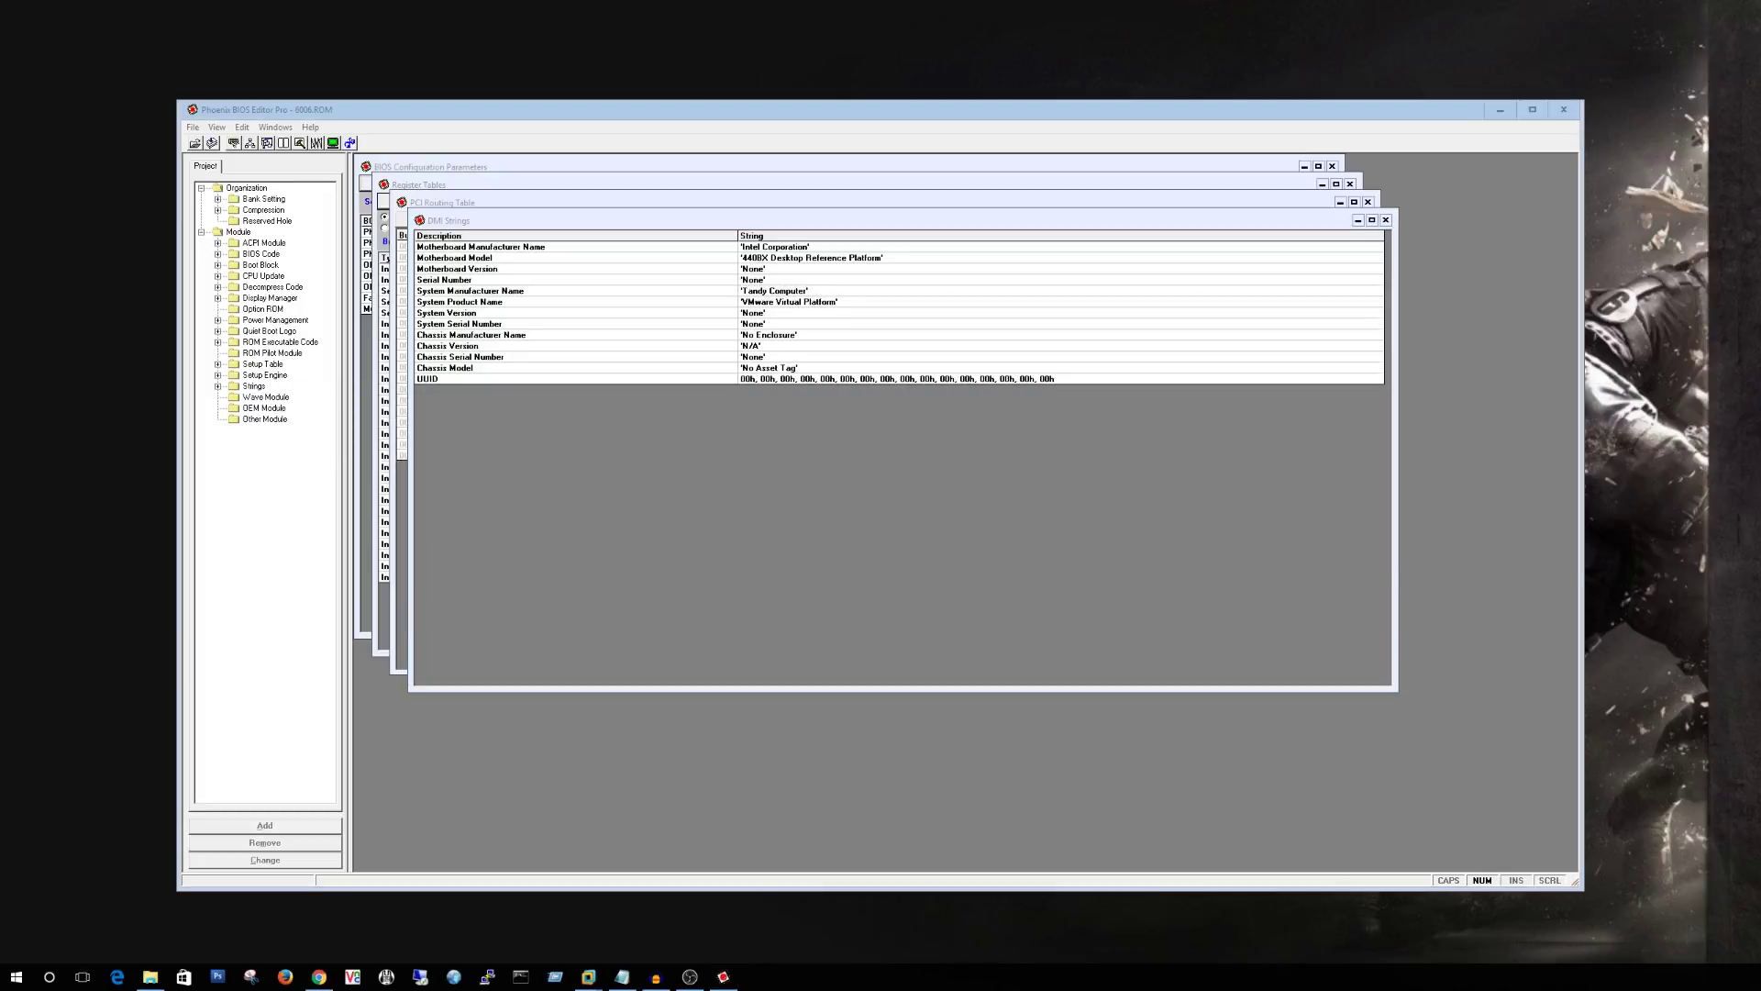
pyautogui.press('End')
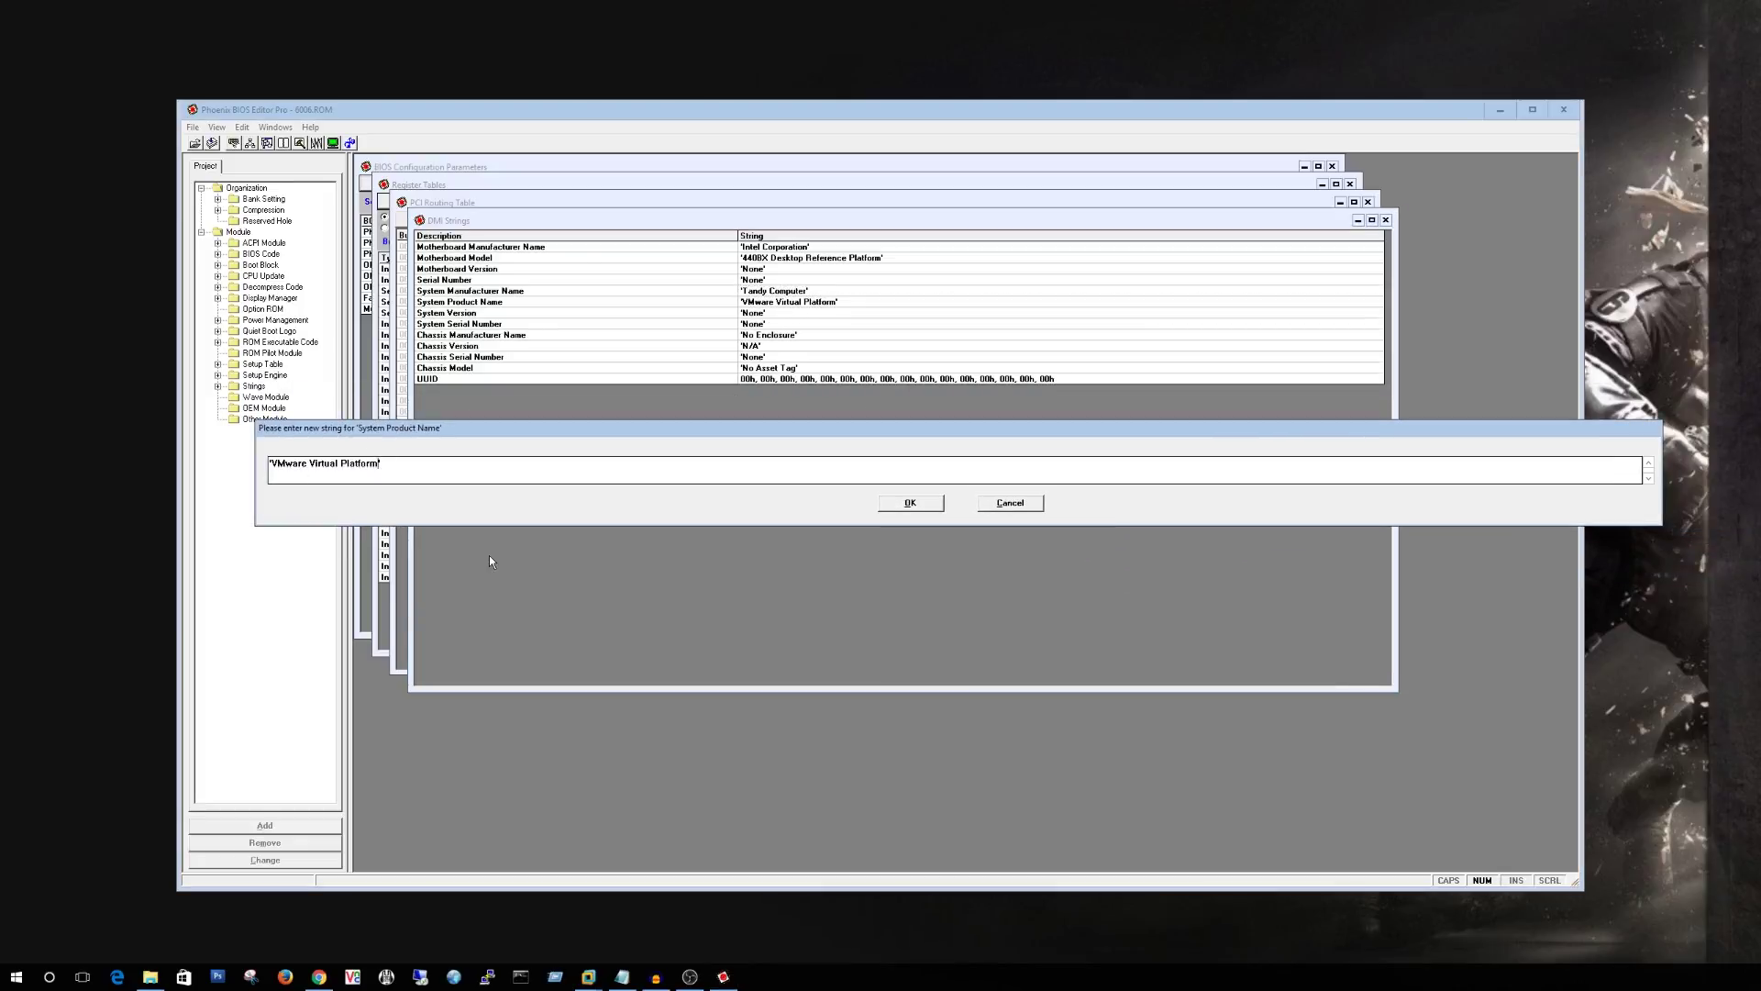
pyautogui.hotkey('shift', 'Left')
pyautogui.hotkey('shift', 'Left')
pyautogui.hotkey('shift', 'Left')
pyautogui.hotkey('shift', 'Left')
pyautogui.hotkey('shift', 'Left')
pyautogui.hotkey('shift', 'Left')
pyautogui.hotkey('shift', 'Left')
pyautogui.hotkey('shift', 'Left')
pyautogui.hotkey('shift', 'Left')
pyautogui.hotkey('shift', 'Left')
pyautogui.hotkey('shift', 'Left')
pyautogui.hotkey('shift', 'Left')
pyautogui.hotkey('shift', 'Left')
pyautogui.hotkey('shift', 'Left')
pyautogui.hotkey('shift', 'Left')
pyautogui.hotkey('shift', 'Left')
pyautogui.hotkey('shift', 'Left')
pyautogui.hotkey('shift', 'Left')
pyautogui.hotkey('shift', 'Left')
pyautogui.hotkey('shift', 'Left')
pyautogui.hotkey('shift', 'Left')
pyautogui.hotkey('shift', 'Left')
pyautogui.hotkey('shift', 'Left')
pyautogui.hotkey('shift', 'Left')
pyautogui.write('TRA')
pyautogui.write('-80')
pyautogui.click(918, 505)
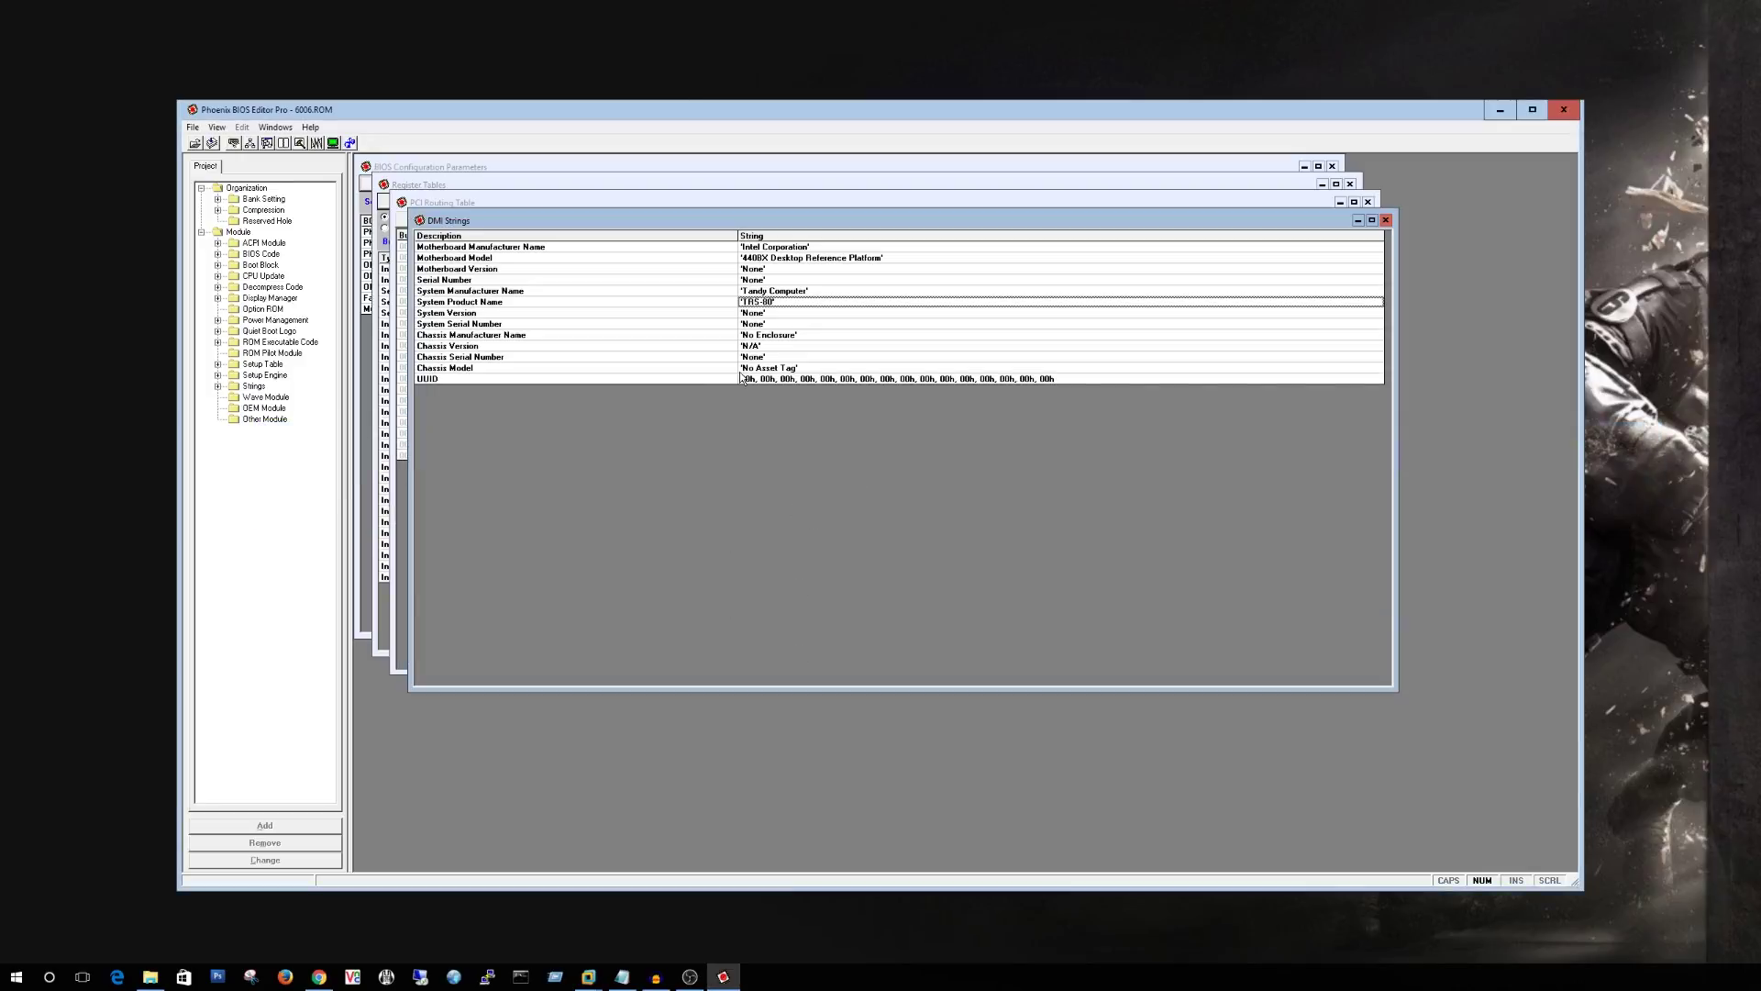
# - Select the Serial Number entry and build the modified BIOS with File > Build BIOS
pyautogui.click(769, 279)
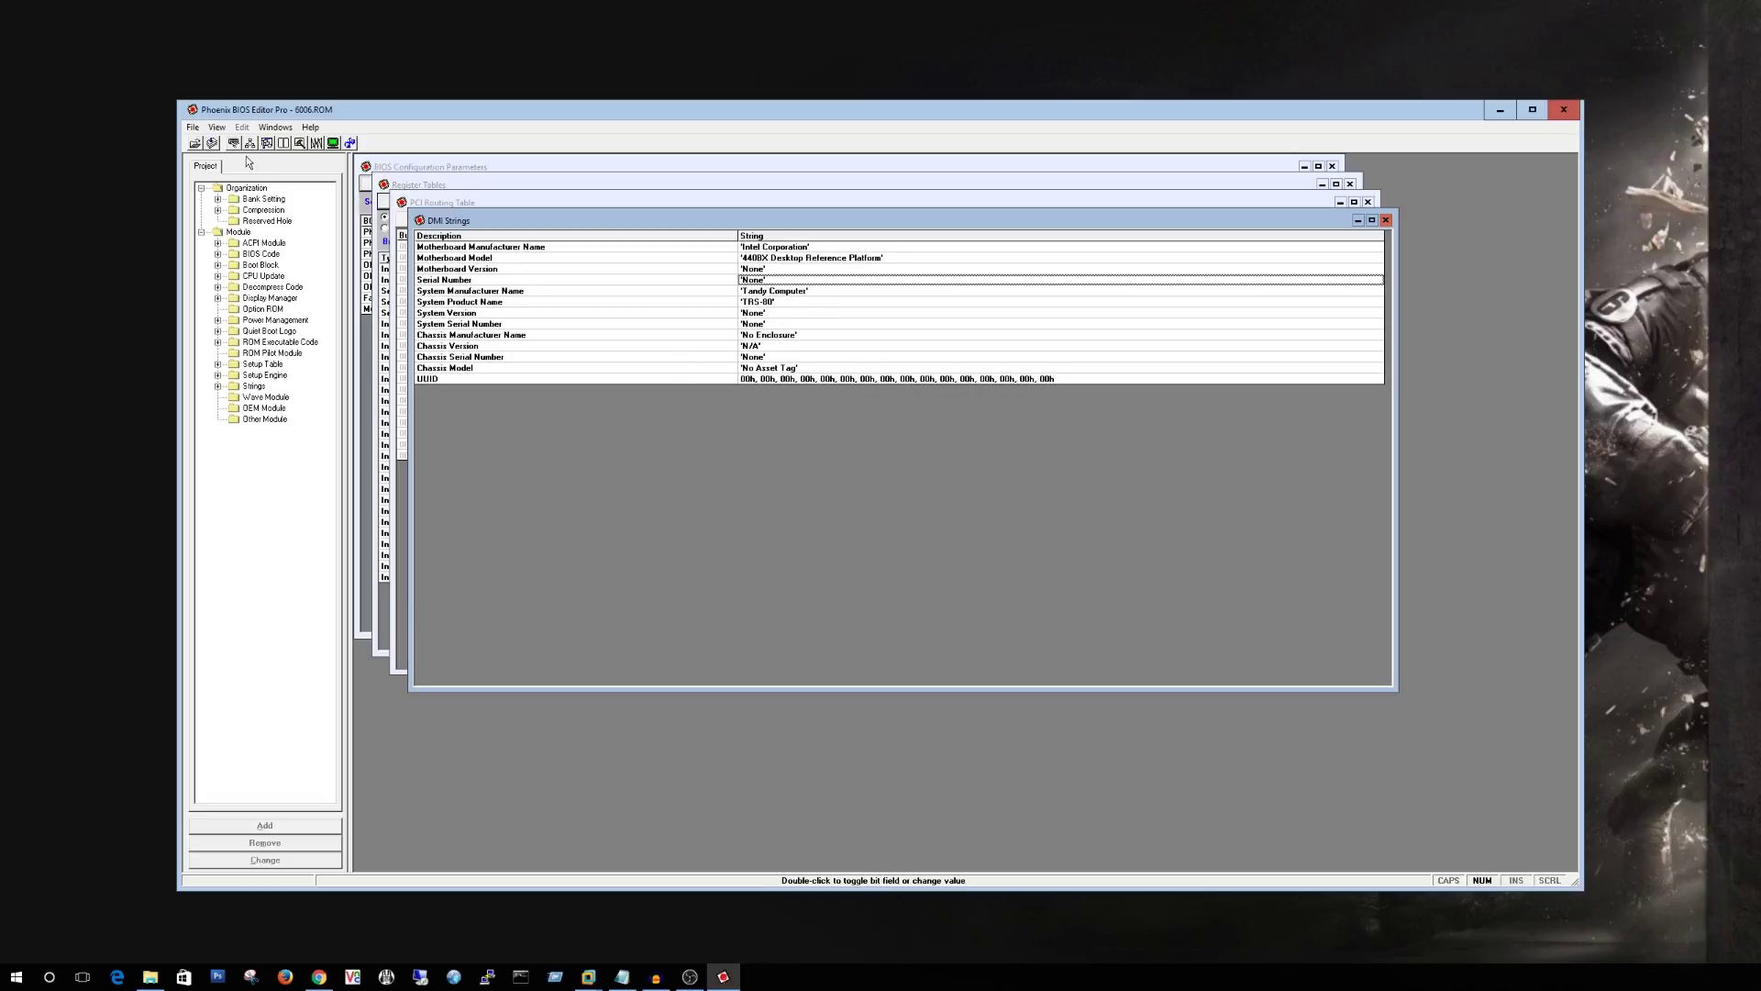
pyautogui.click(192, 126)
pyautogui.click(256, 178)
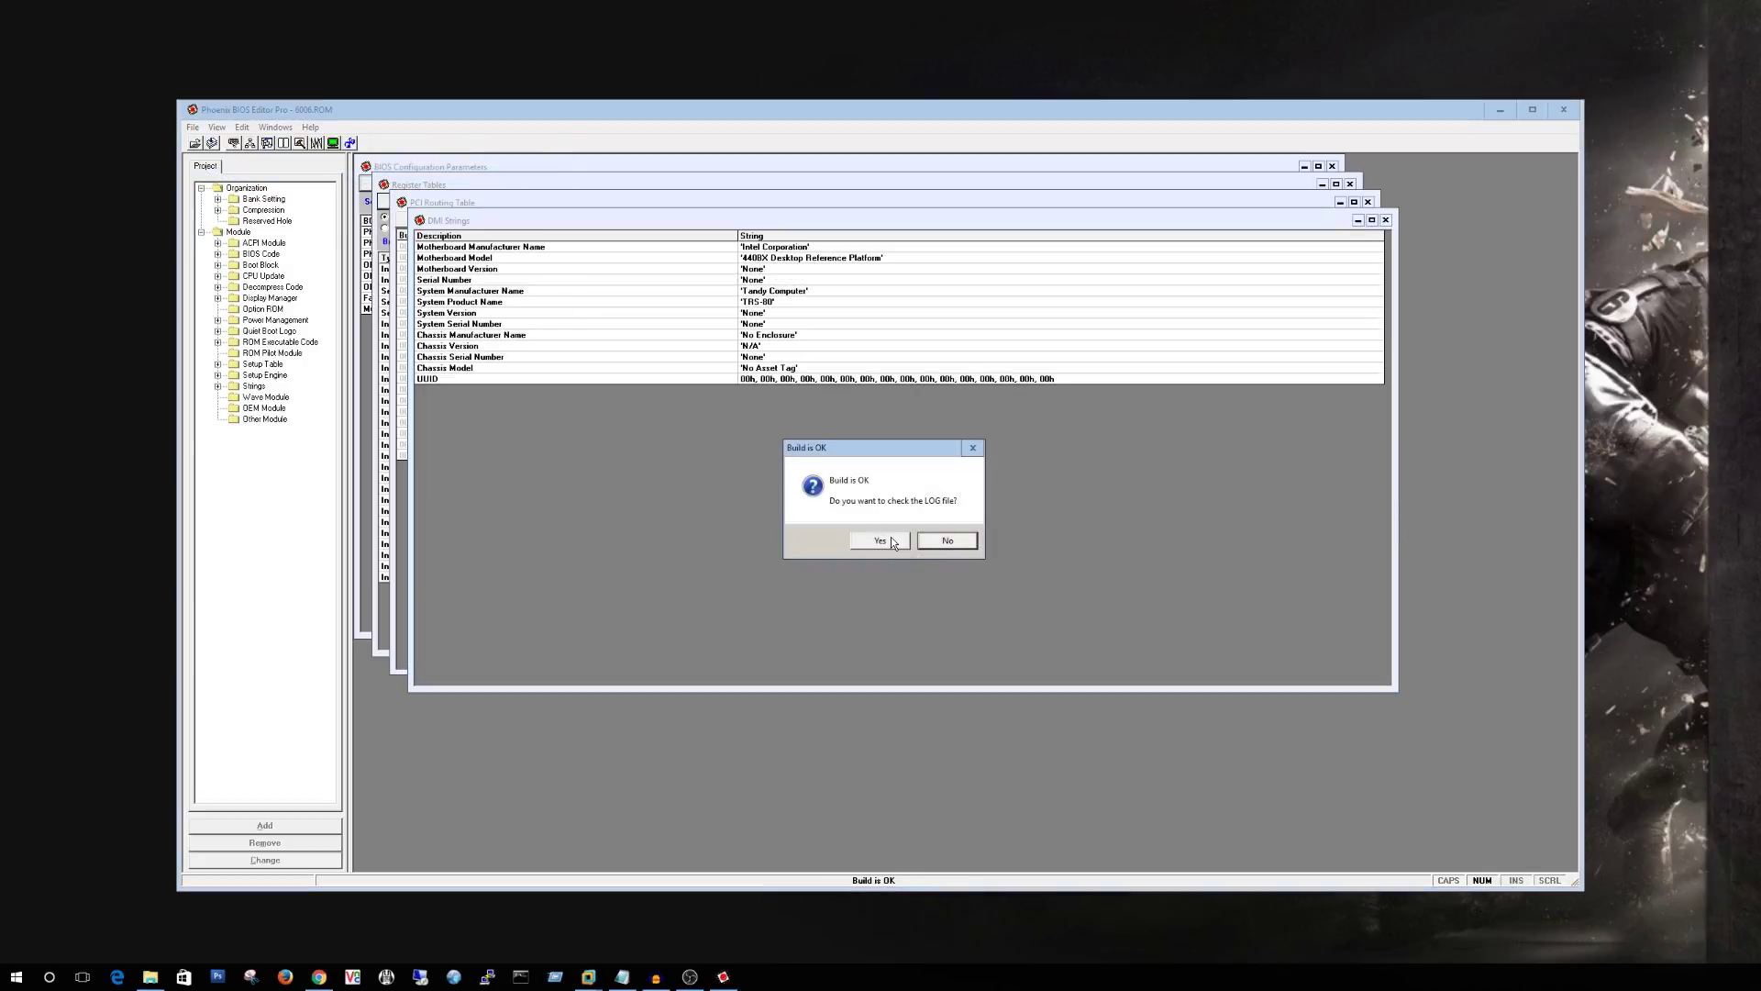
# - Skip the build log, save the new ROM as 6006-new, and close the BIOS editor
pyautogui.click(962, 541)
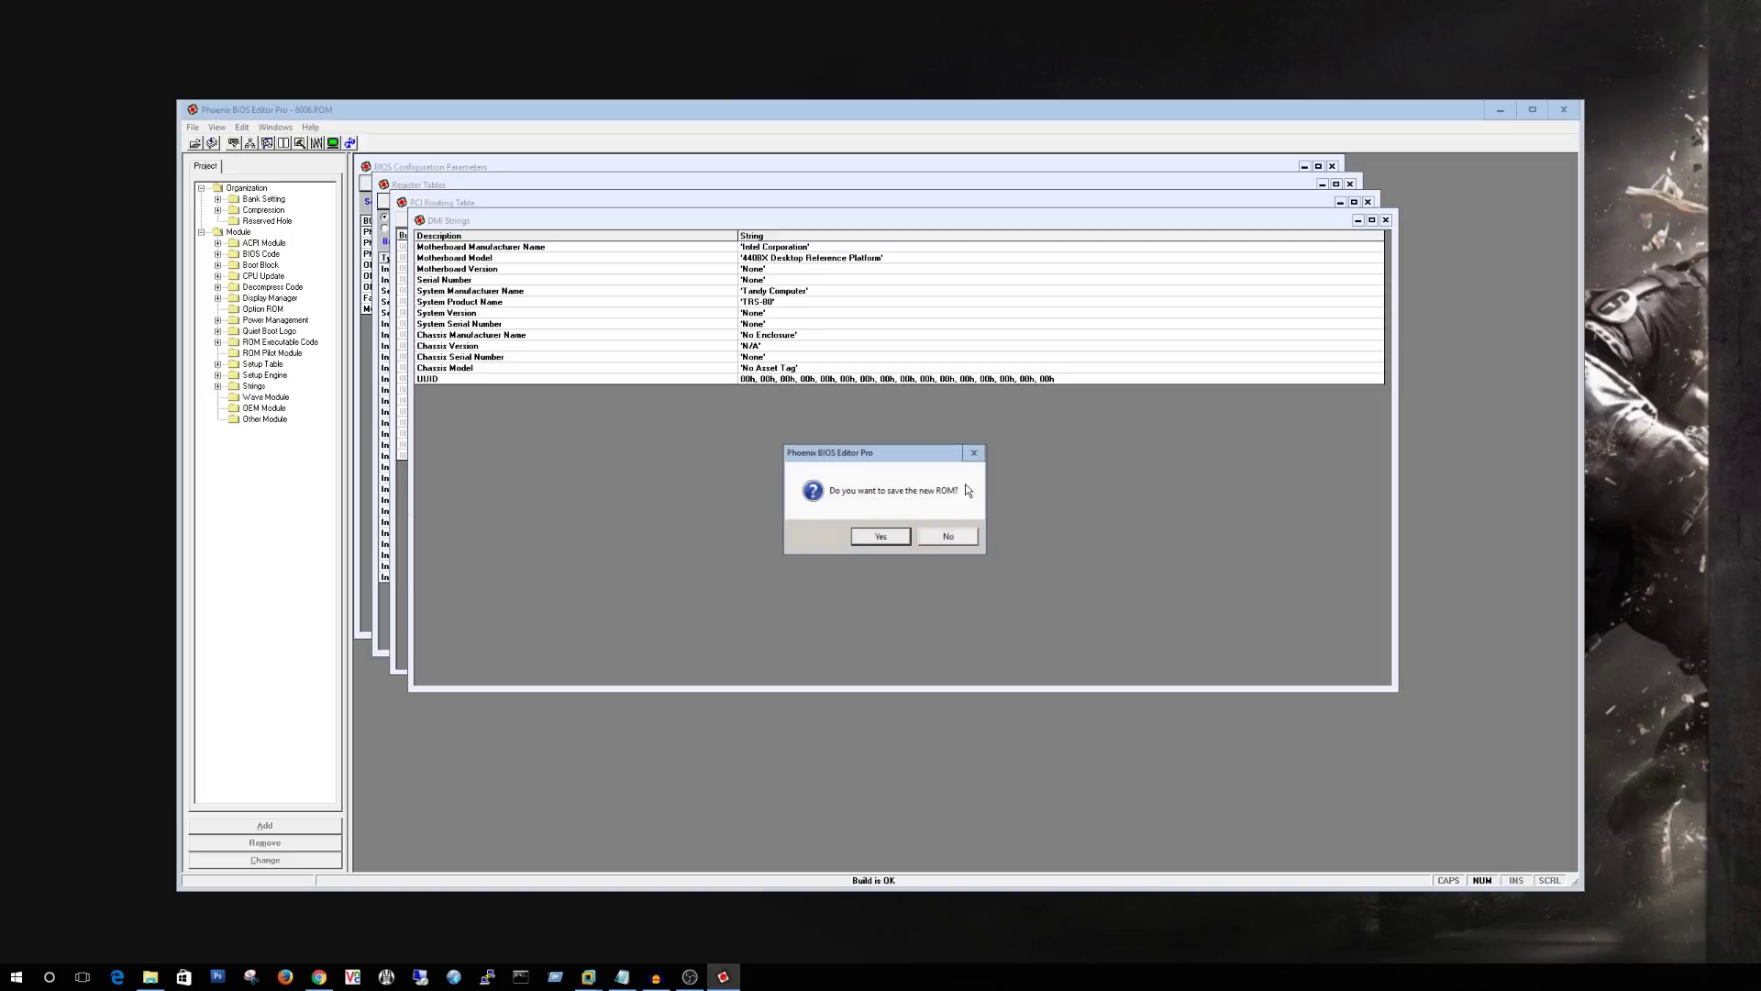
pyautogui.click(881, 536)
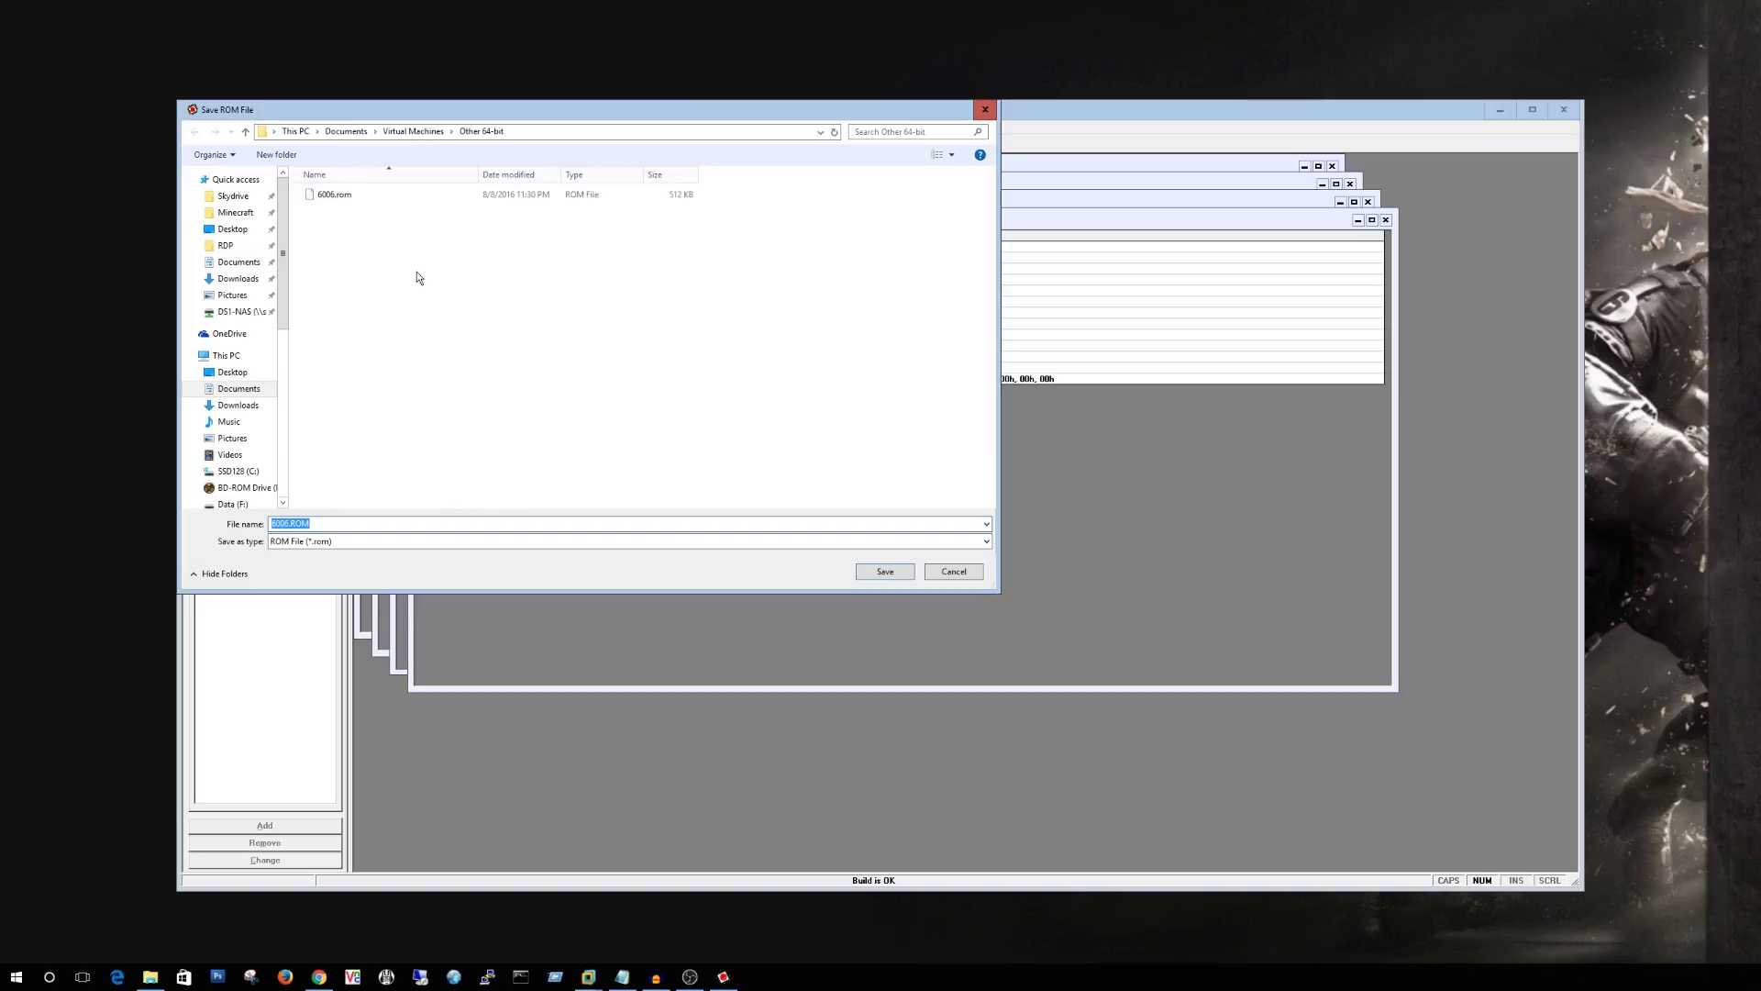
pyautogui.write('6006-new')
pyautogui.click(885, 571)
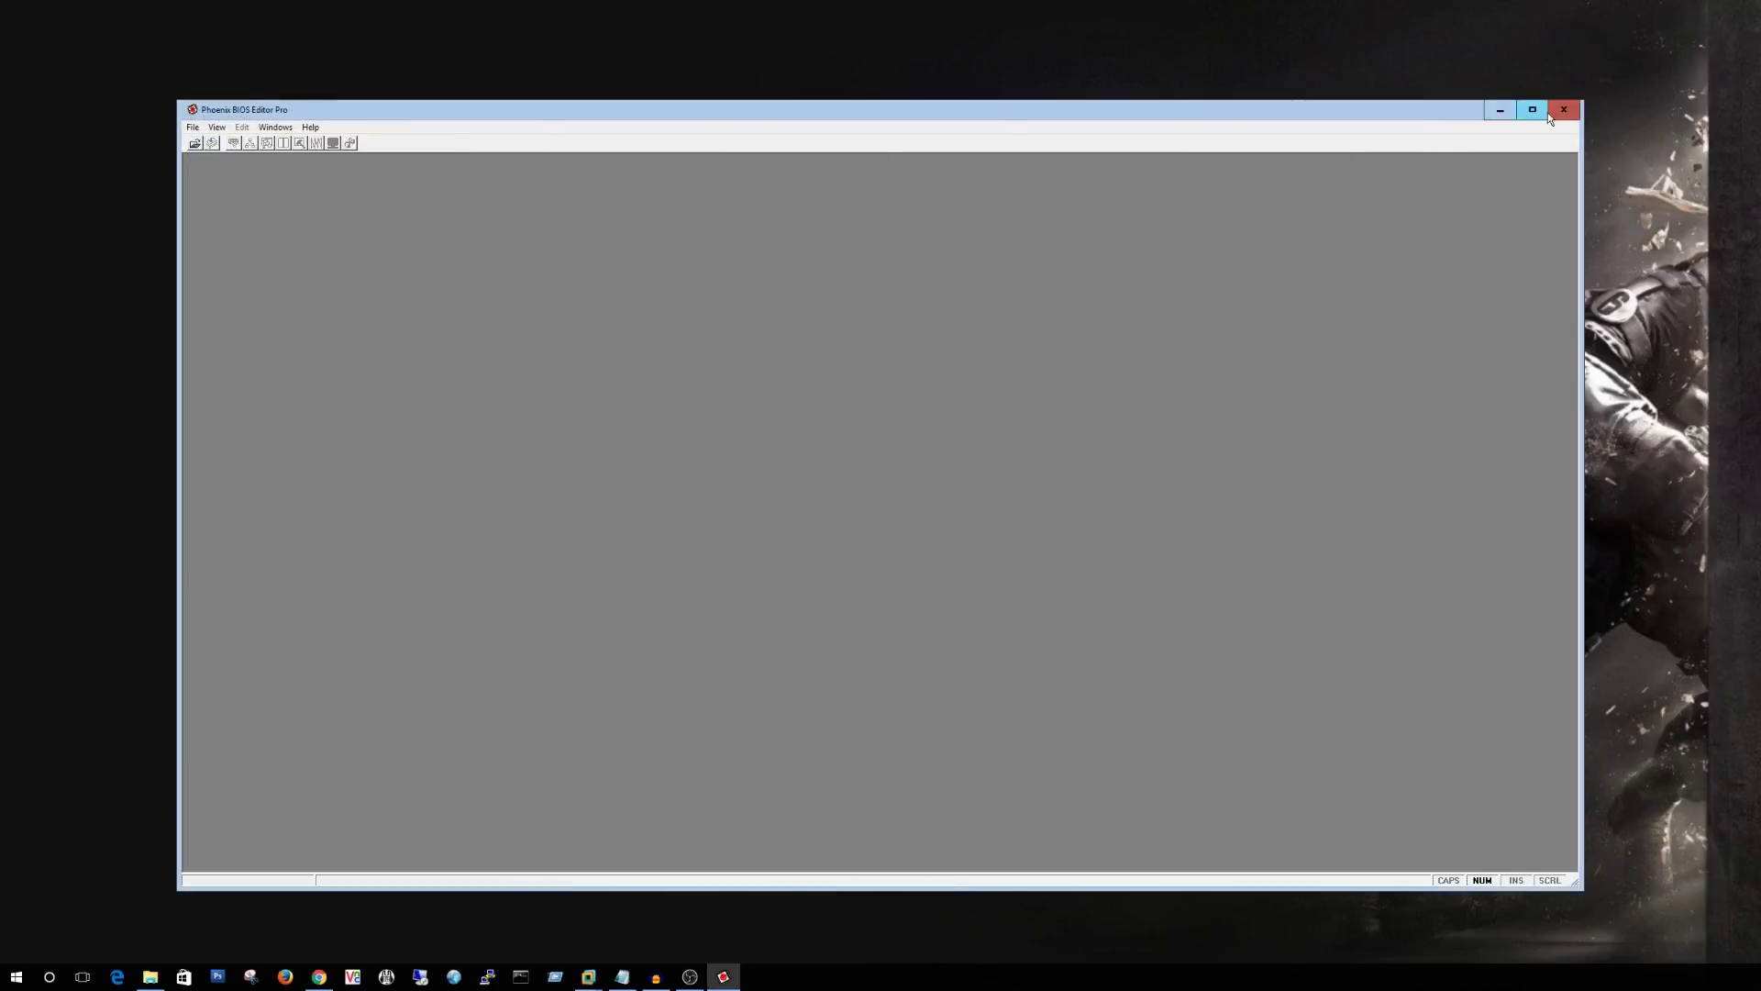
pyautogui.click(1550, 115)
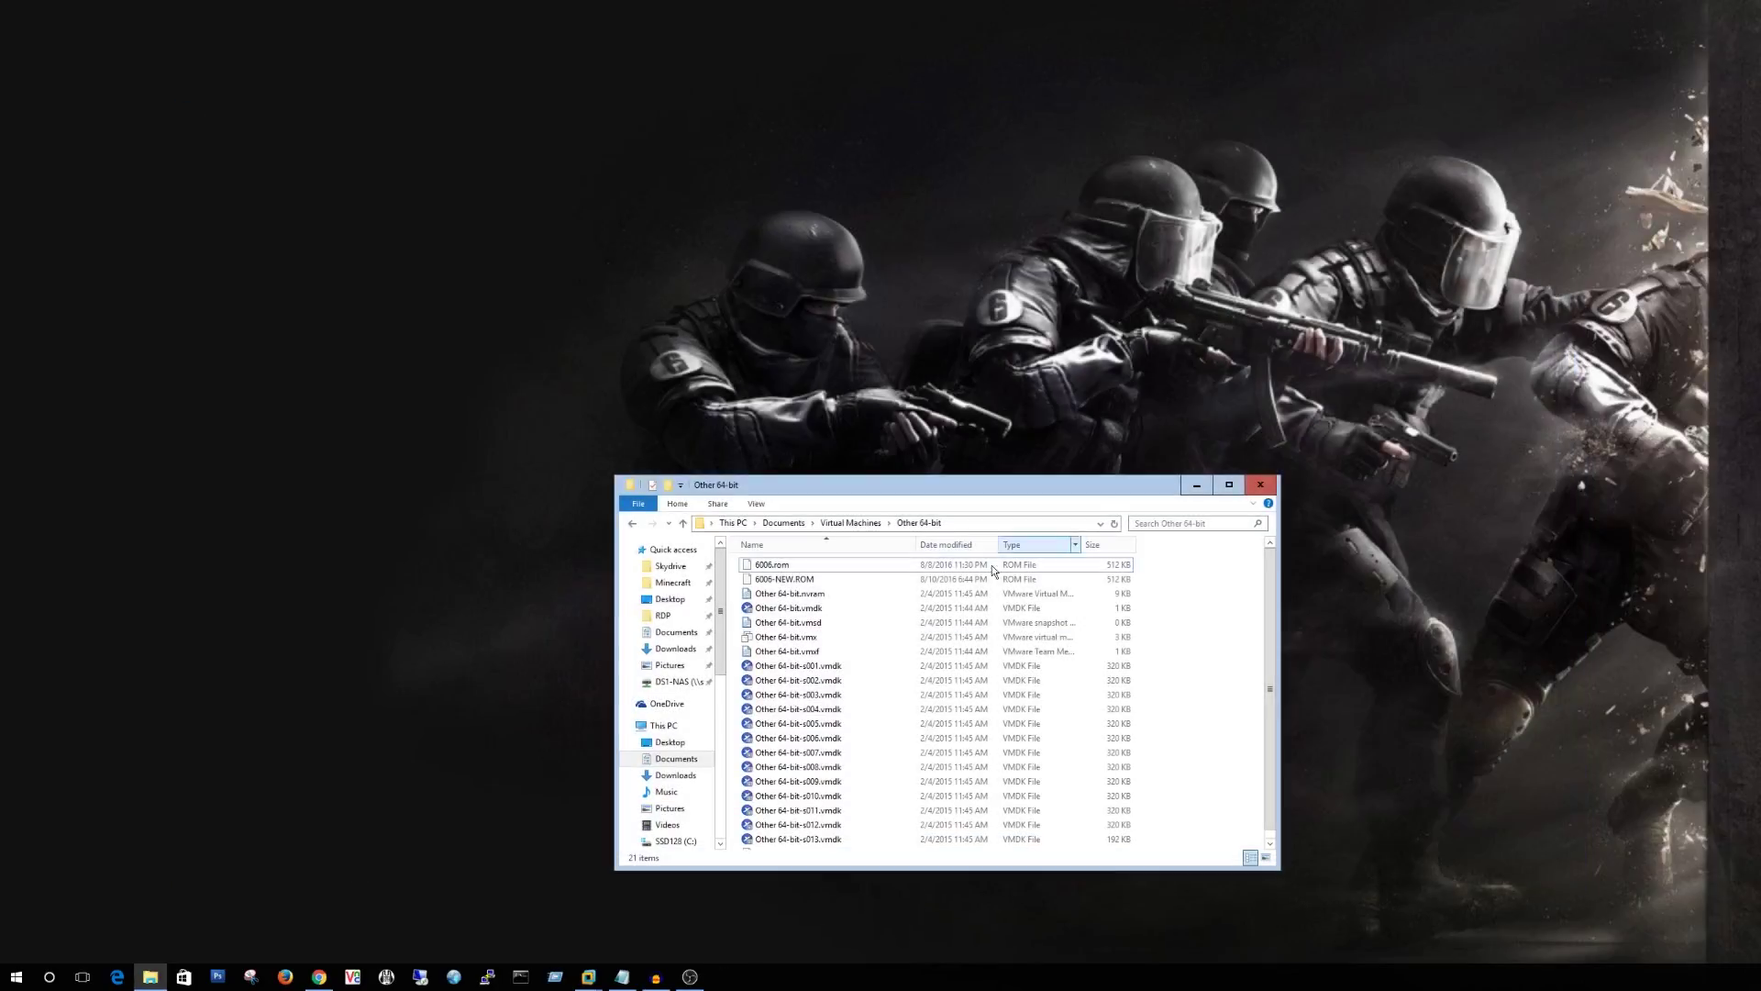
# - Permanently delete the original 6006.rom and rename 6006-NEW.ROM to 6006.ROM
pyautogui.click(776, 566)
pyautogui.hotkey('shift', 'Delete')
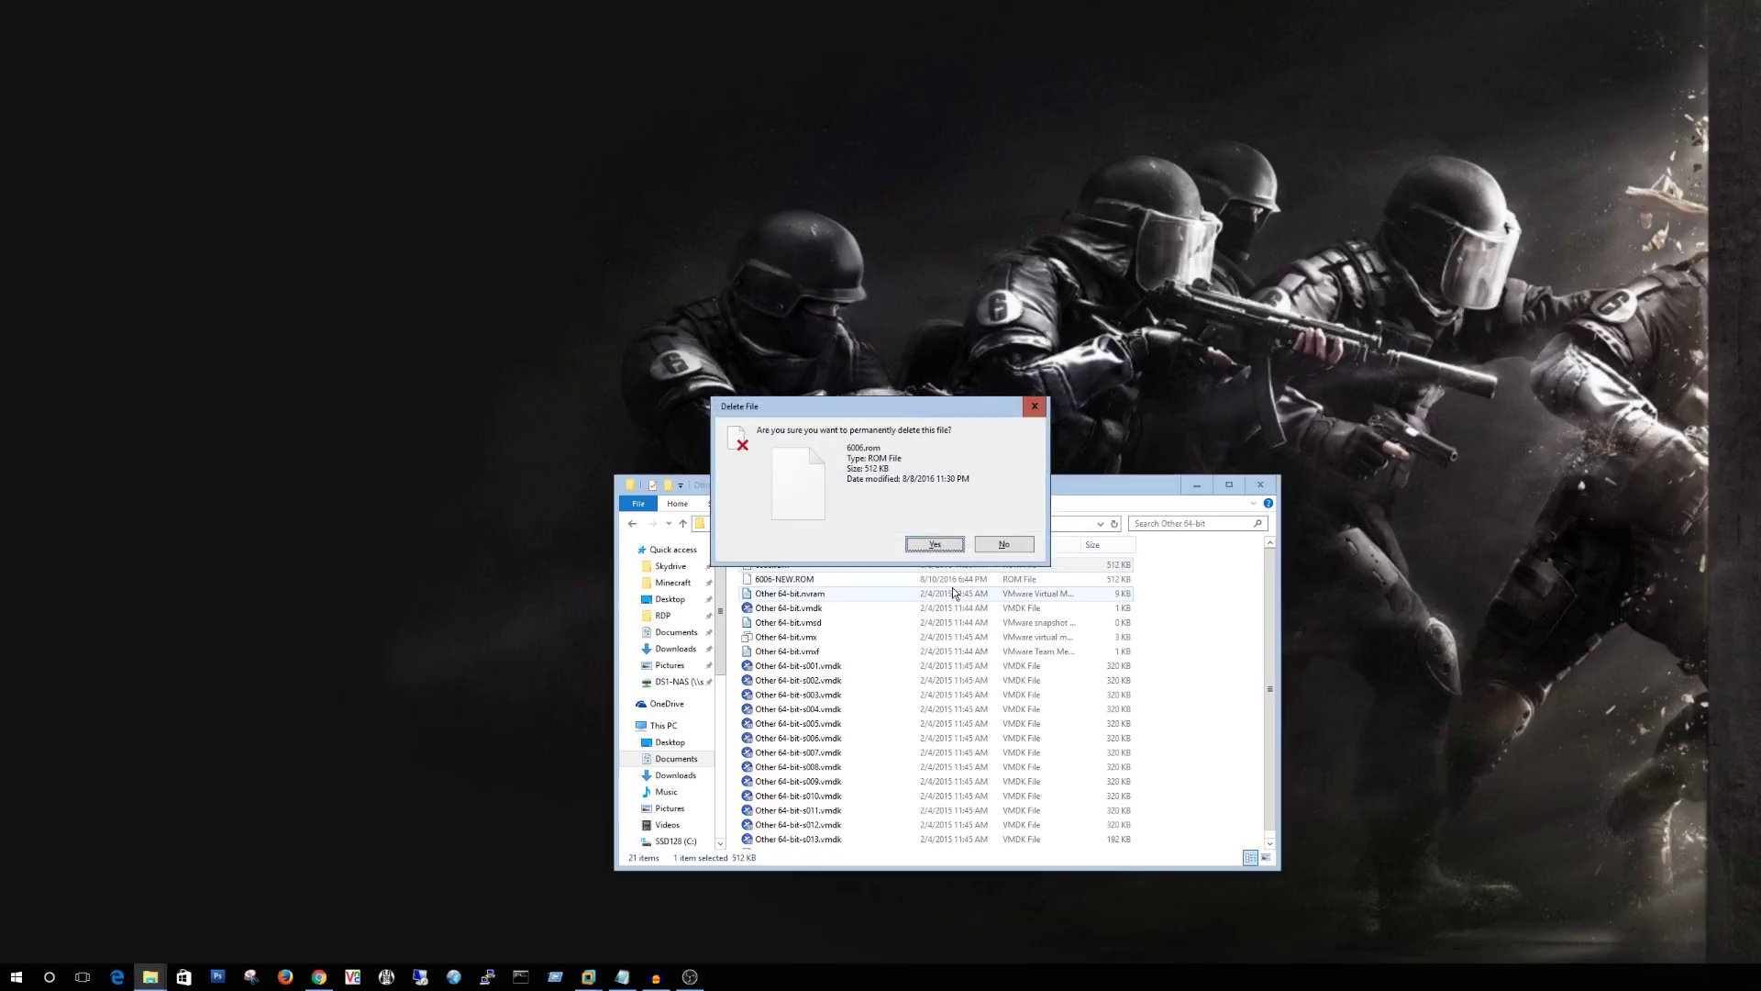
pyautogui.press('Return')
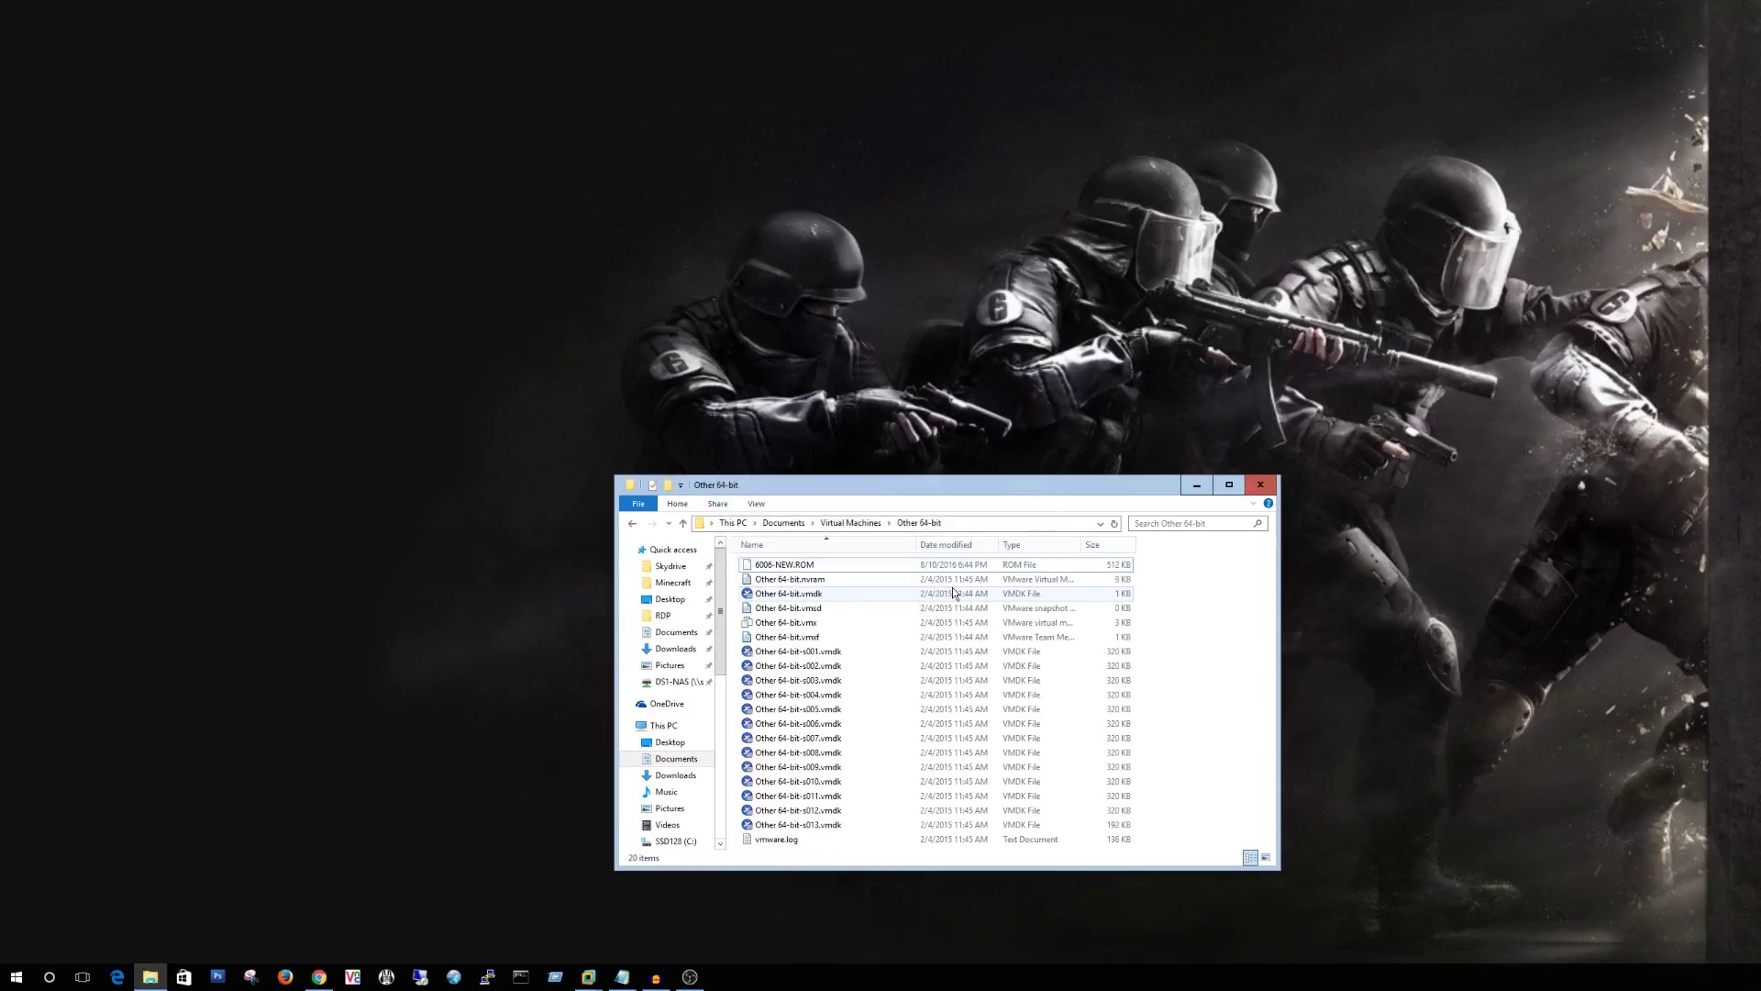
pyautogui.click(807, 566)
pyautogui.click(807, 566)
pyautogui.press('Right')
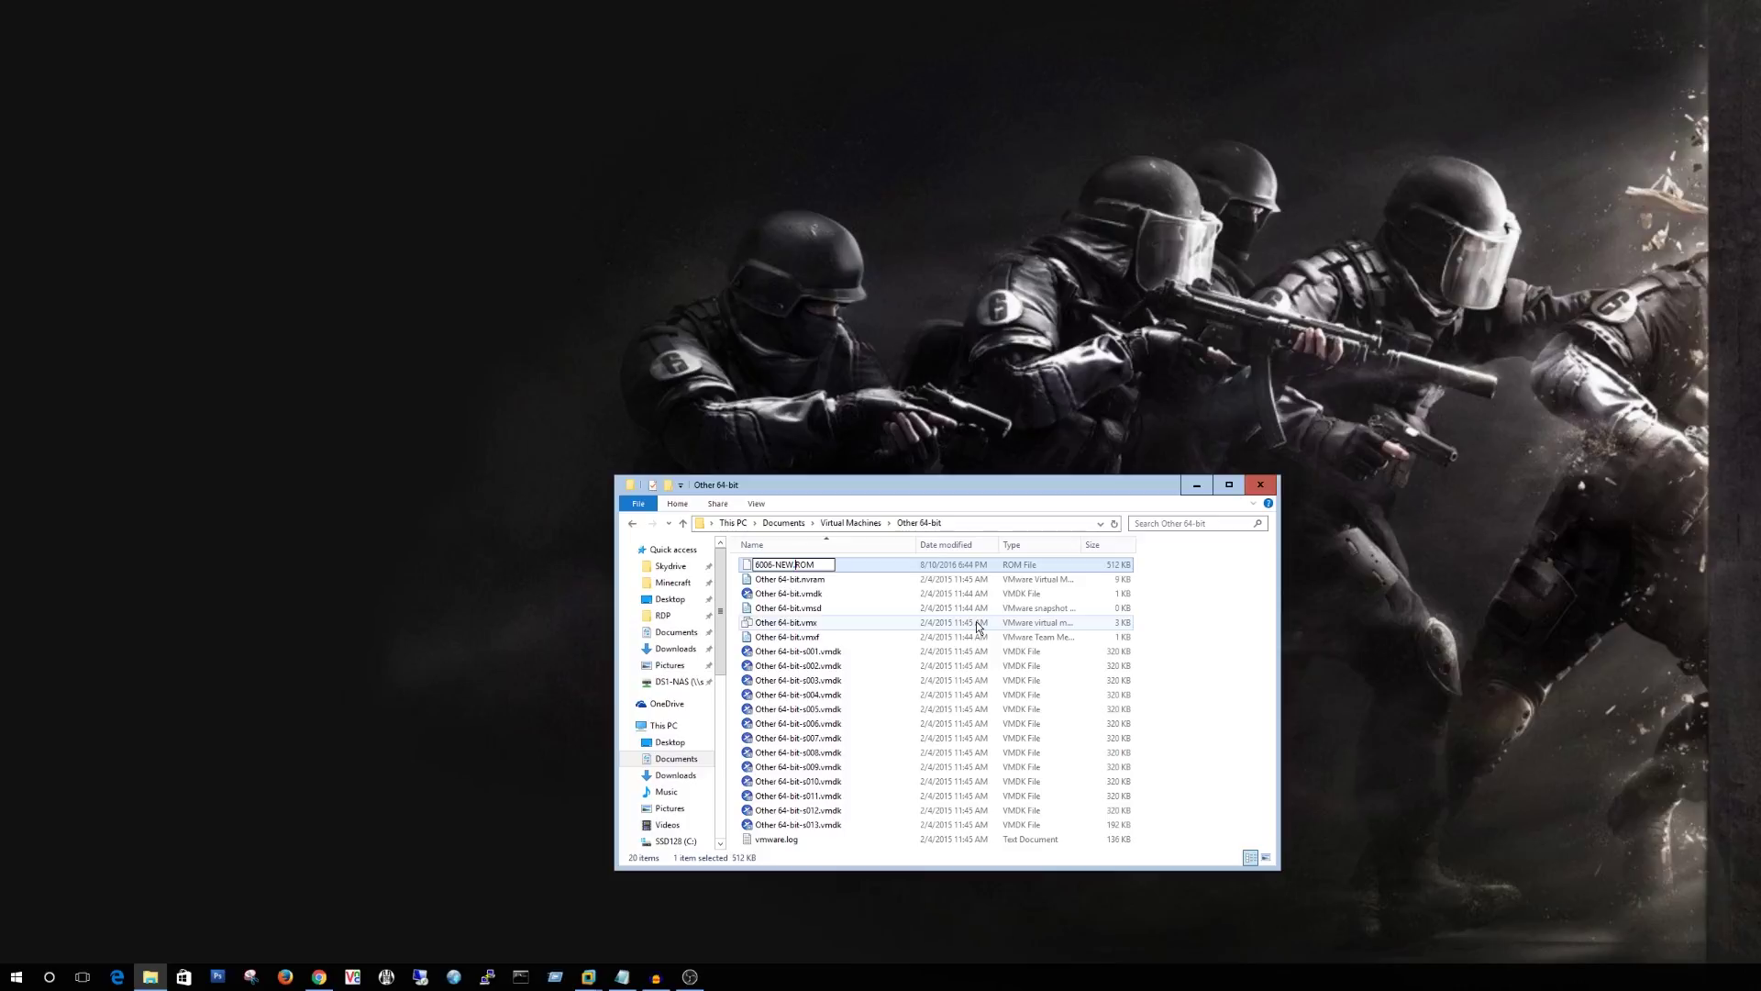
pyautogui.press('BackSpace')
pyautogui.press('BackSpace')
pyautogui.press('BackSpace')
pyautogui.press('BackSpace')
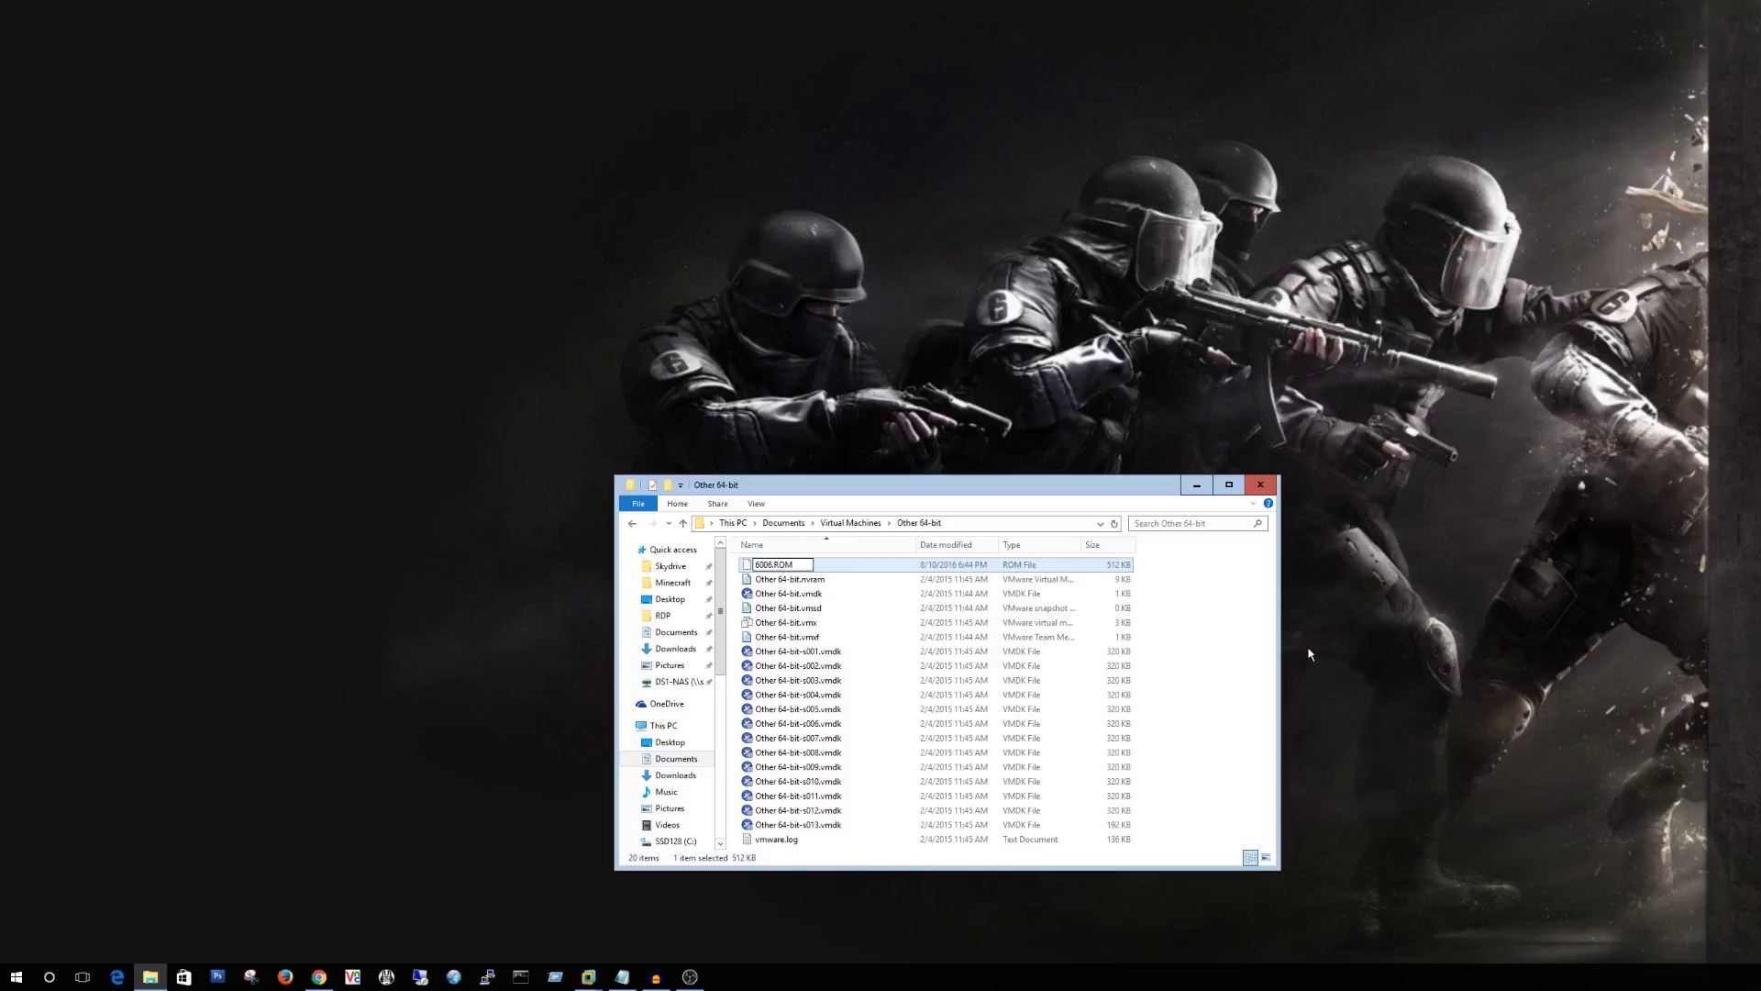
pyautogui.click(1215, 614)
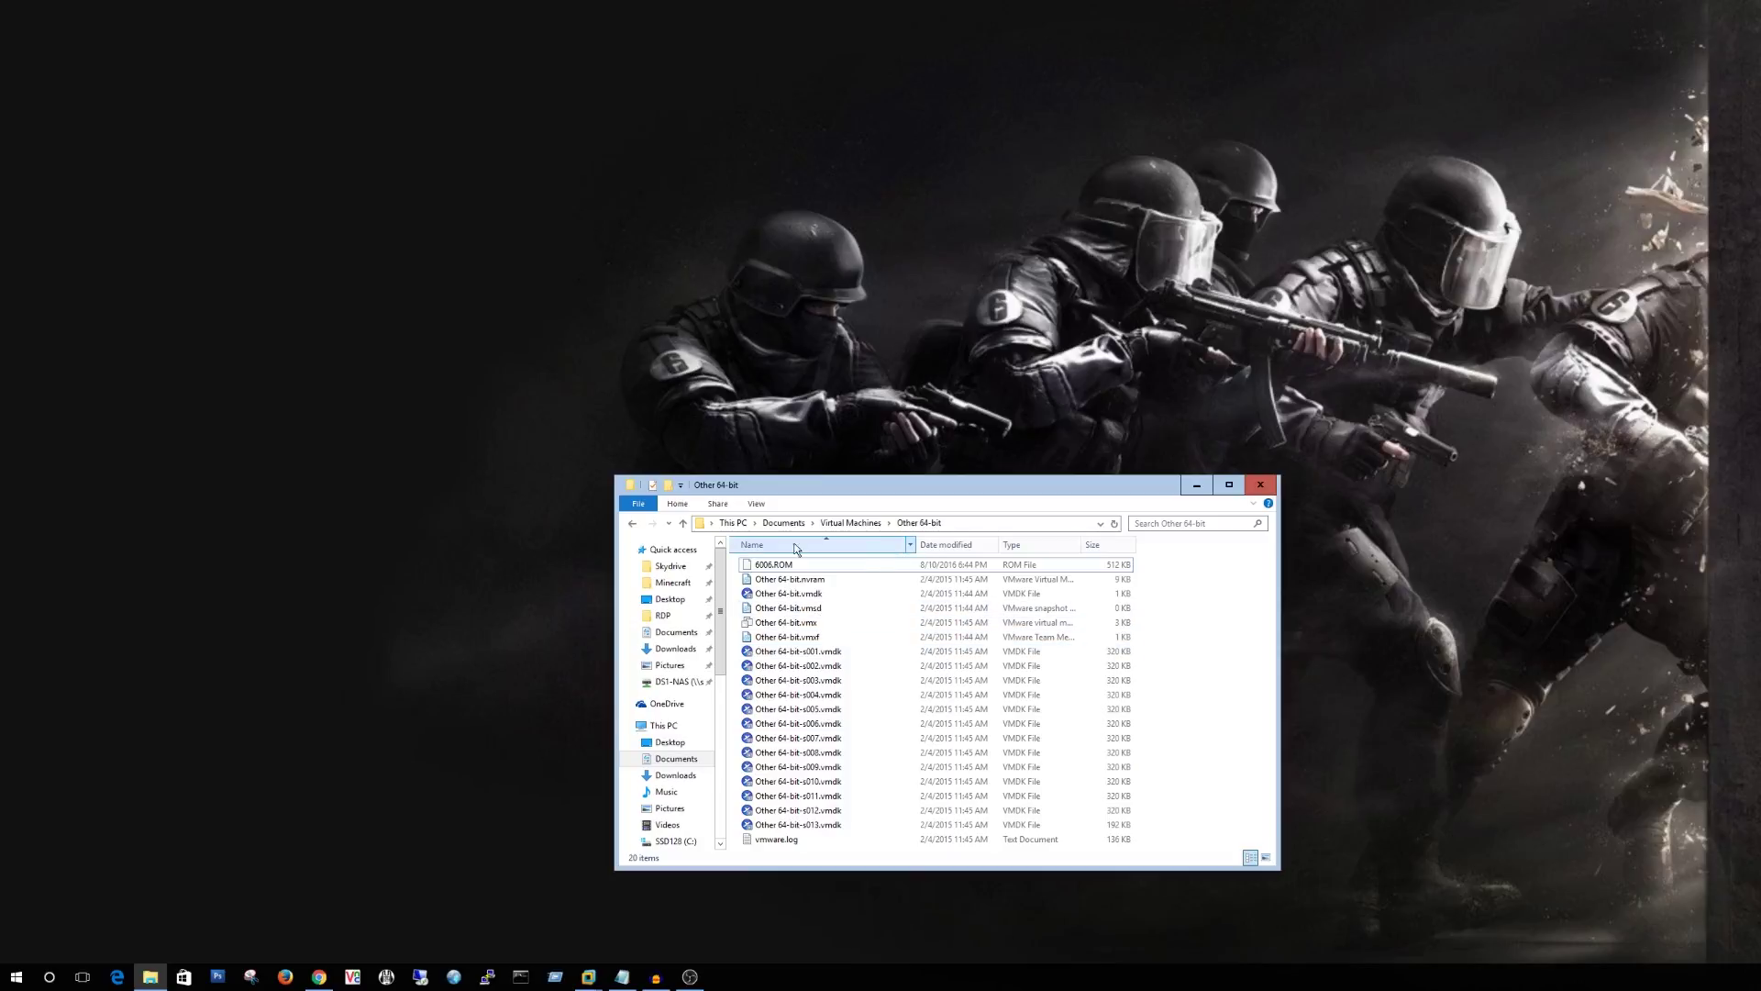
# - Open Windows 7 x64.vmx from the Windows 7 x64 VM folder in Notepad++
pyautogui.click(635, 524)
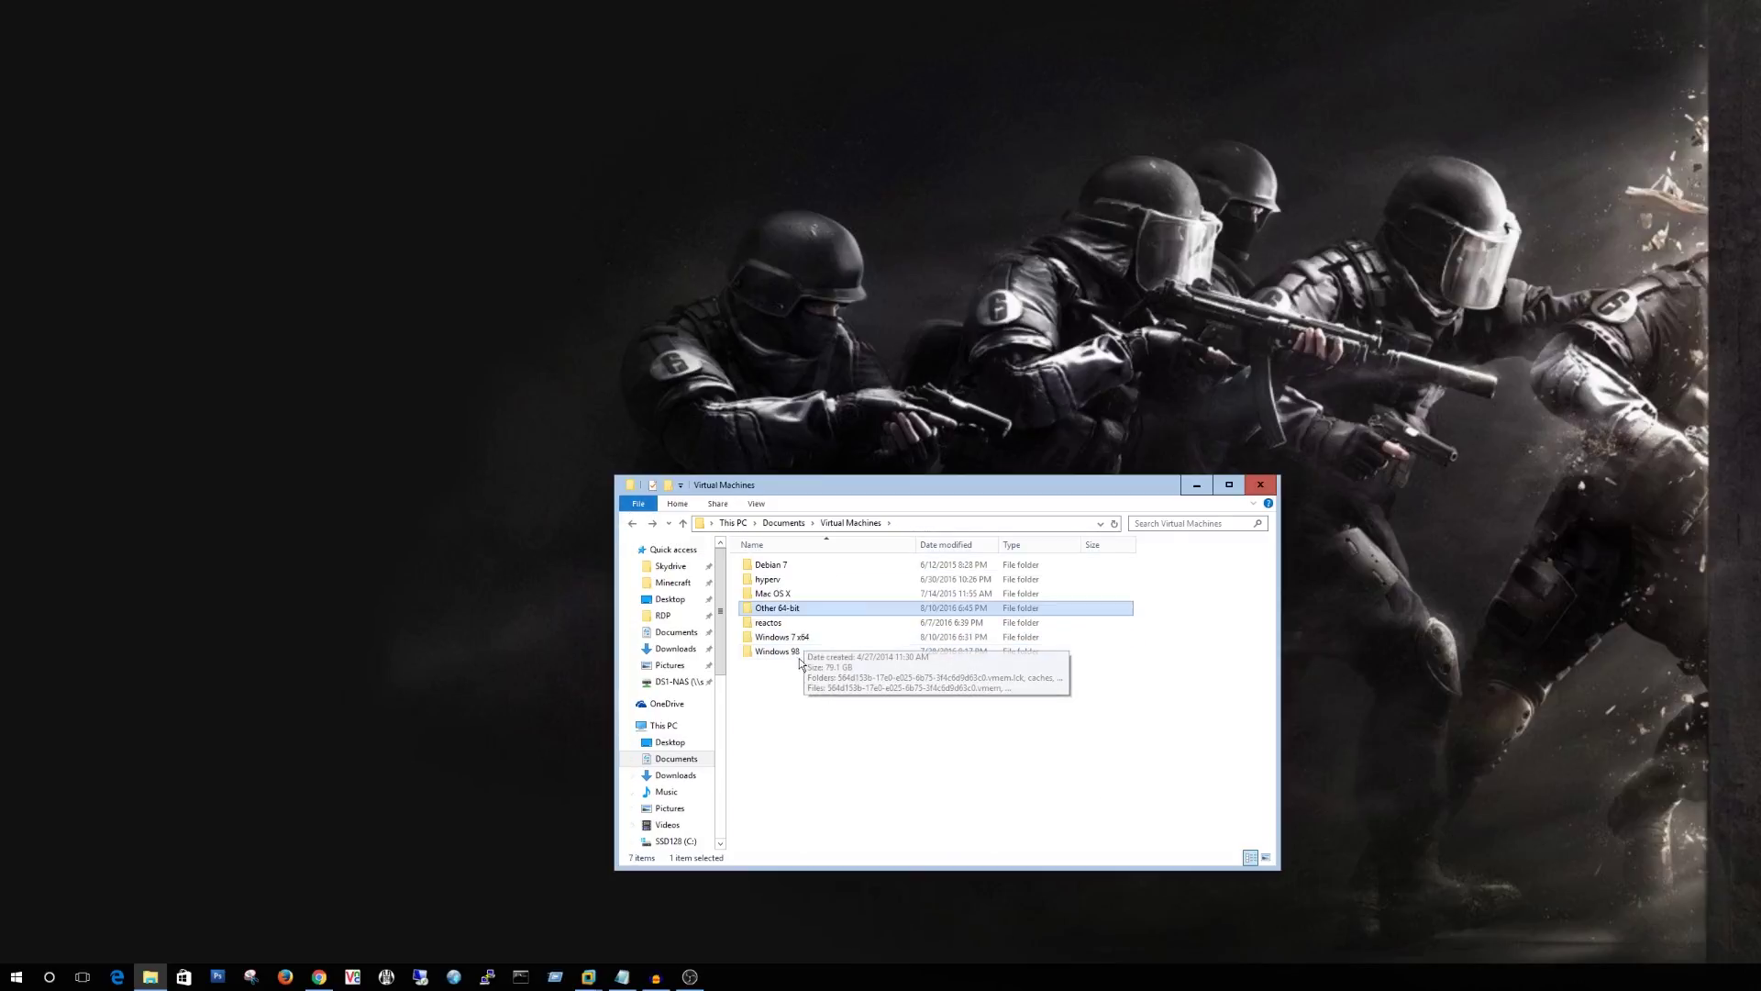
pyautogui.doubleClick(800, 637)
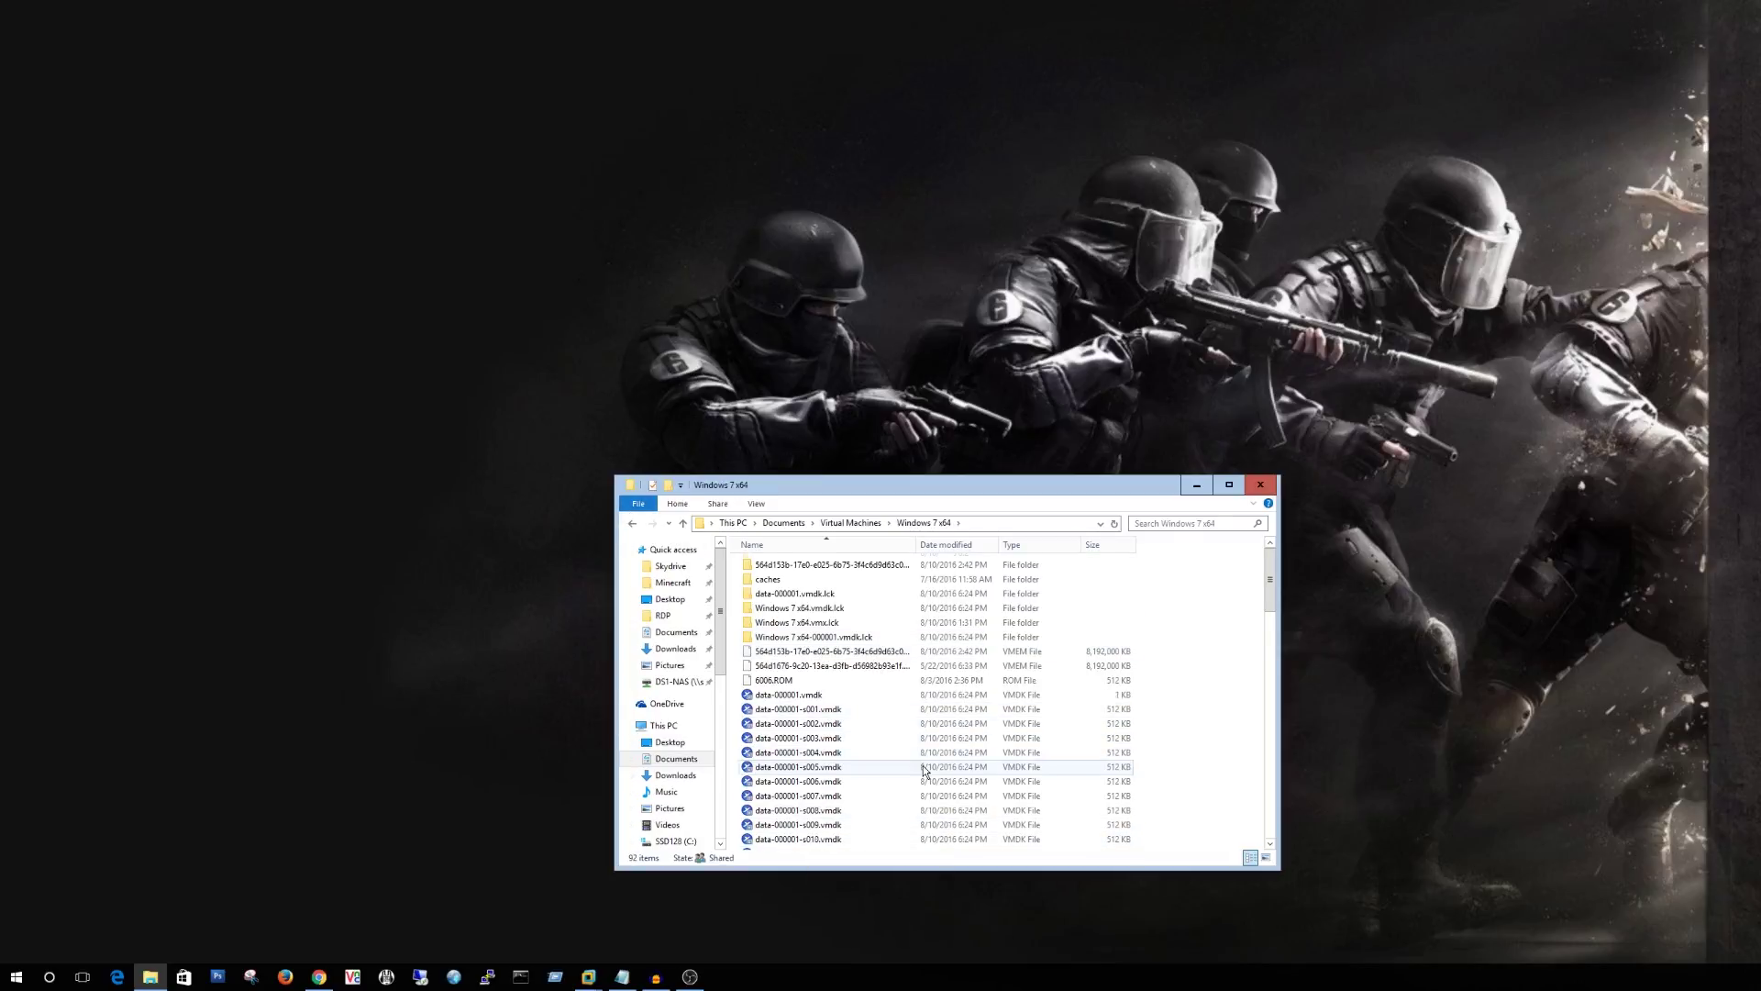
pyautogui.scroll(-10, 853, 771)
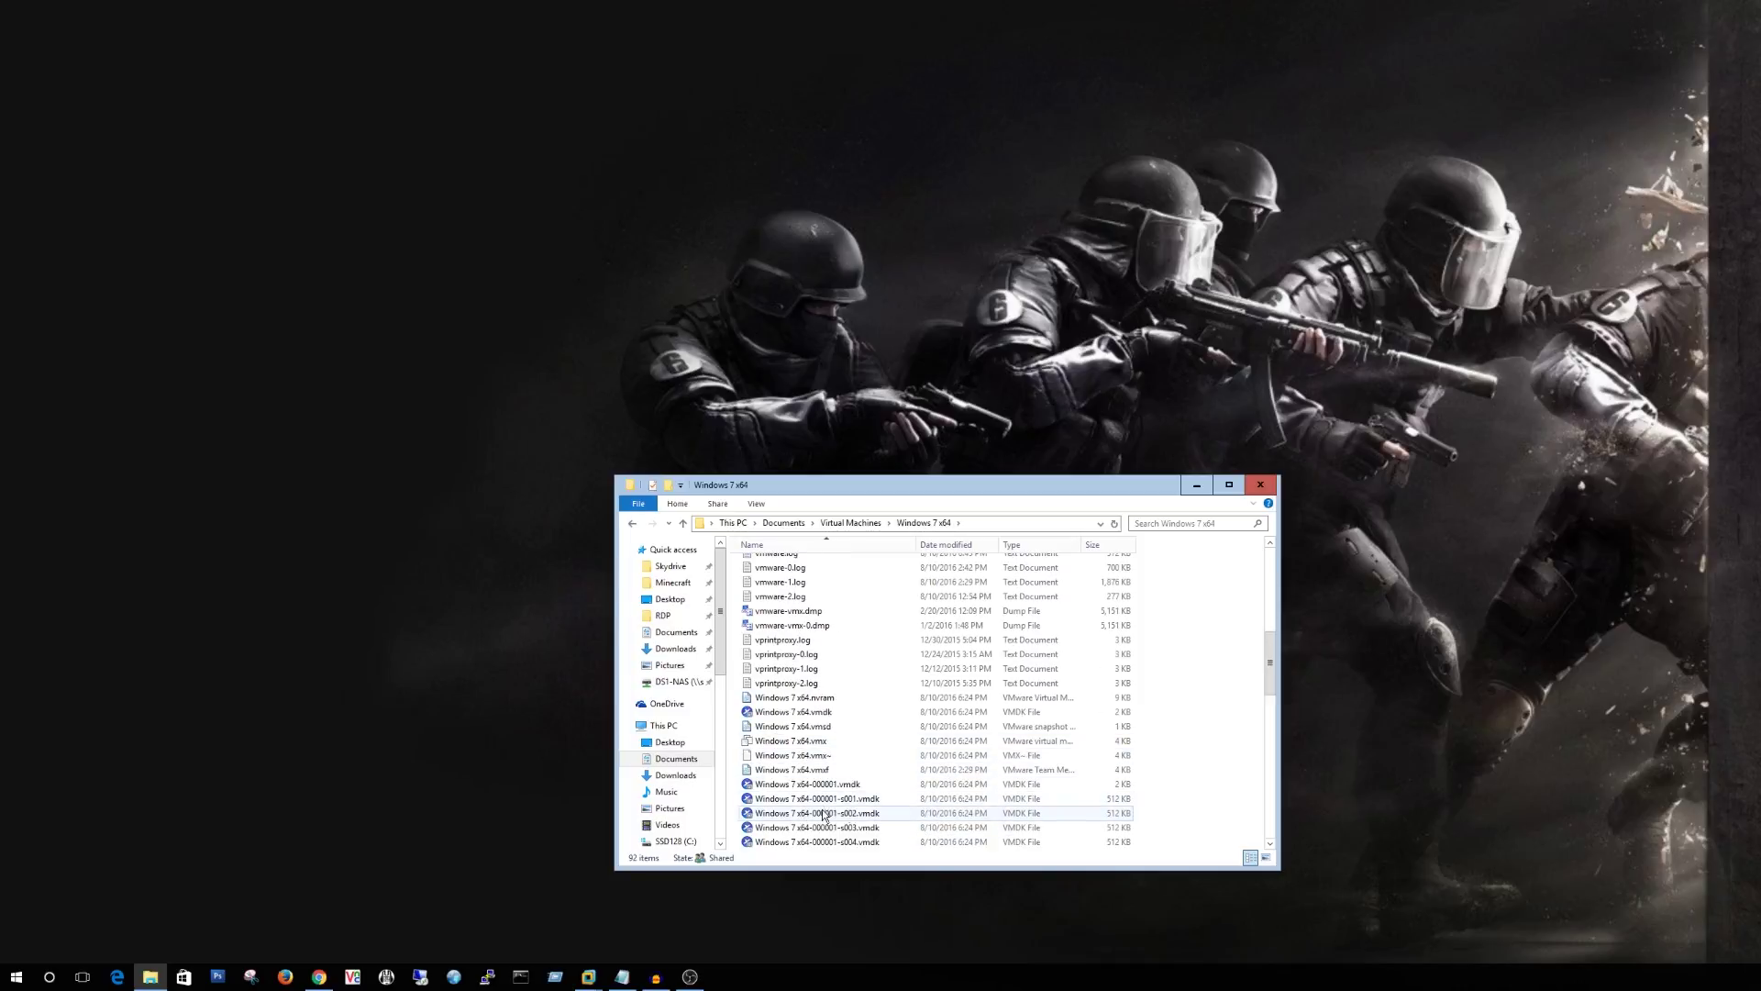
pyautogui.click(816, 744)
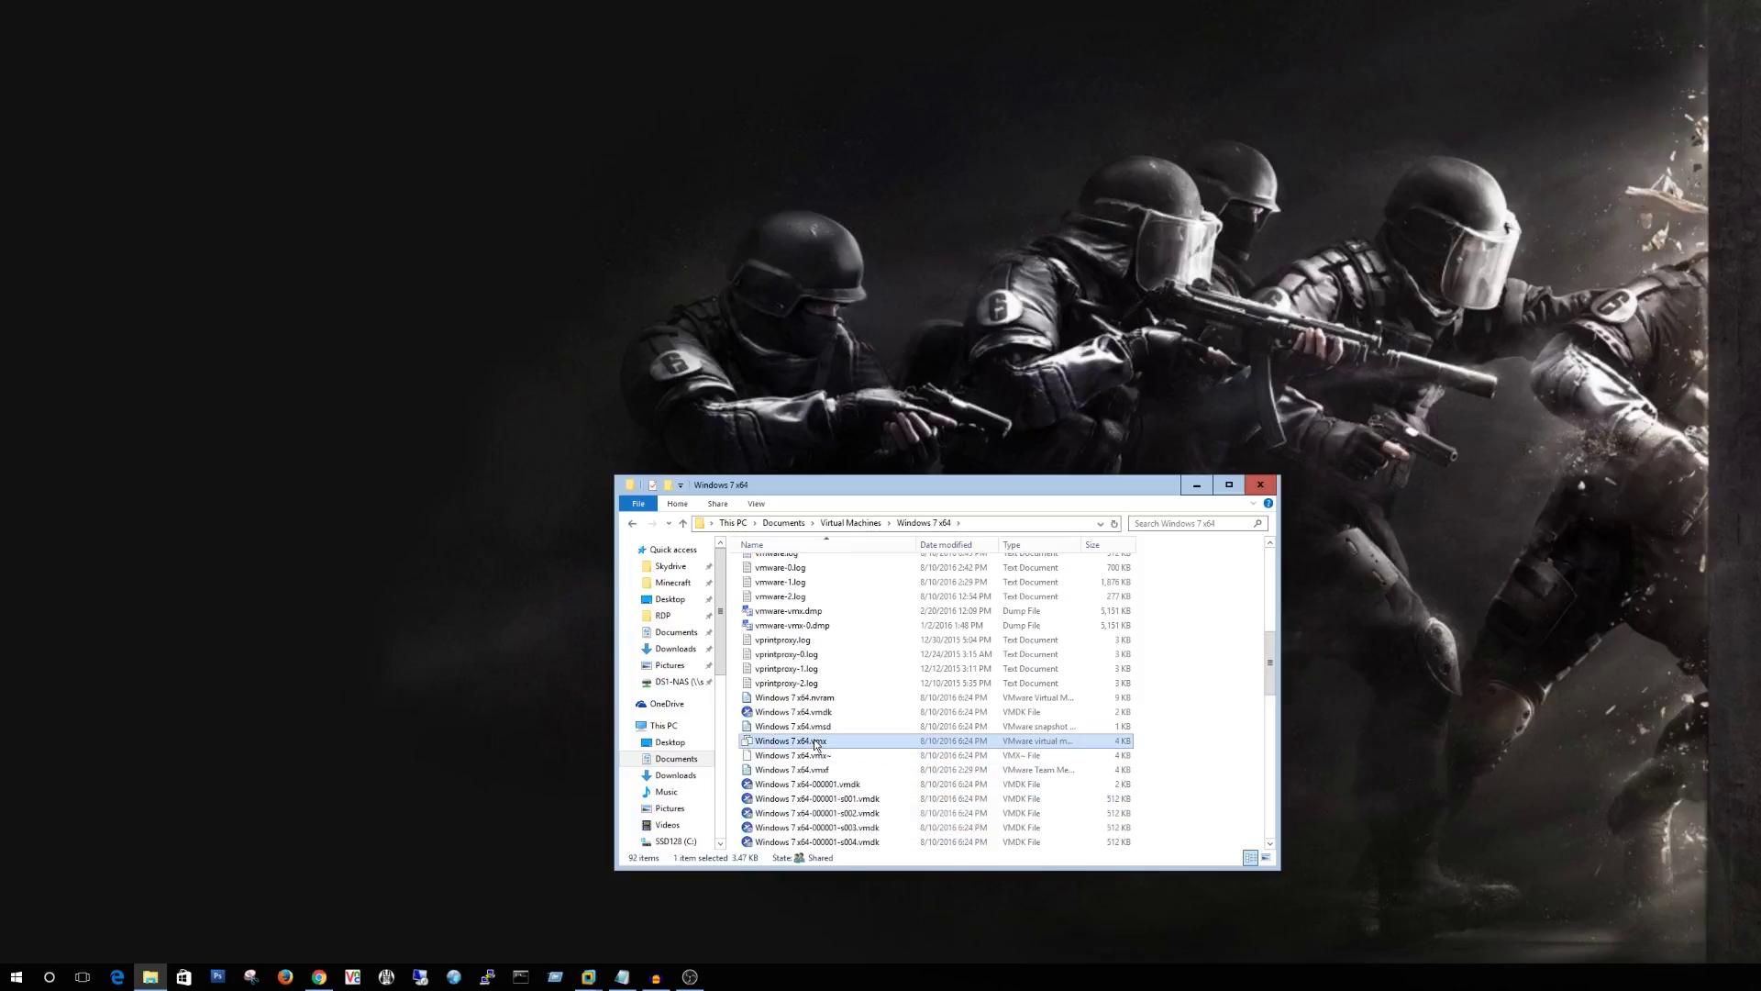
pyautogui.rightClick(814, 741)
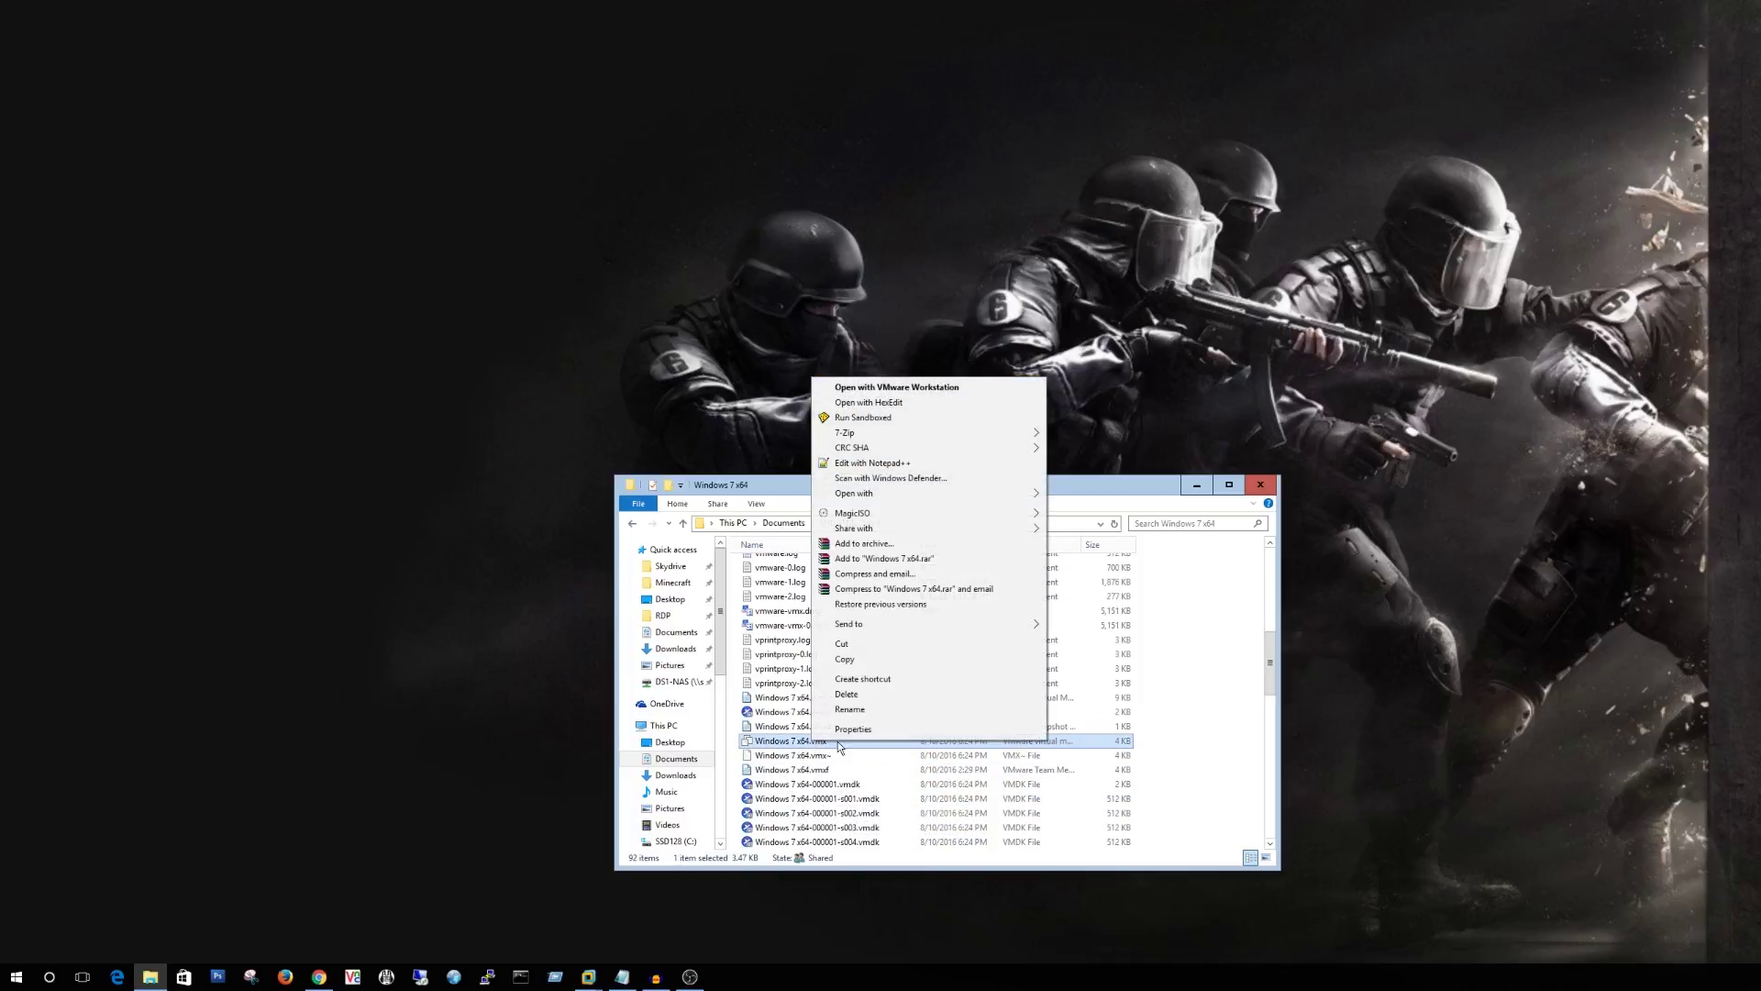
pyautogui.click(862, 466)
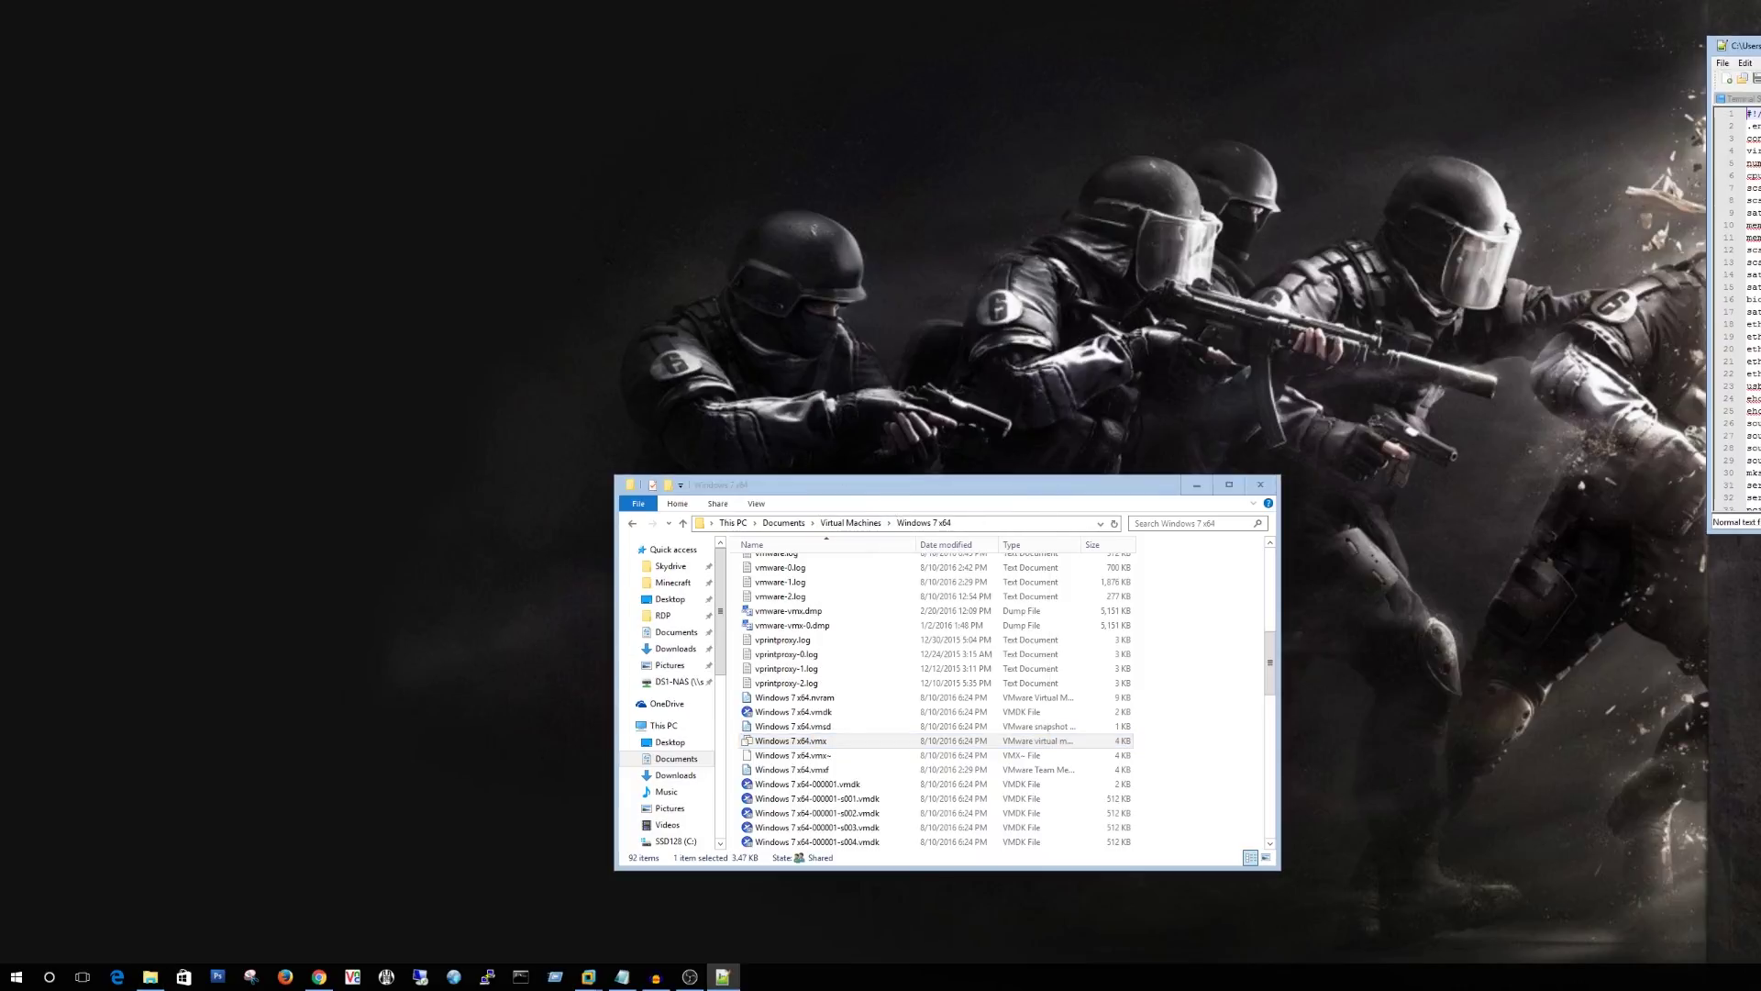
# - Enlarge Notepad++, confirm line 16 reads bios440.filename = "6006.ROM", then close Notepad++
pyautogui.moveTo(811, 310); pyautogui.dragTo(682, 155)
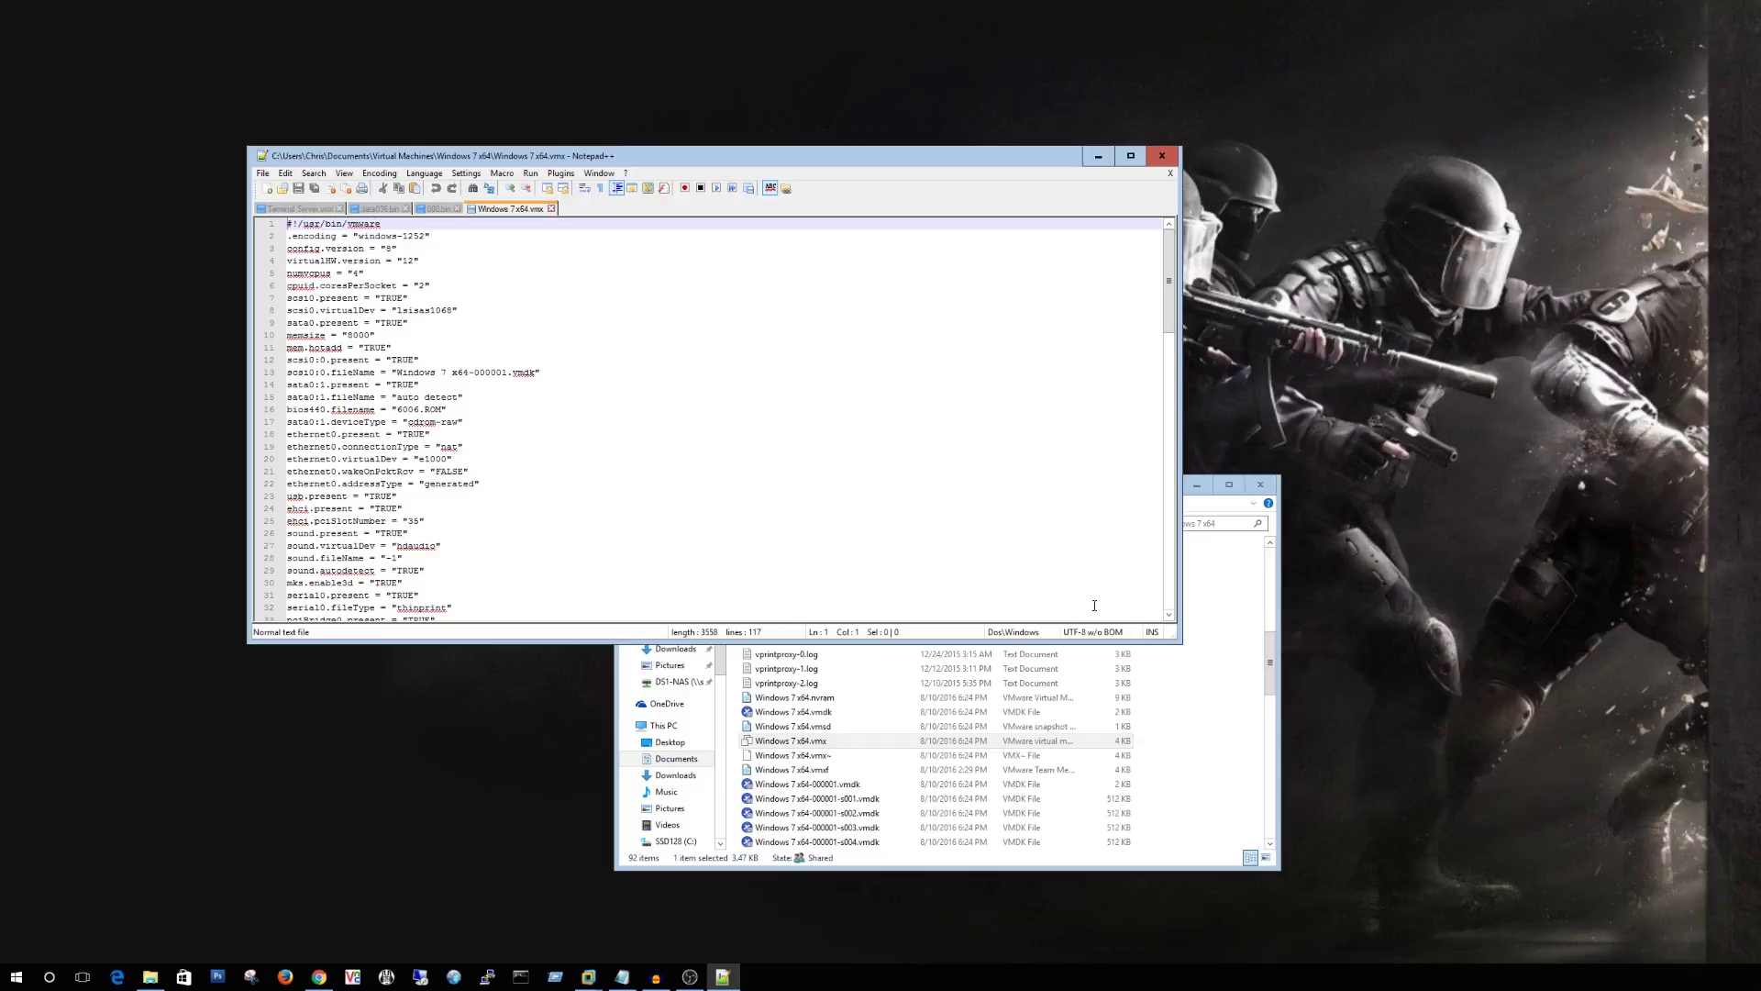
pyautogui.moveTo(1177, 640); pyautogui.dragTo(1405, 804)
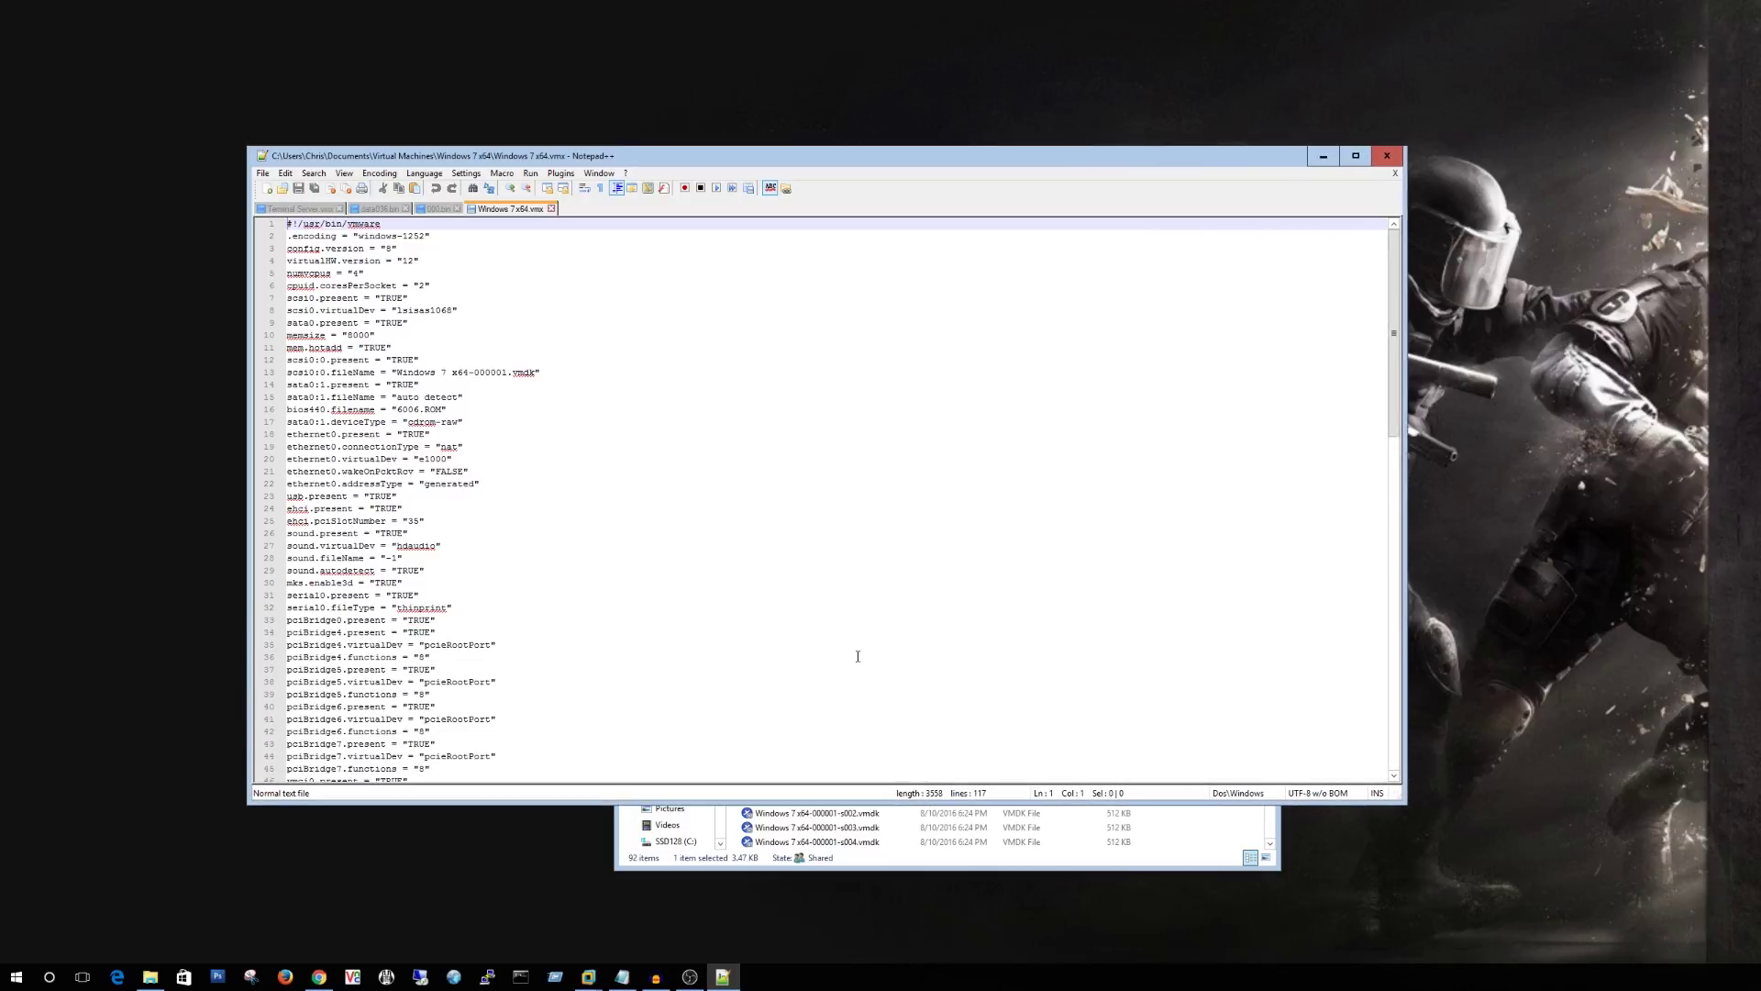
pyautogui.click(482, 459)
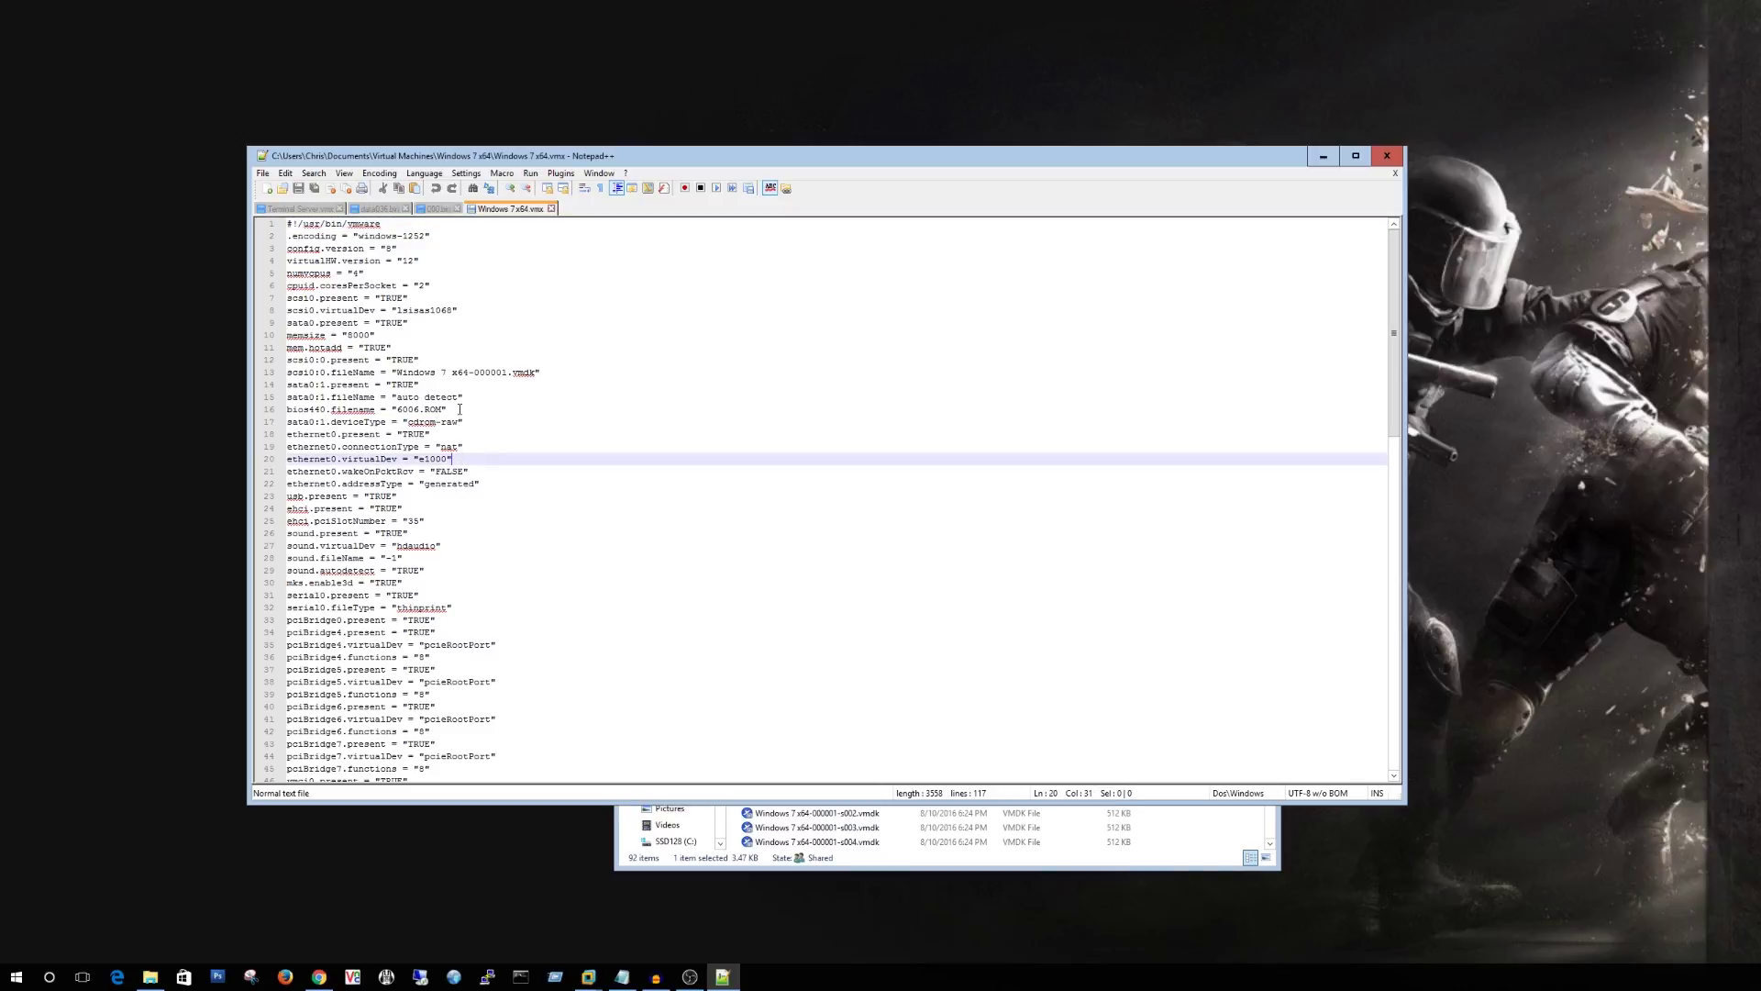
pyautogui.moveTo(459, 409); pyautogui.dragTo(286, 410)
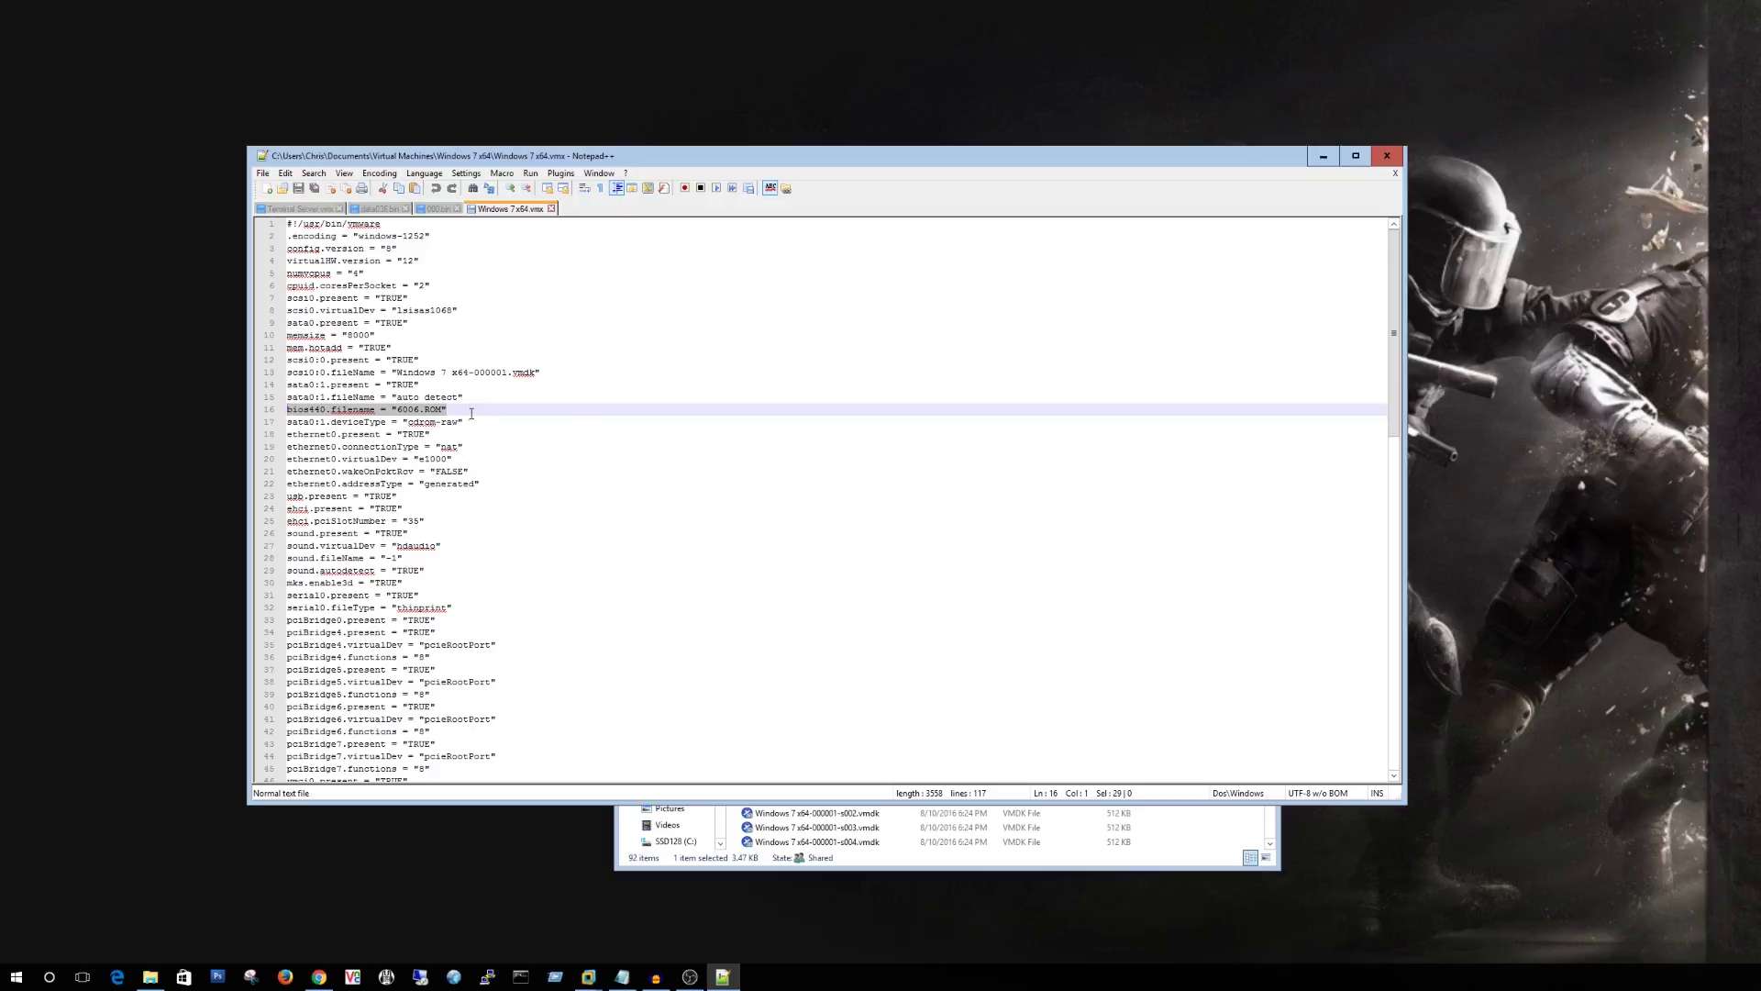
pyautogui.moveTo(474, 412); pyautogui.dragTo(287, 412)
pyautogui.click(513, 412)
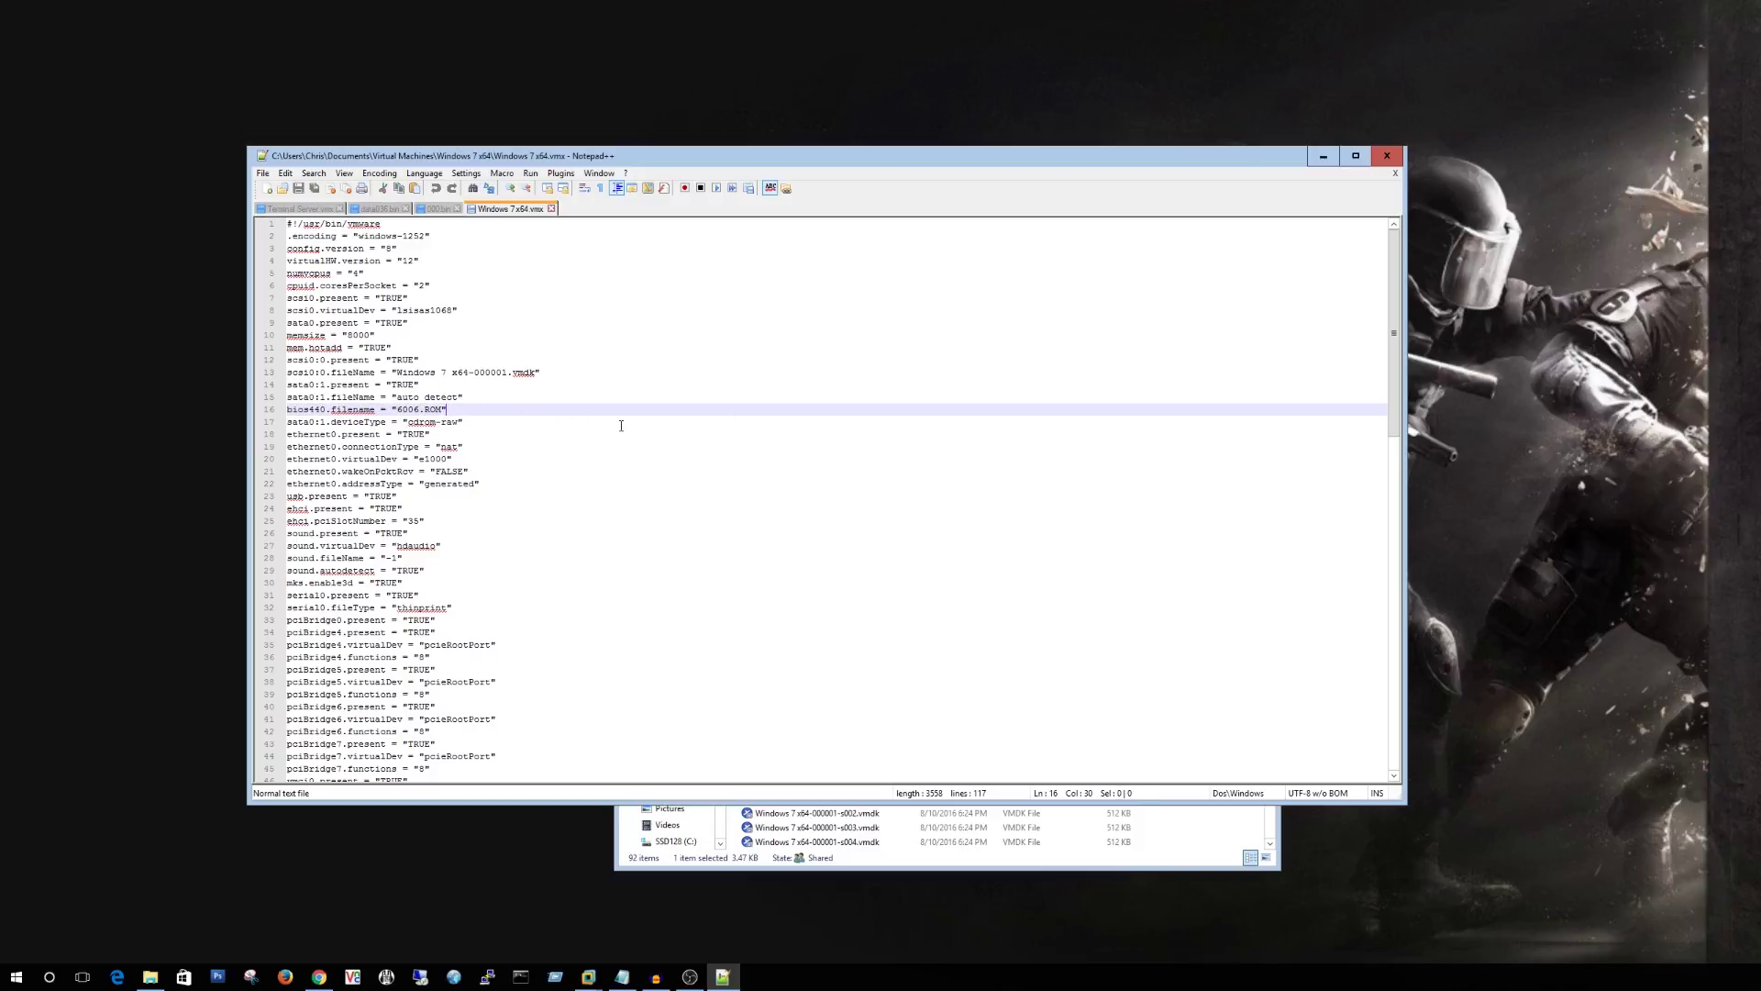
pyautogui.click(552, 209)
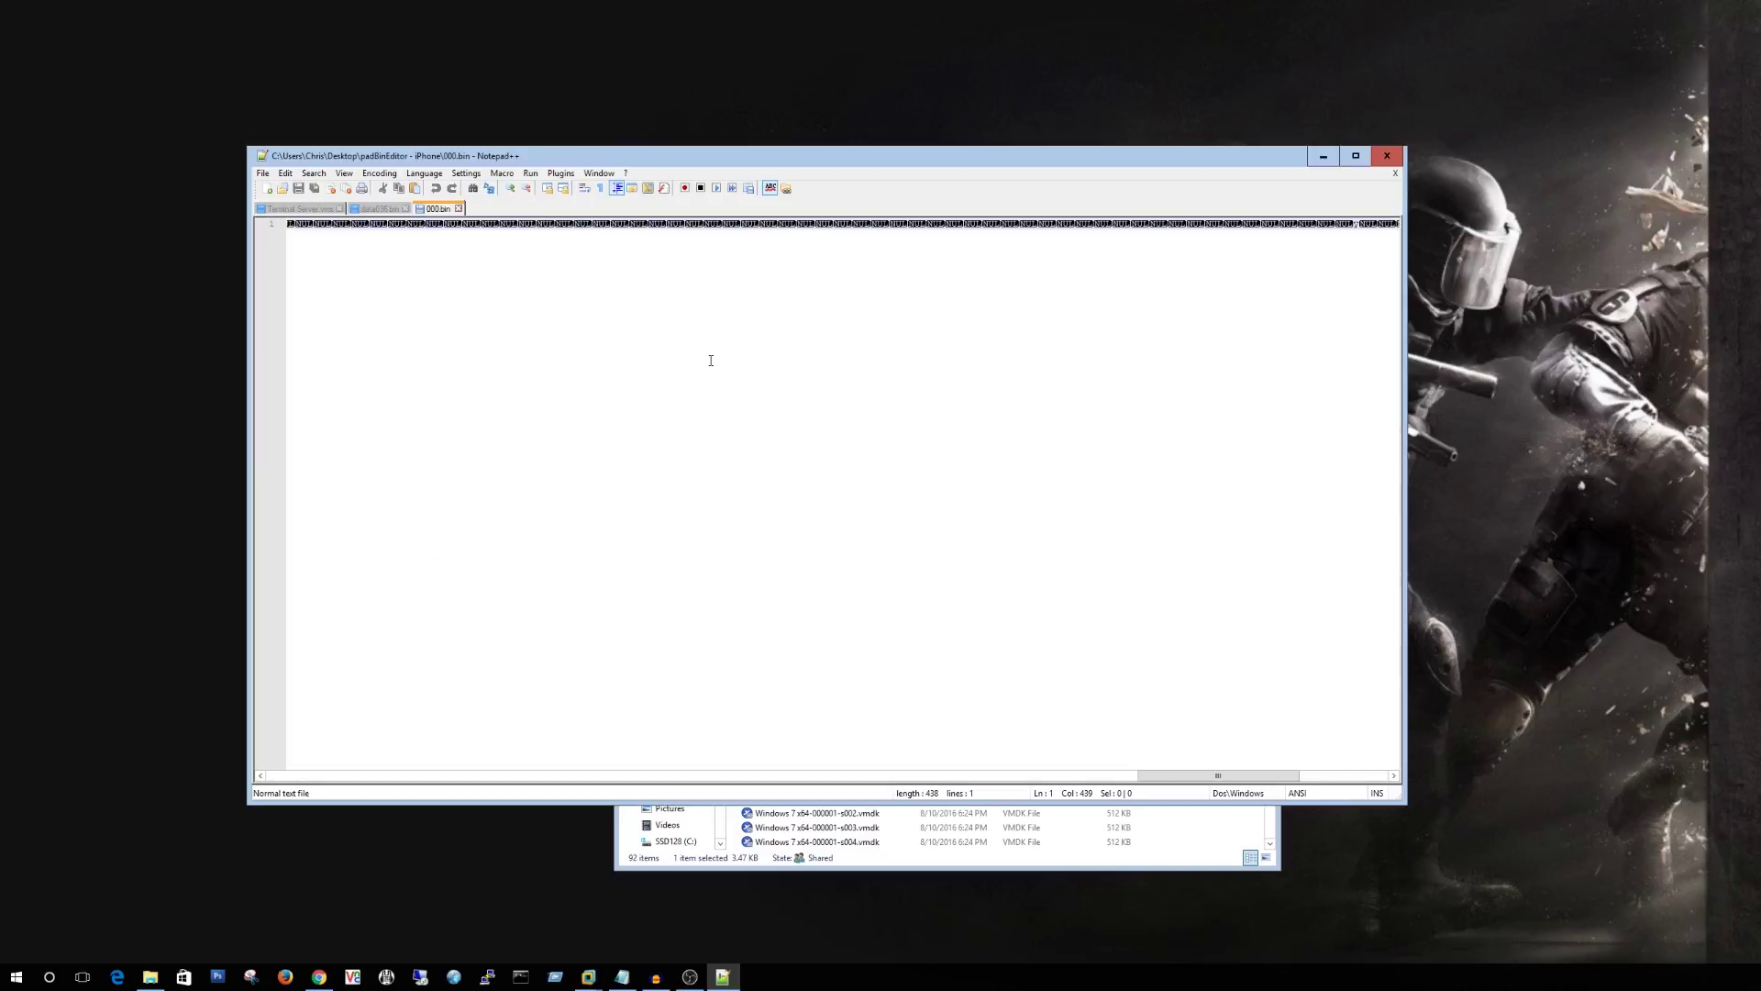
pyautogui.click(1387, 156)
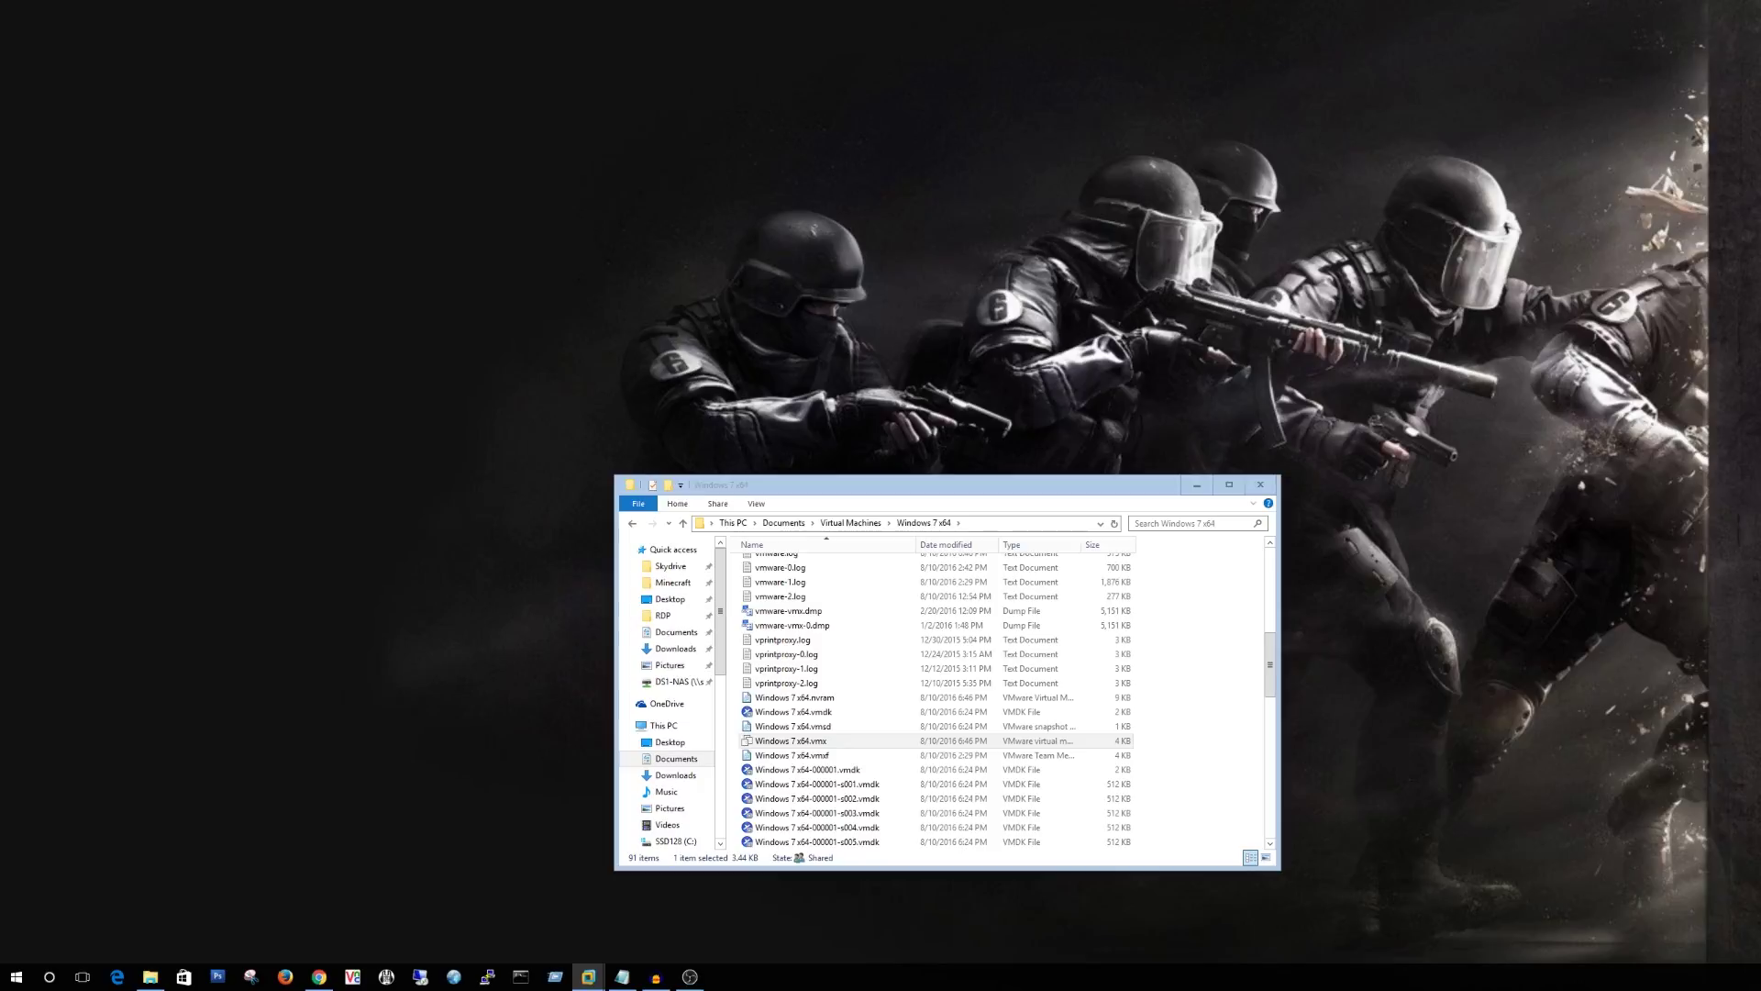
# - Bring the Windows 7 VM forward and sign in to its desktop with the account password
pyautogui.press('Return')
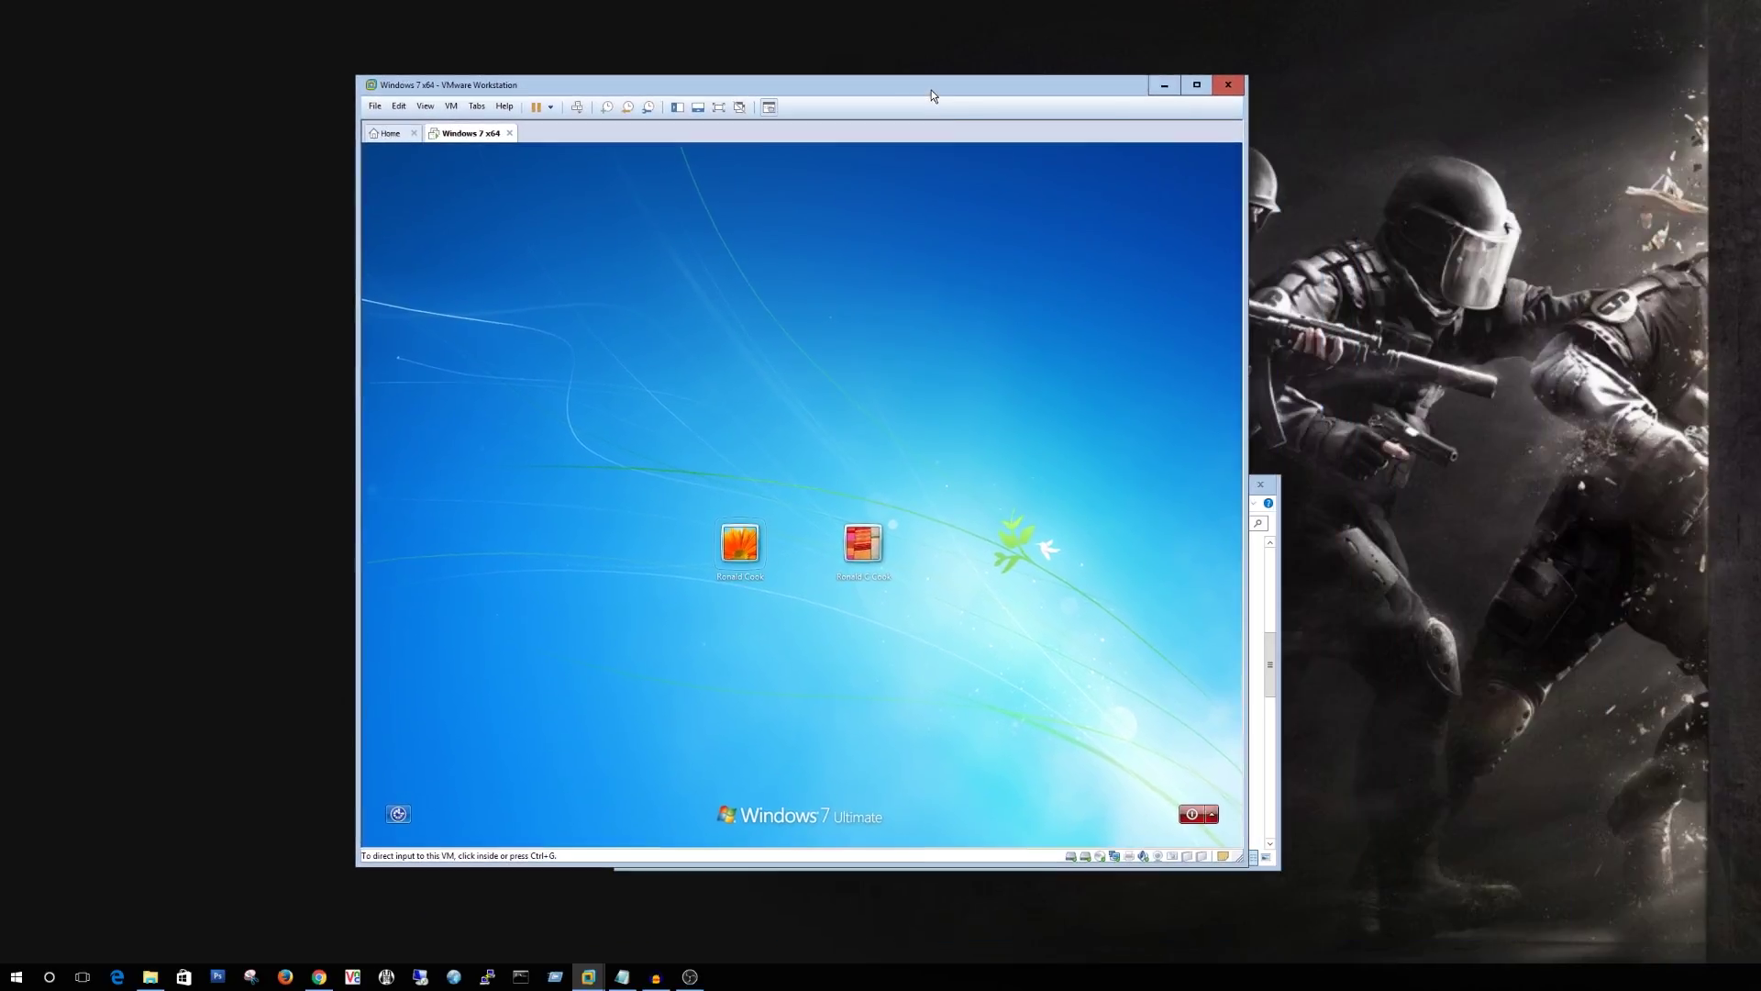
pyautogui.click(862, 543)
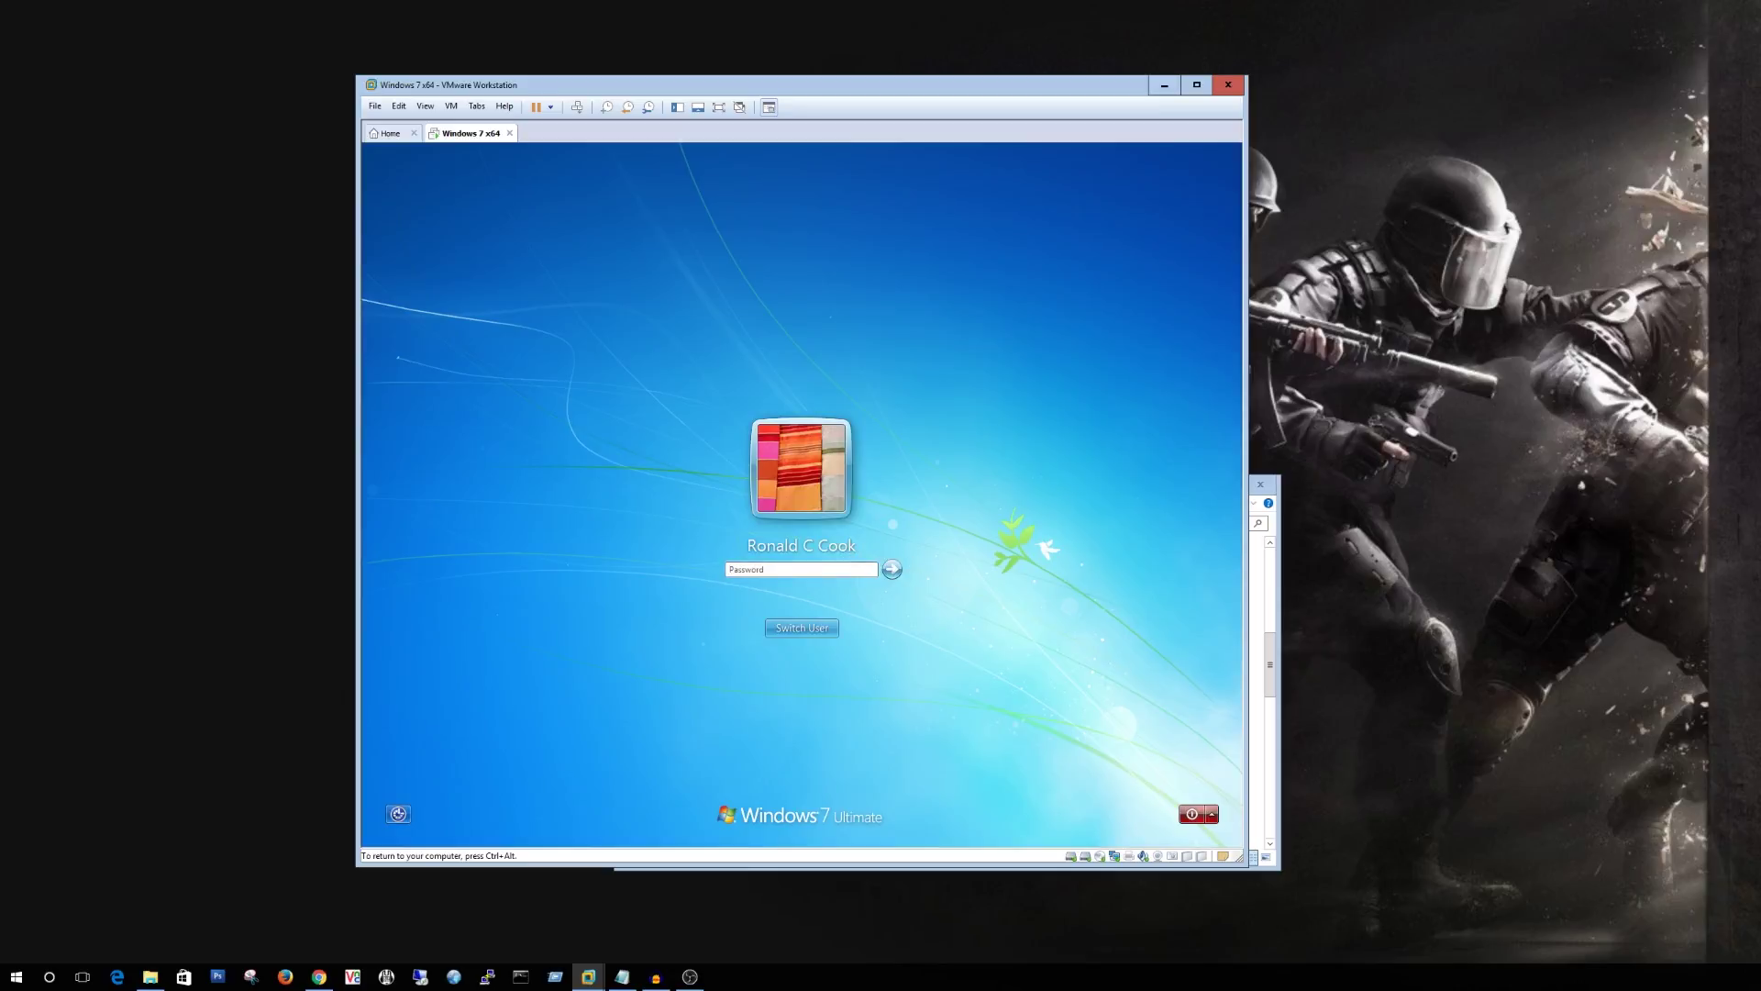
pyautogui.write('•••')
pyautogui.click(890, 569)
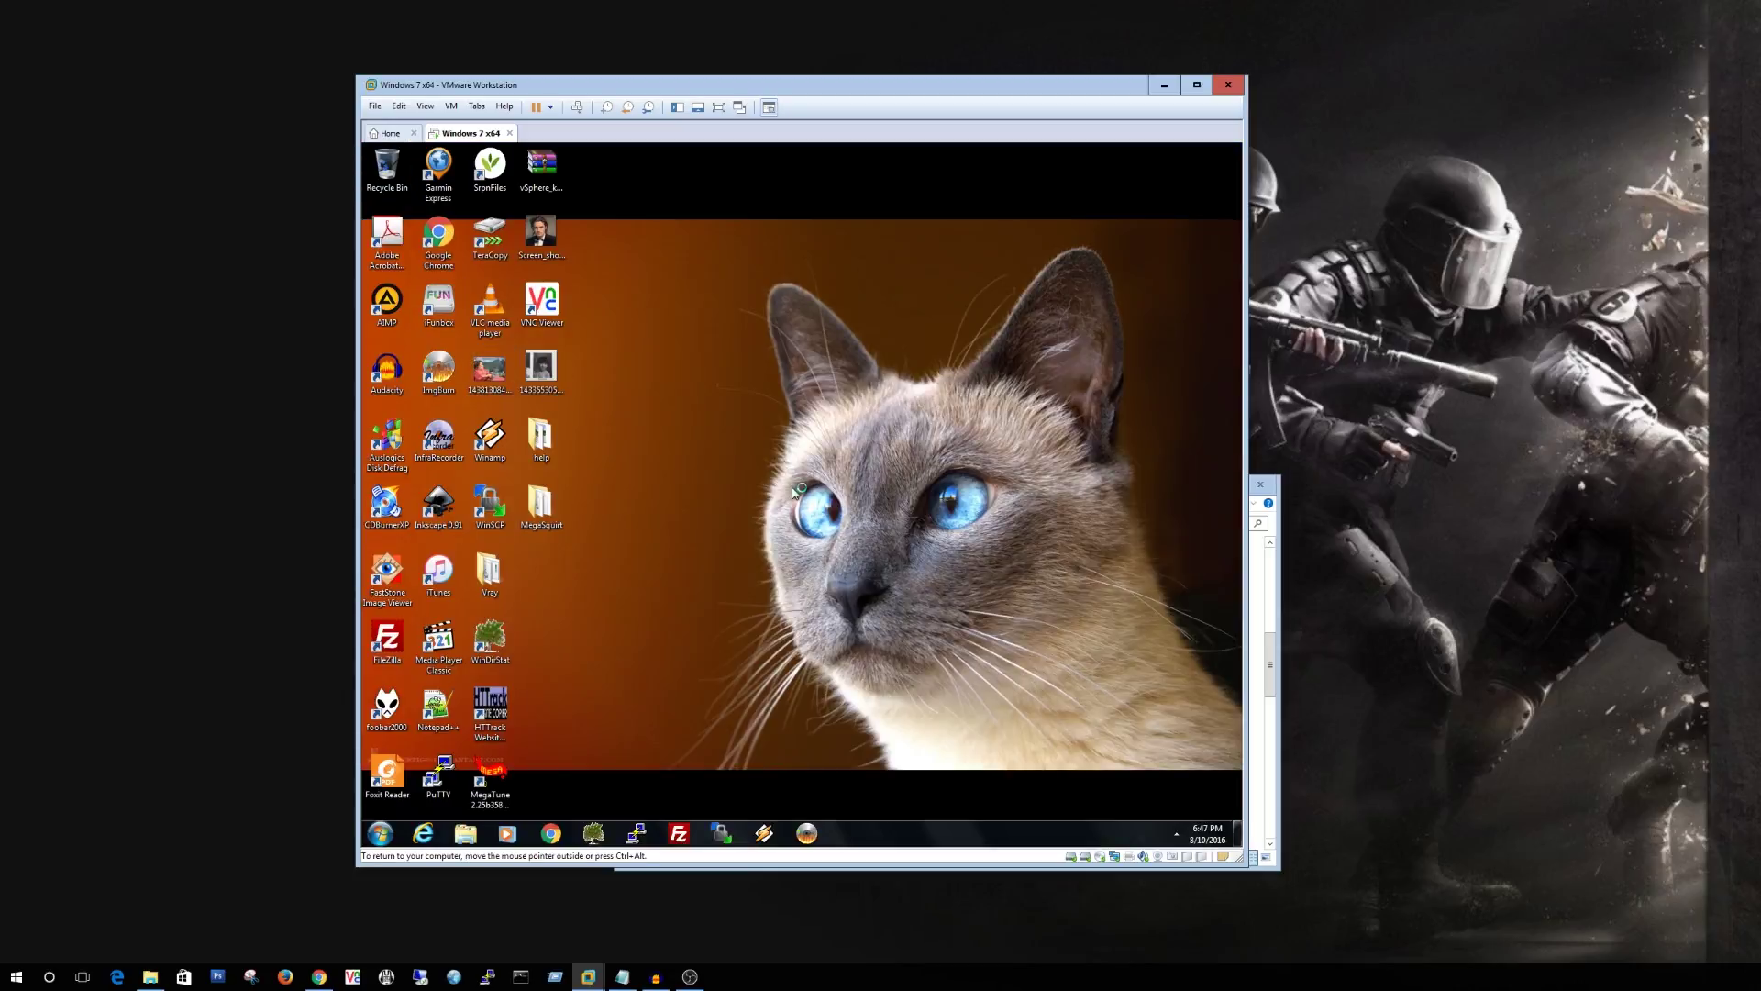
pyautogui.click(381, 836)
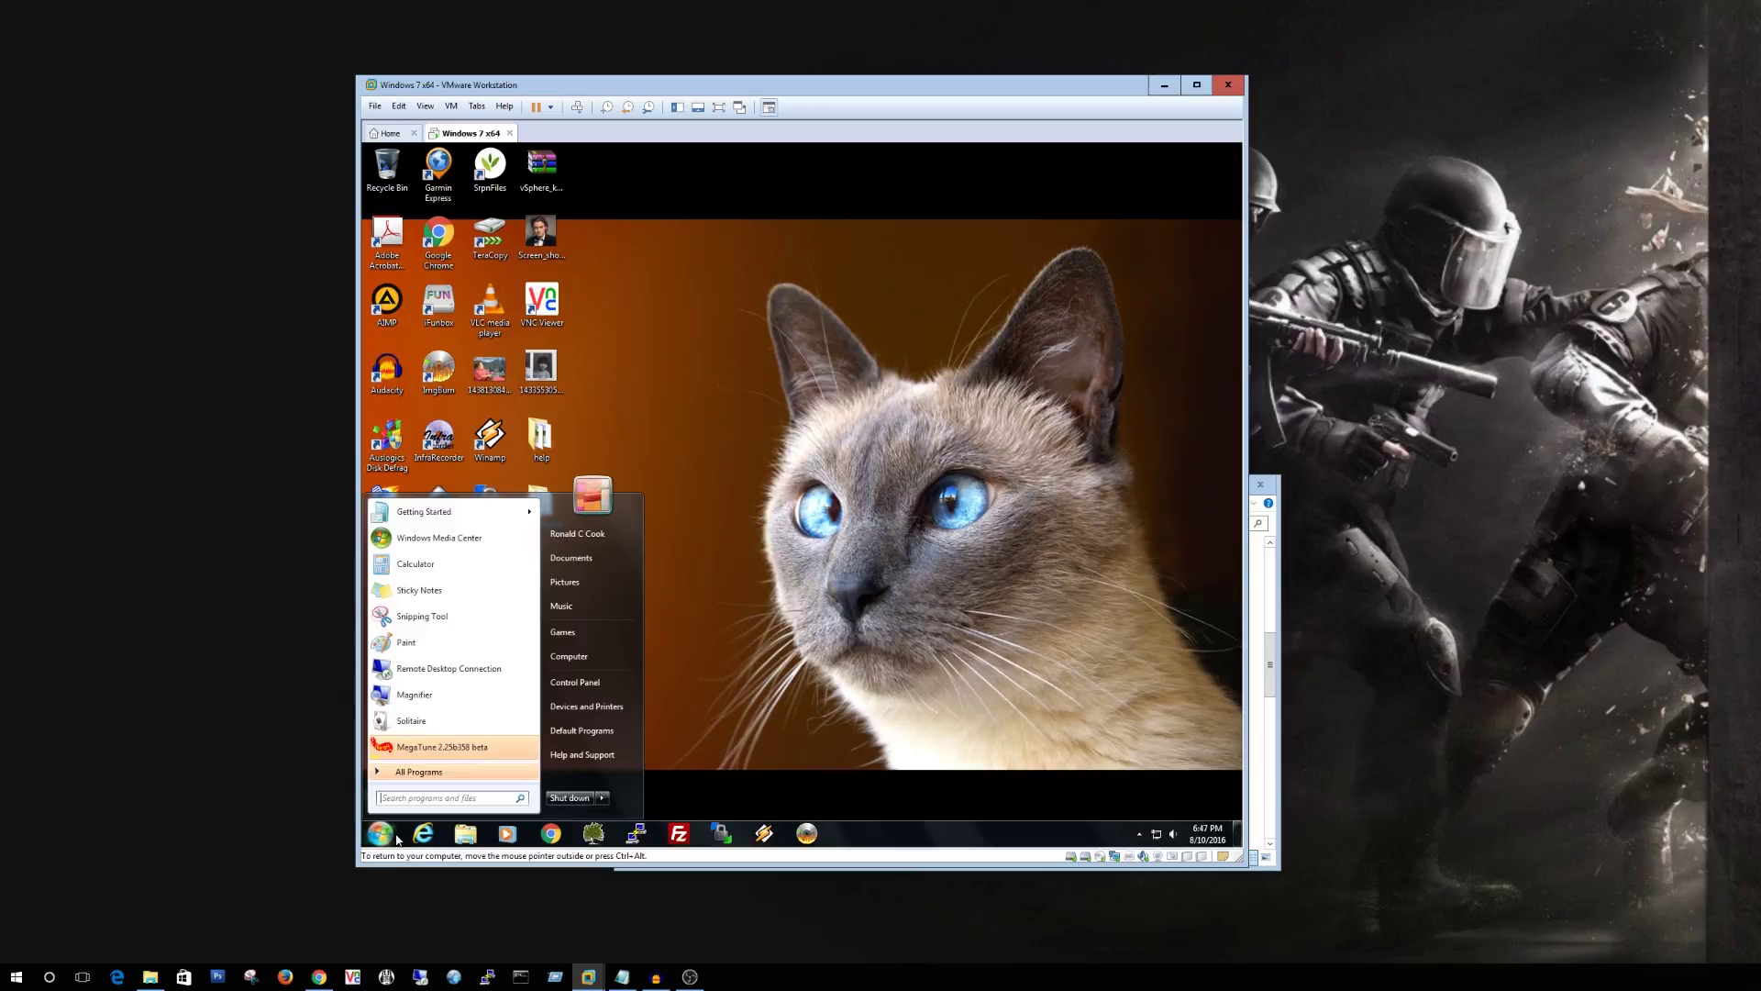
pyautogui.press('super+r')
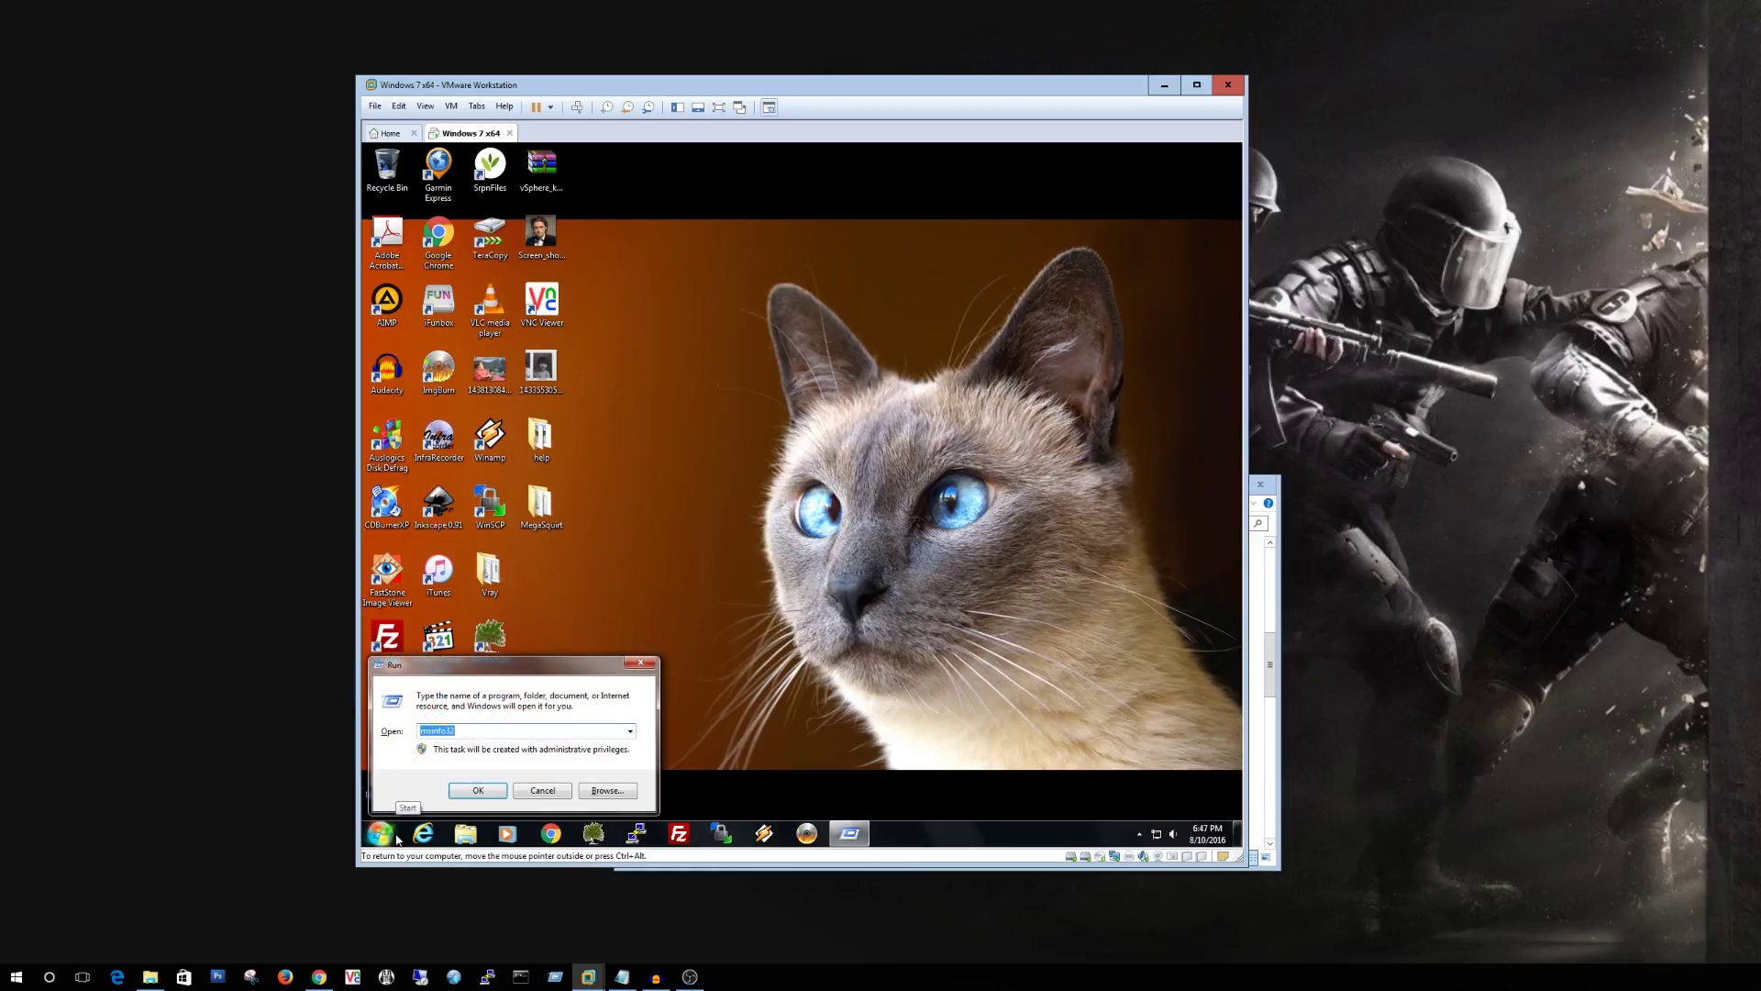
pyautogui.press('Return')
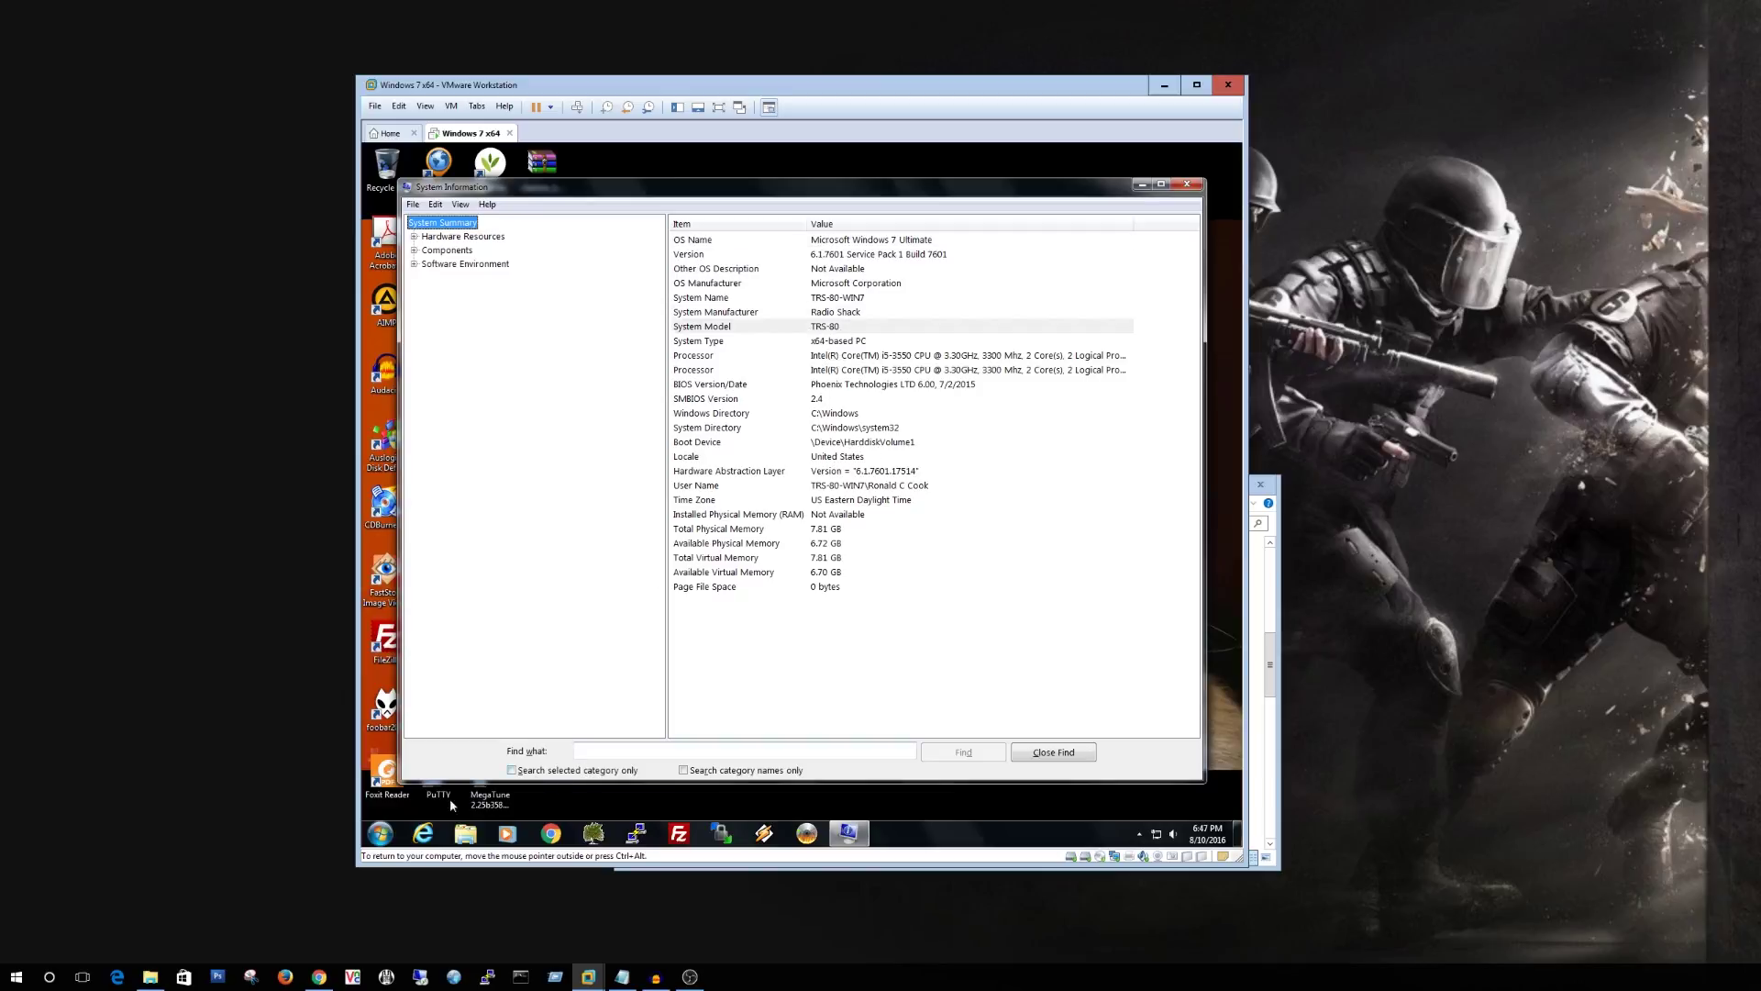
pyautogui.click(379, 832)
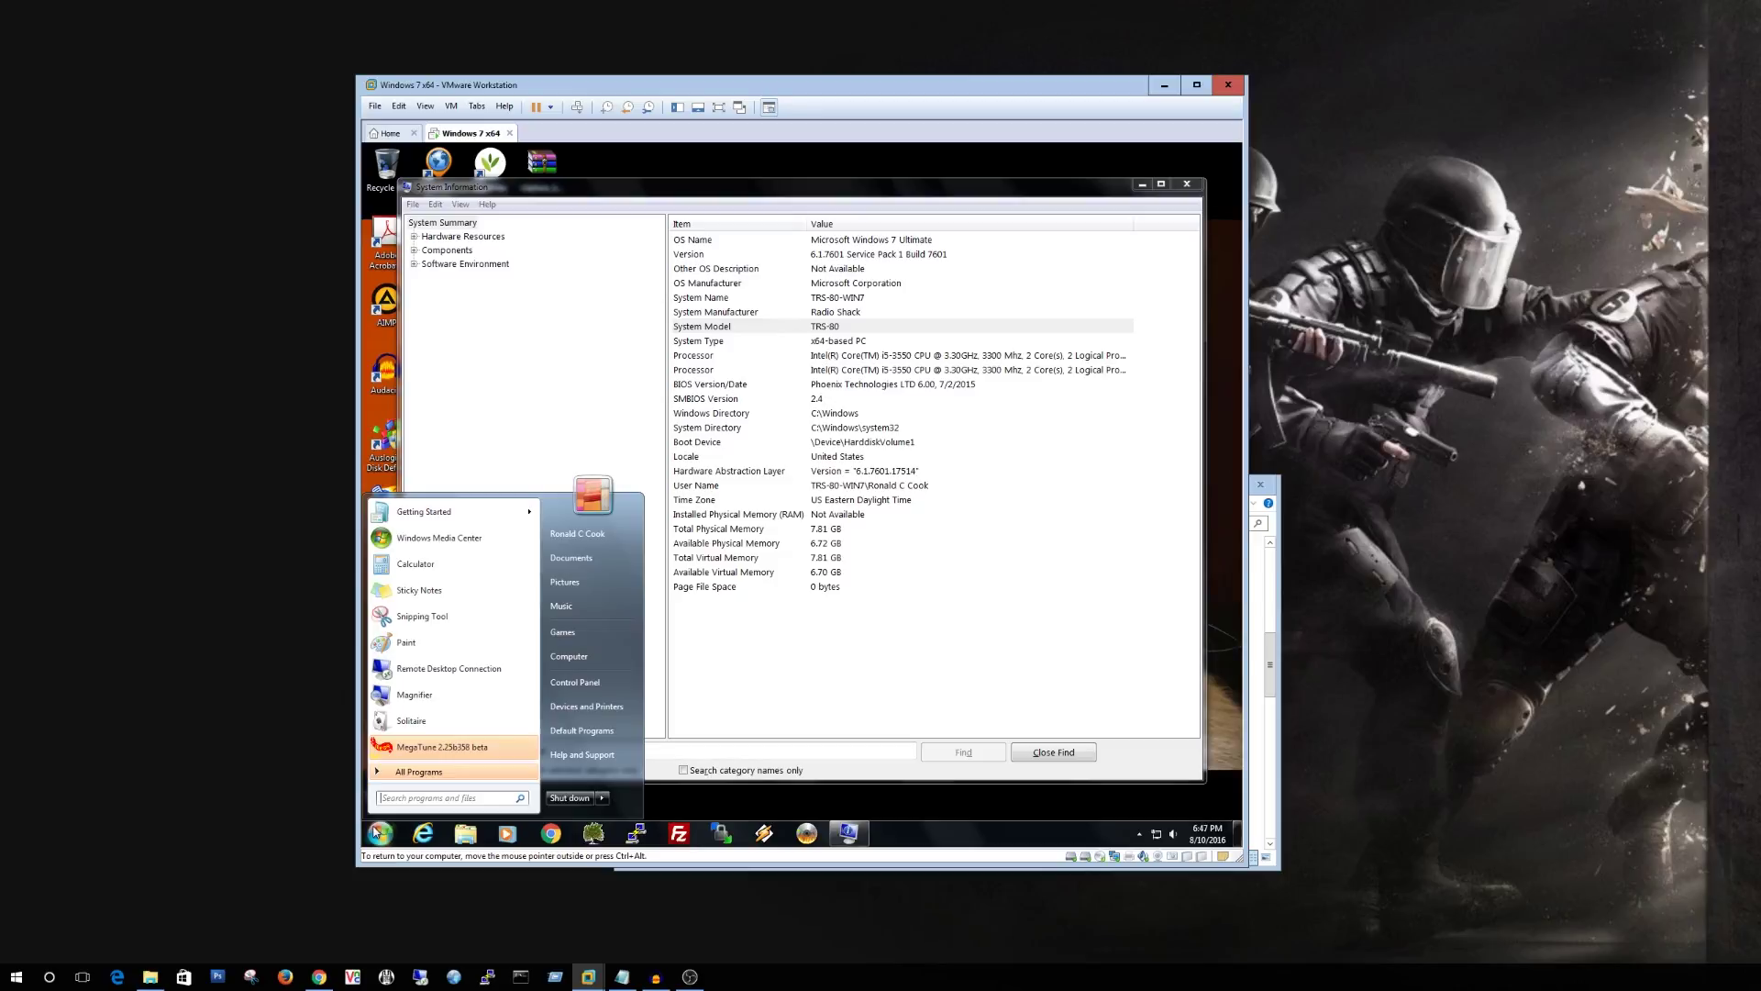
pyautogui.press('super+r')
pyautogui.write('dx')
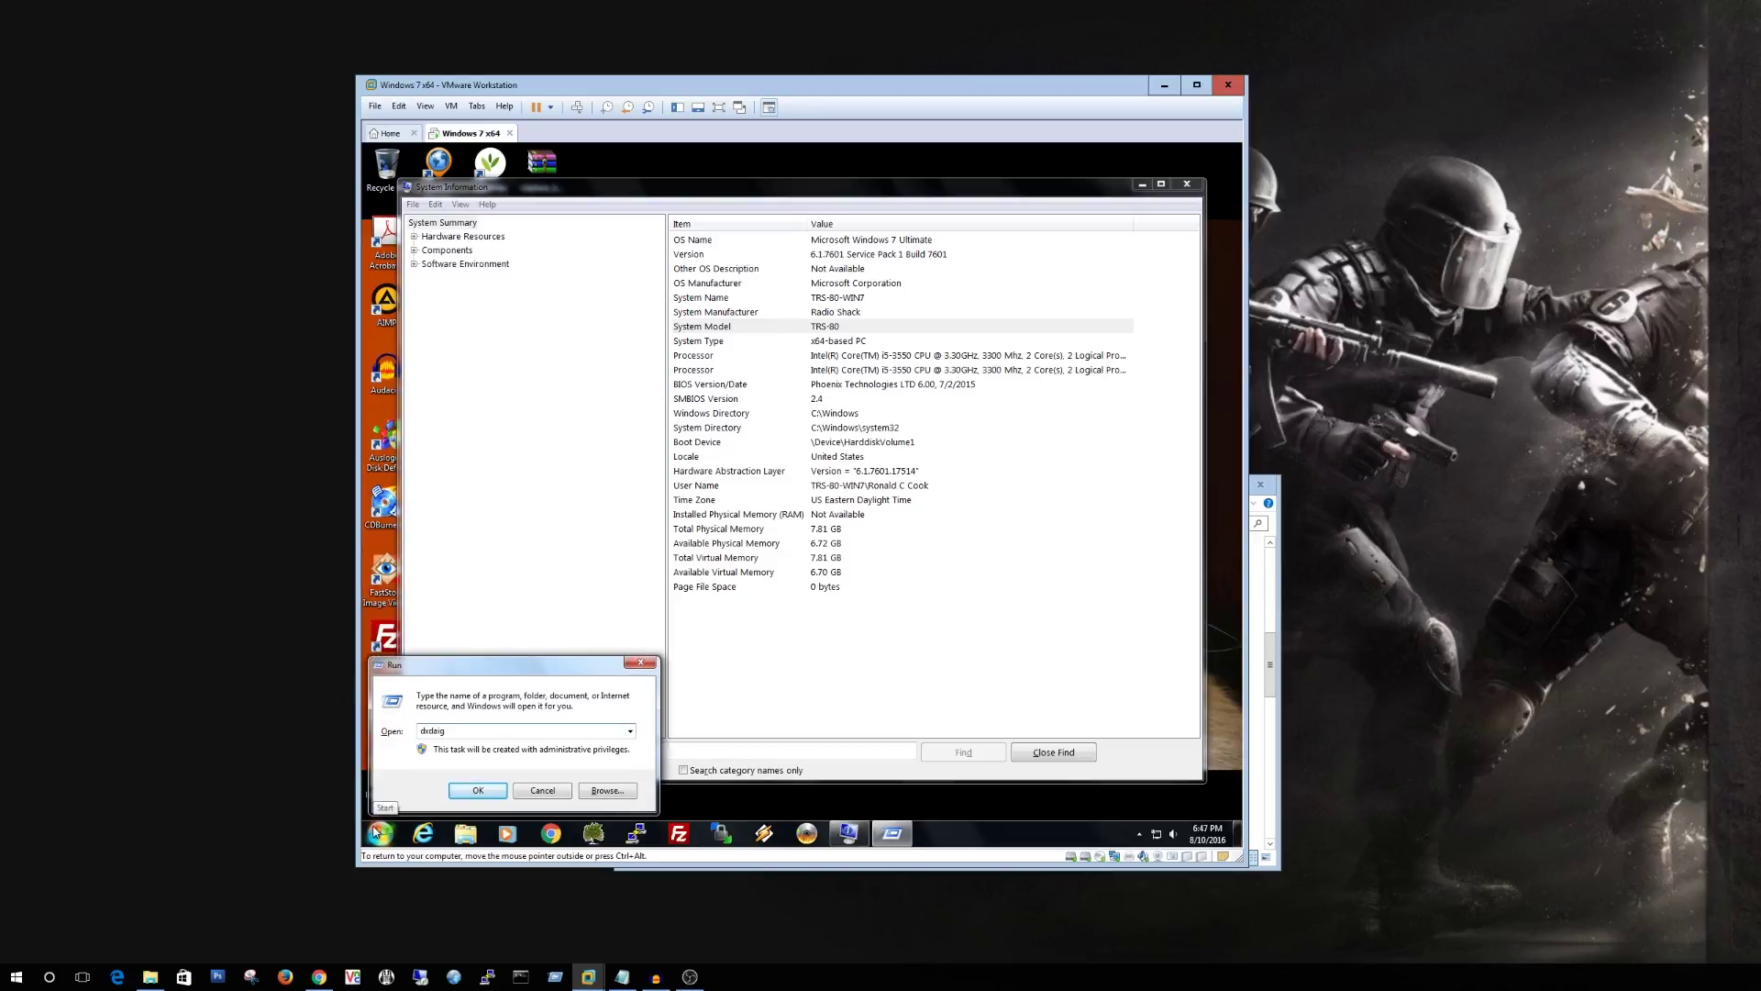
pyautogui.write('diag')
pyautogui.press('Return')
pyautogui.click(860, 543)
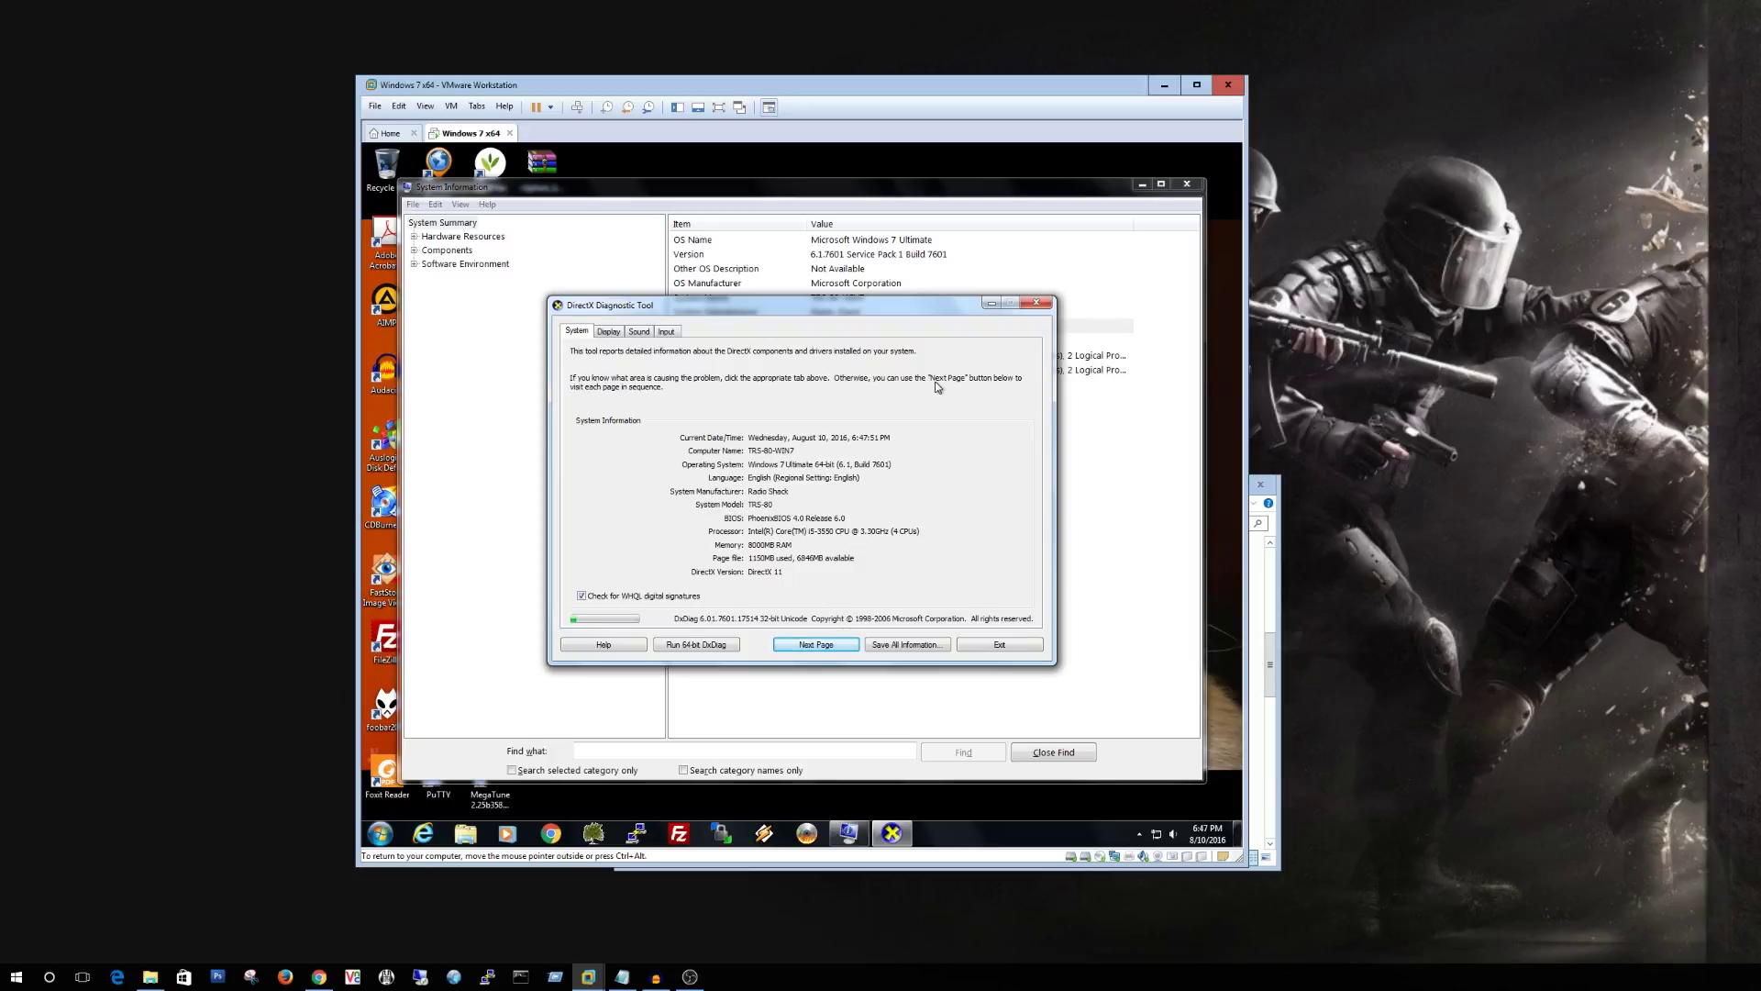
pyautogui.click(1011, 646)
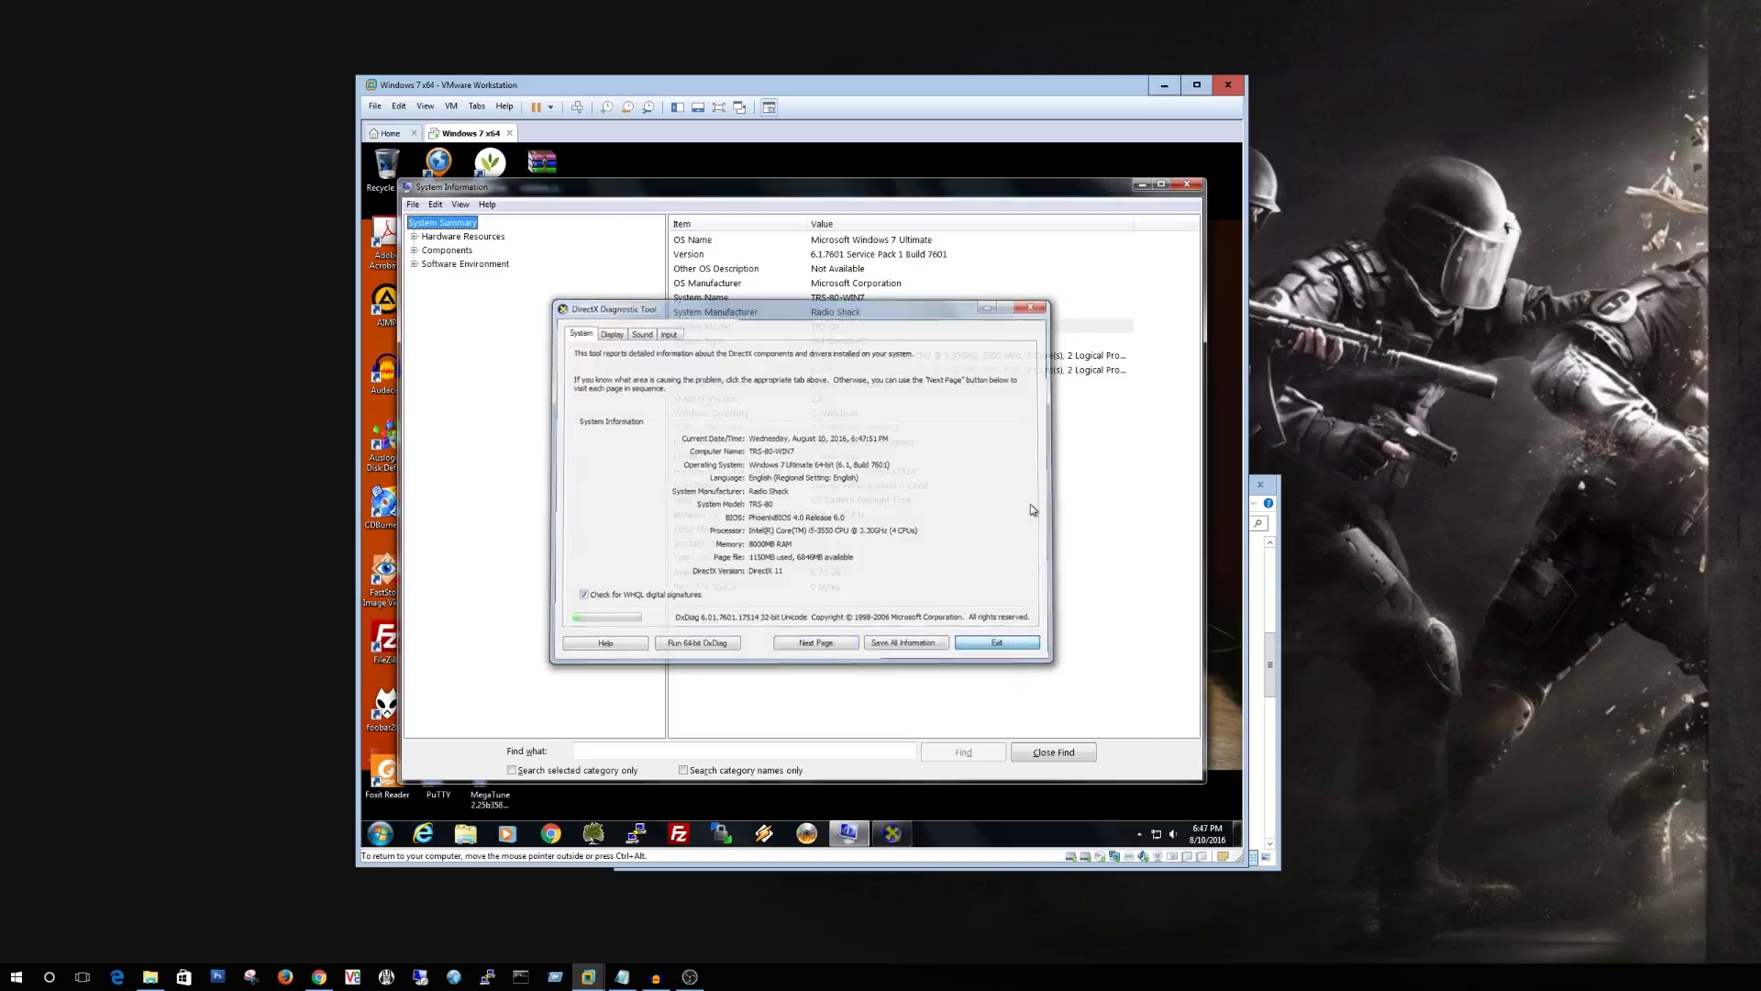
pyautogui.click(1186, 186)
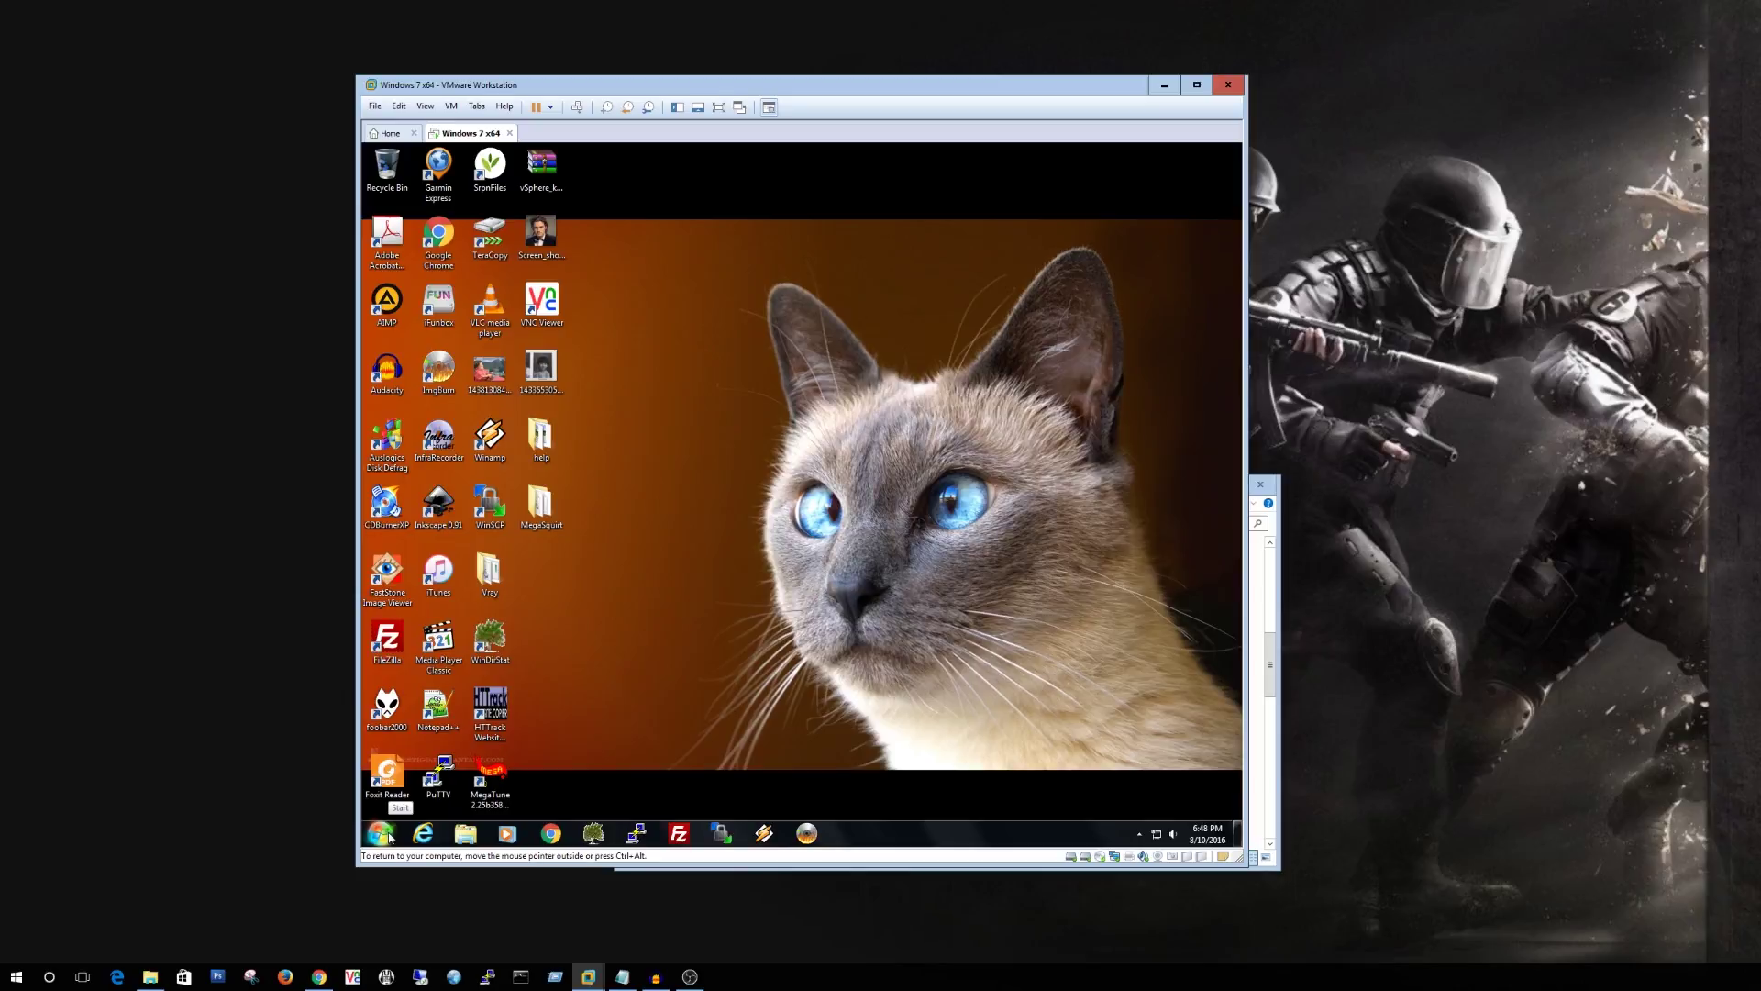
pyautogui.press('super+r')
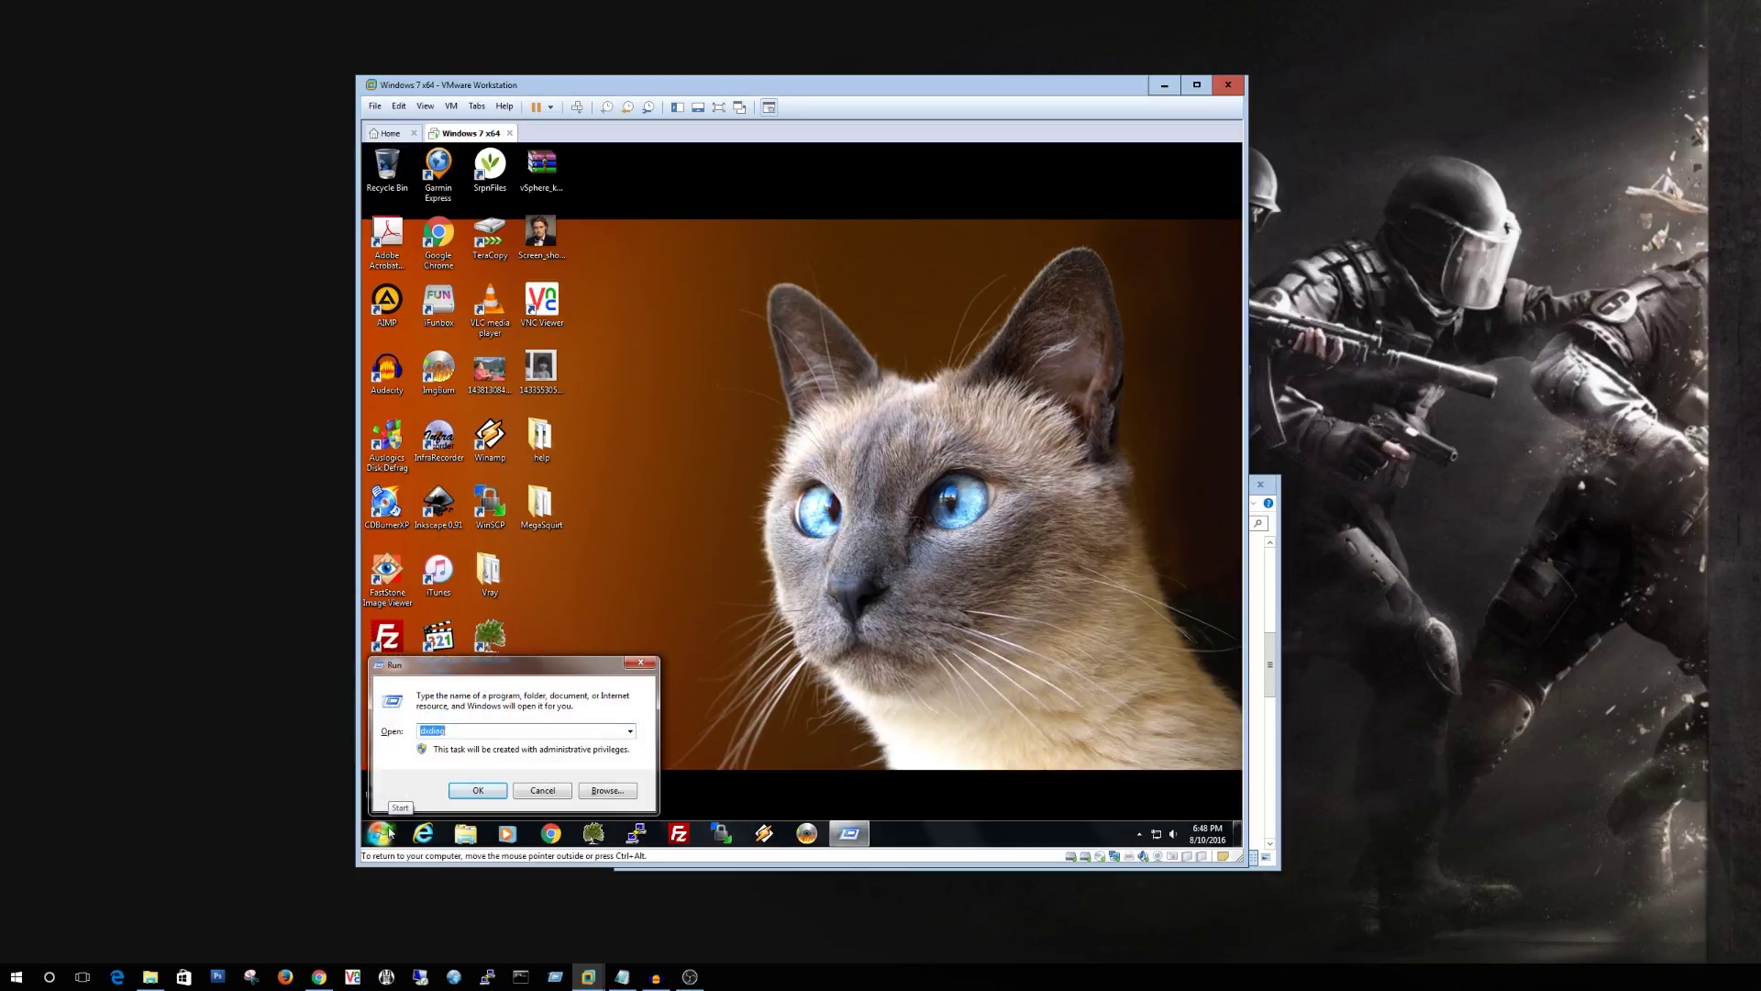
pyautogui.write('cmd')
pyautogui.press('Return')
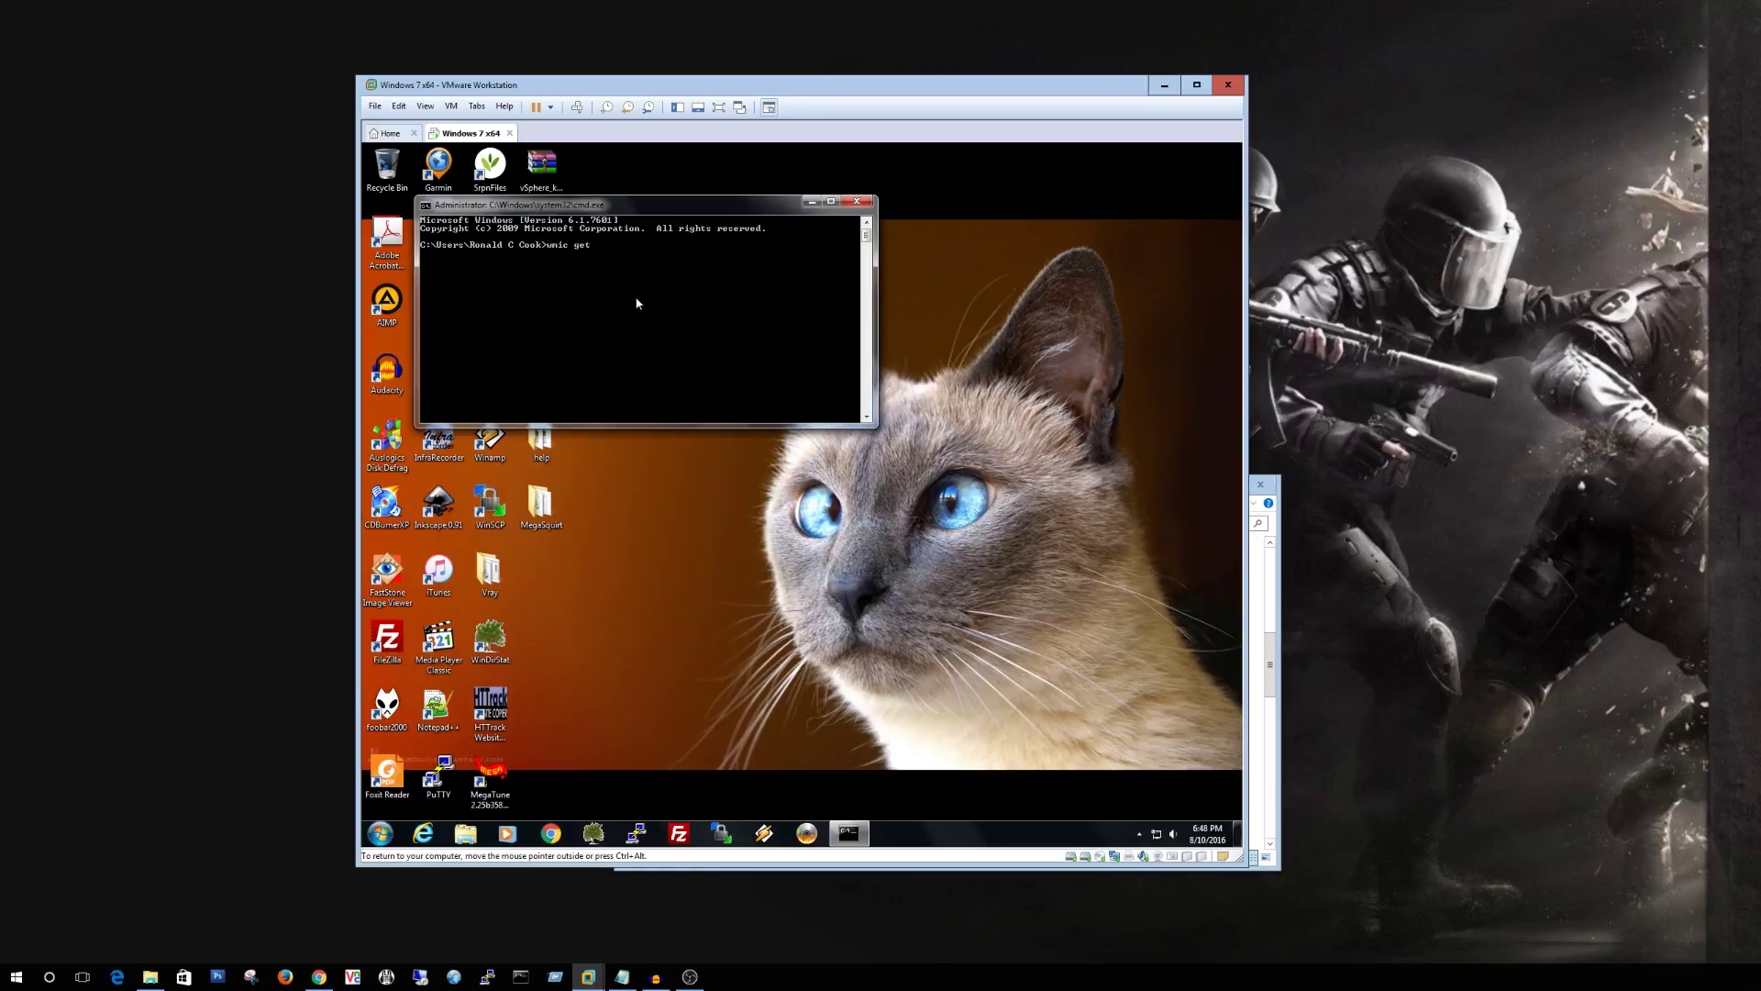
pyautogui.write('wmic bios get serialnumber')
pyautogui.press('Return')
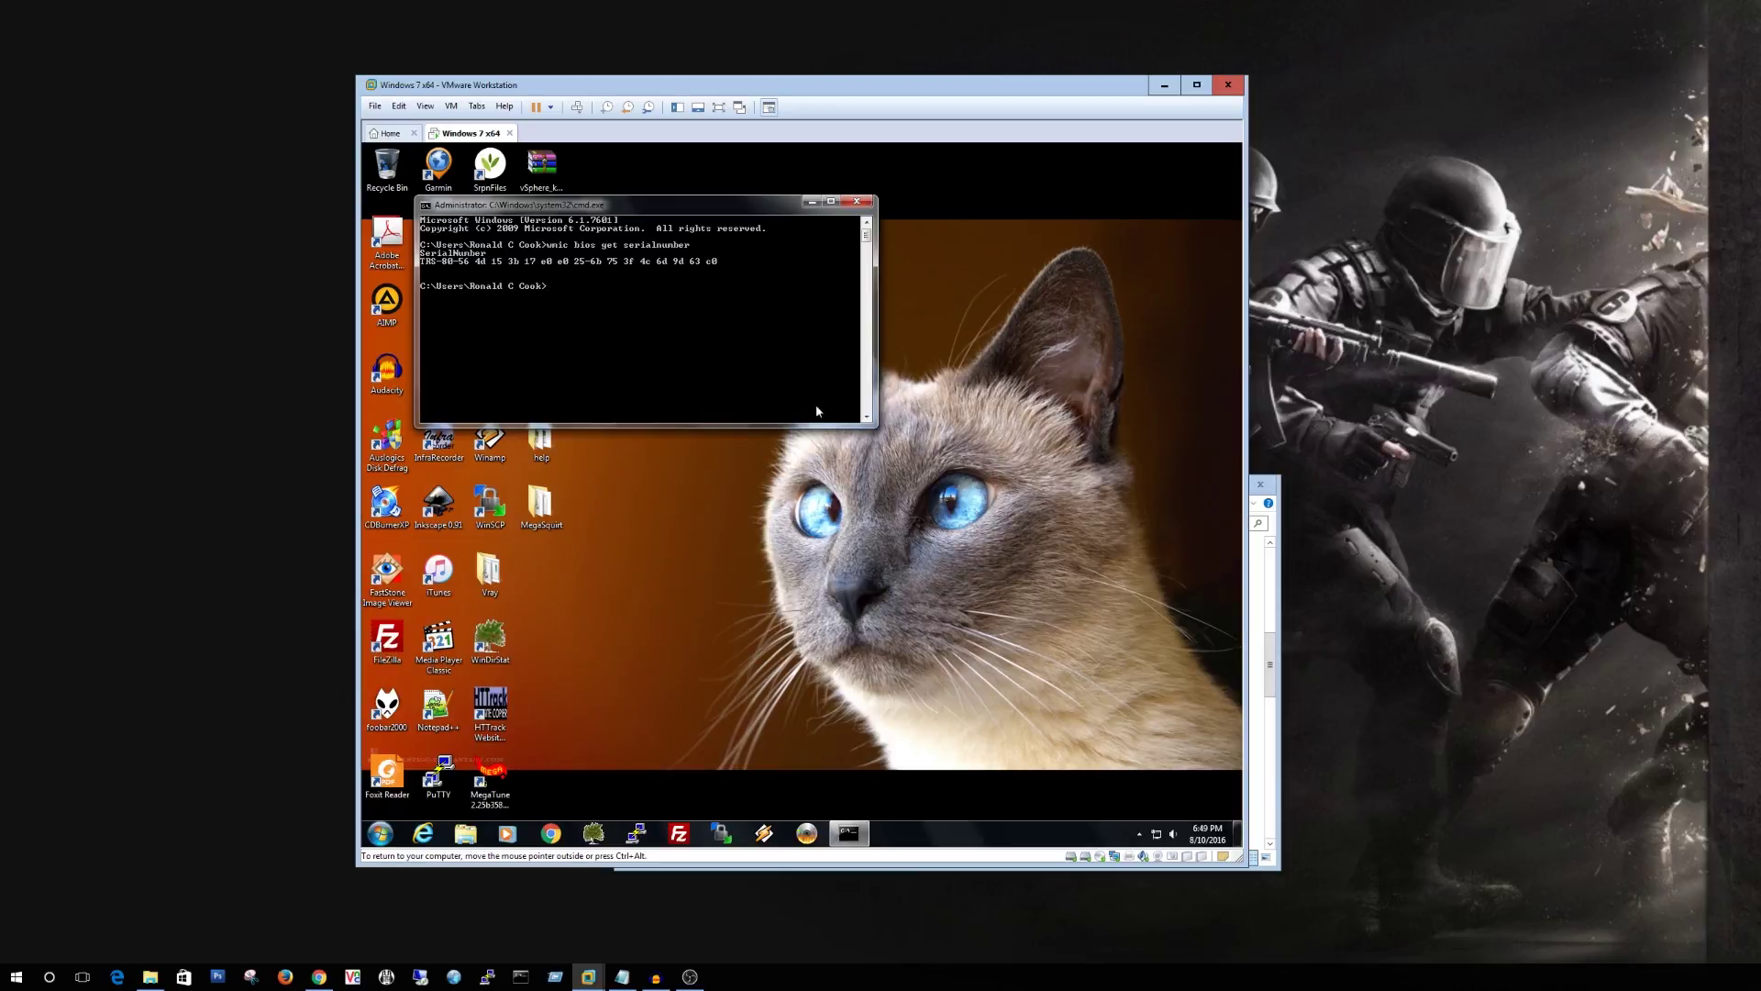
pyautogui.moveTo(875, 424)
pyautogui.mouseDown()
pyautogui.moveTo(911, 460)
pyautogui.moveTo(875, 433)
pyautogui.mouseUp()
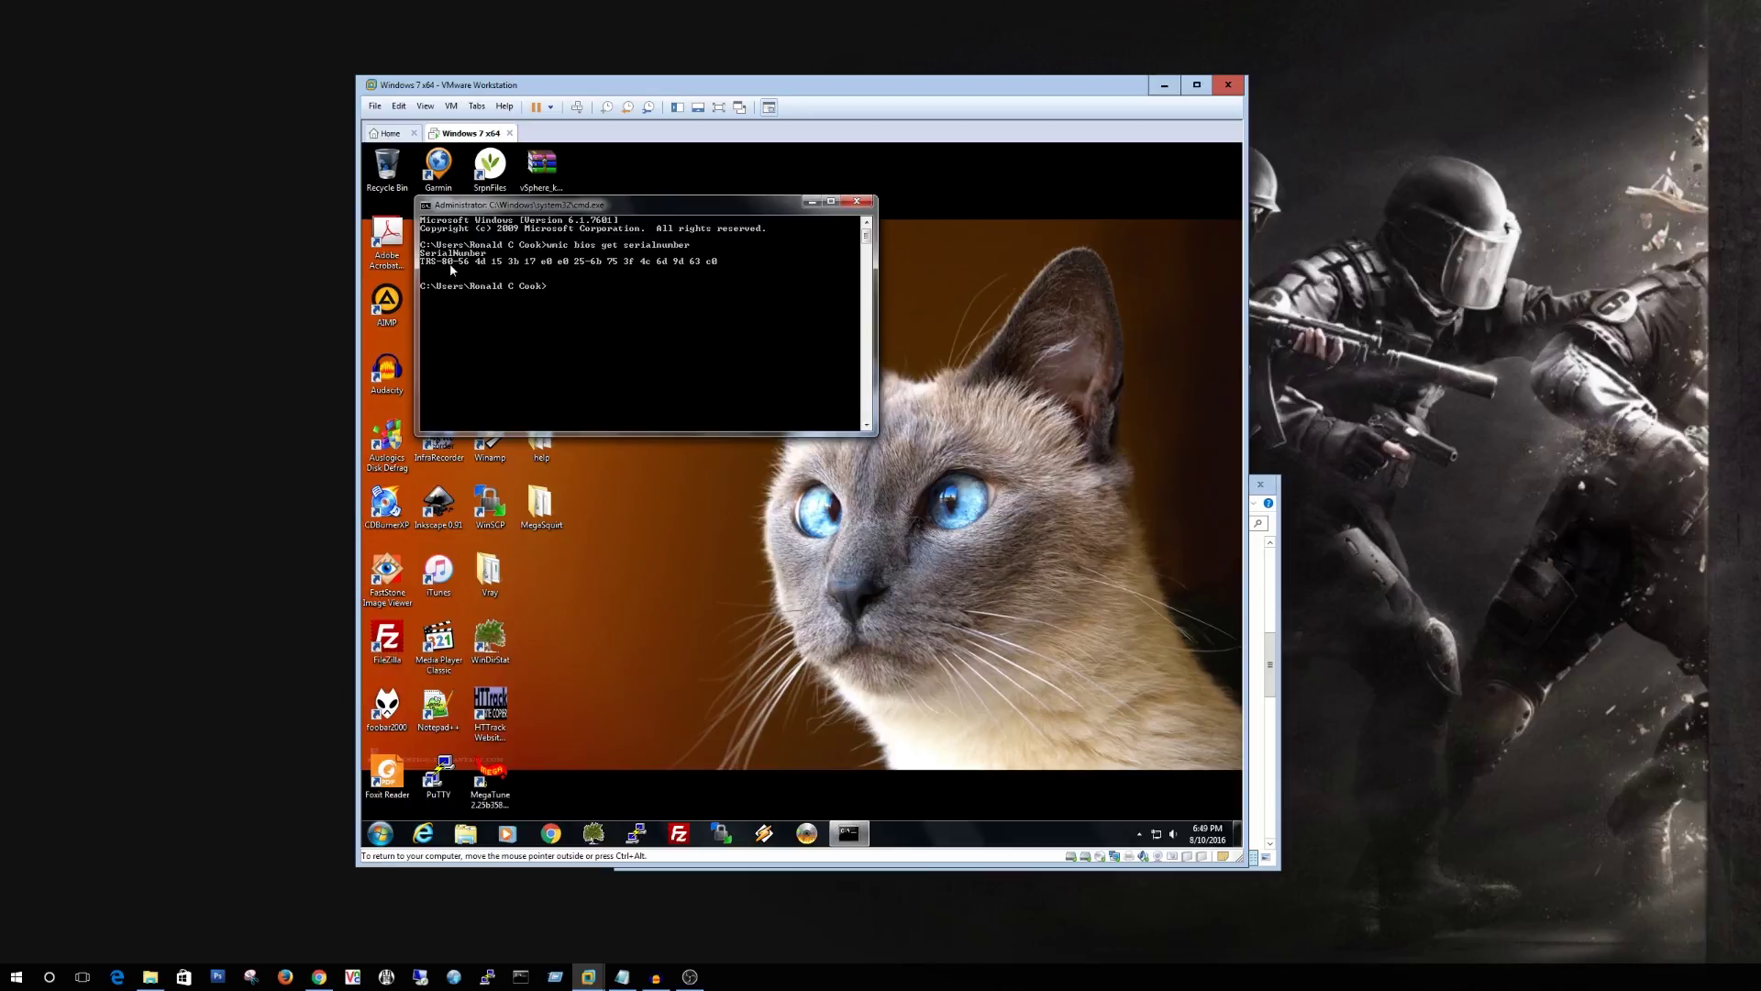
pyautogui.click(857, 202)
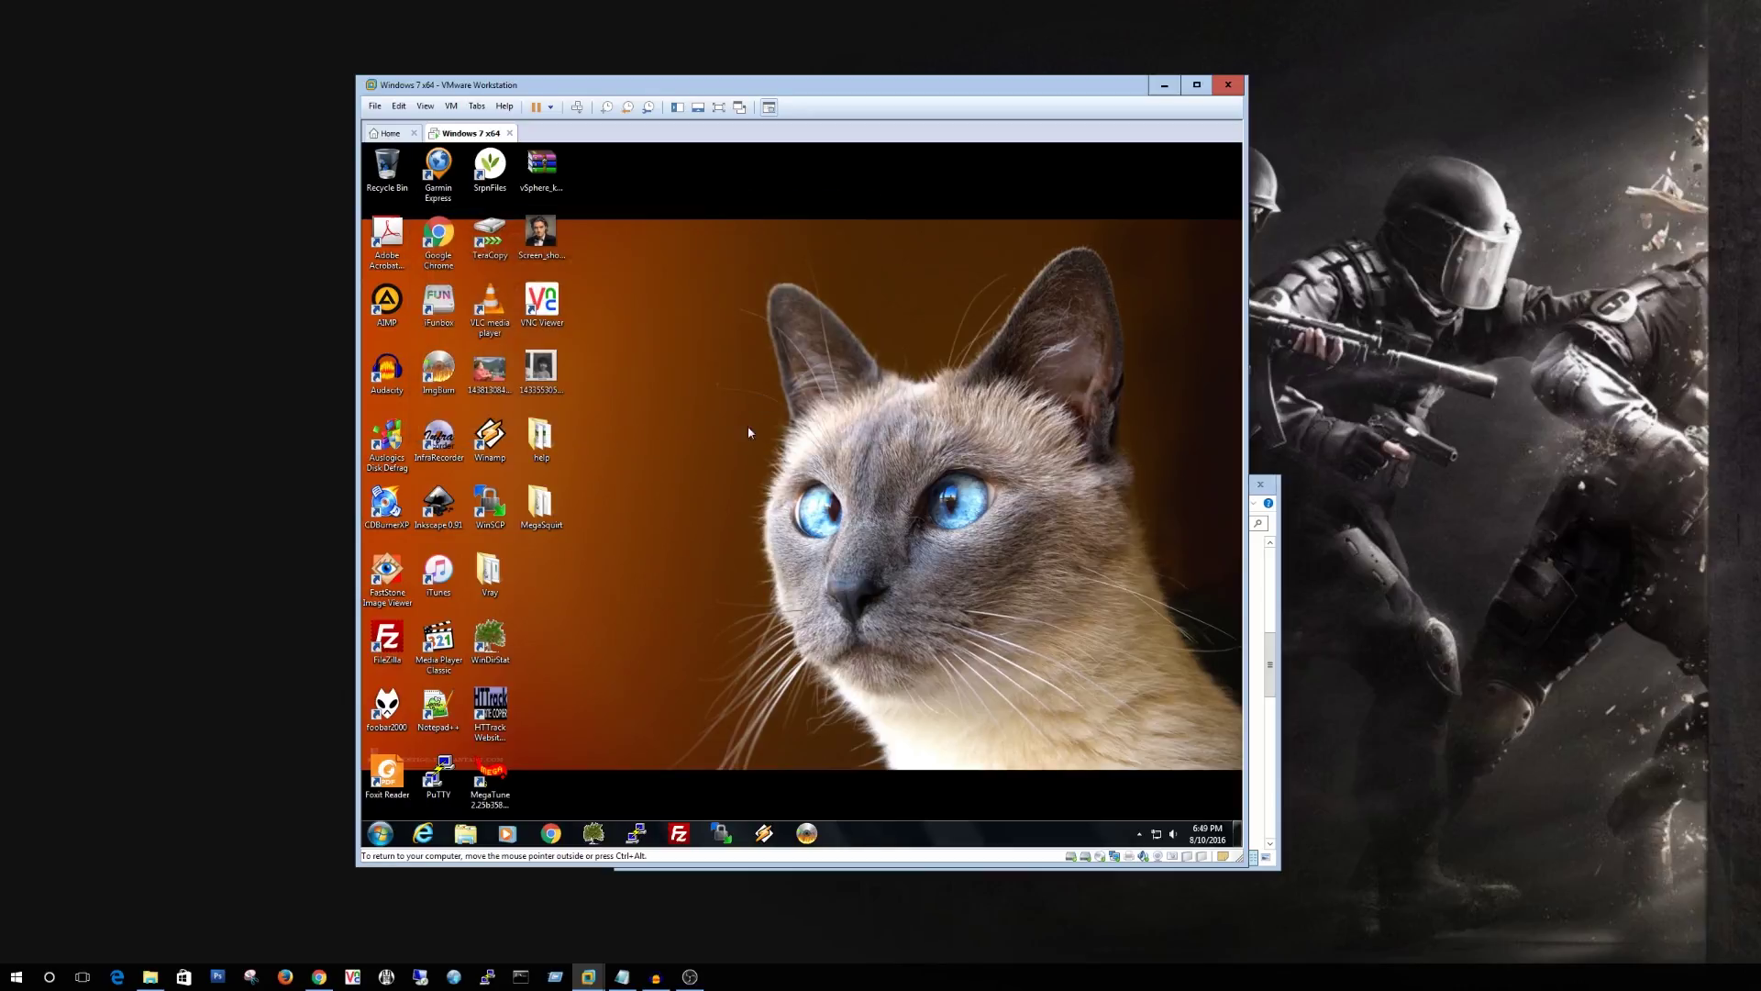
pyautogui.click(466, 833)
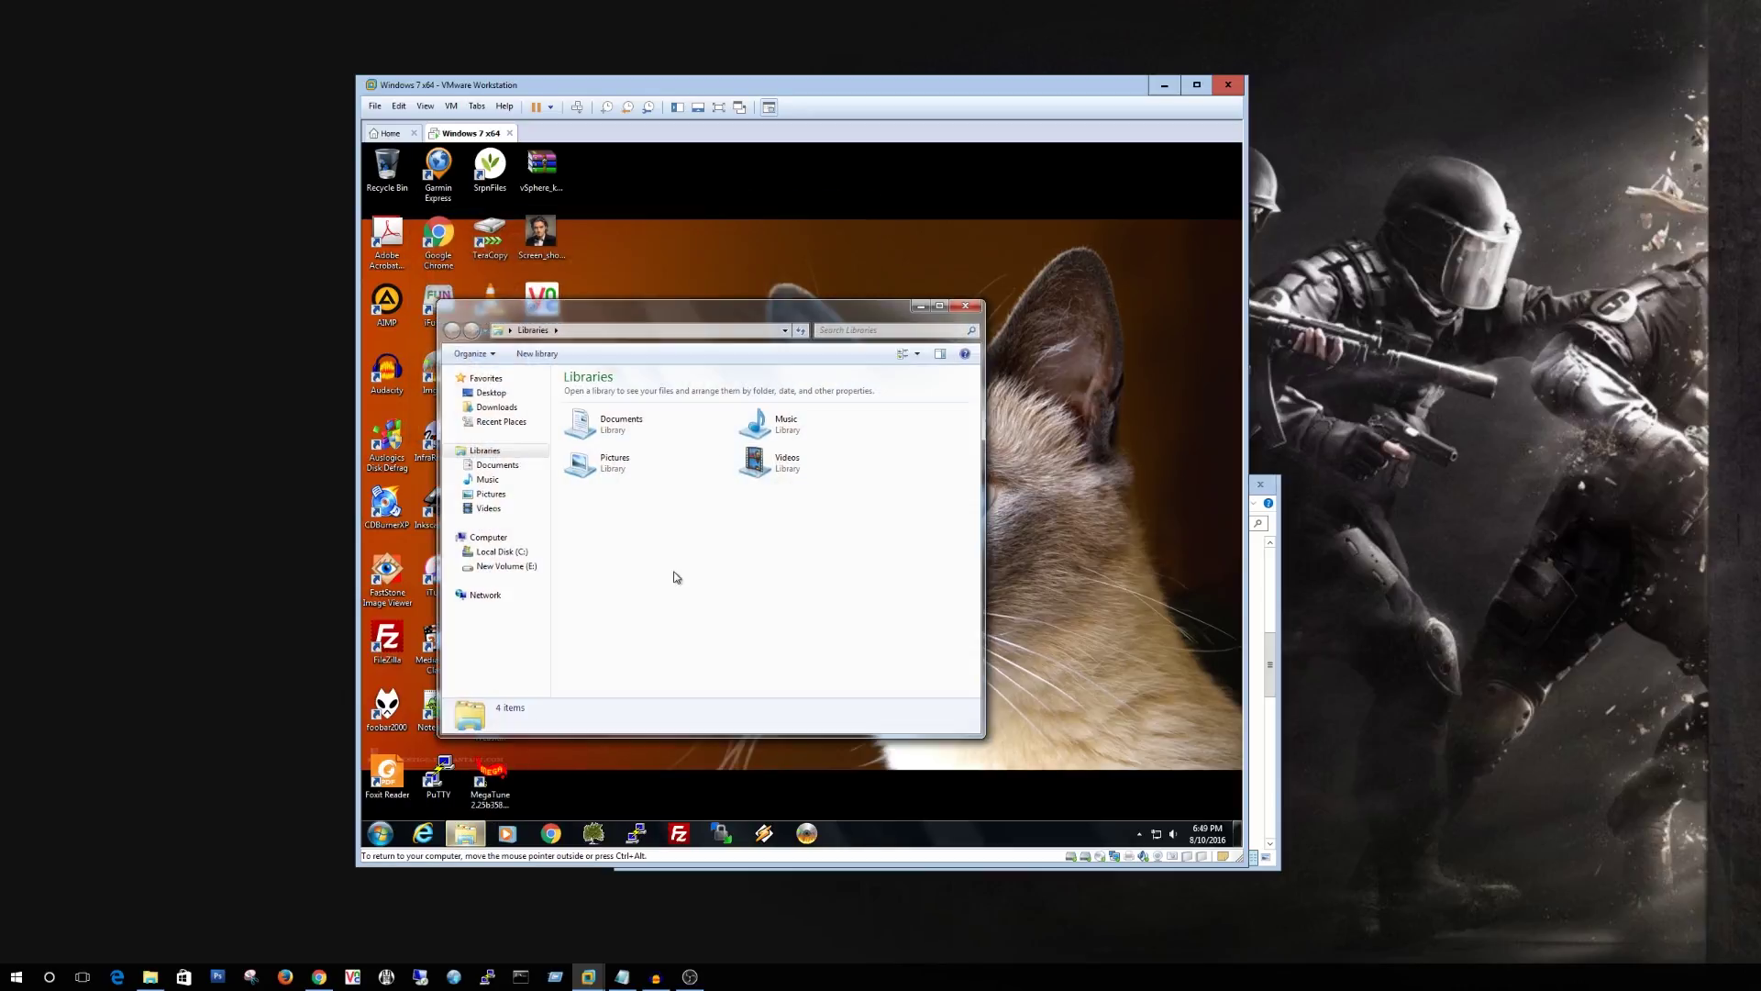
# - Open Computer Properties and enlarge the System window showing Radio Shack as manufacturer
pyautogui.rightClick(493, 539)
pyautogui.click(575, 698)
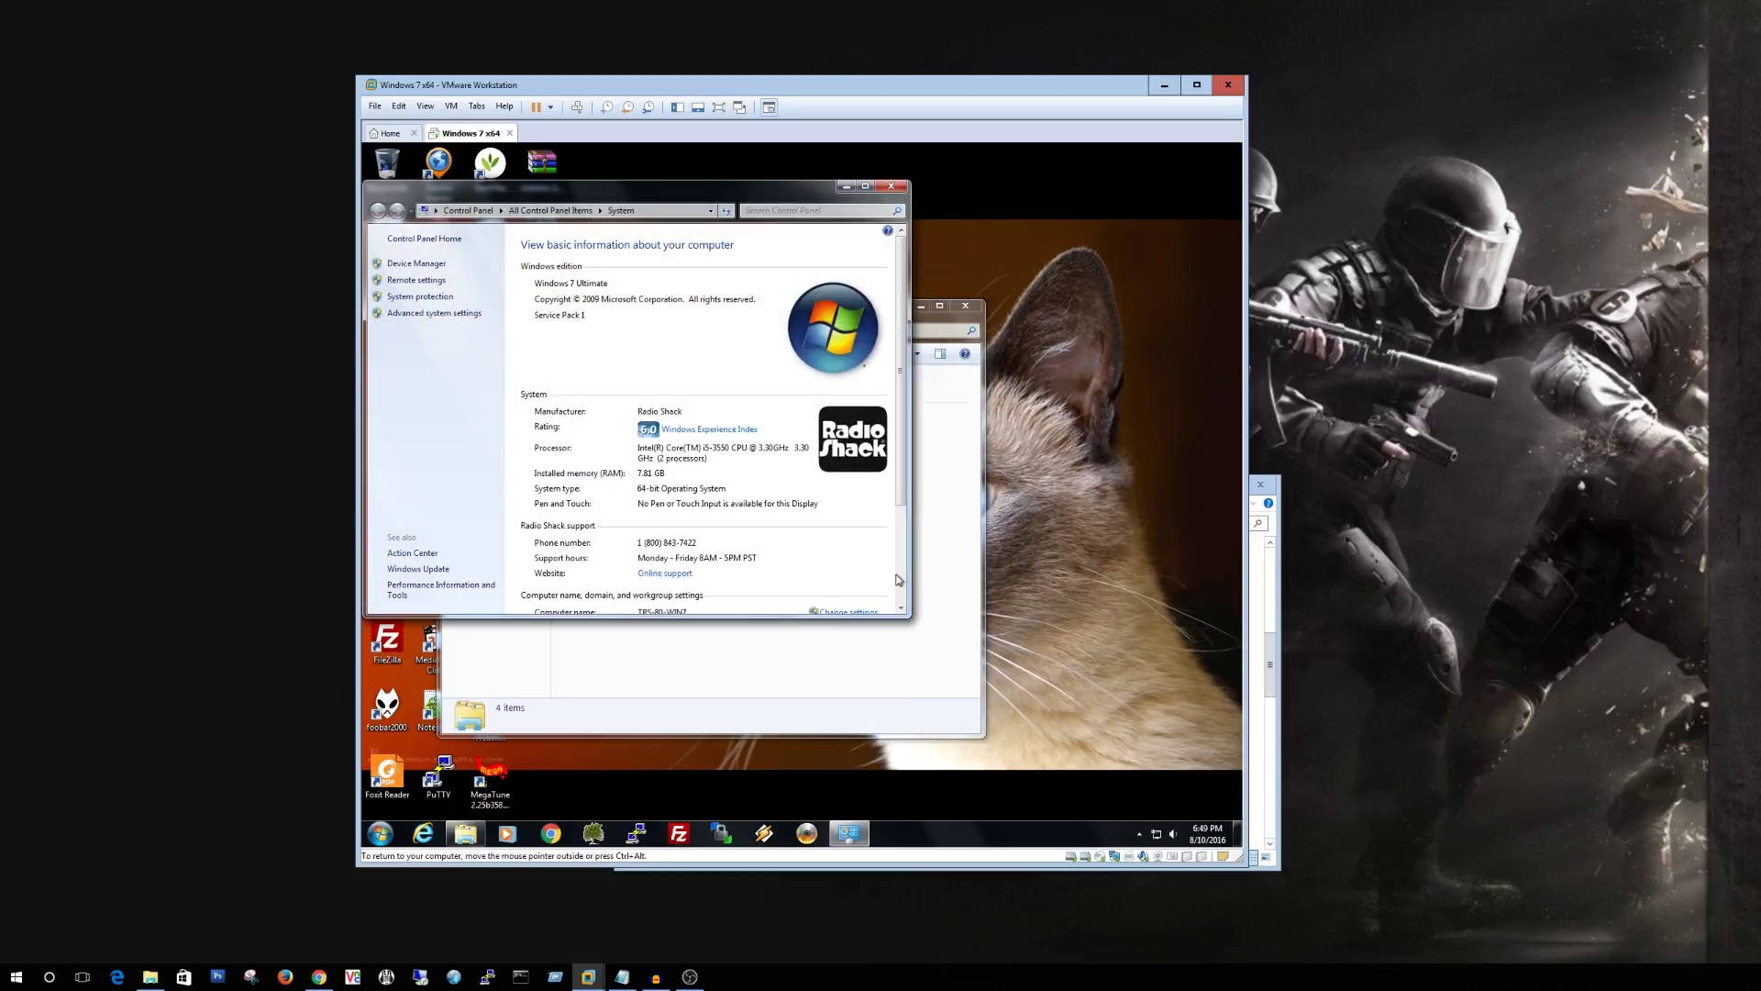
pyautogui.moveTo(909, 616); pyautogui.dragTo(1021, 661)
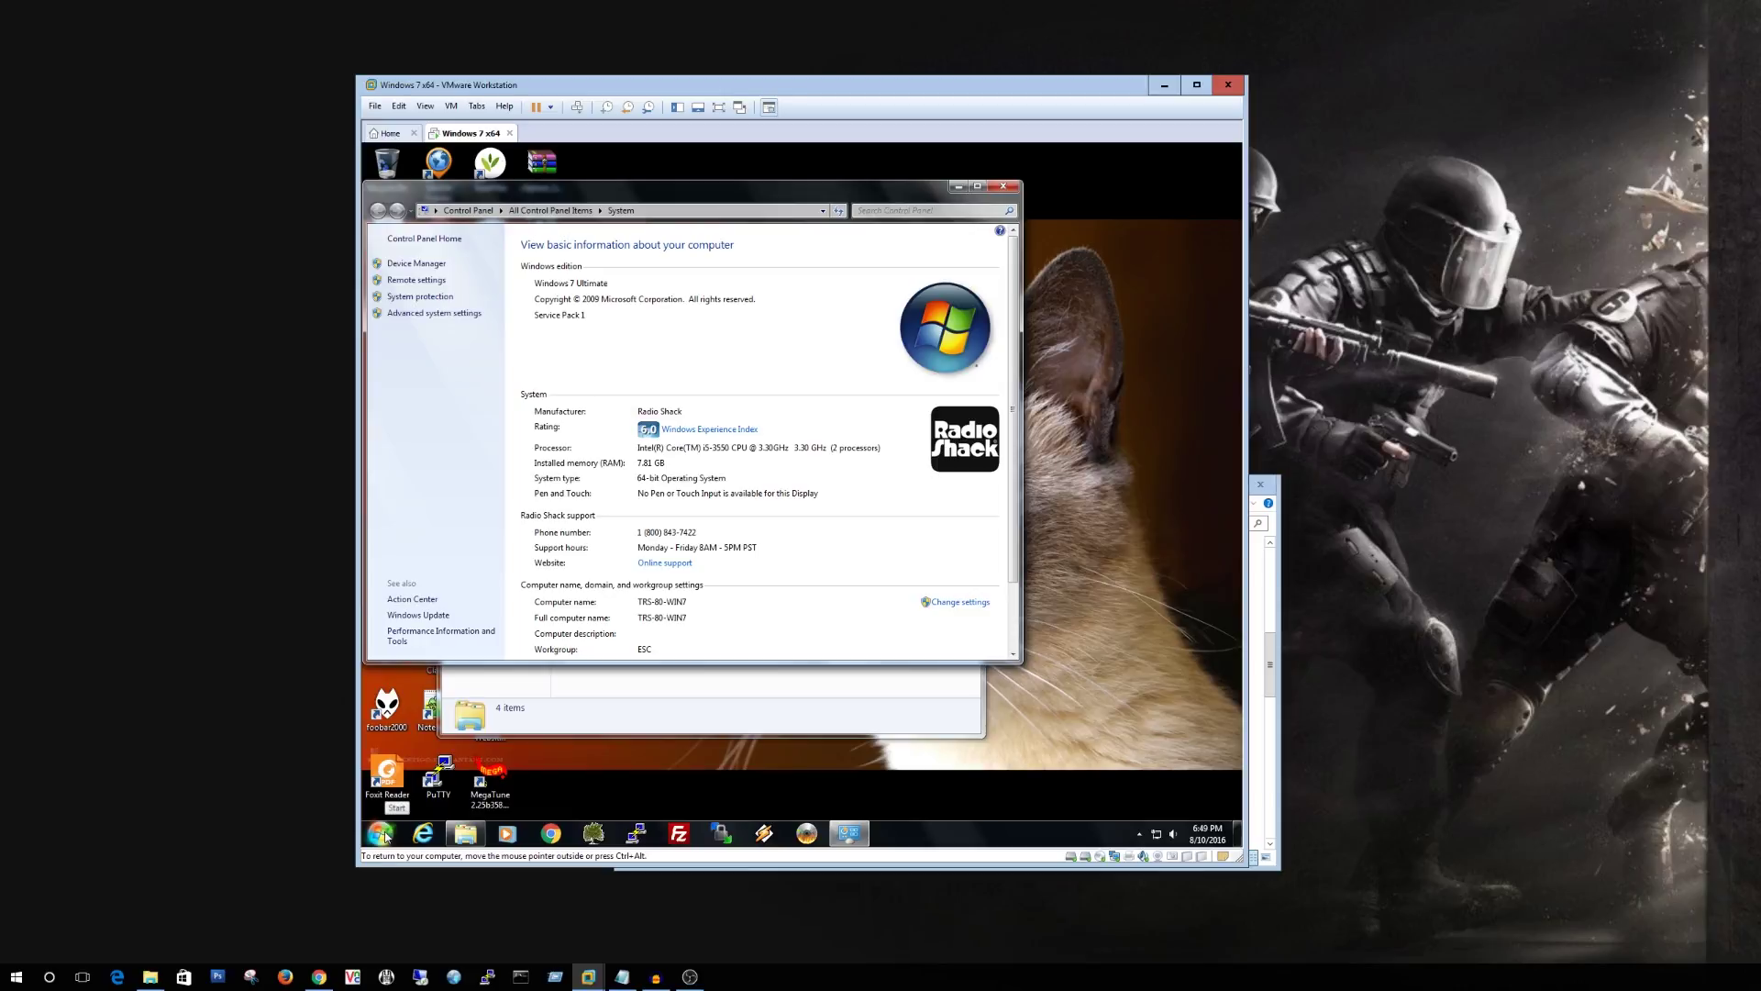
pyautogui.press('super+r')
pyautogui.write('re')
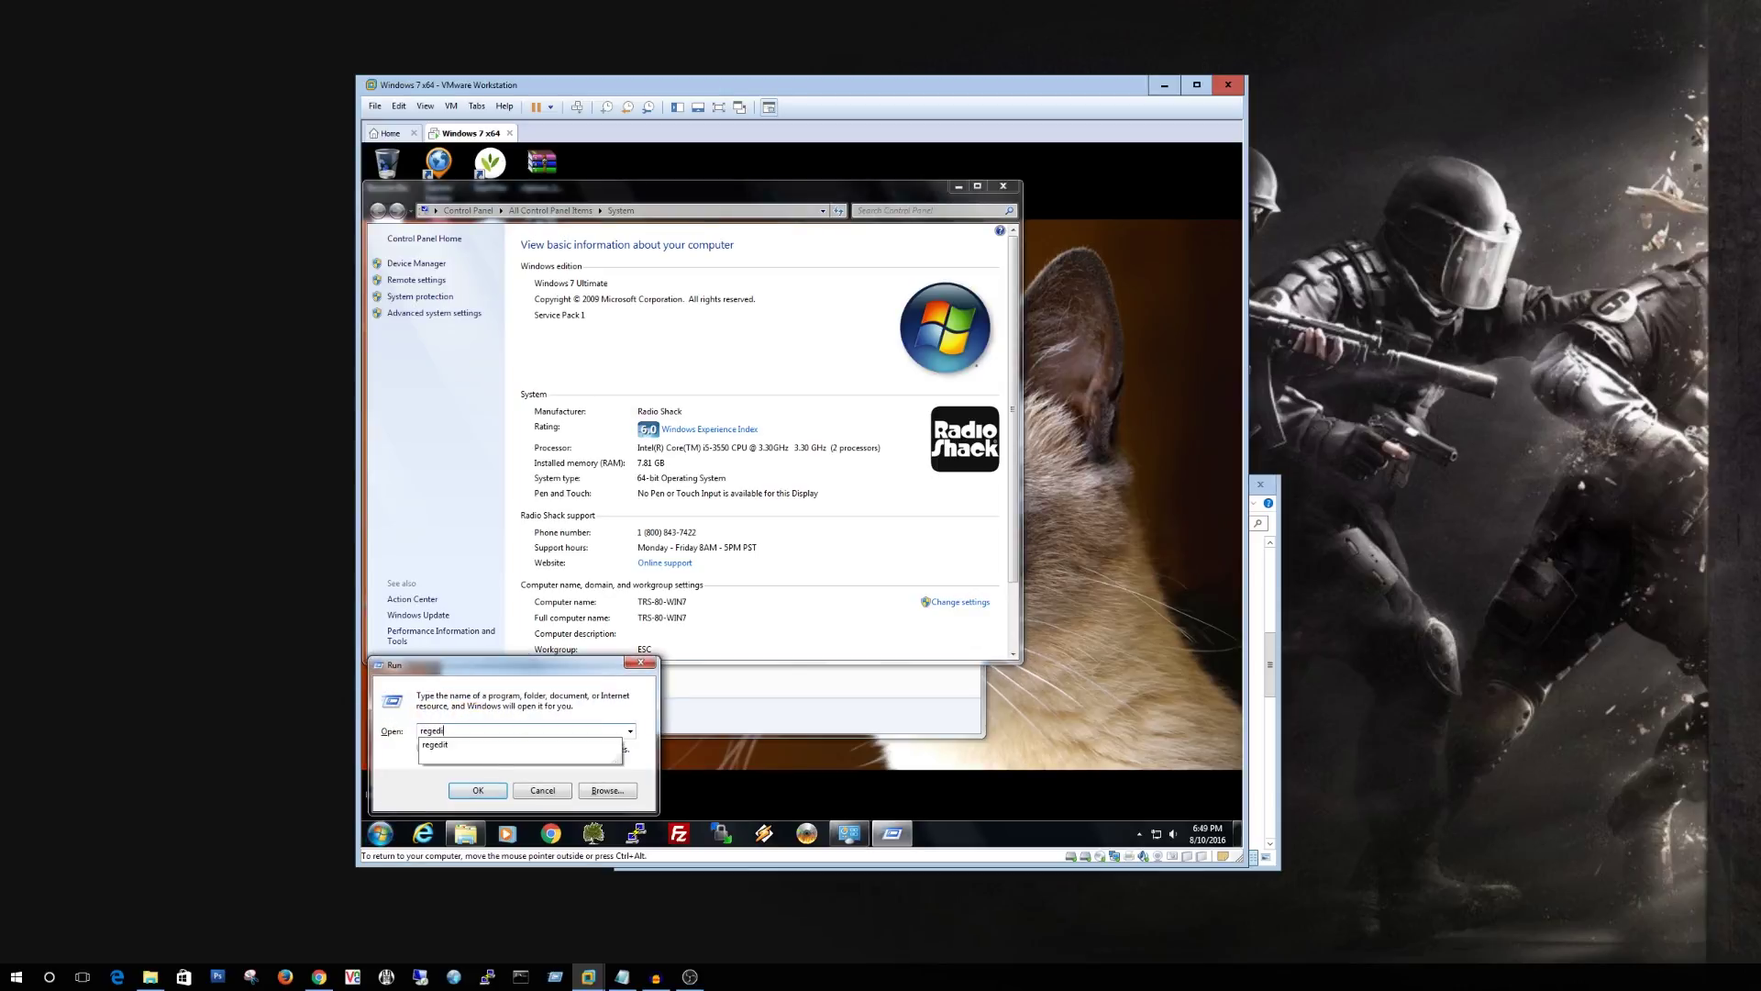
pyautogui.press('Return')
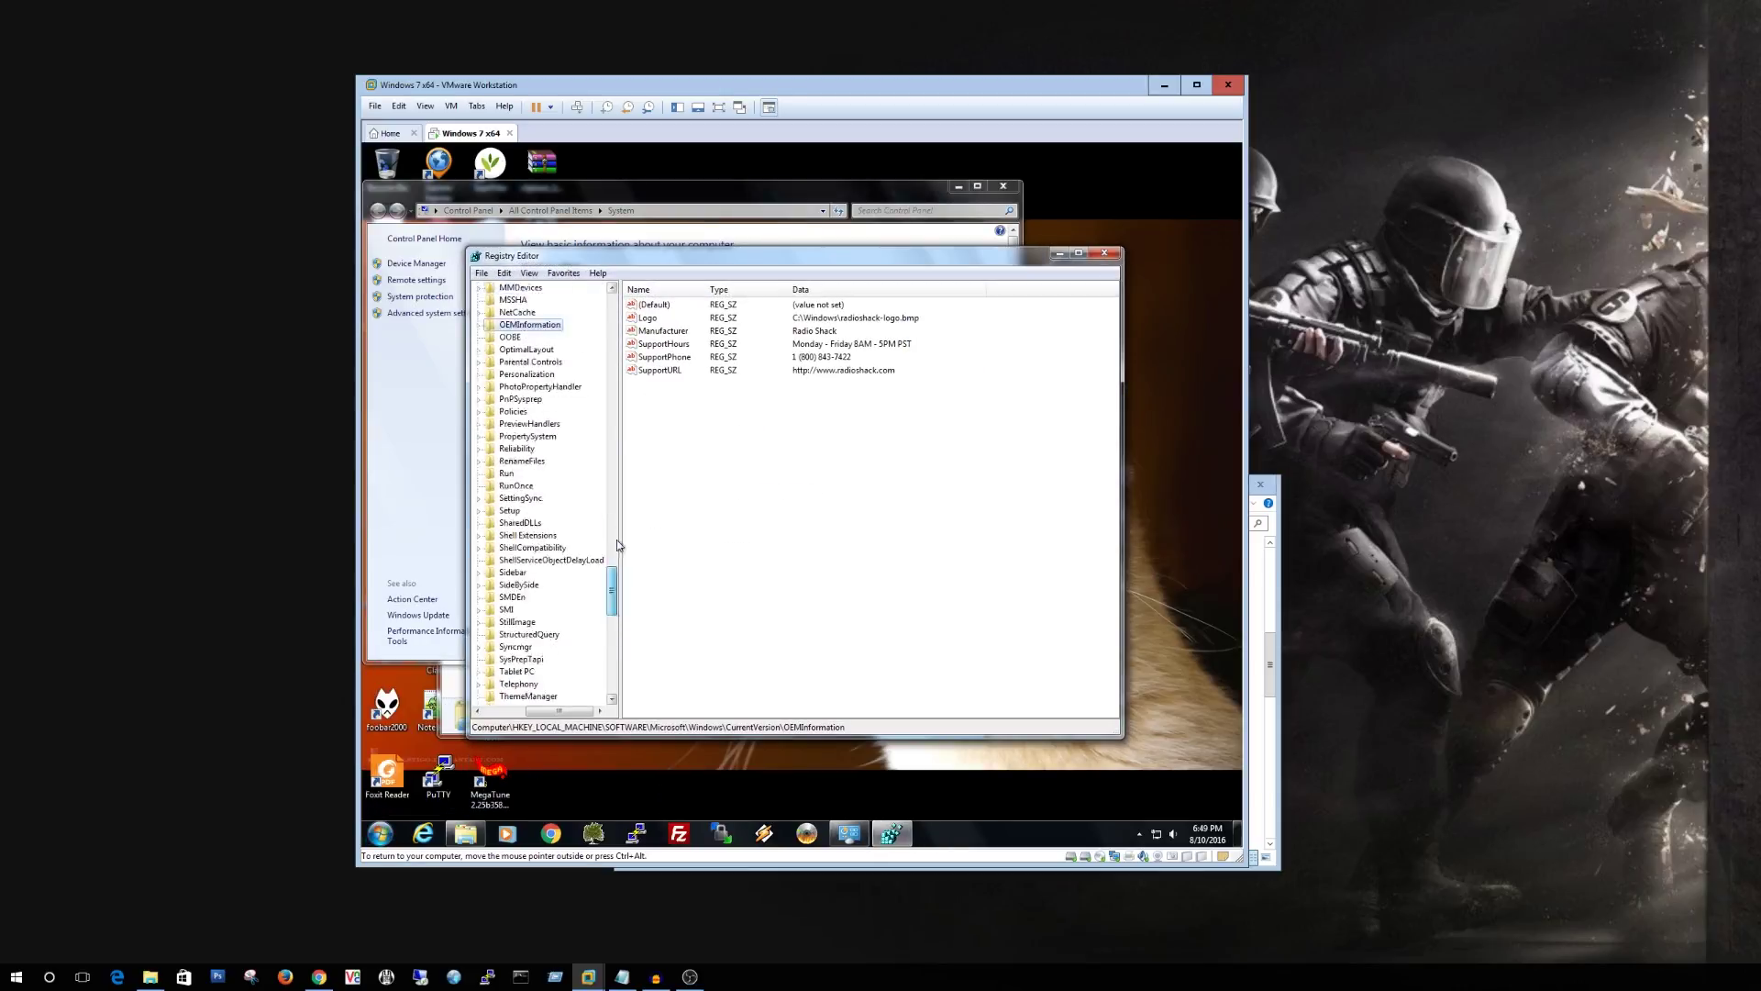
pyautogui.scroll(10, 618, 545)
pyautogui.moveTo(560, 711); pyautogui.dragTo(517, 711)
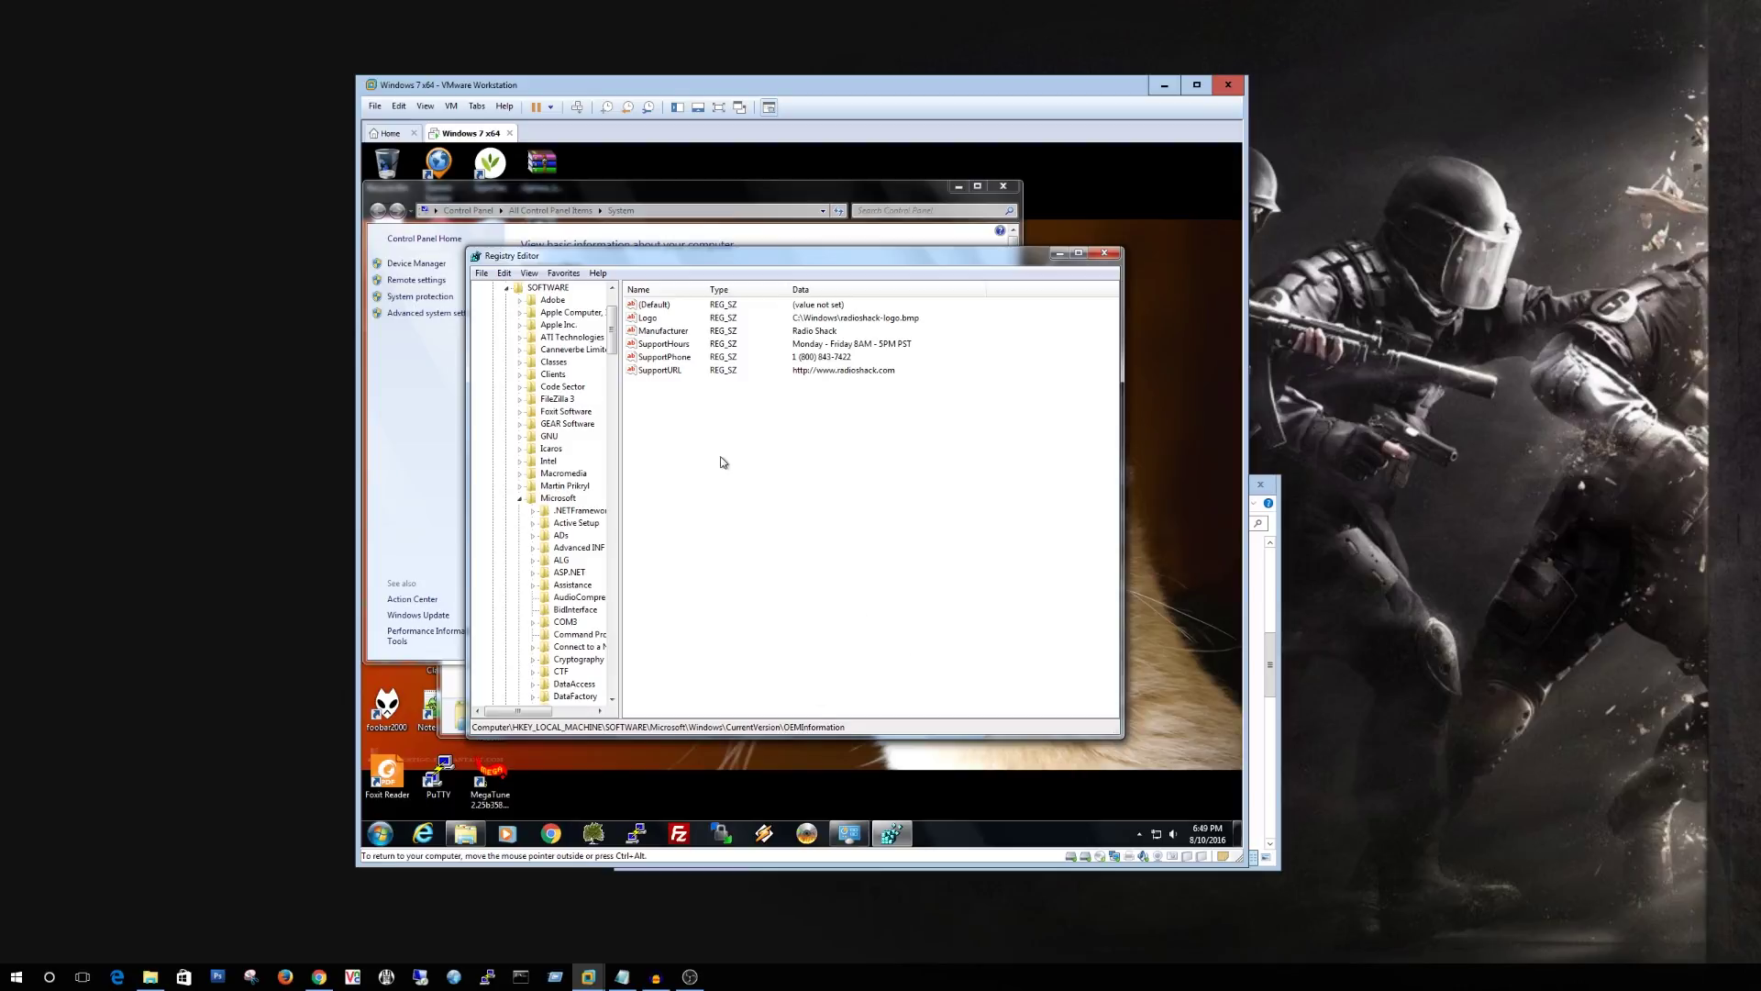
pyautogui.moveTo(688, 408); pyautogui.dragTo(633, 312)
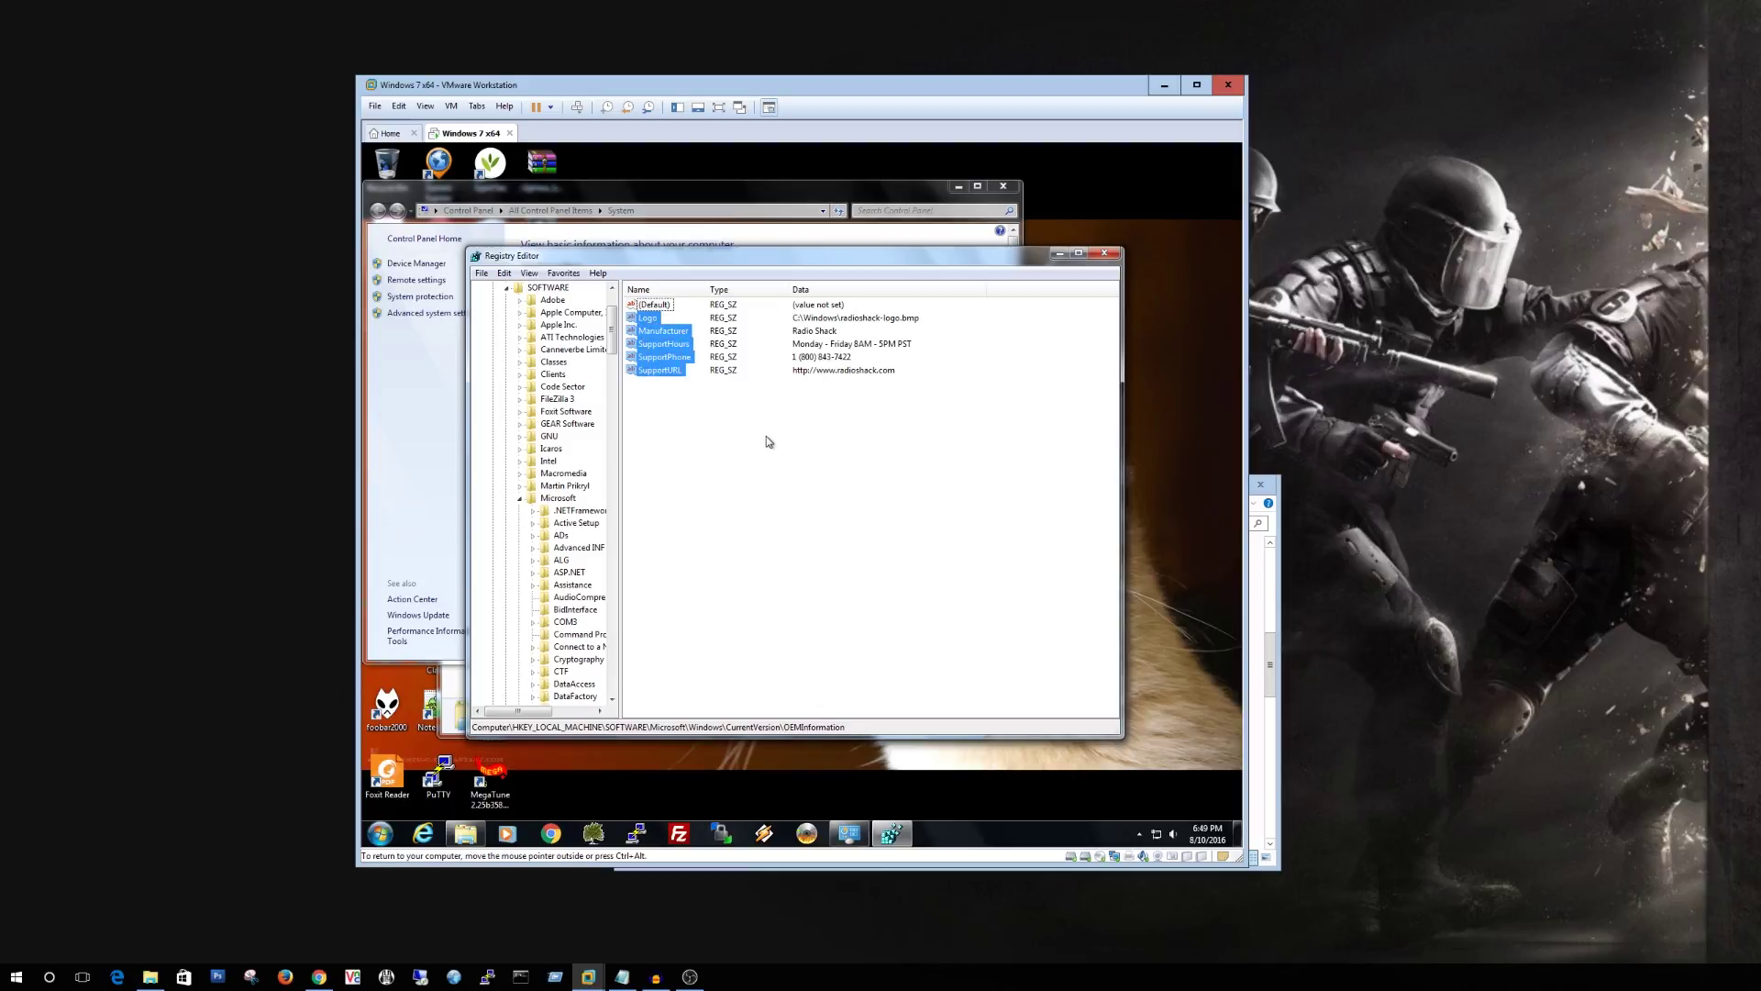
pyautogui.rightClick(696, 412)
pyautogui.moveTo(751, 427)
pyautogui.click(815, 445)
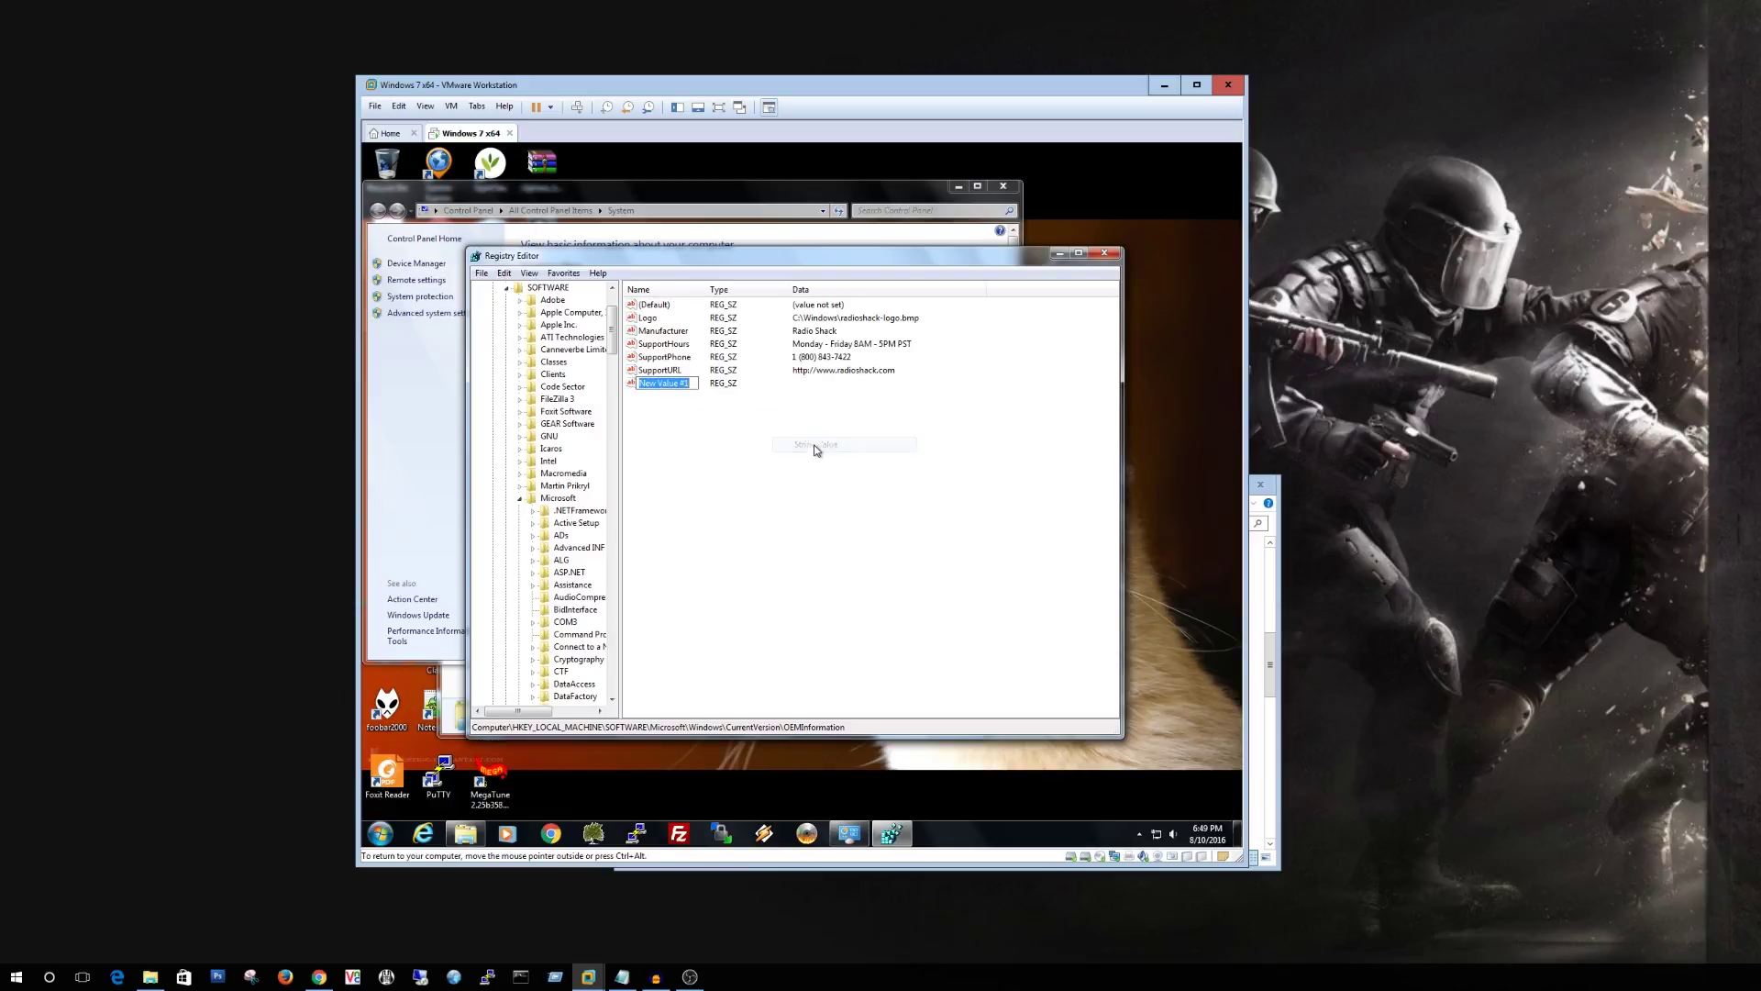
pyautogui.write('Logo')
pyautogui.press('Return')
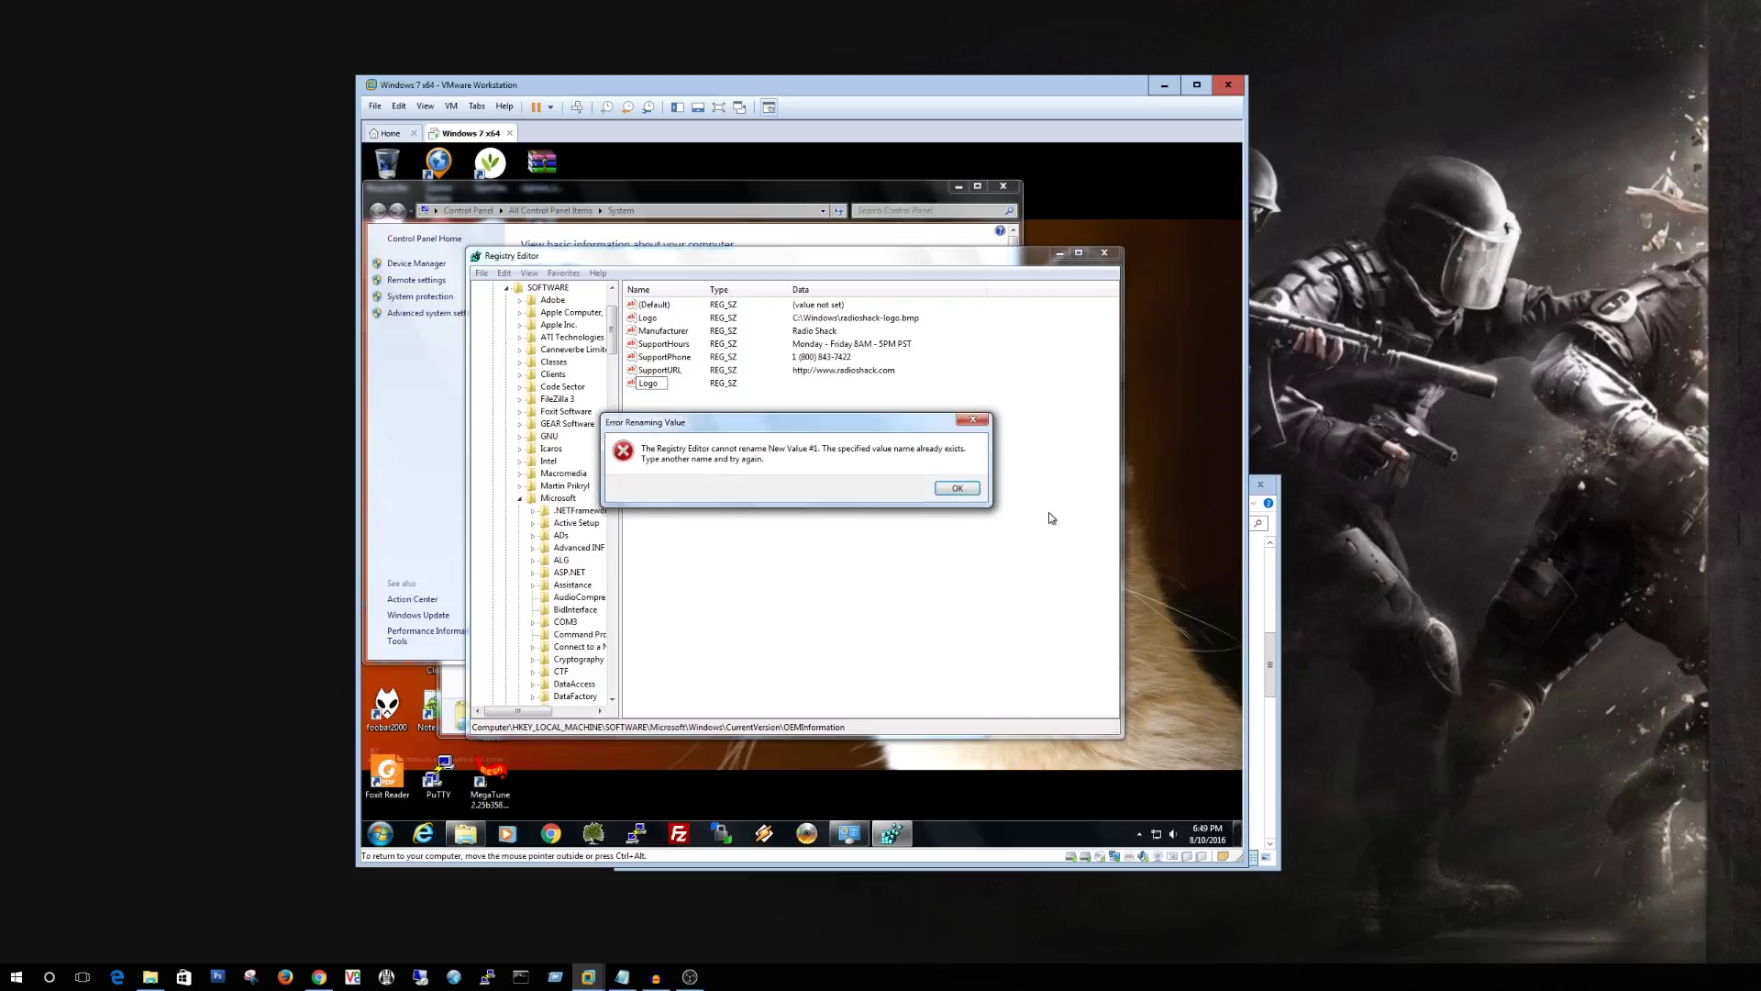
pyautogui.click(955, 487)
pyautogui.rightClick(654, 384)
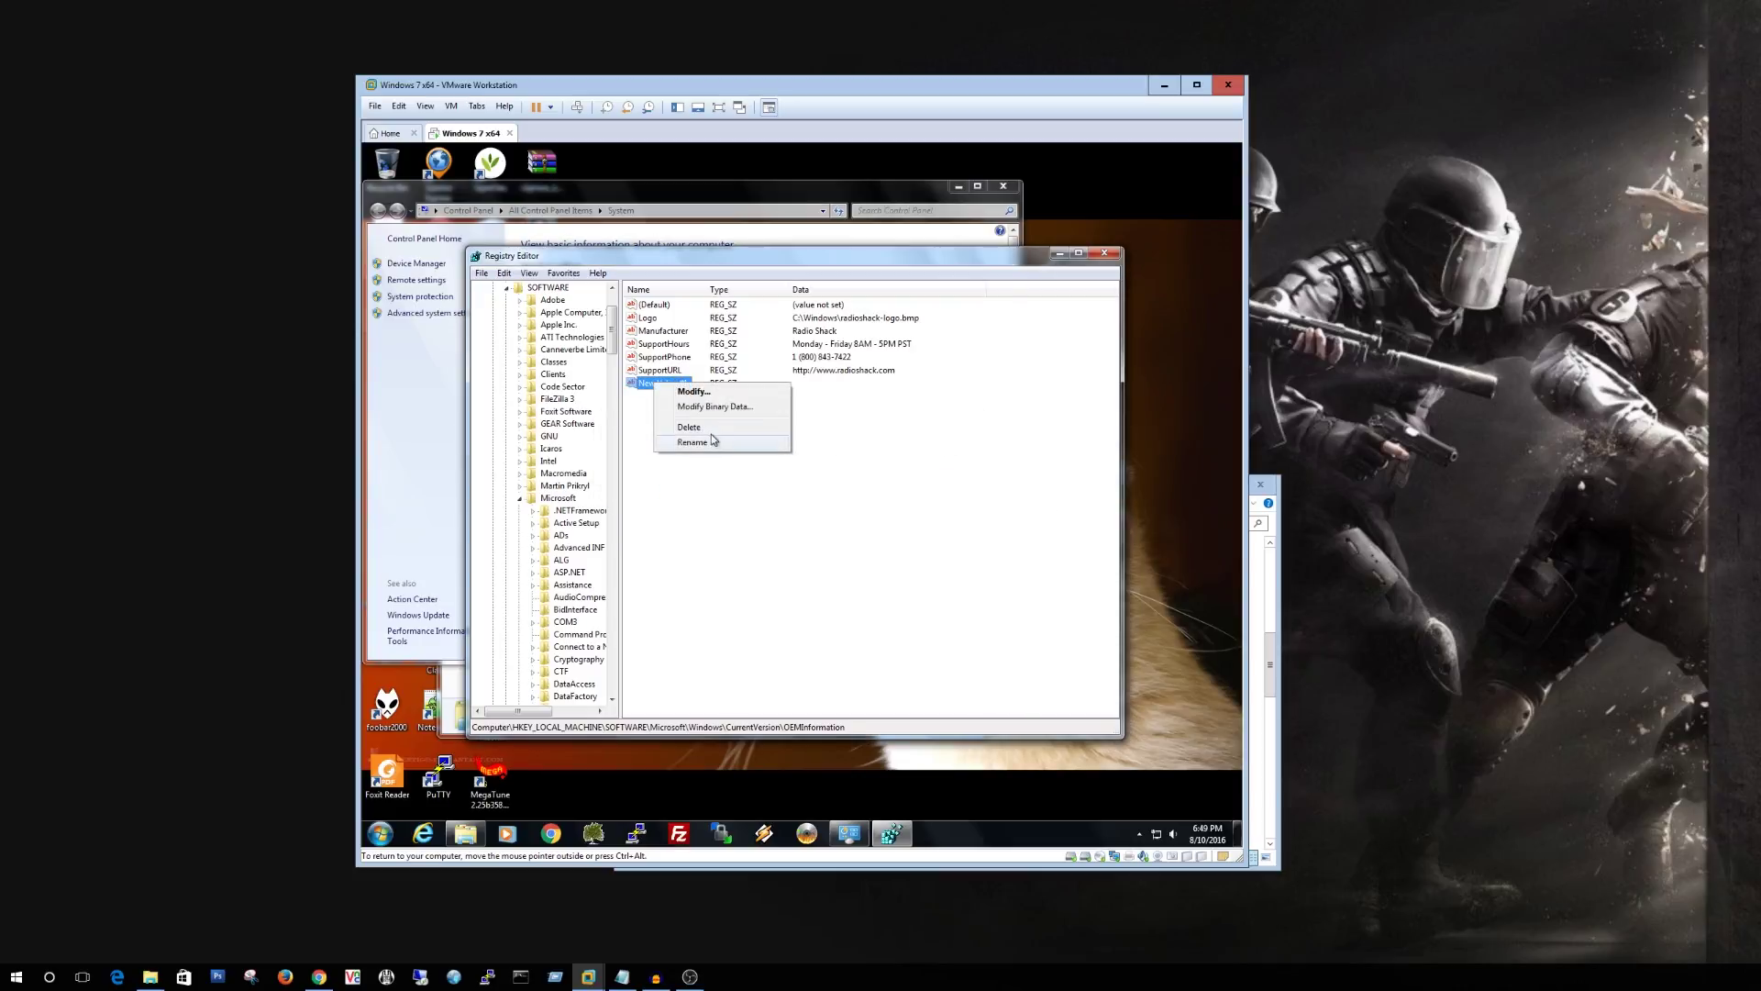
pyautogui.click(688, 426)
pyautogui.press('Return')
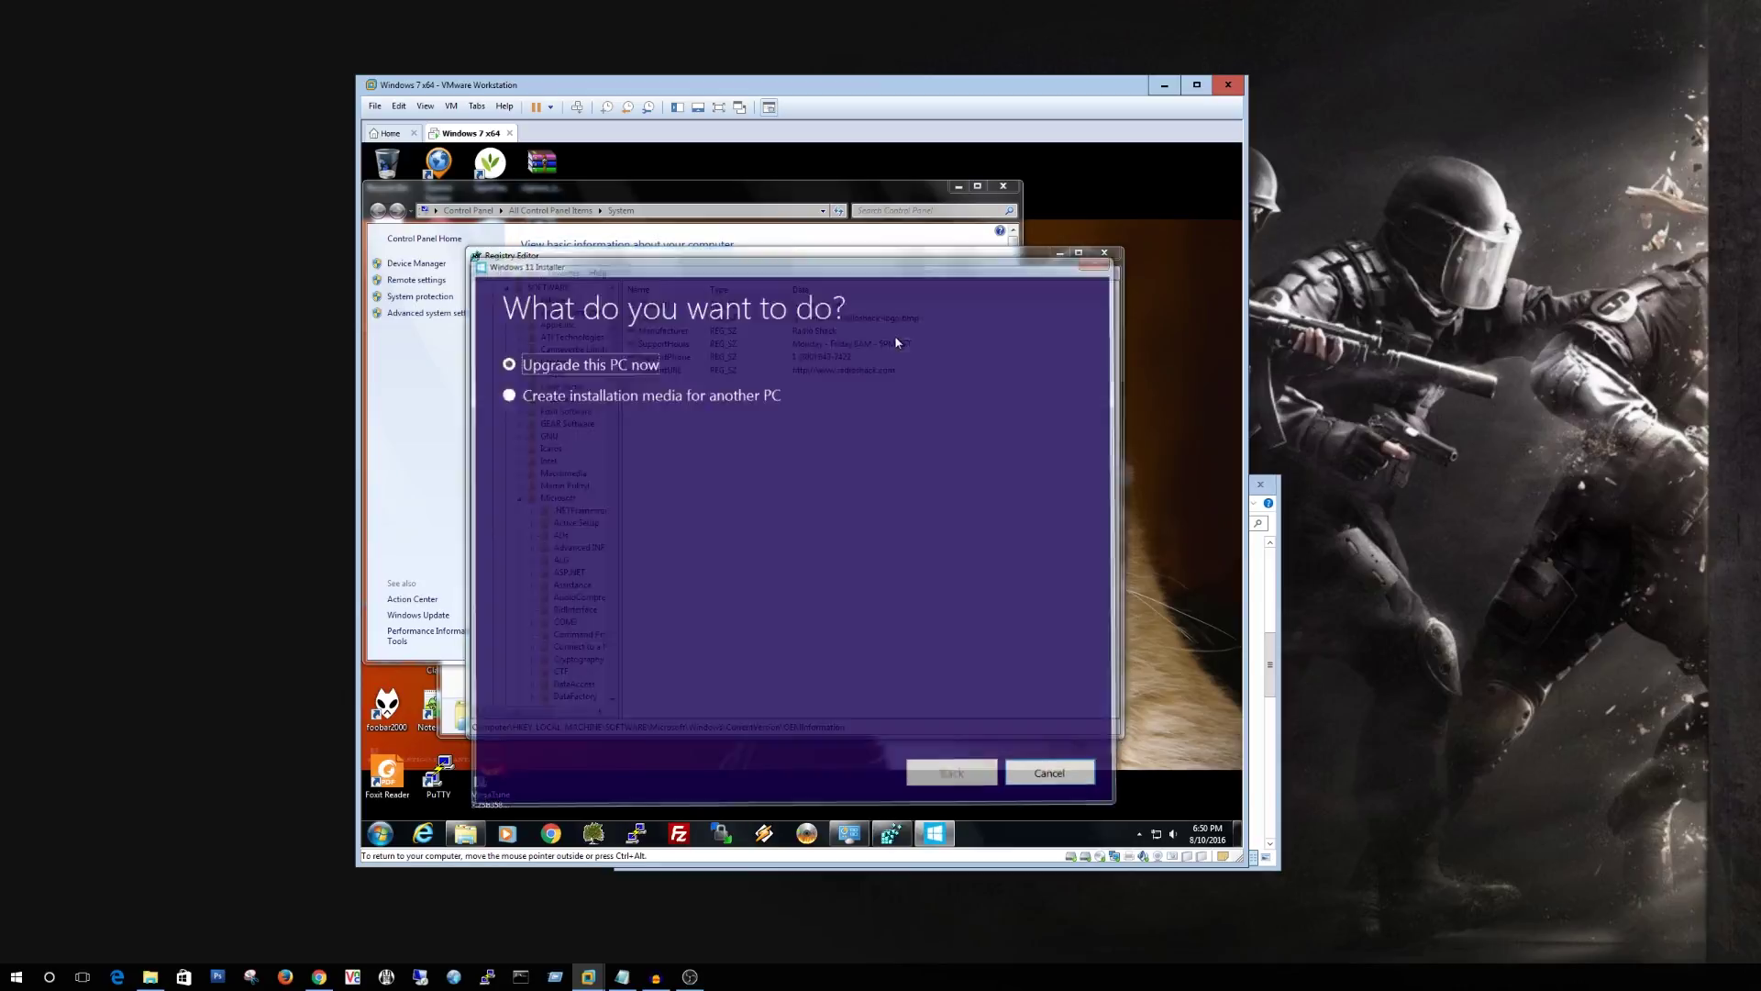
pyautogui.click(1082, 773)
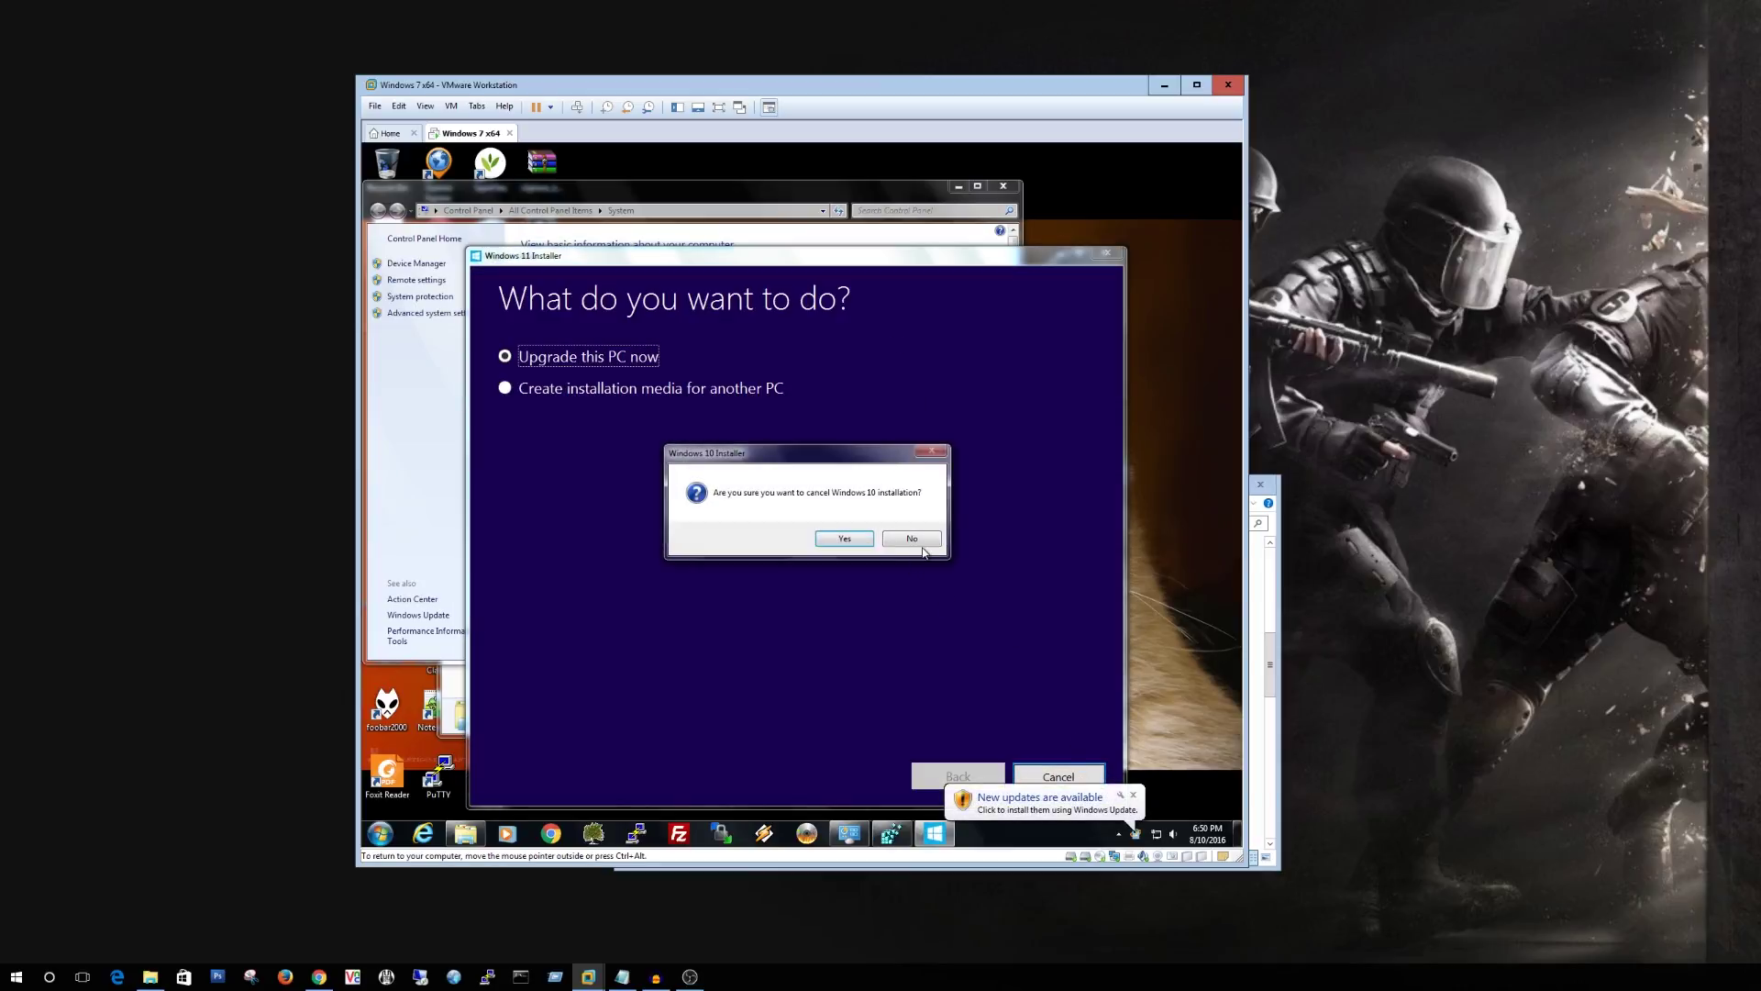
pyautogui.press('Return')
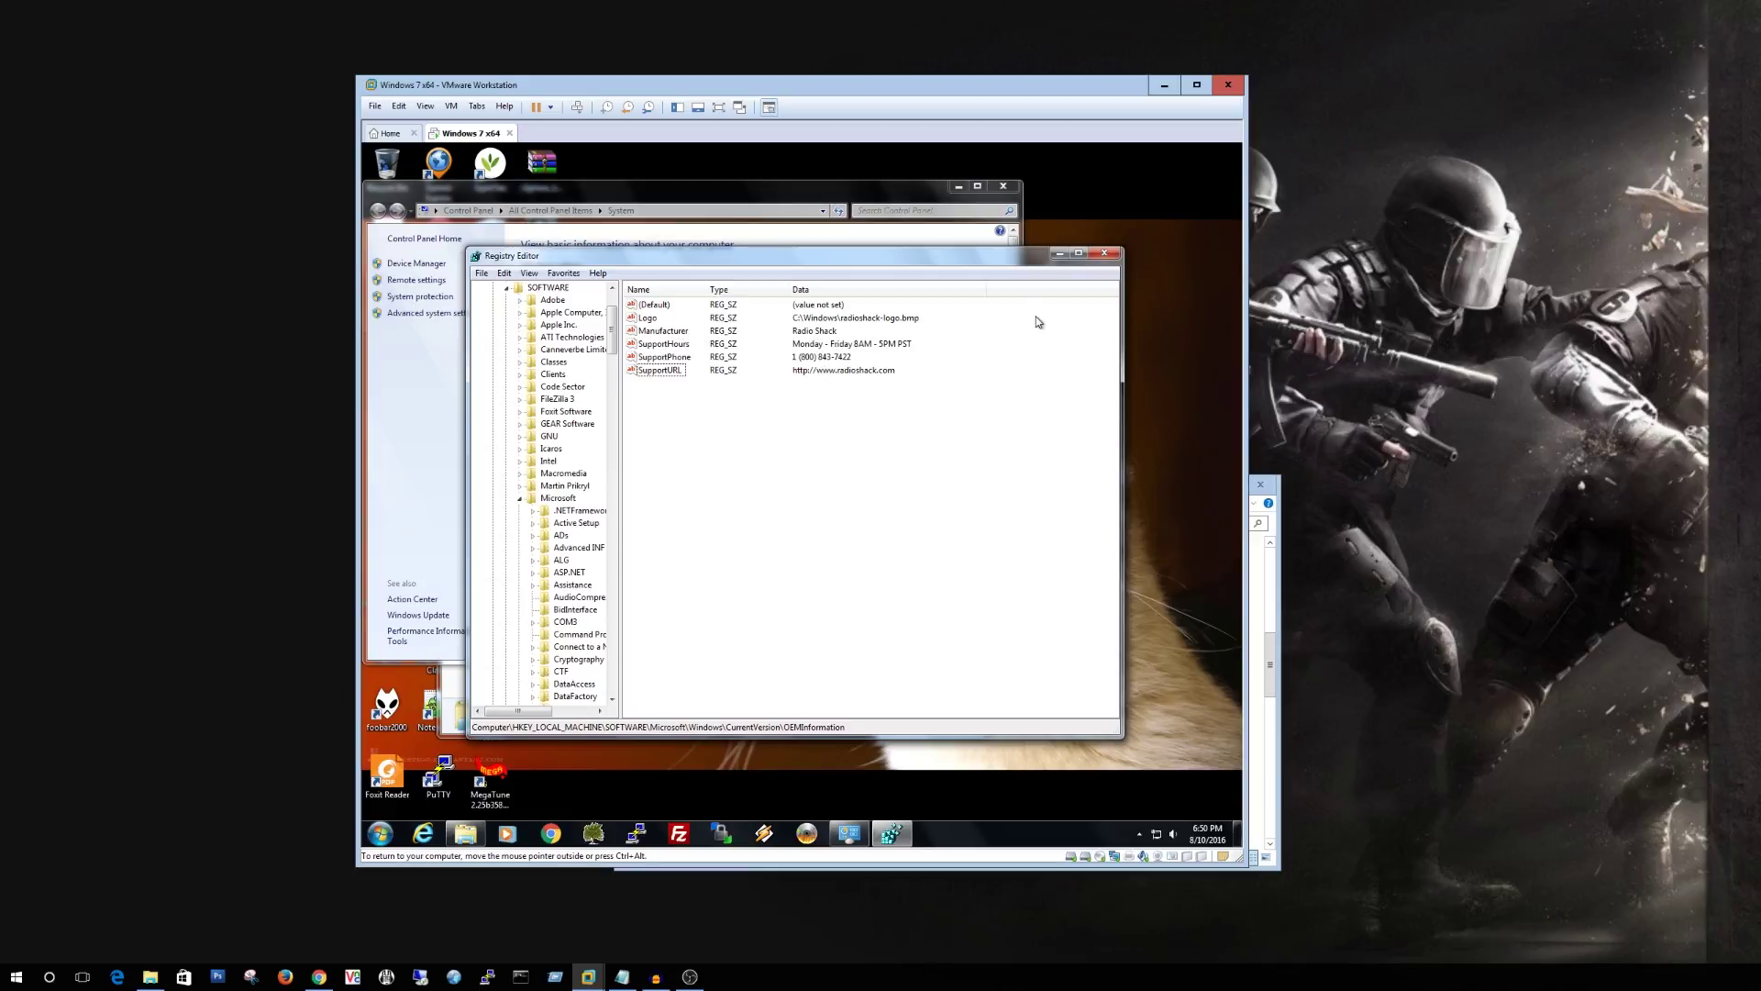
pyautogui.click(1104, 253)
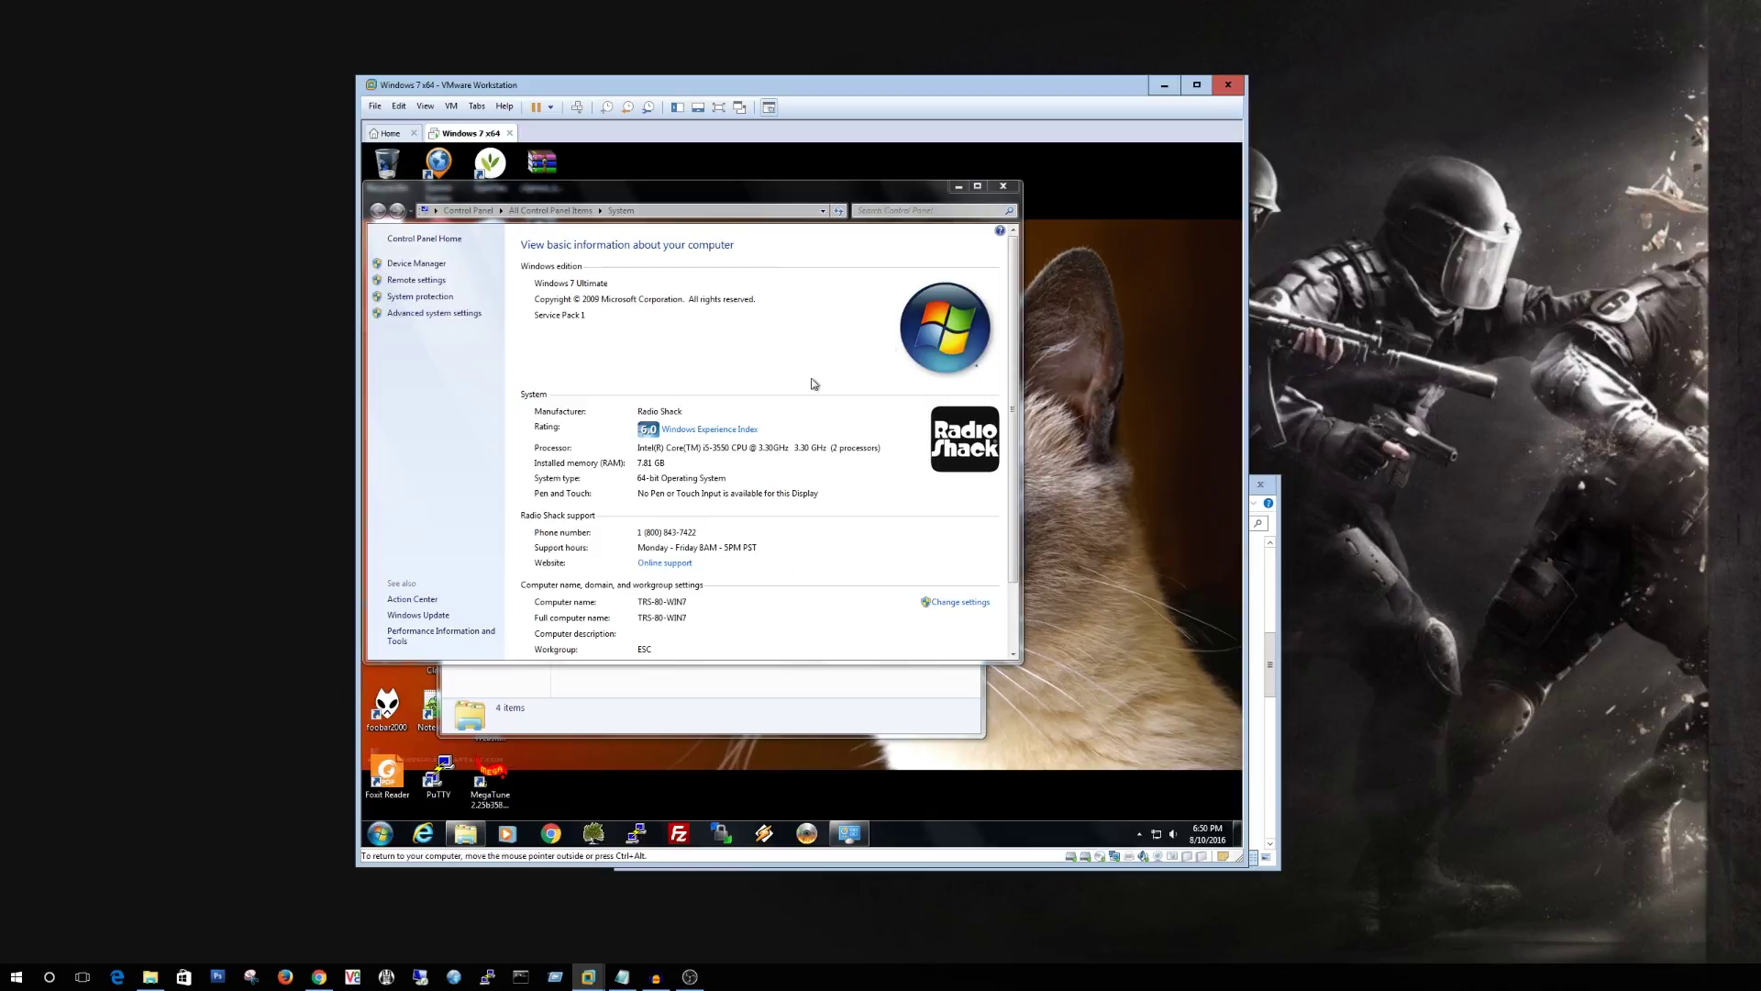
# - Close the guest's System and Computer windows and shut down the Windows 7 guest
pyautogui.click(1002, 186)
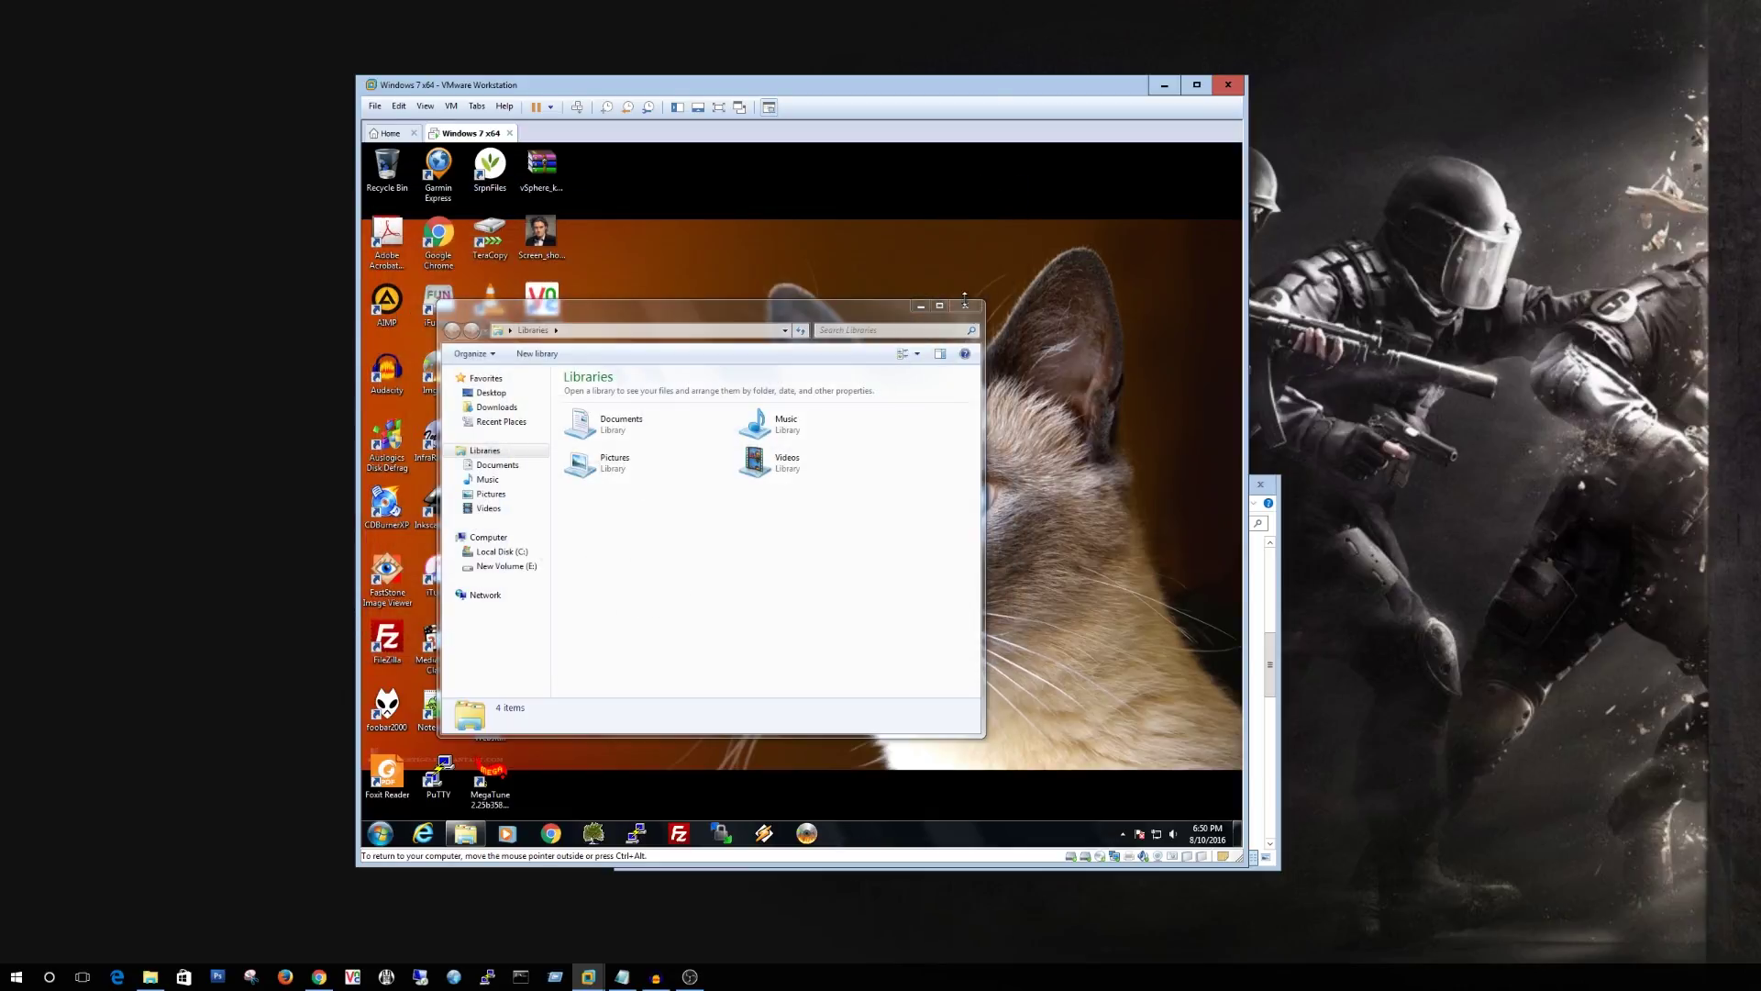
pyautogui.click(964, 304)
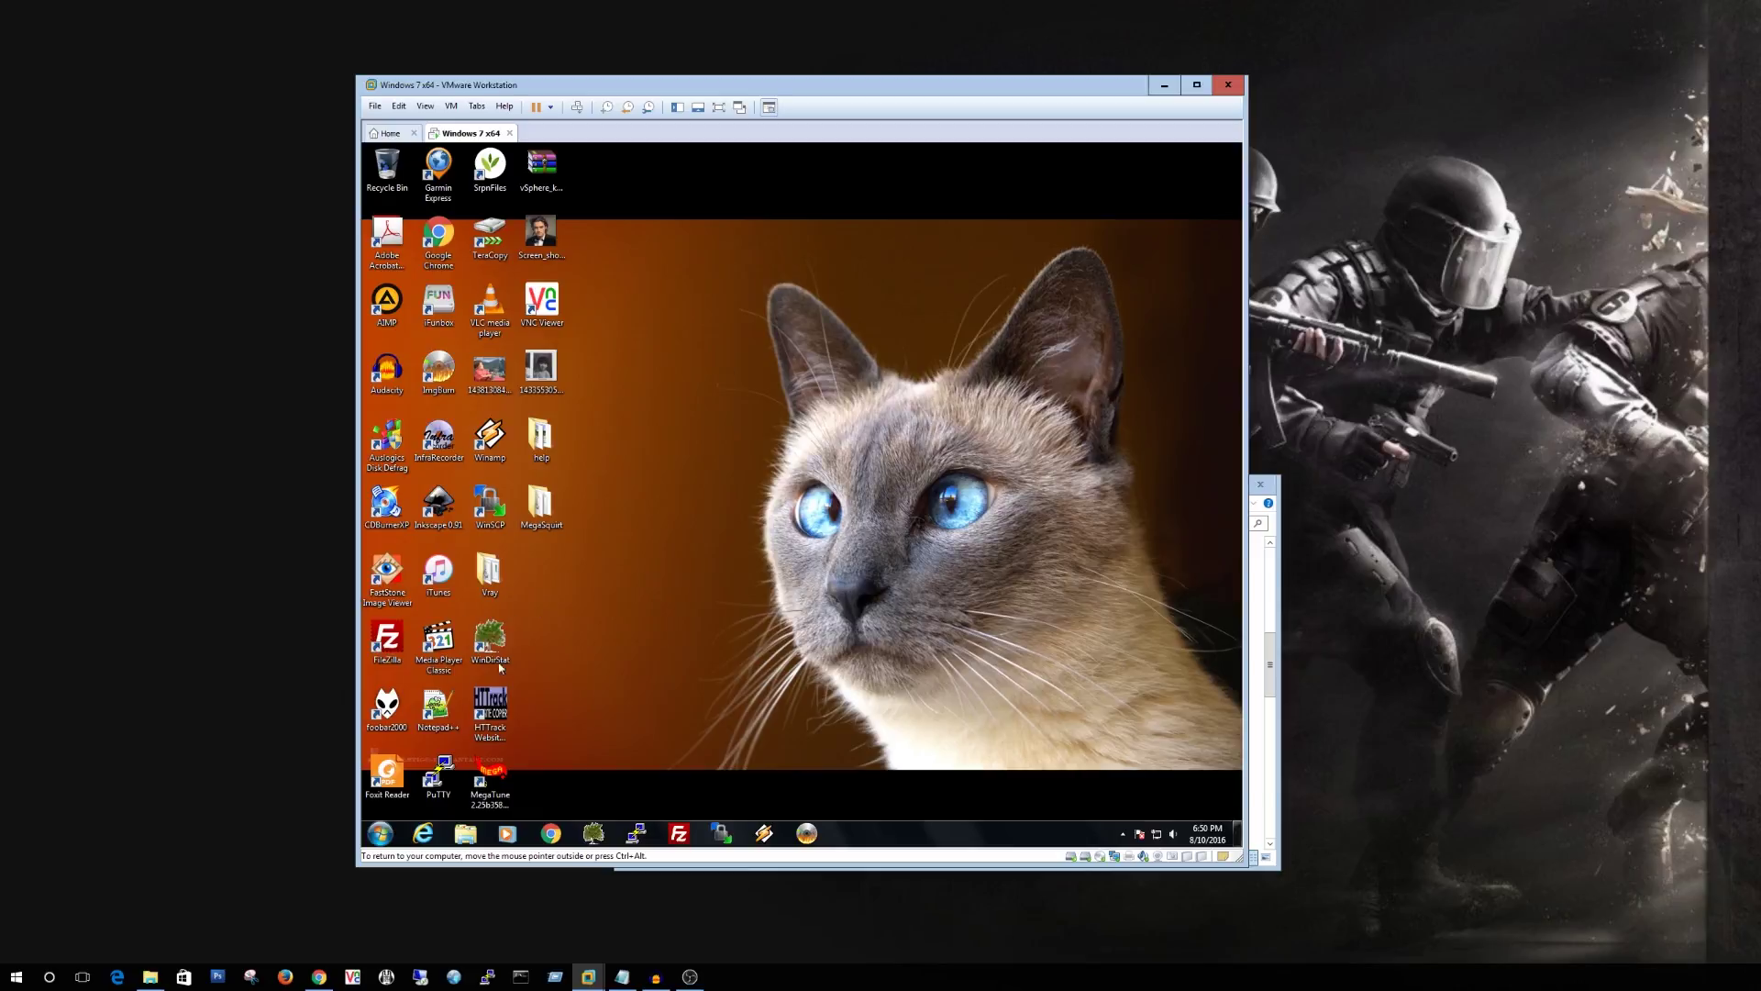
pyautogui.click(380, 833)
pyautogui.click(566, 798)
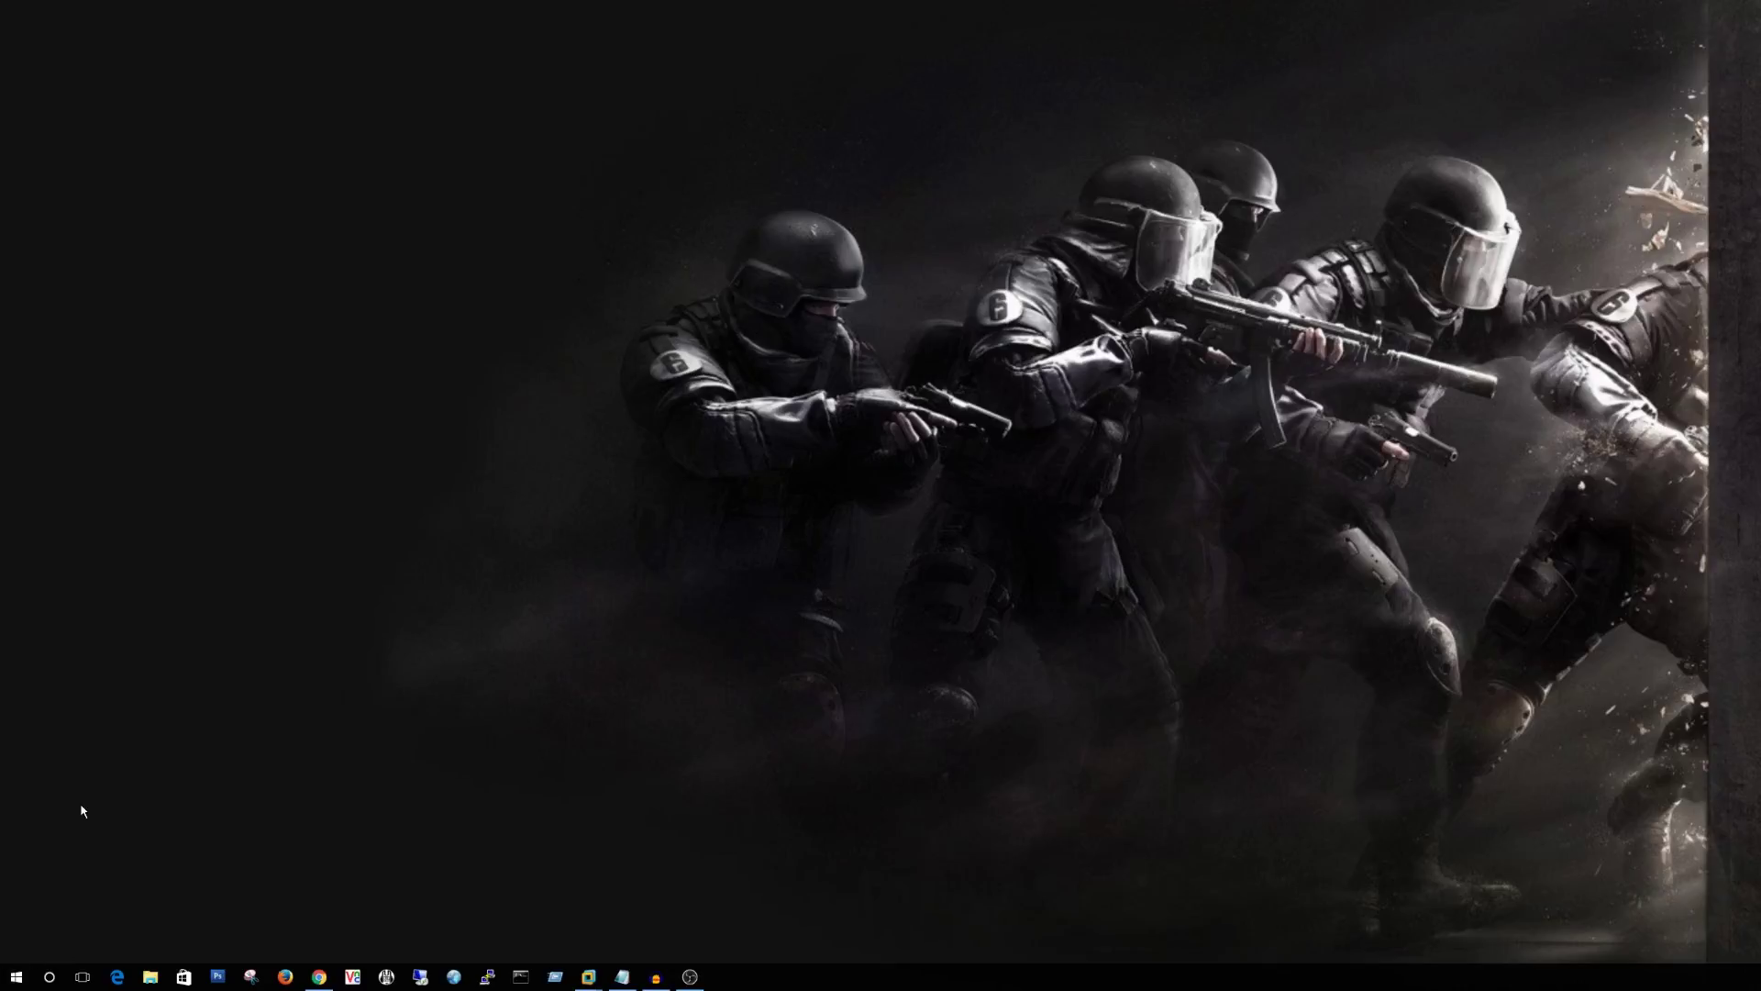
pyautogui.click(17, 980)
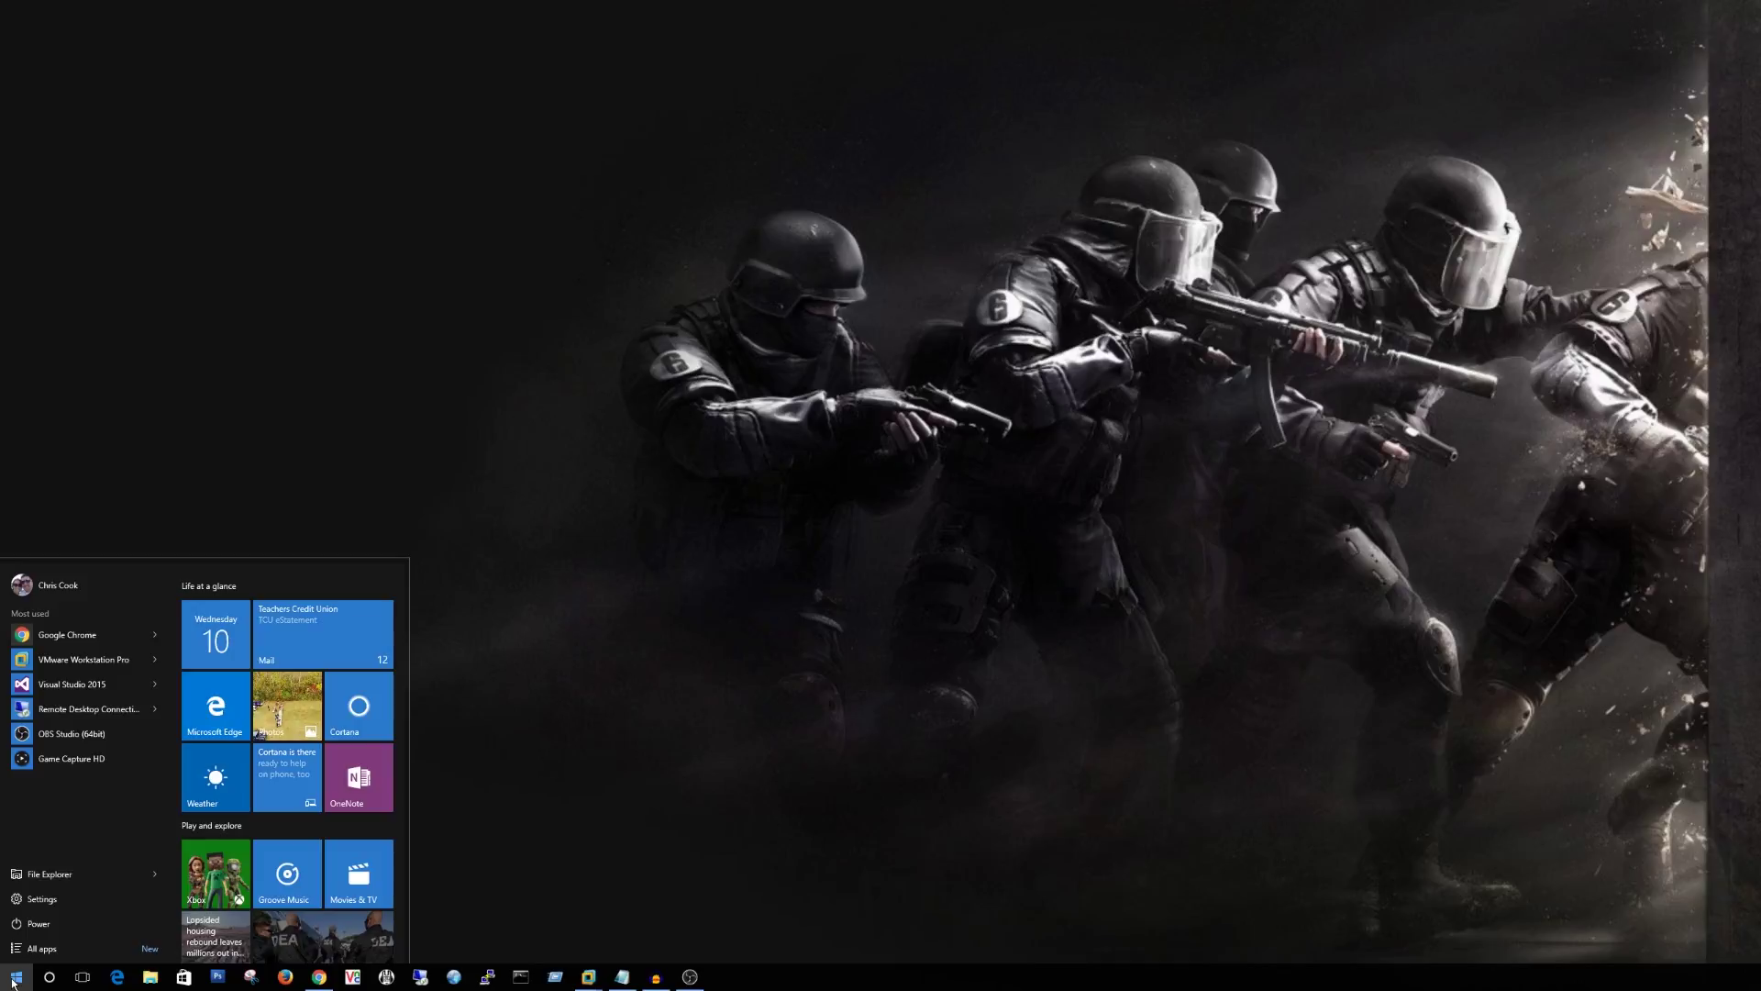
pyautogui.click(690, 658)
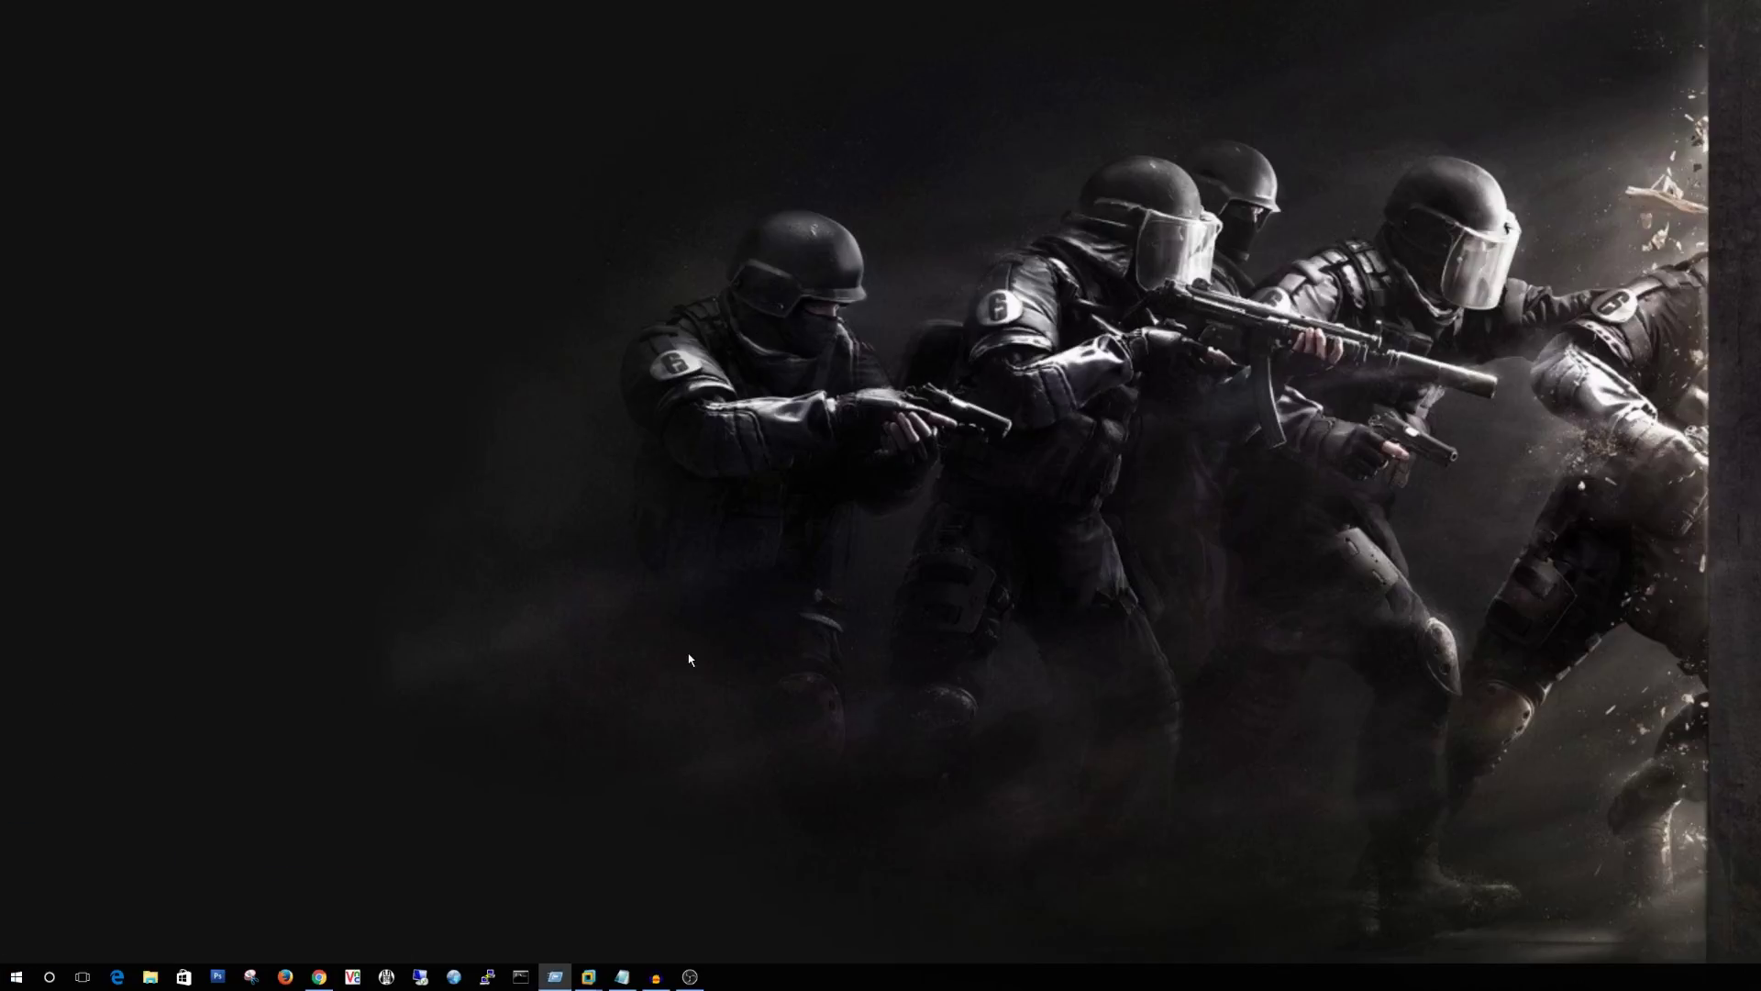
# - Open File Explorer at the C: drive and enter Program Files (x86)
pyautogui.press('super+e')
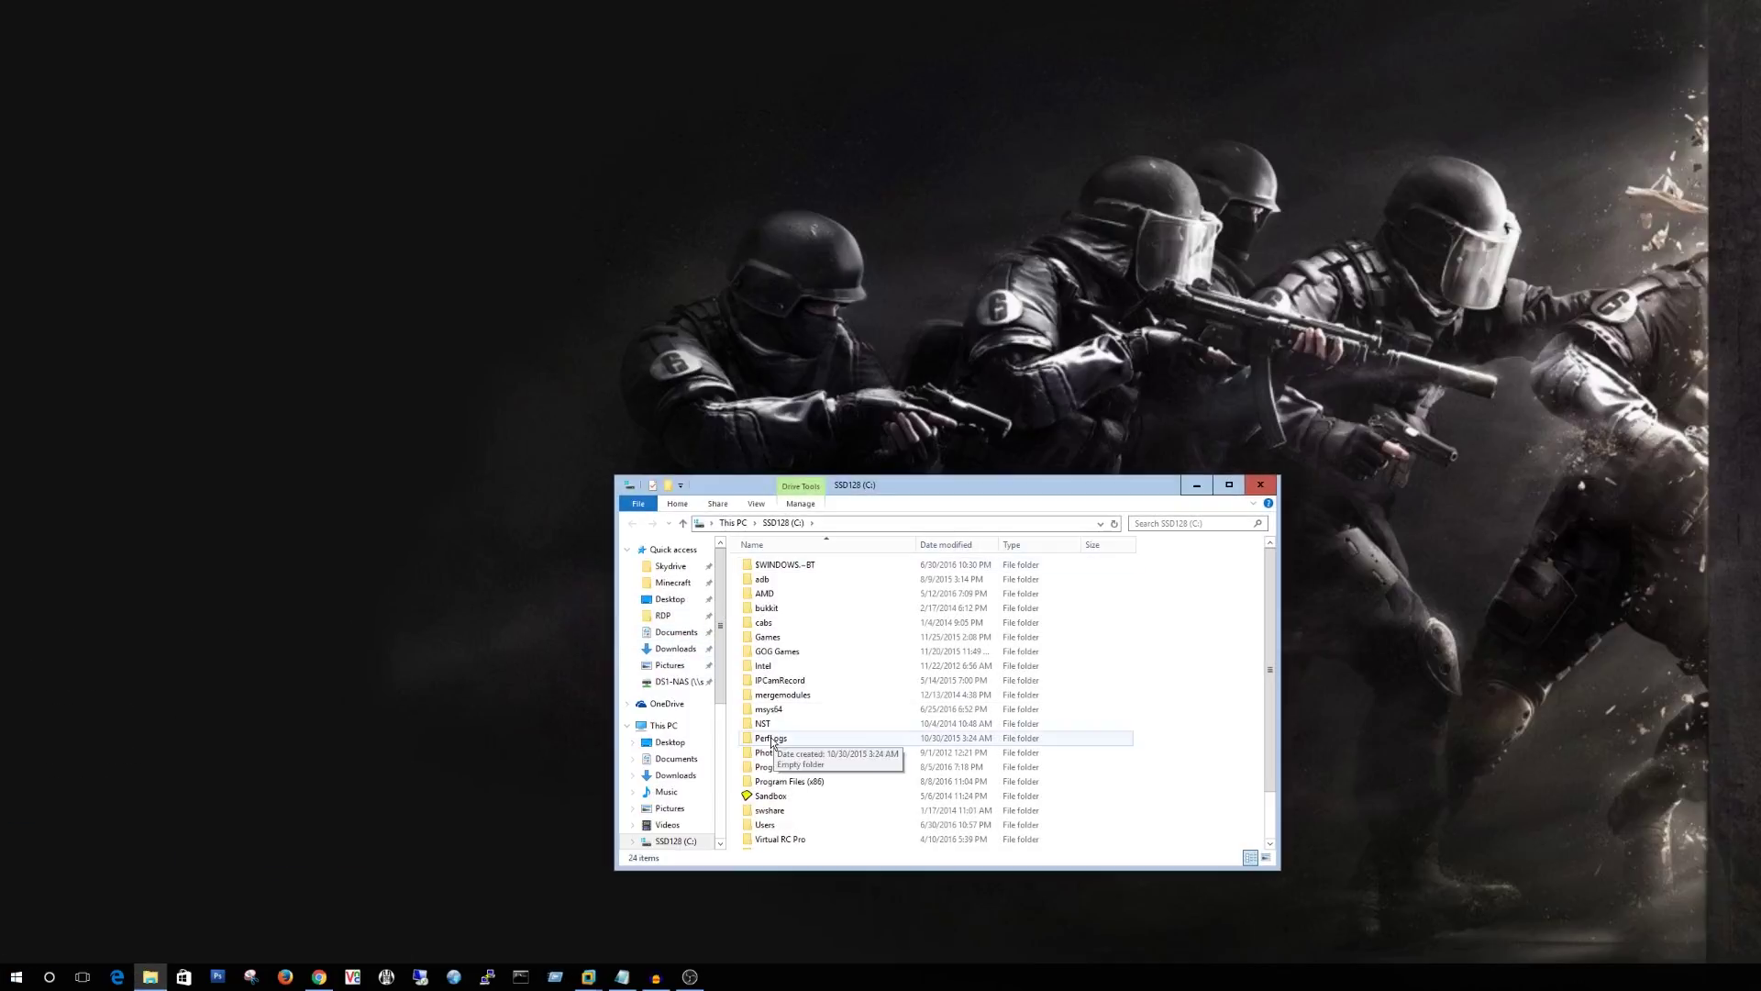
pyautogui.click(775, 738)
pyautogui.doubleClick(824, 780)
pyautogui.scroll(-20, 849, 732)
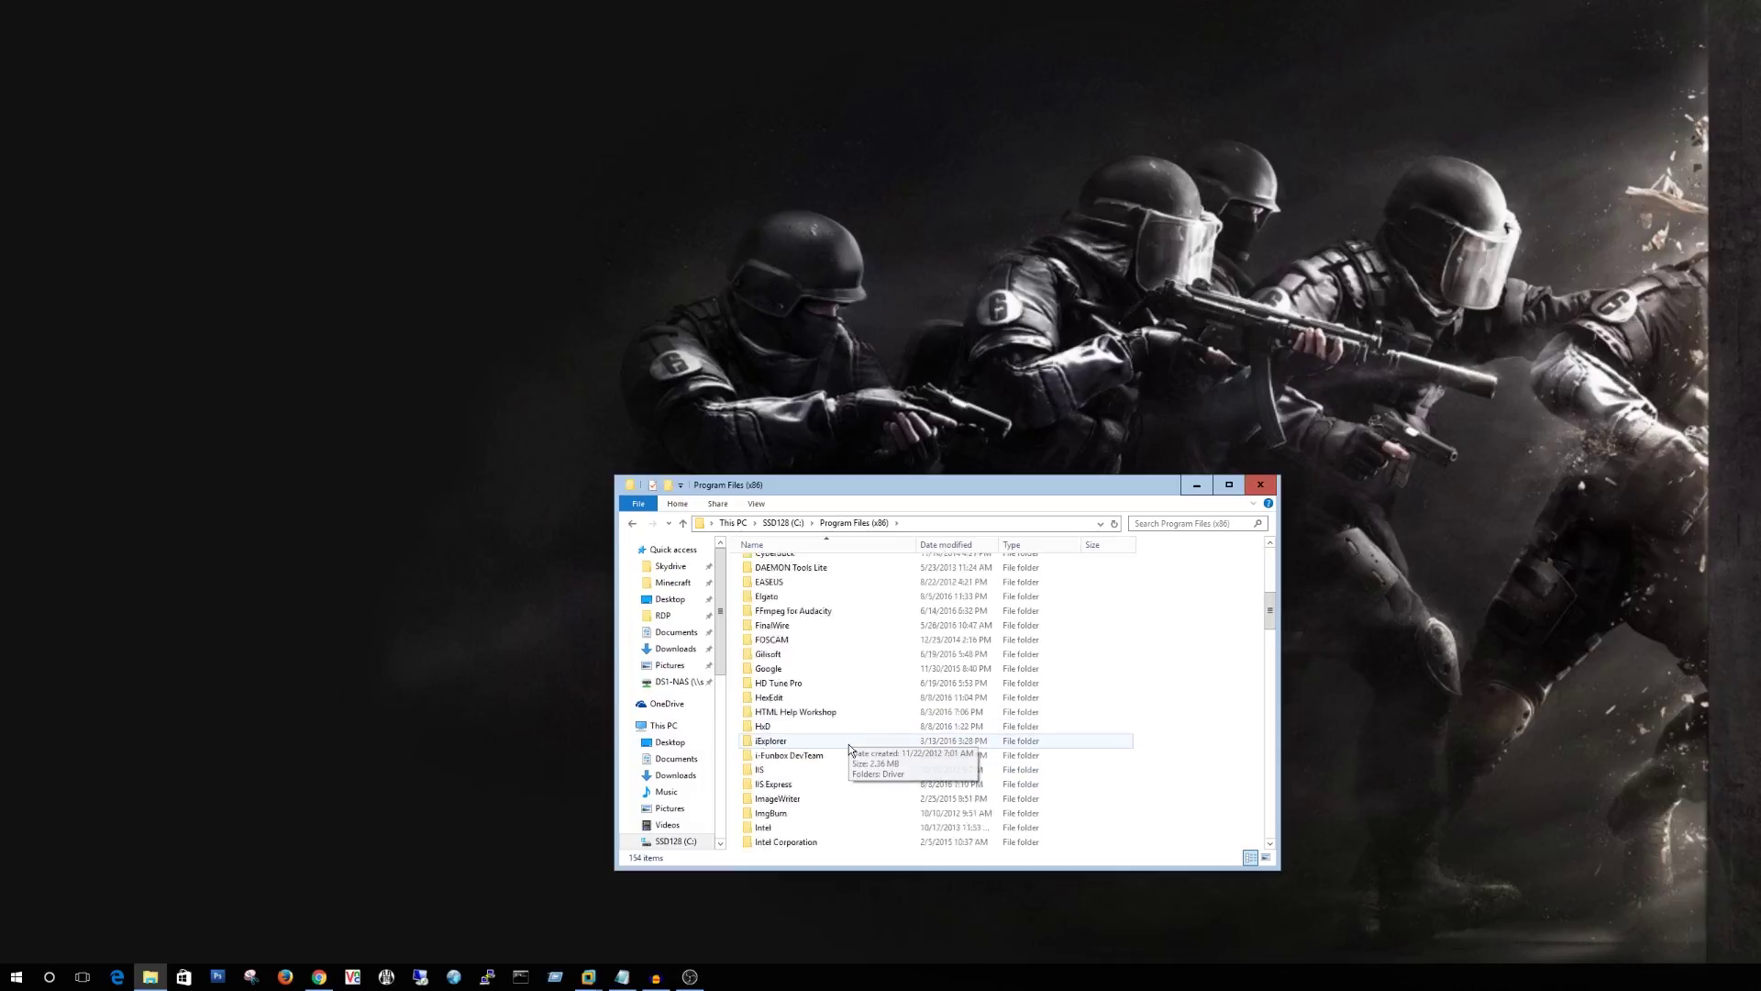
pyautogui.scroll(-20, 855, 743)
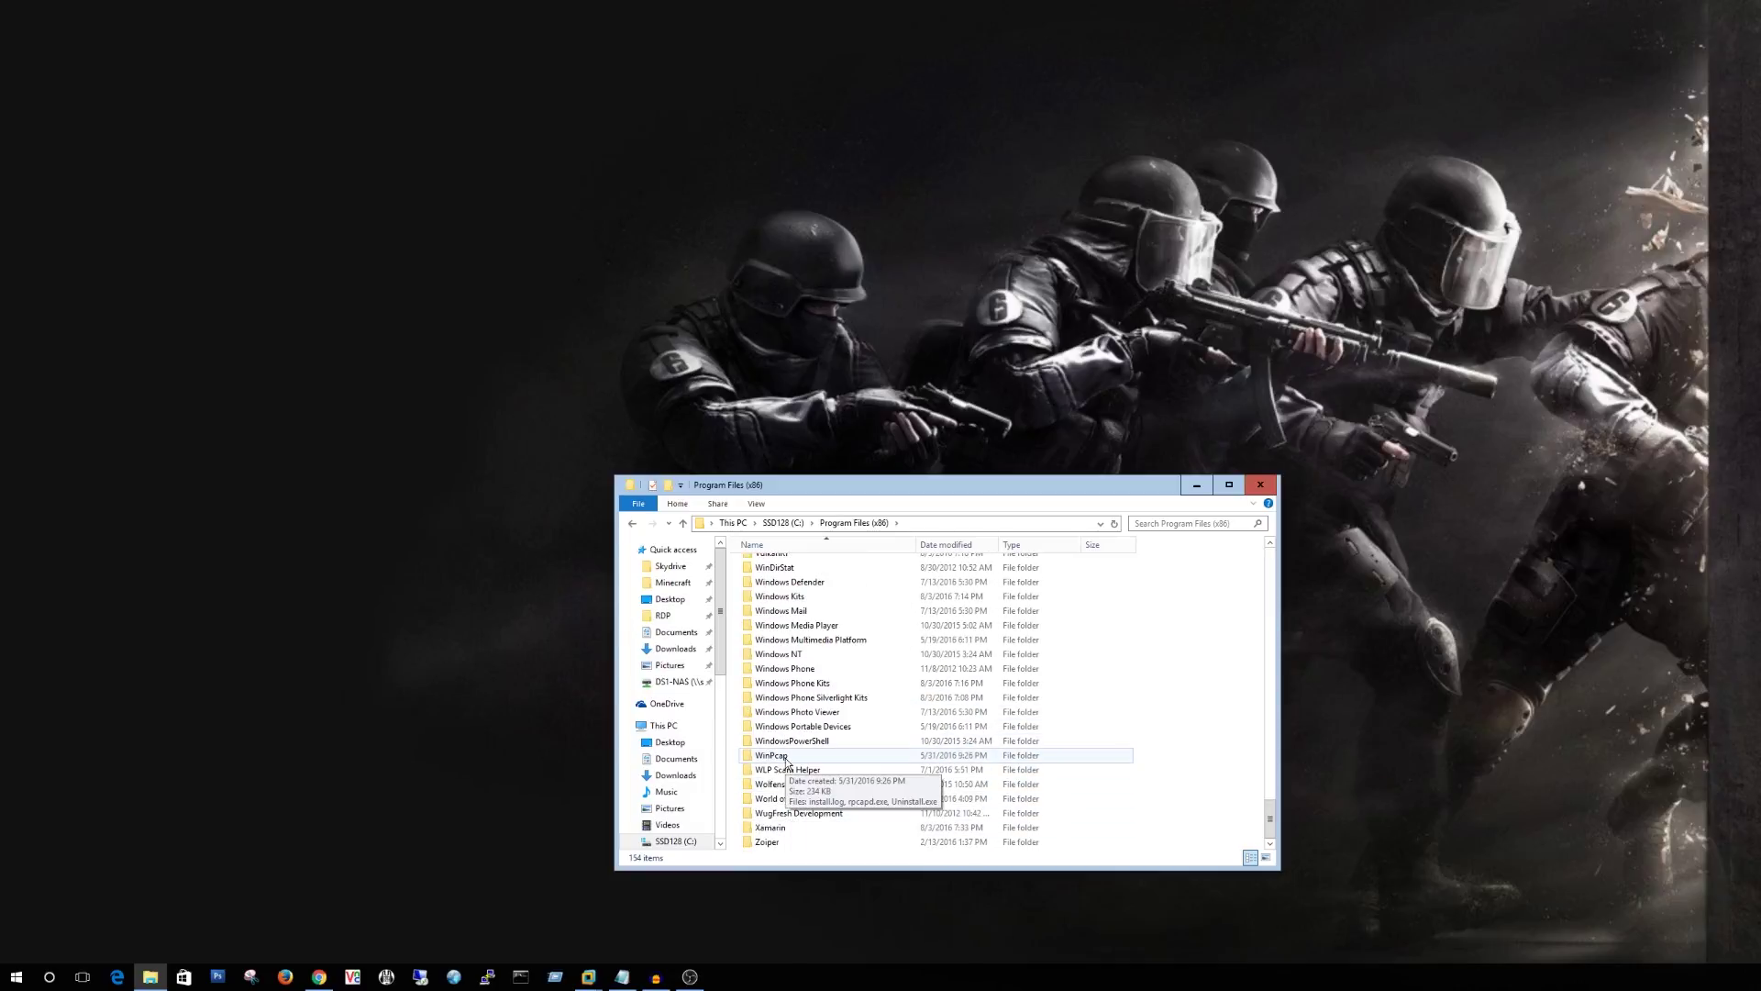
pyautogui.scroll(3, 795, 704)
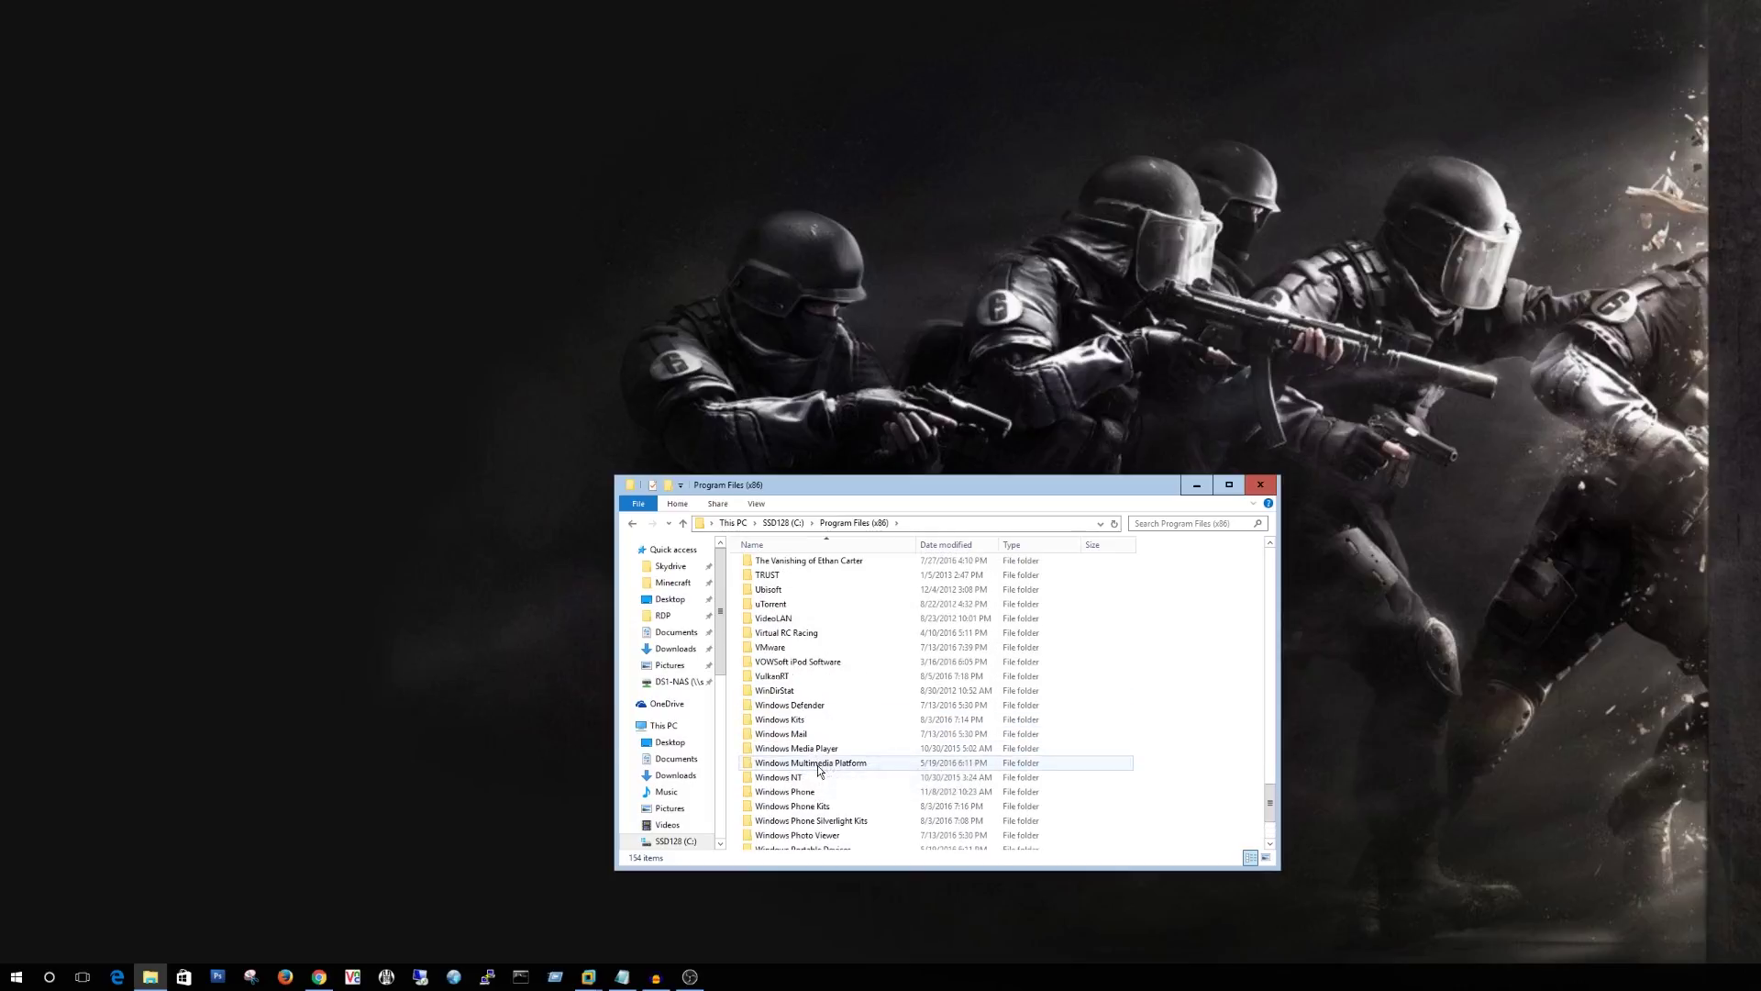
# - Go into VMware\VMware Workstation\x64 and select vmware-vmx.exe
pyautogui.doubleClick(789, 647)
pyautogui.click(785, 640)
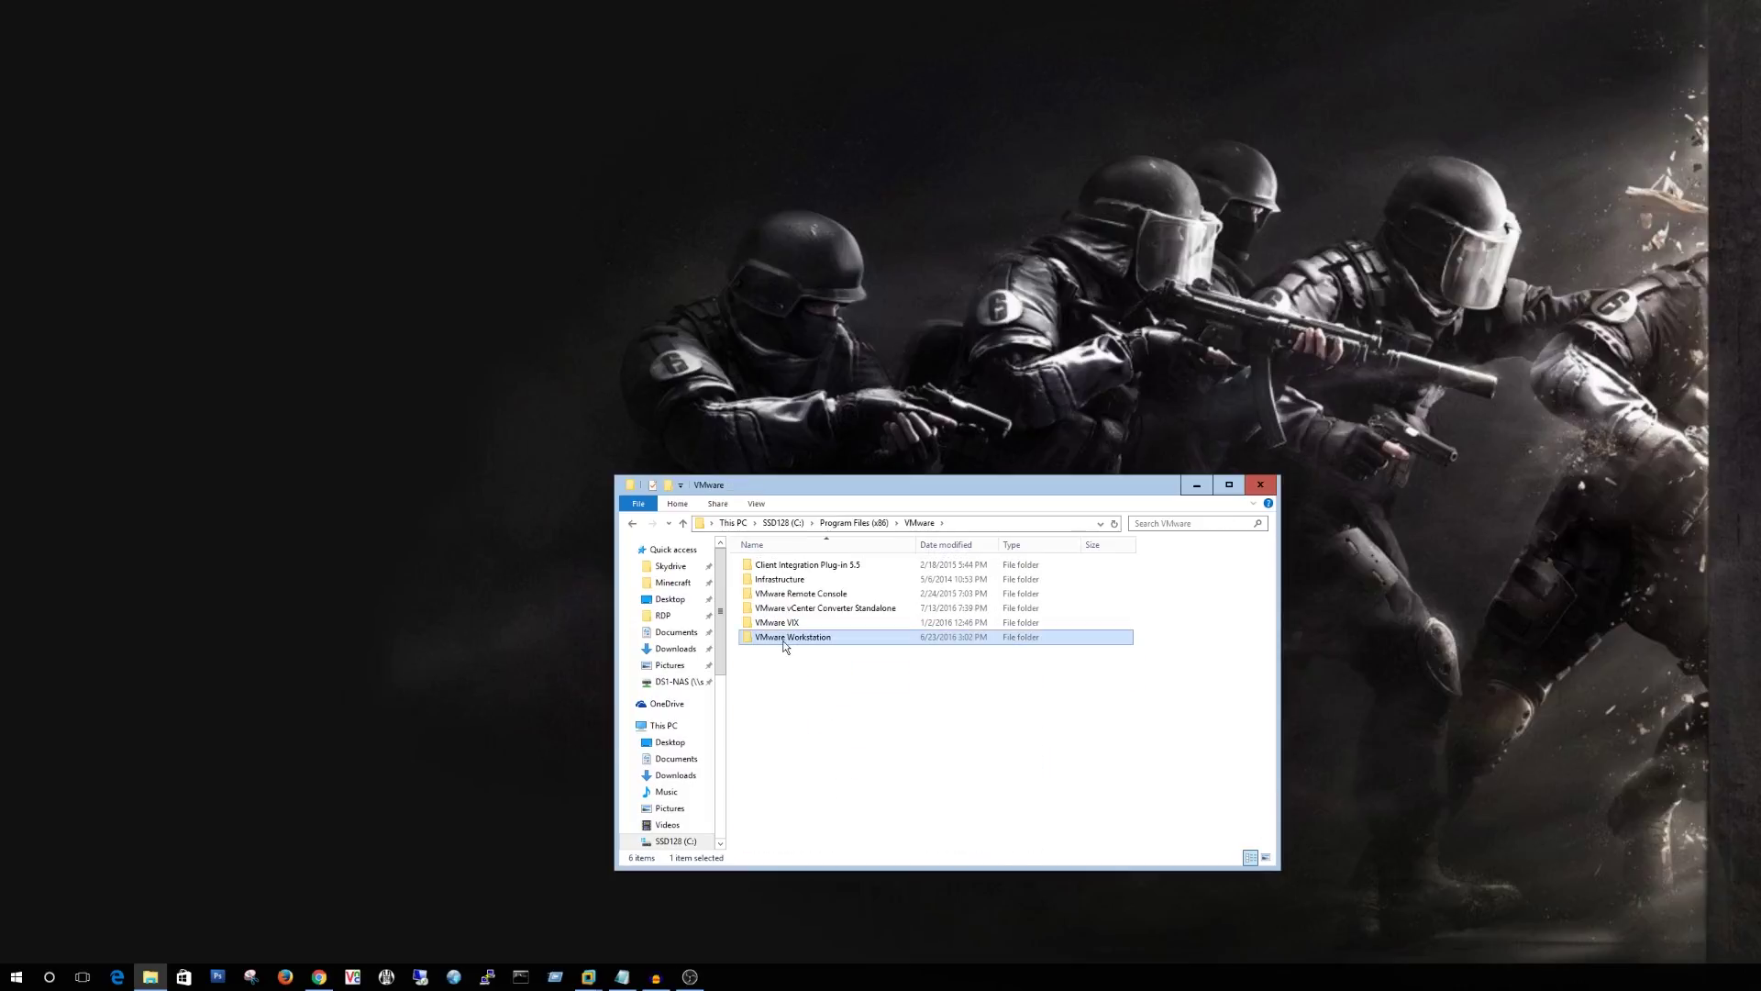
pyautogui.doubleClick(749, 636)
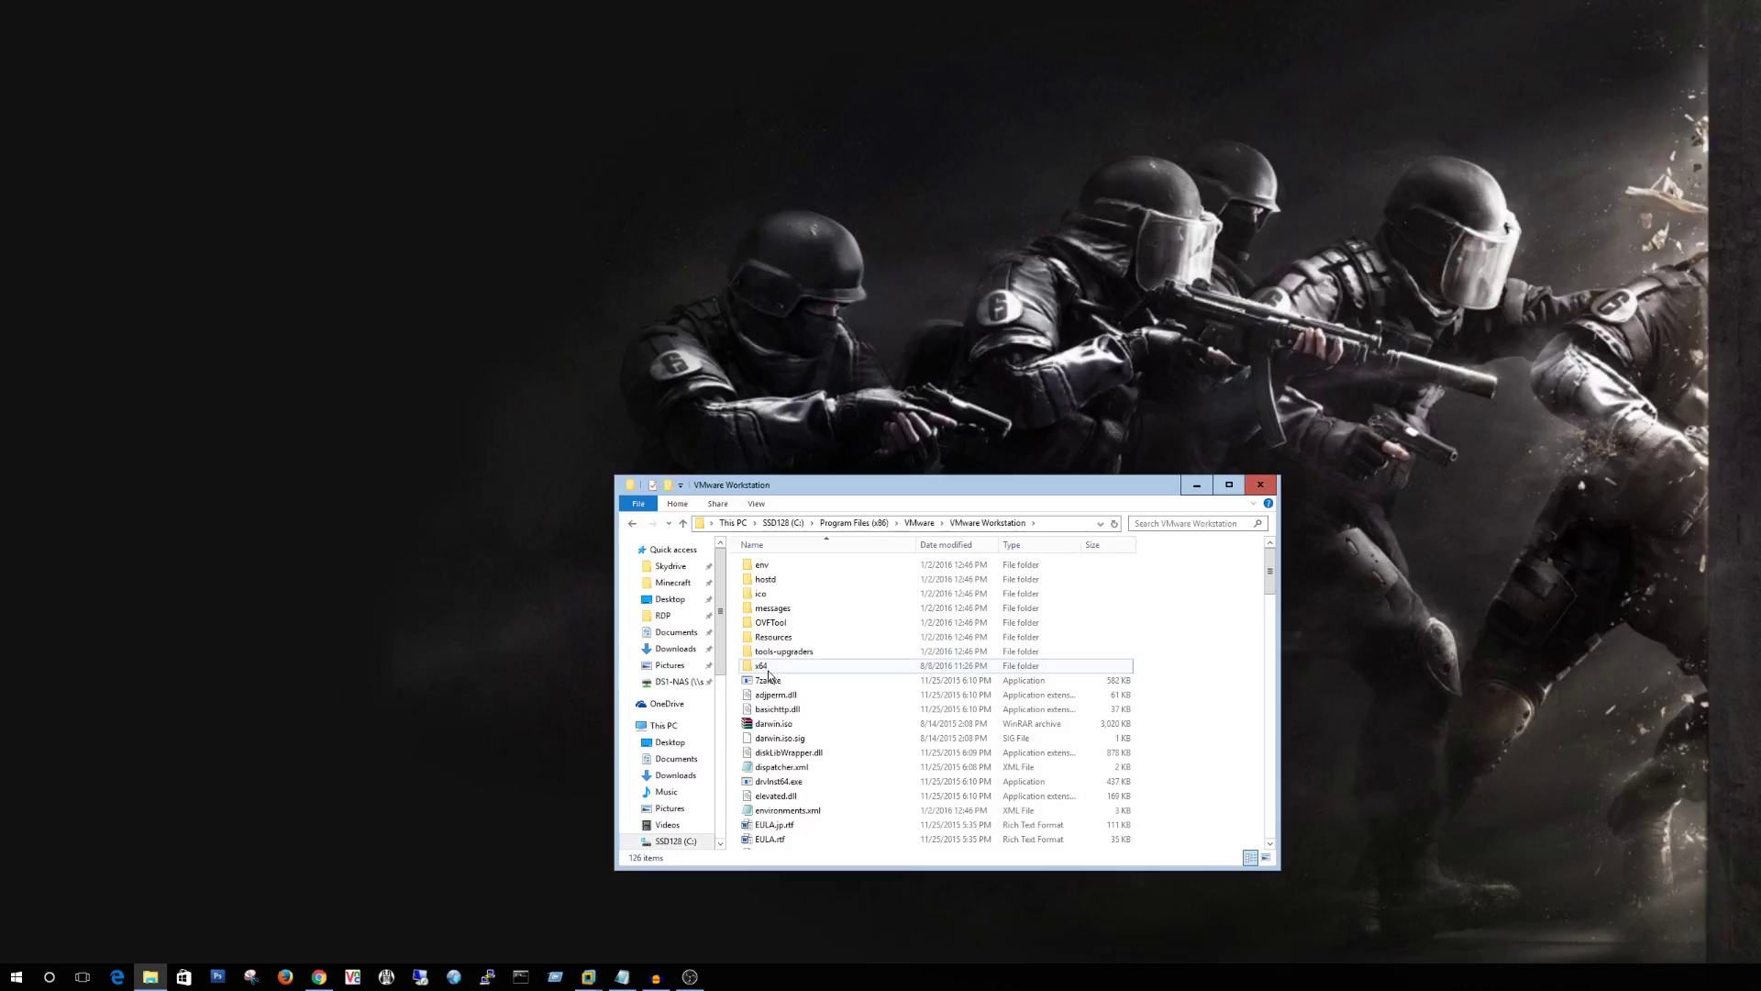
pyautogui.doubleClick(779, 670)
pyautogui.click(791, 640)
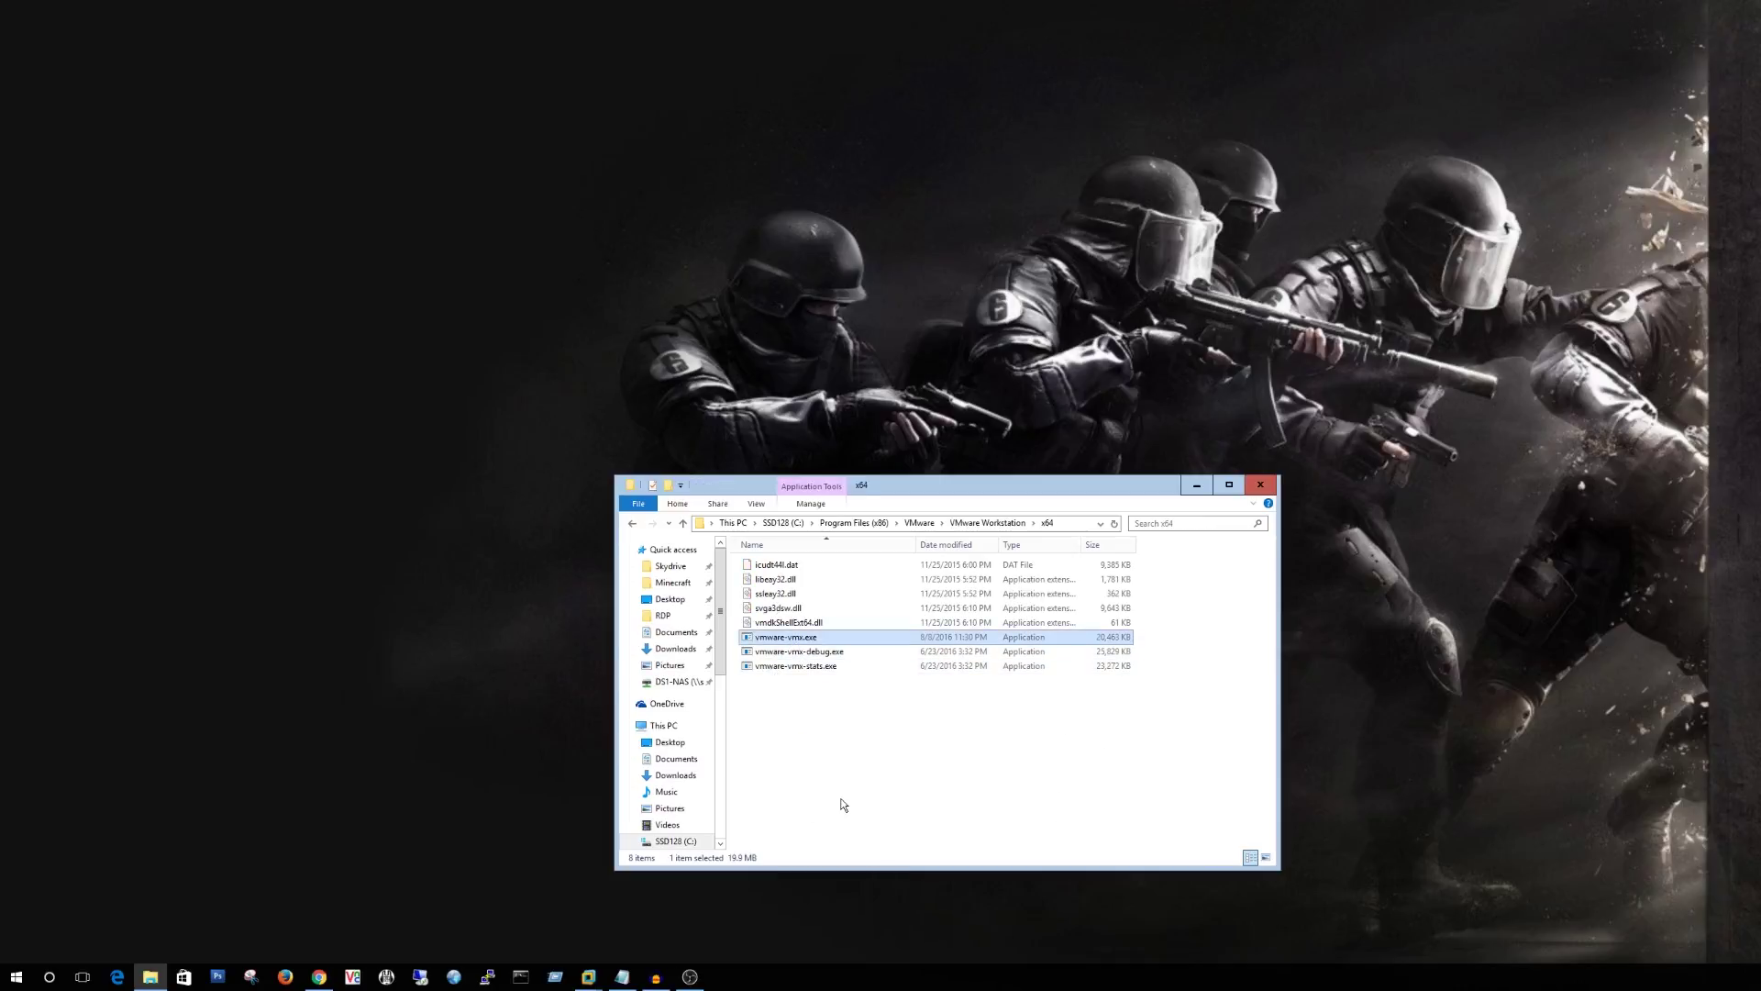
pyautogui.click(835, 431)
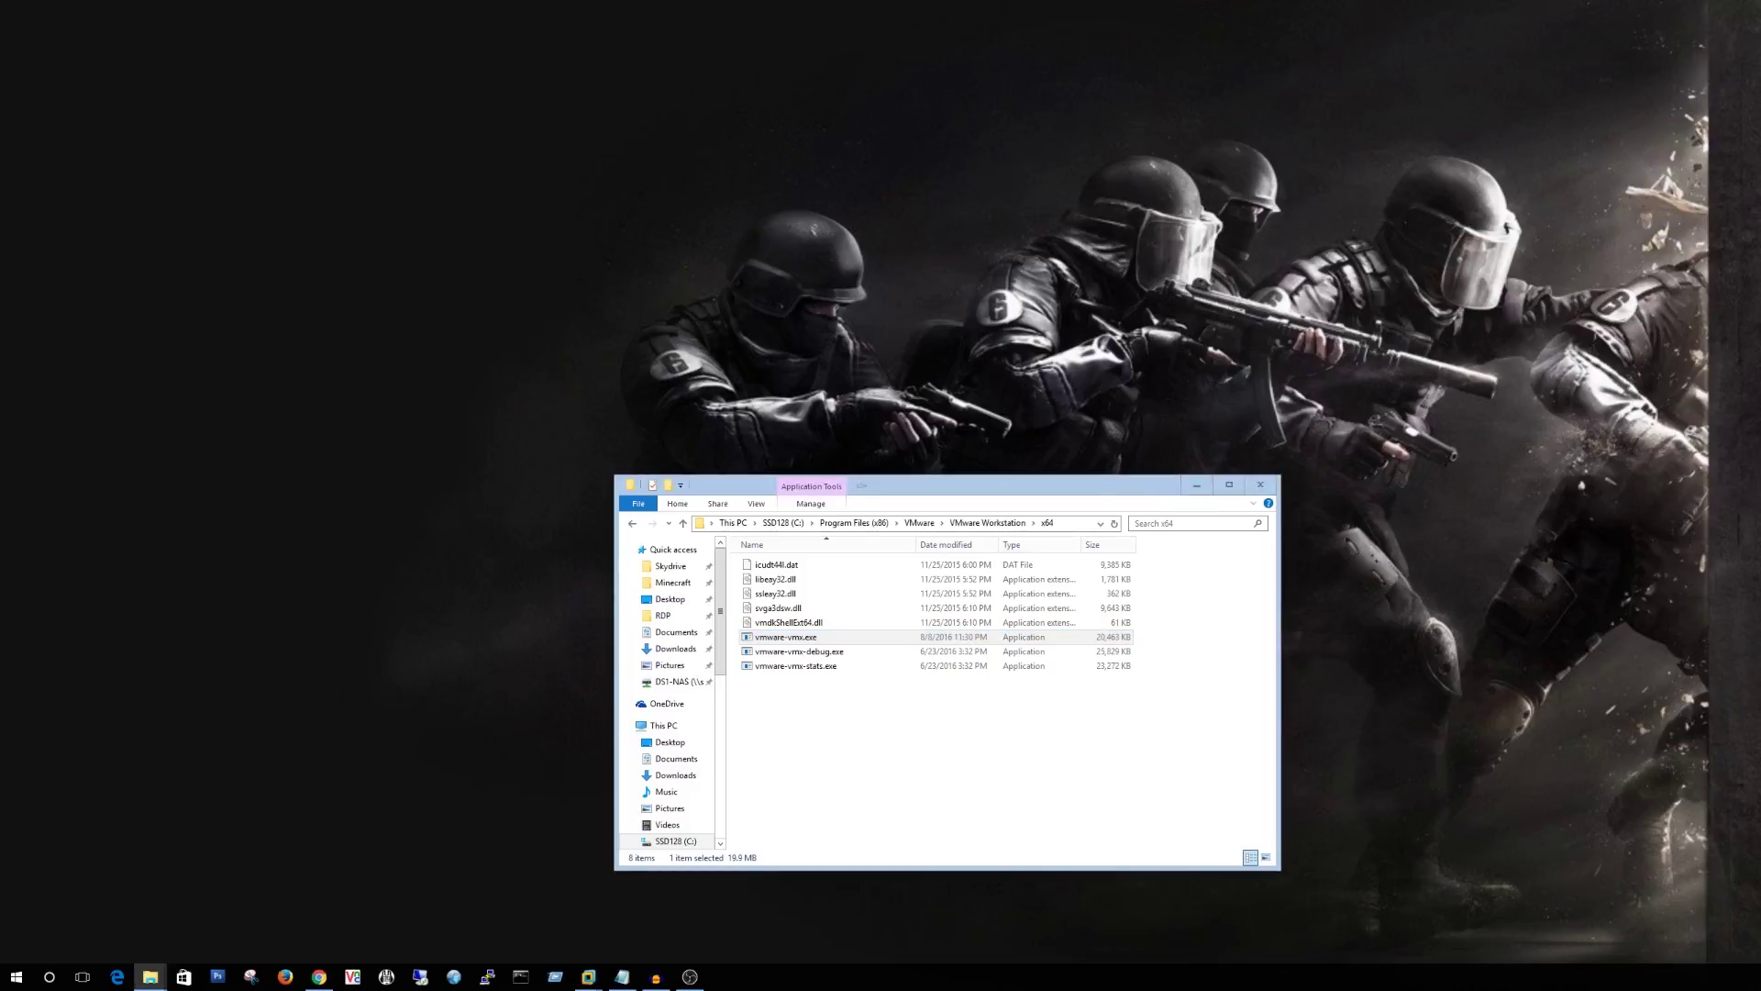
pyautogui.click(761, 643)
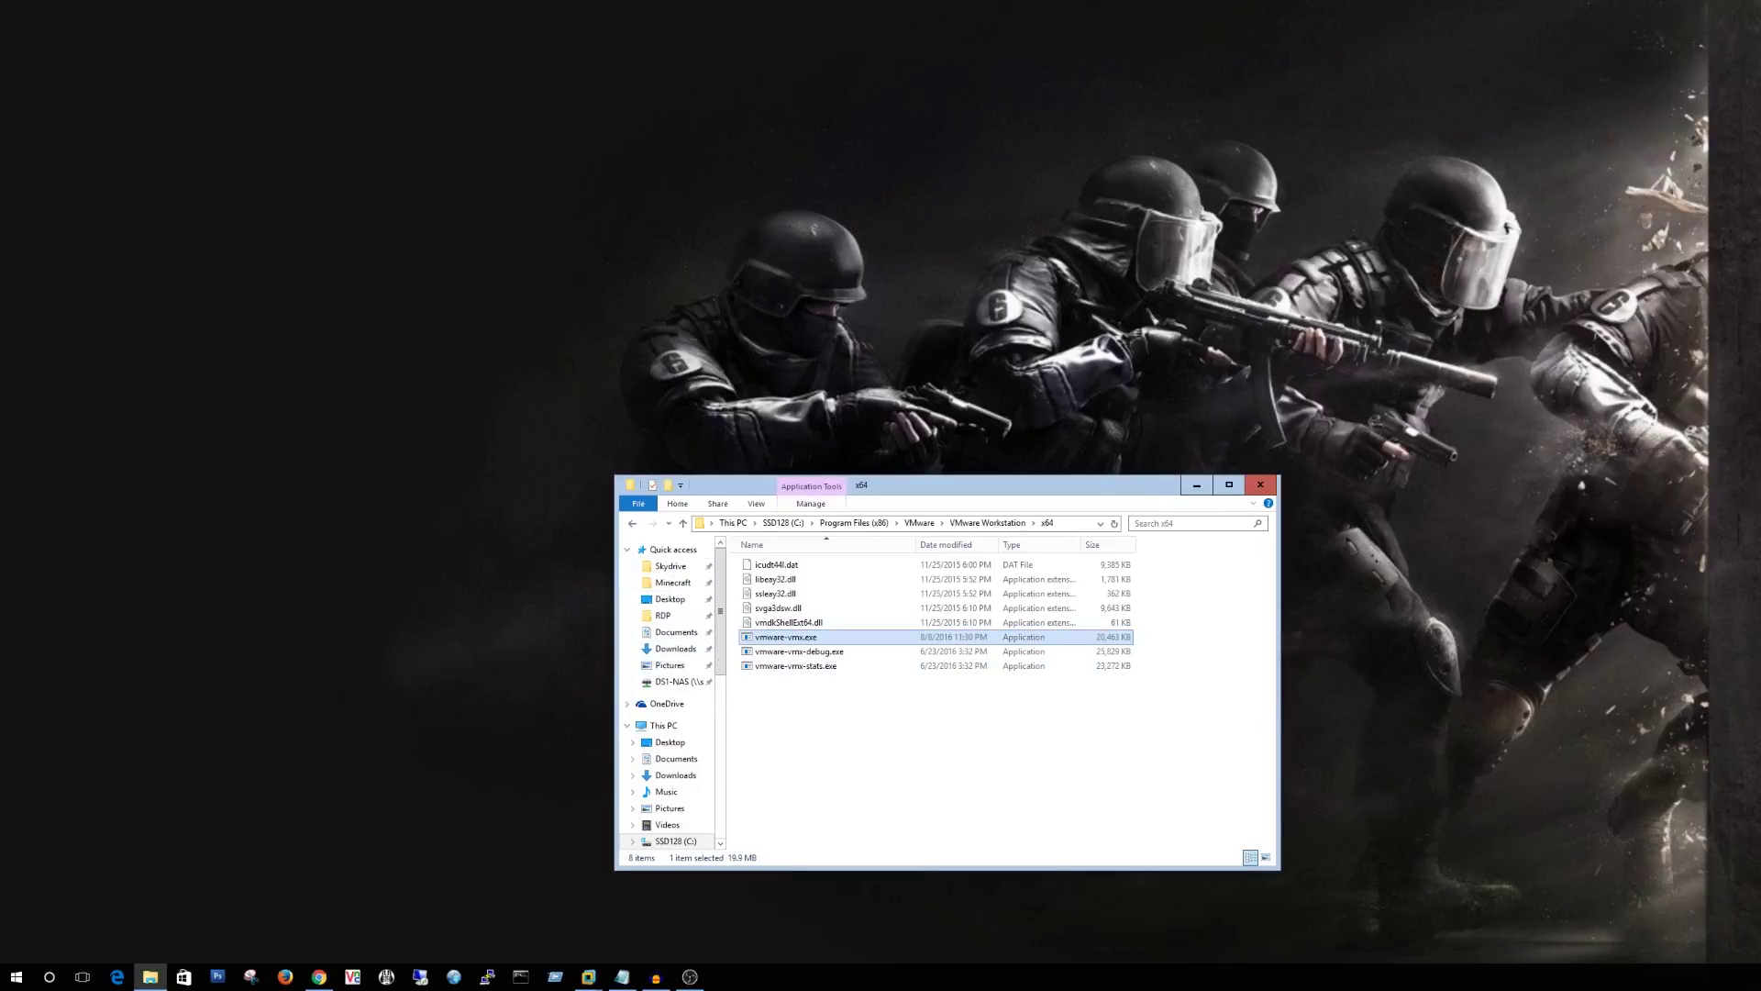
pyautogui.click(14, 980)
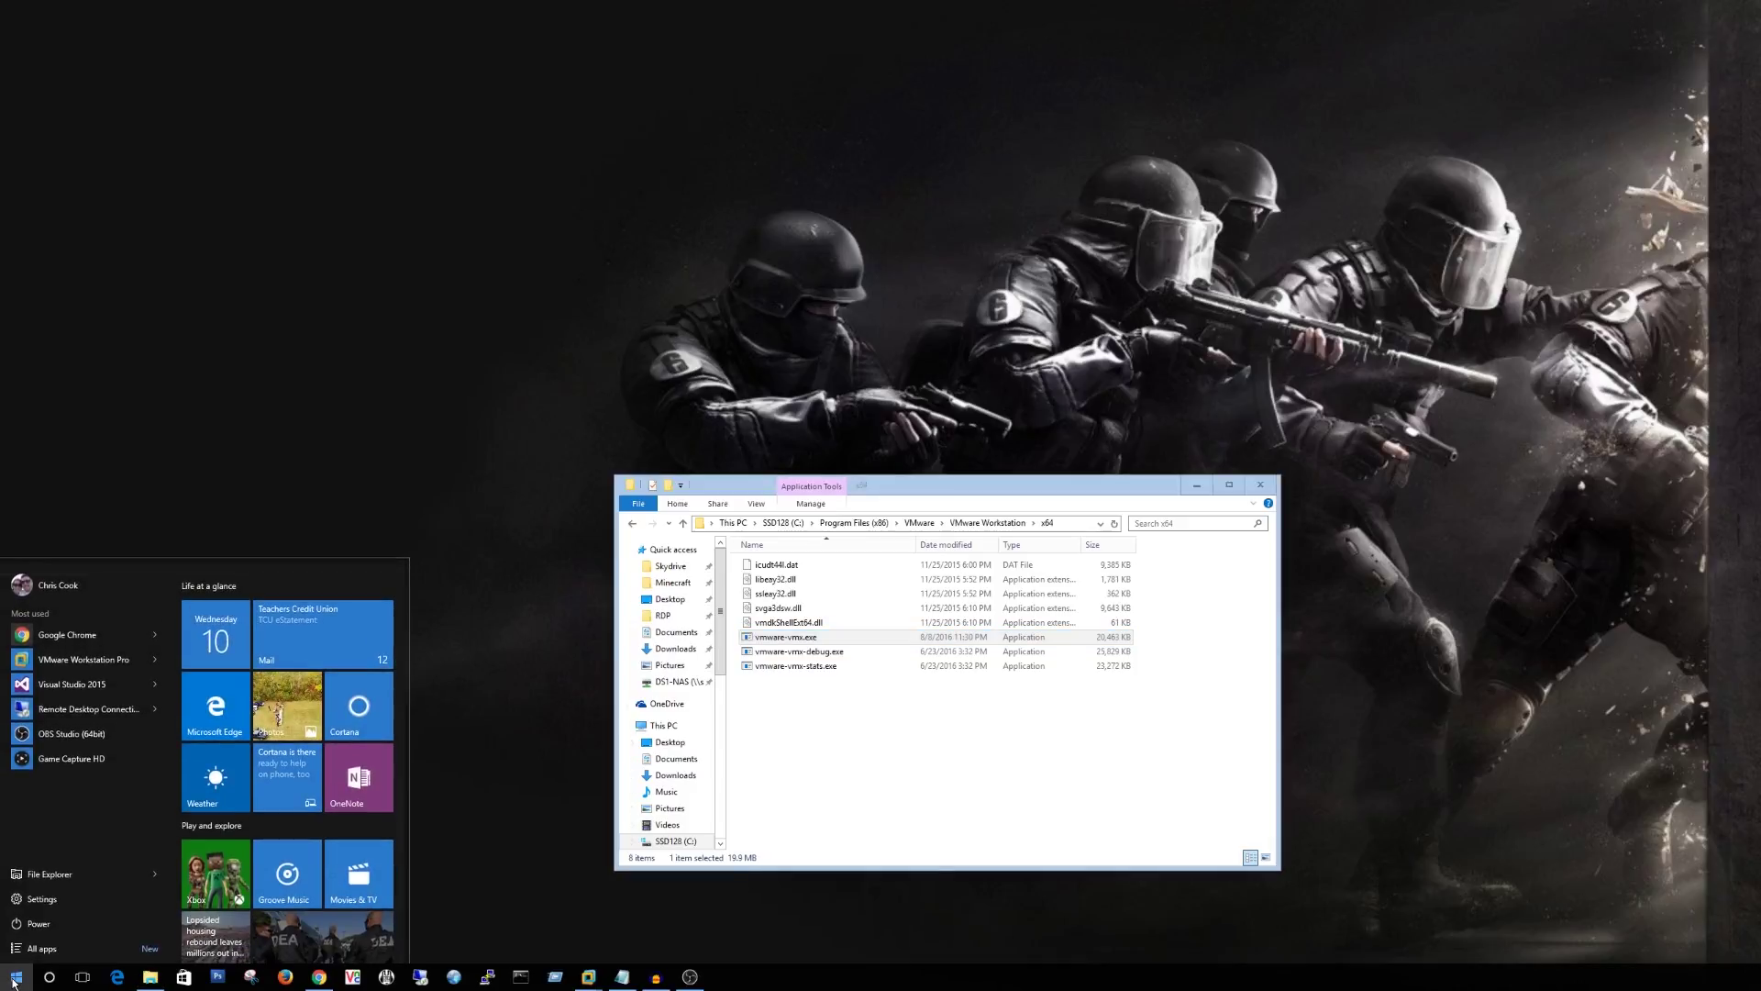
# - Launch HexEdit by searching 'hex' and dismiss the Tip of the Day
pyautogui.write('hex')
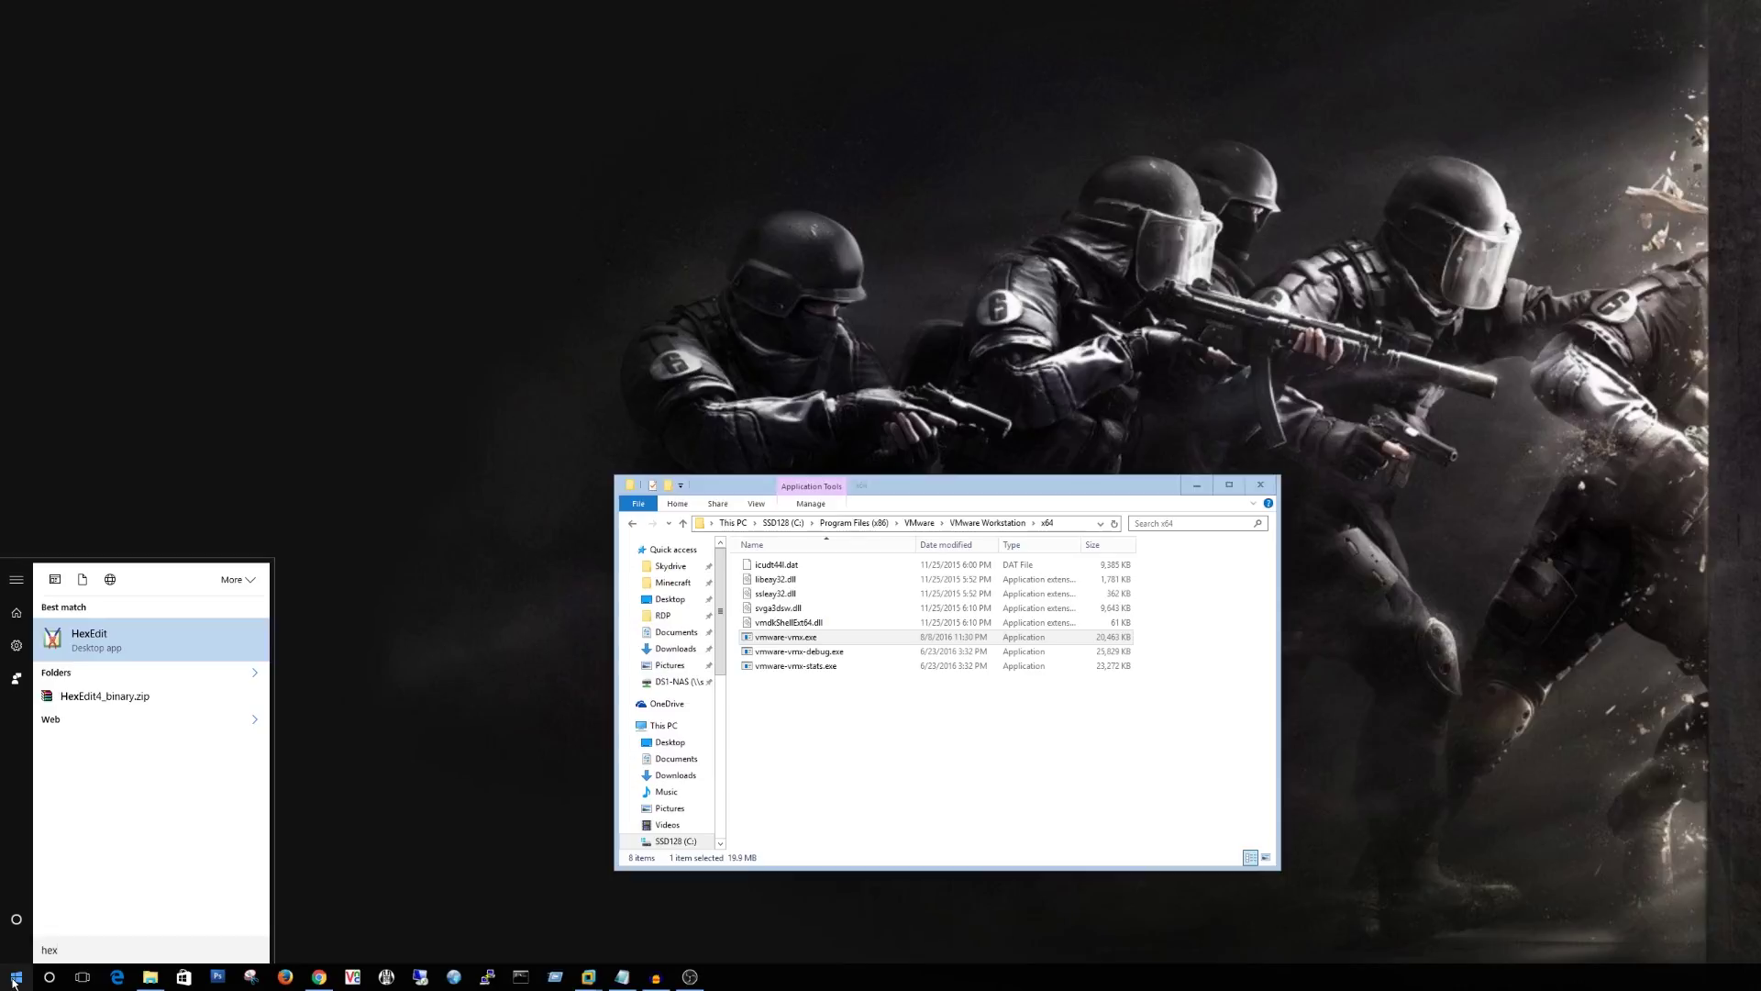
pyautogui.press('Return')
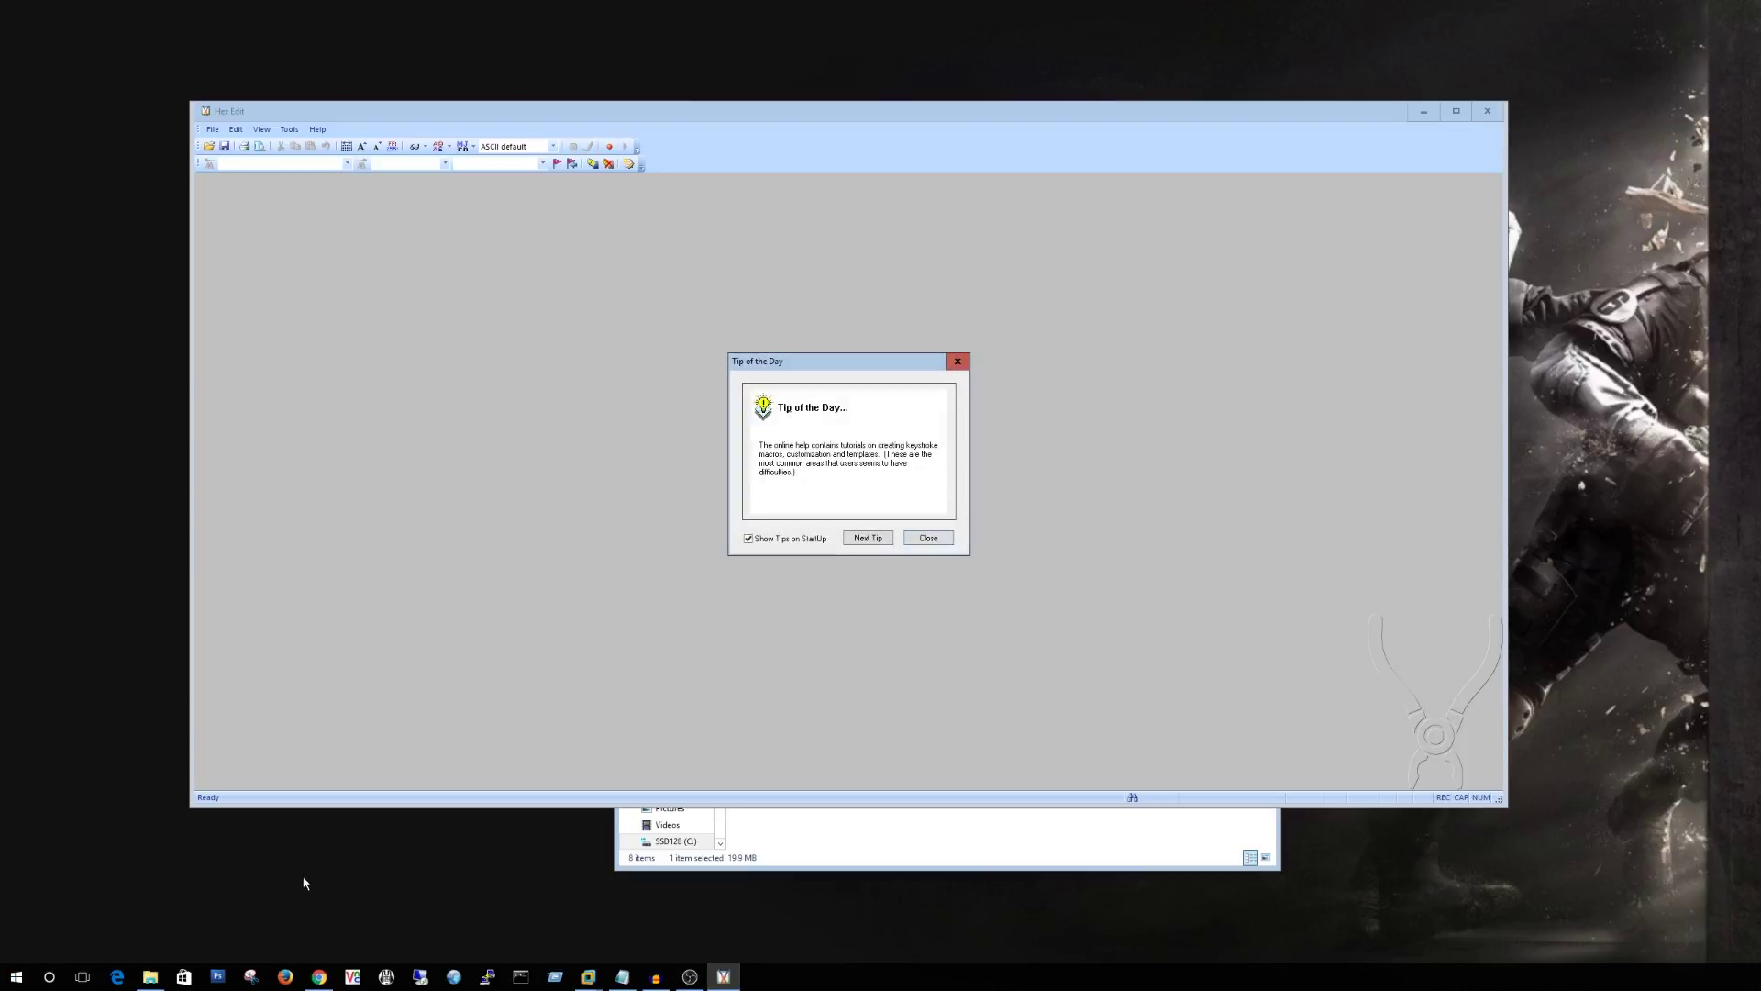
pyautogui.click(940, 538)
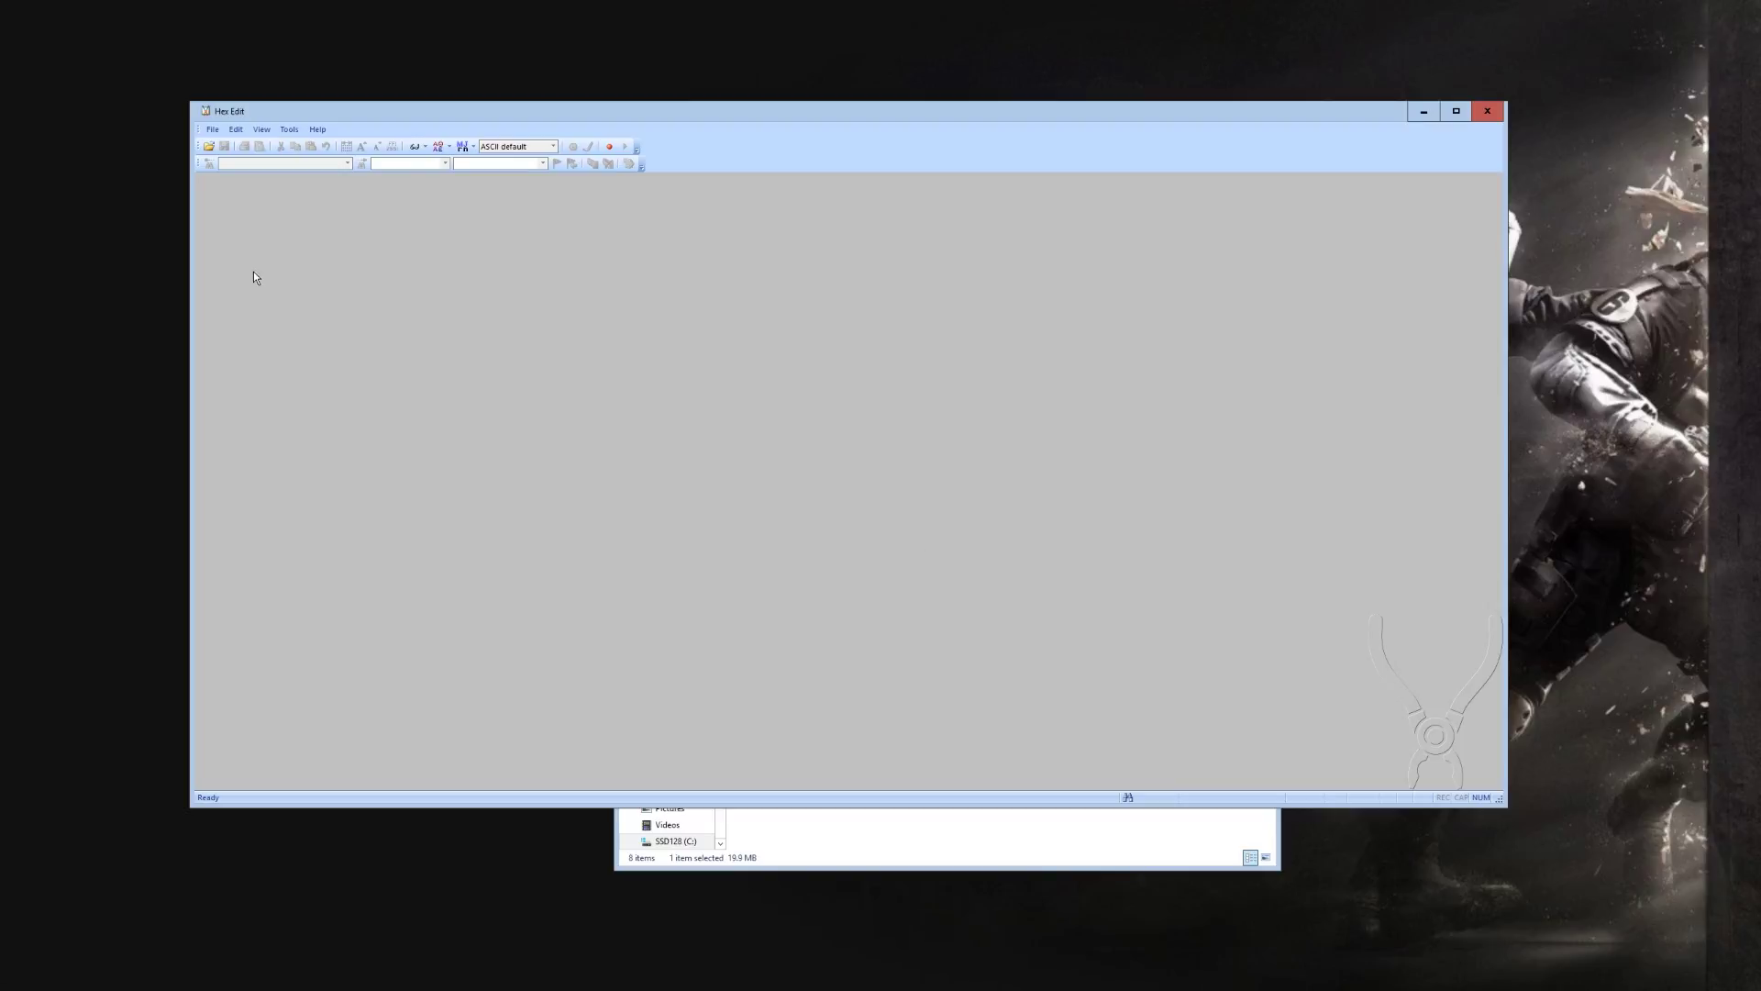
# - Open vmware-vmx.exe in HexEdit, picking it from the file-name suggestions
pyautogui.click(209, 147)
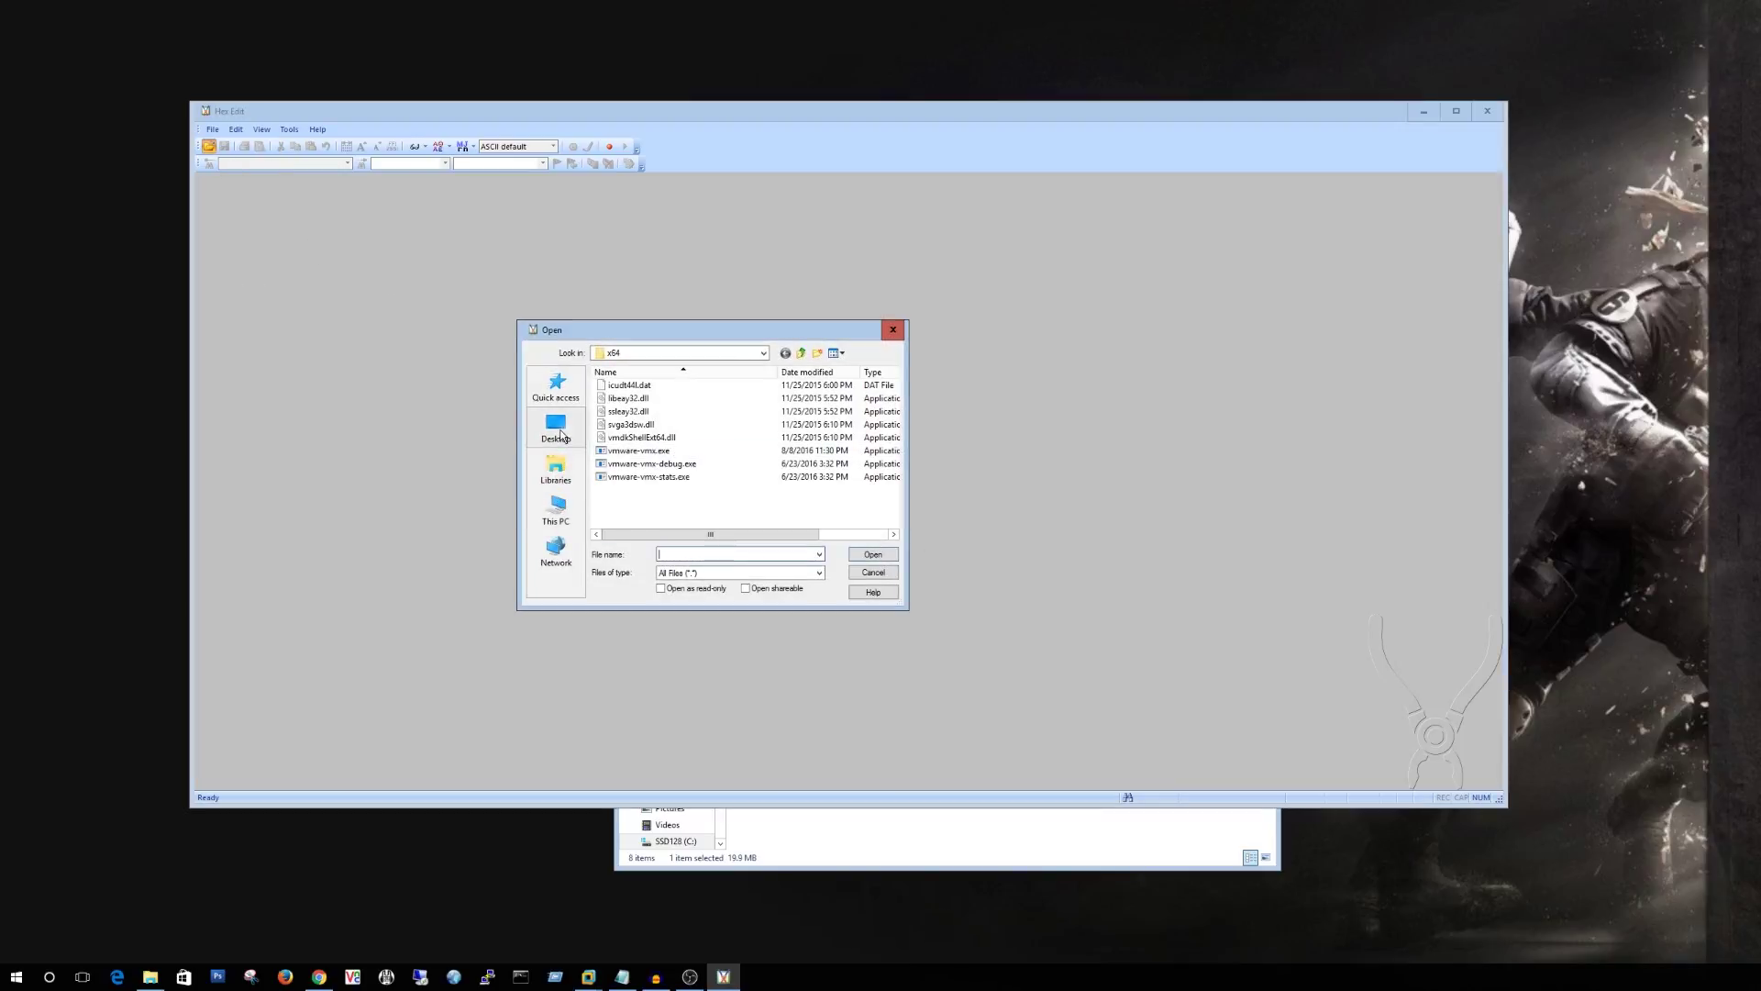
pyautogui.click(556, 427)
pyautogui.click(683, 553)
pyautogui.write('vm')
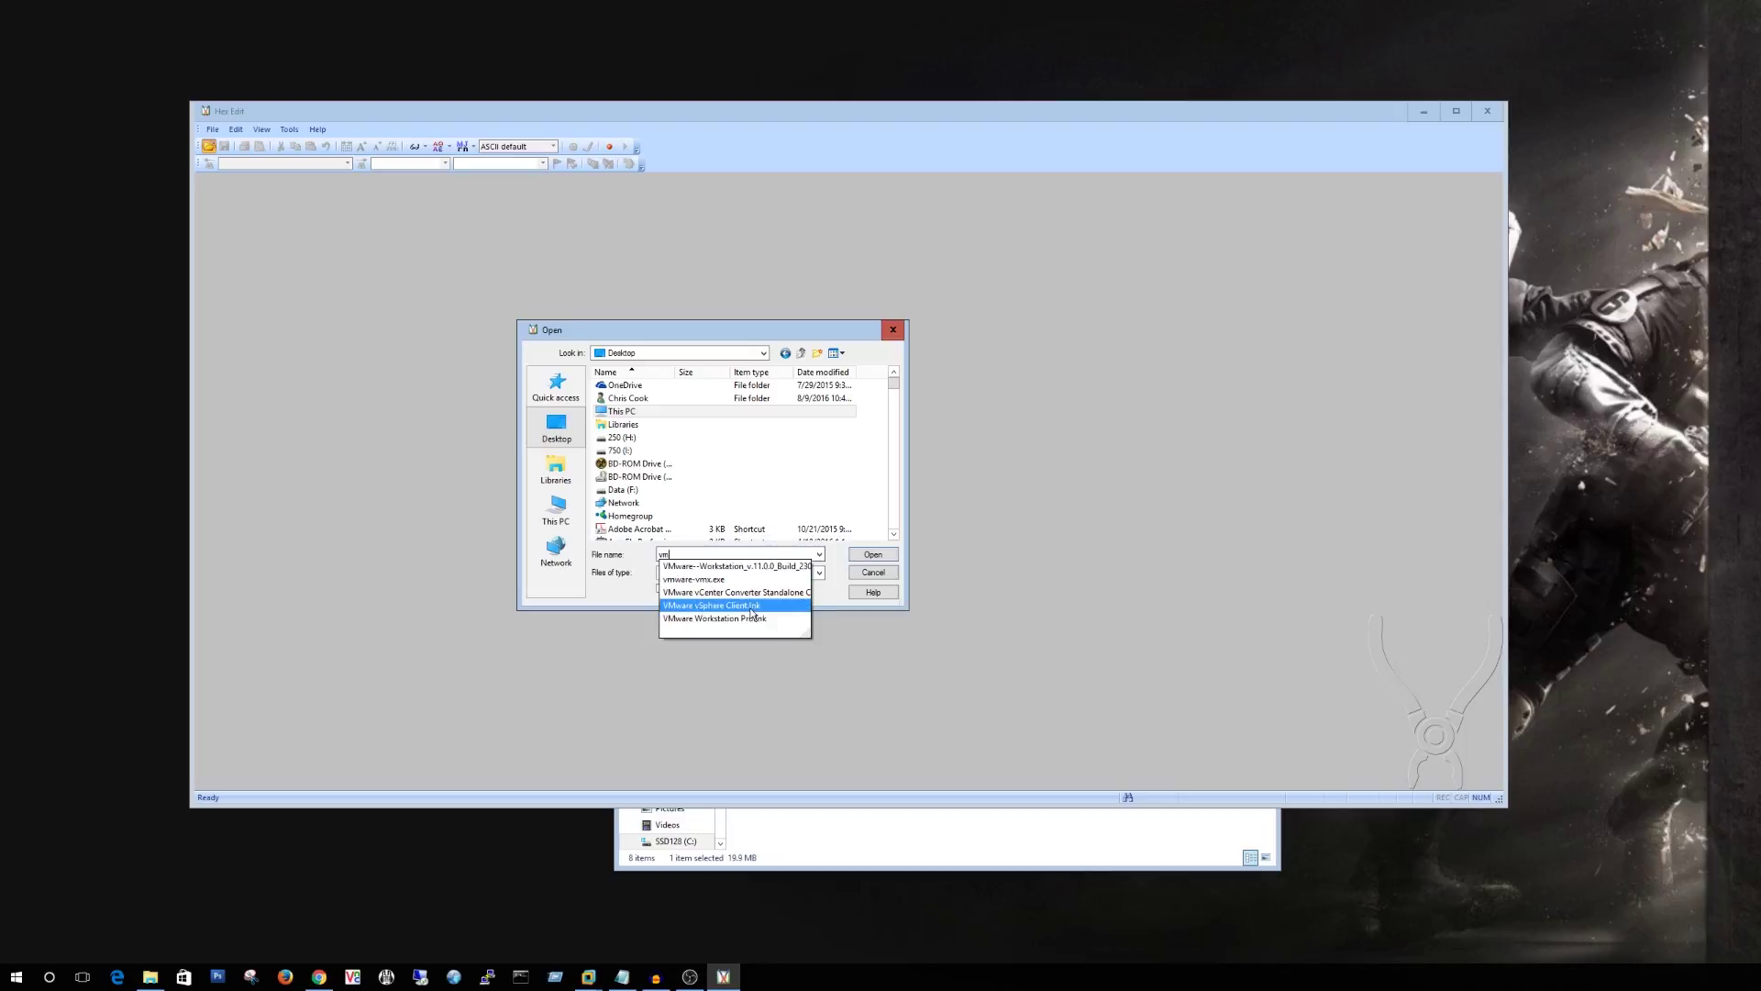
pyautogui.click(717, 580)
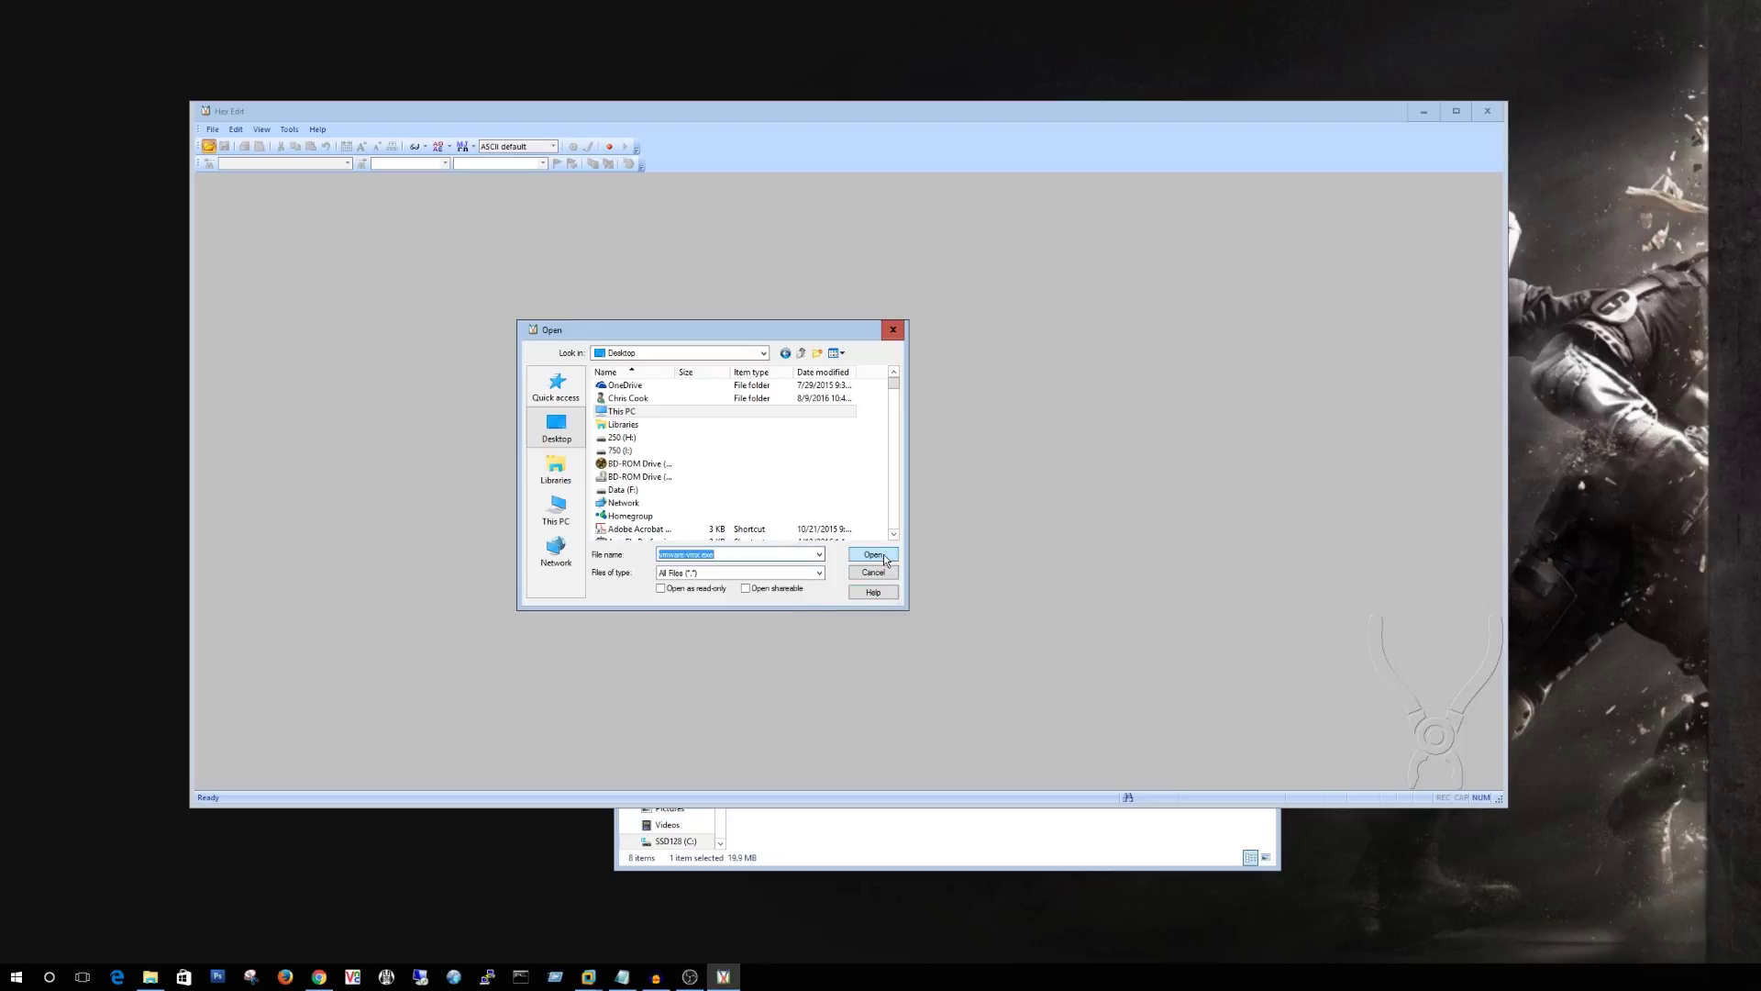
pyautogui.click(889, 560)
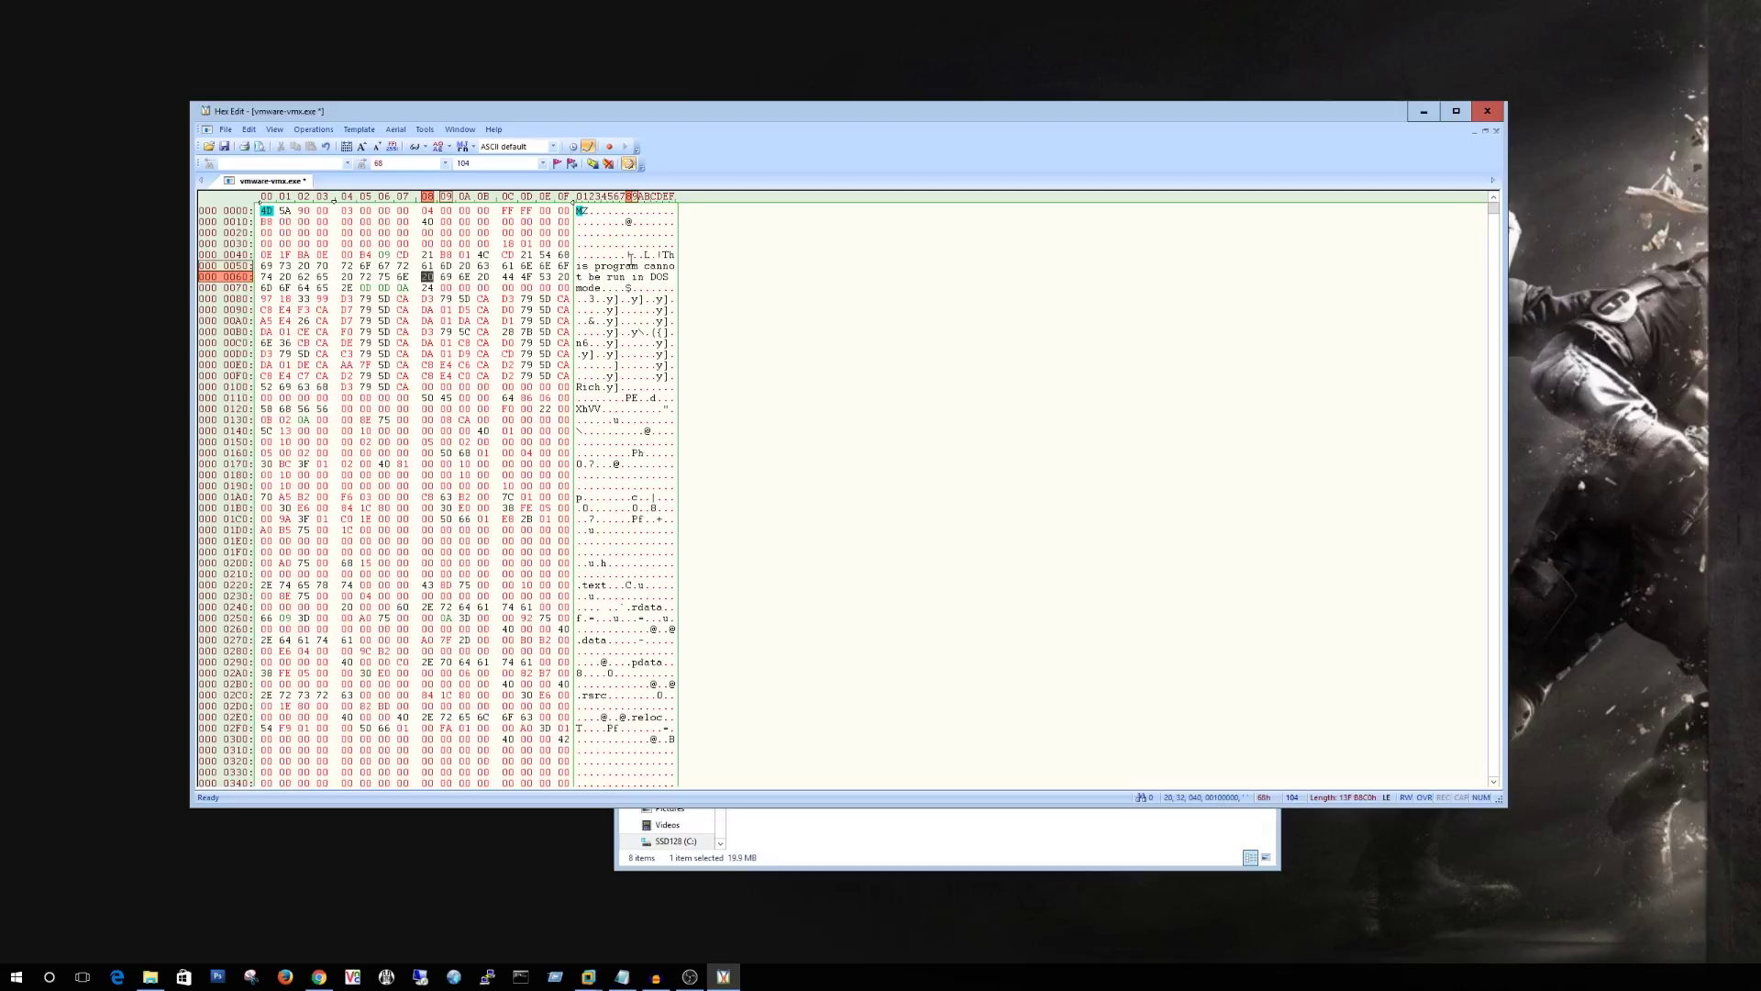
# - Search the file for the earlier 'VMware-%' string and close the Find dialog
pyautogui.click(249, 132)
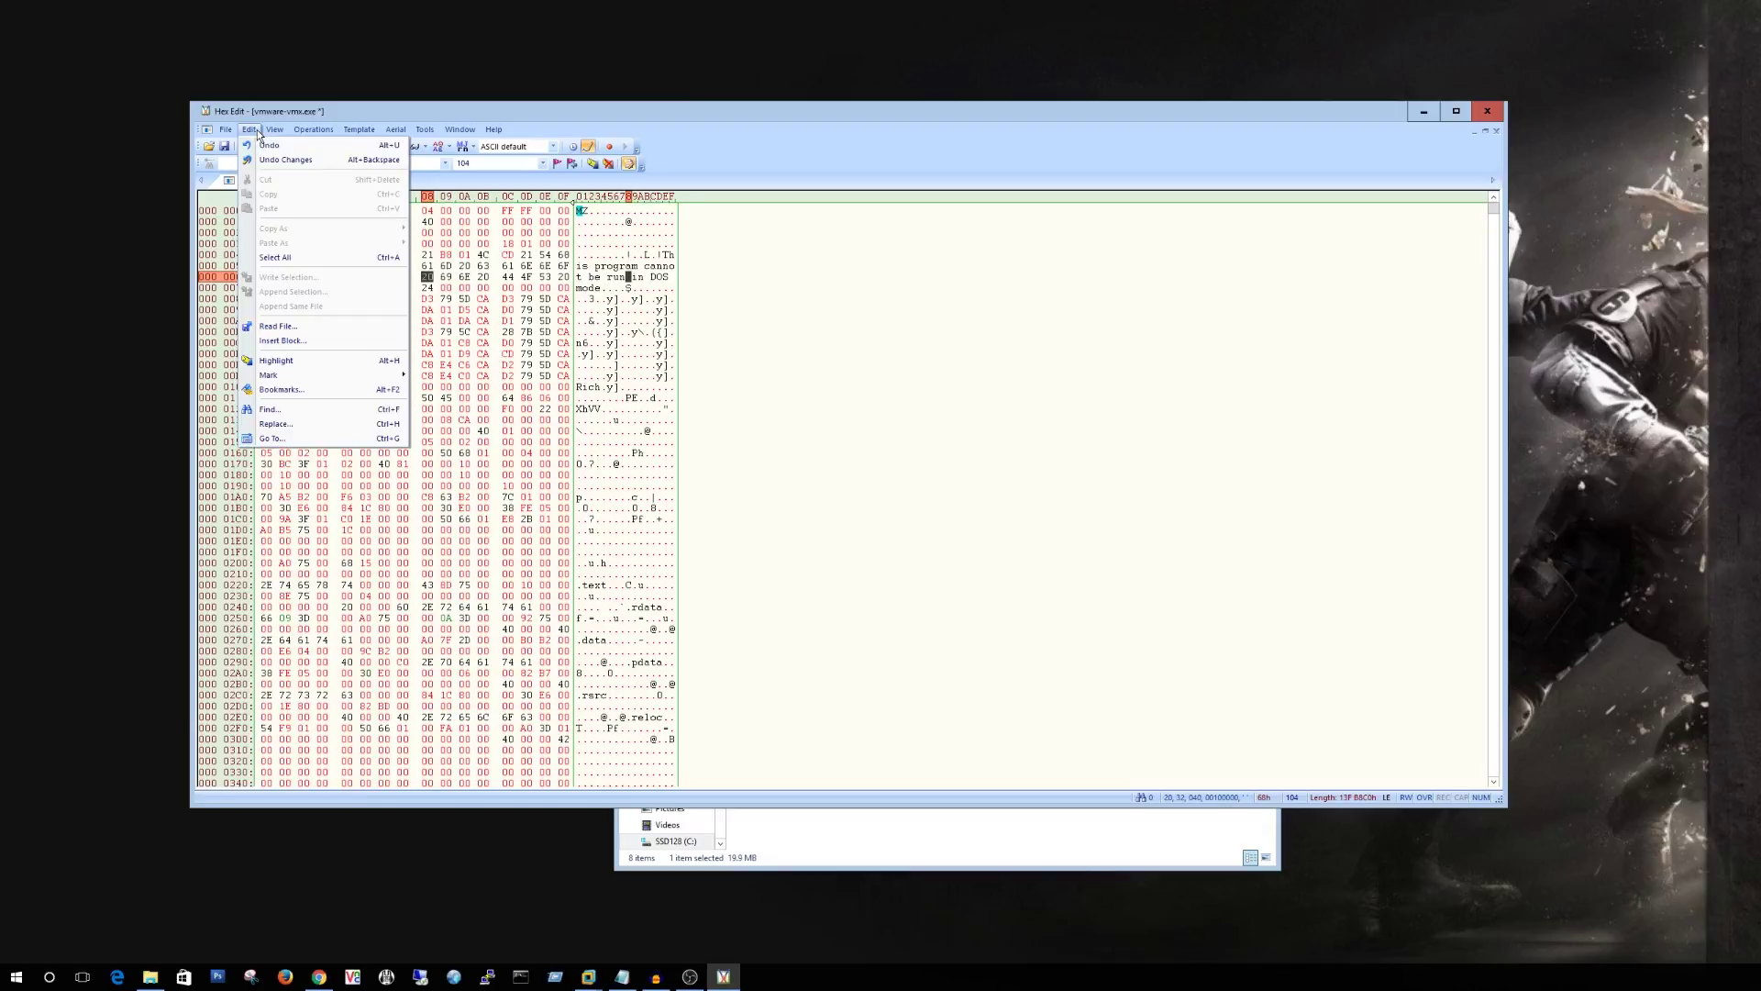
pyautogui.click(275, 438)
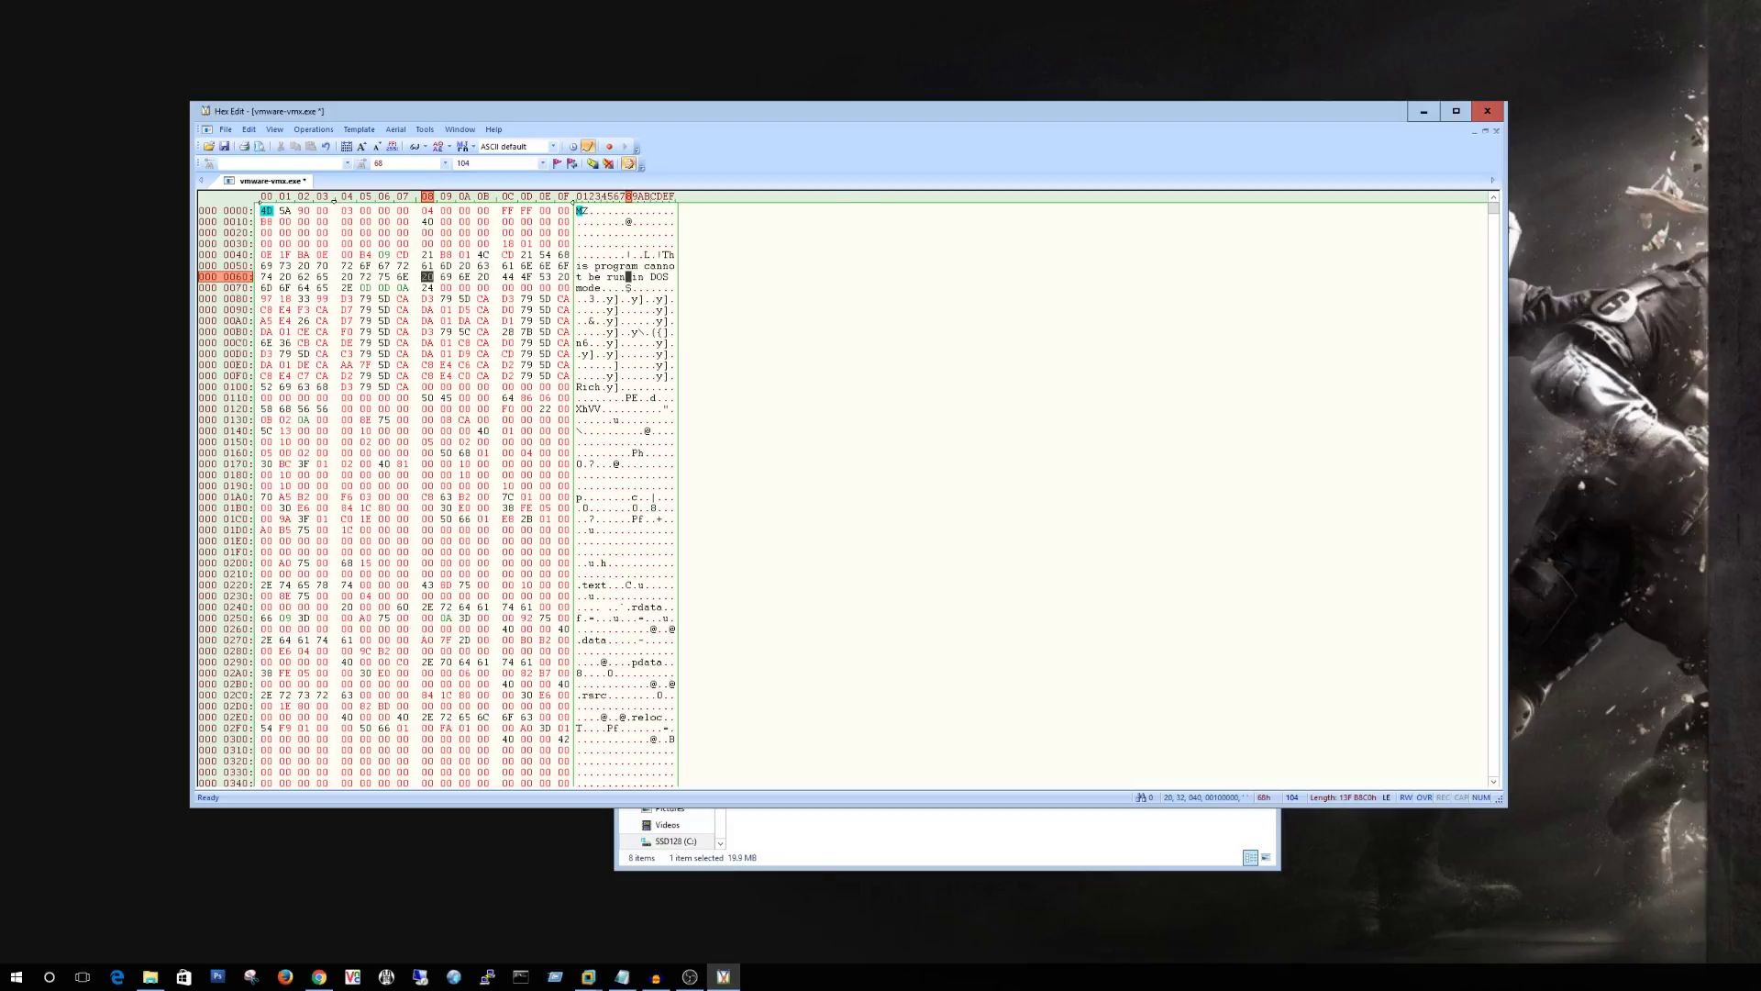
pyautogui.click(841, 390)
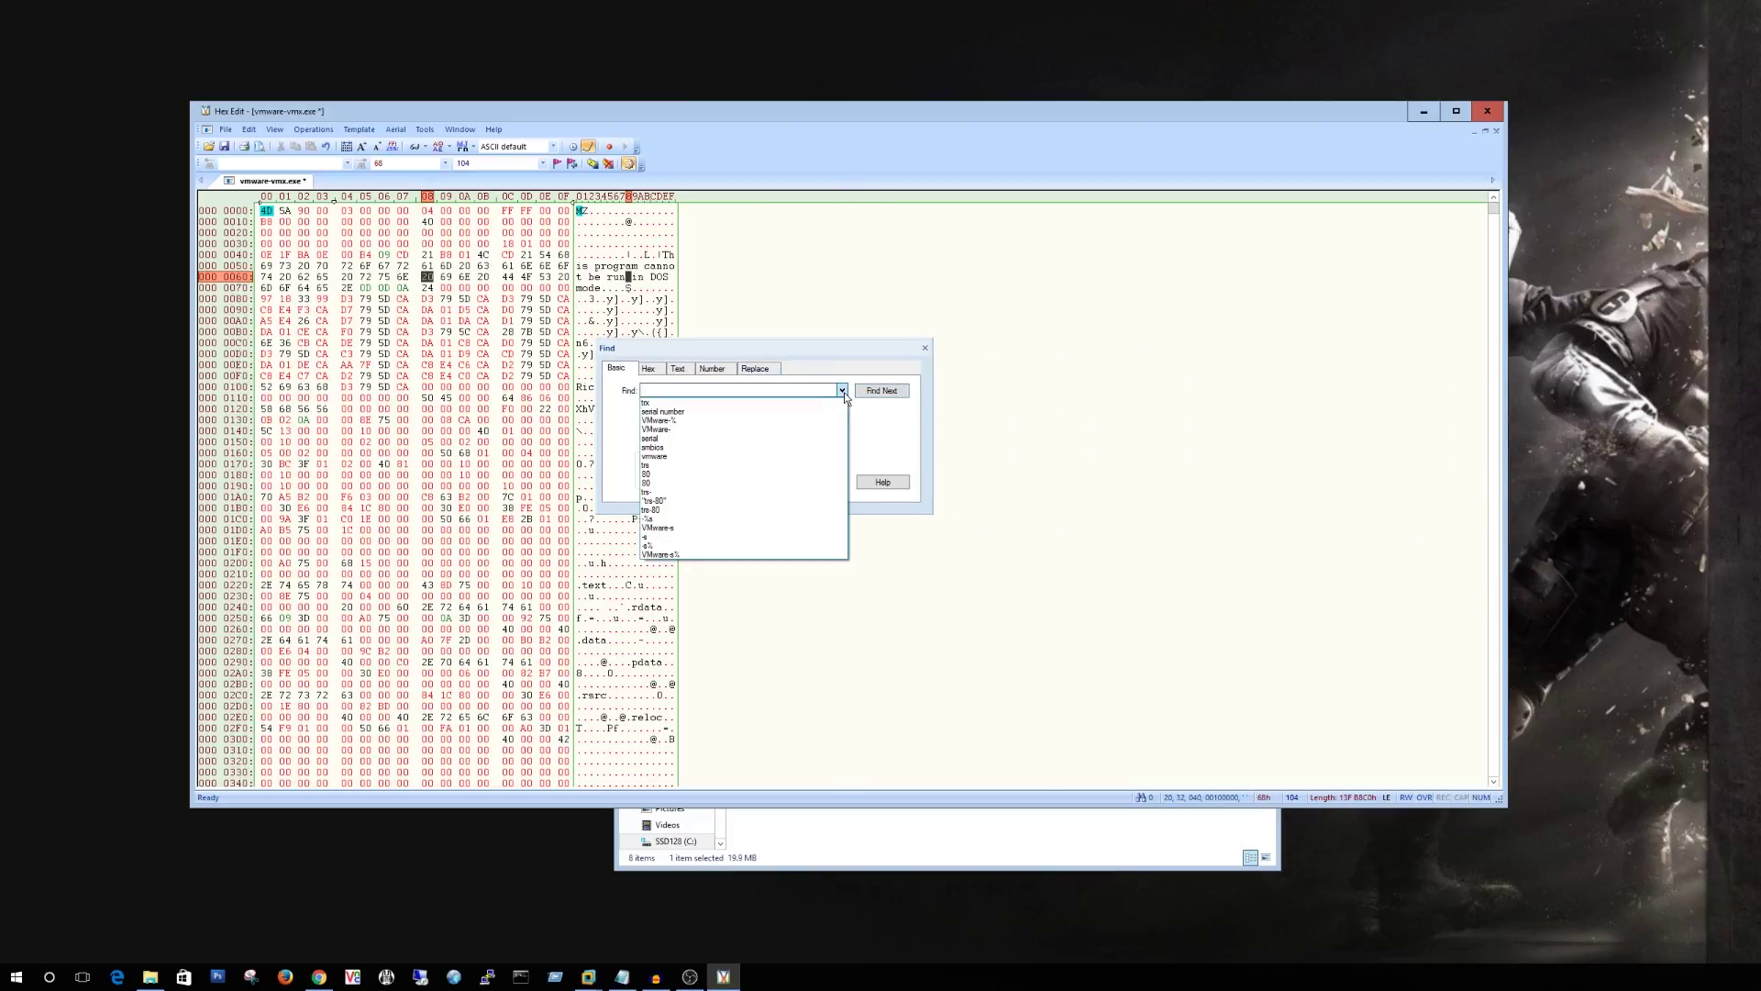
pyautogui.click(688, 421)
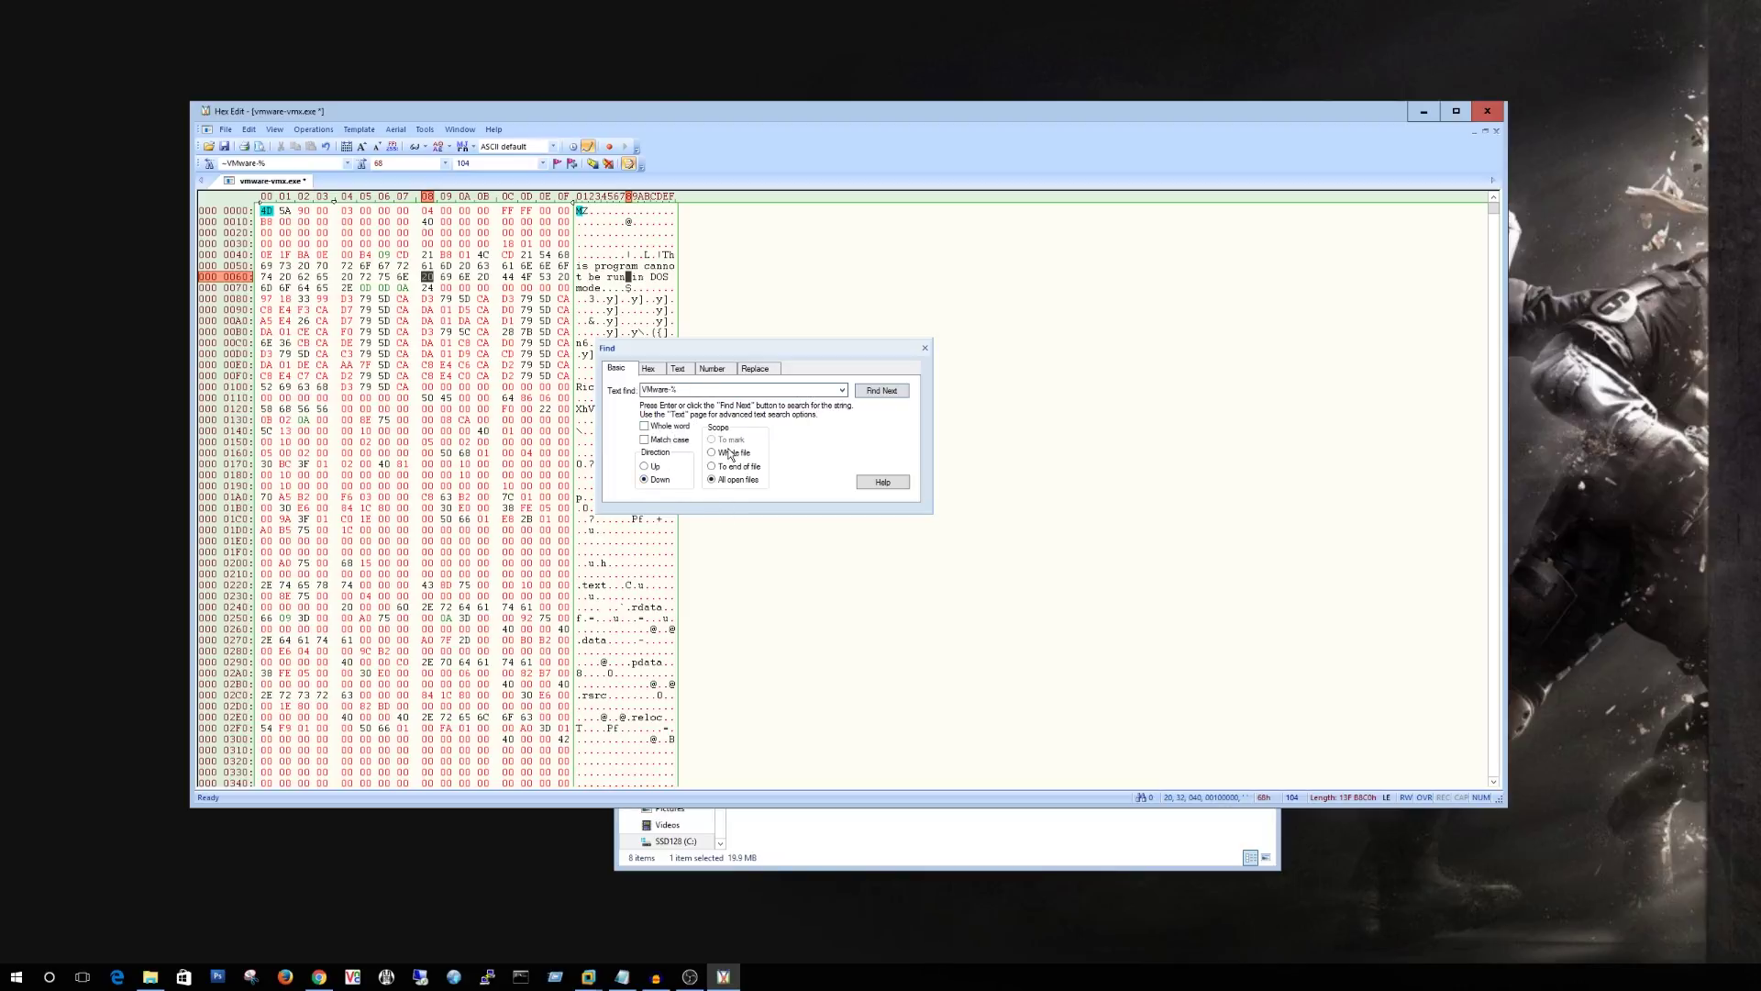
pyautogui.click(883, 392)
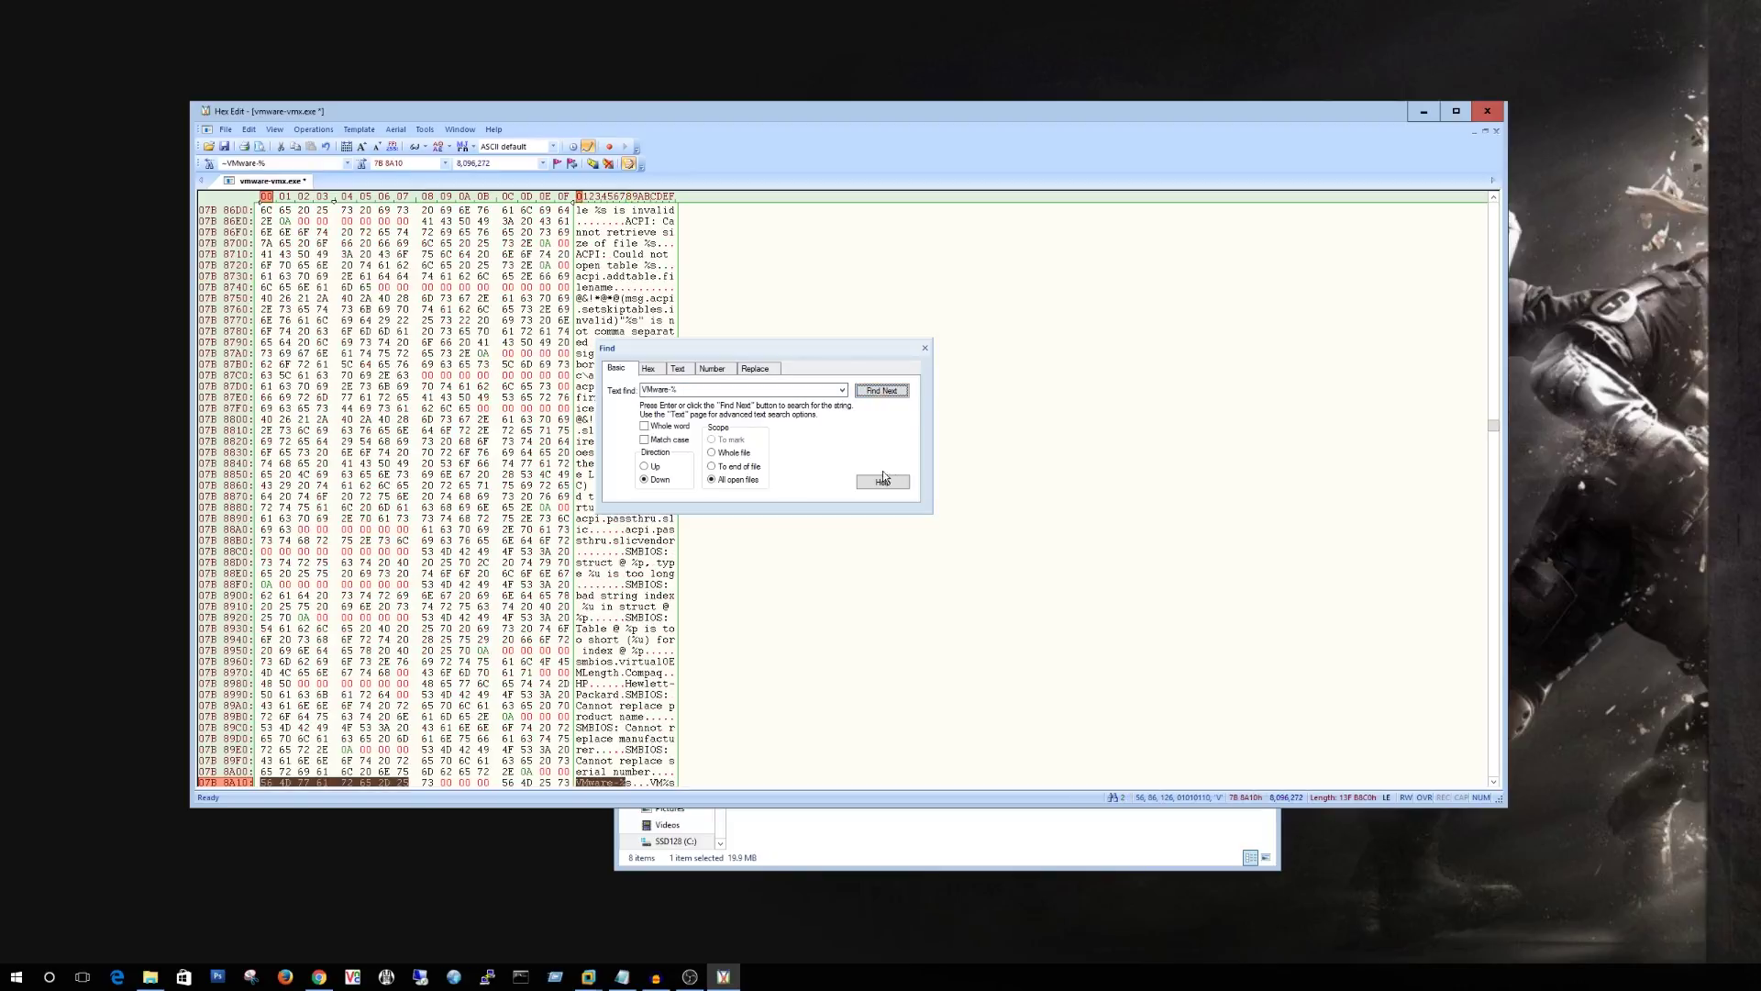
pyautogui.click(924, 349)
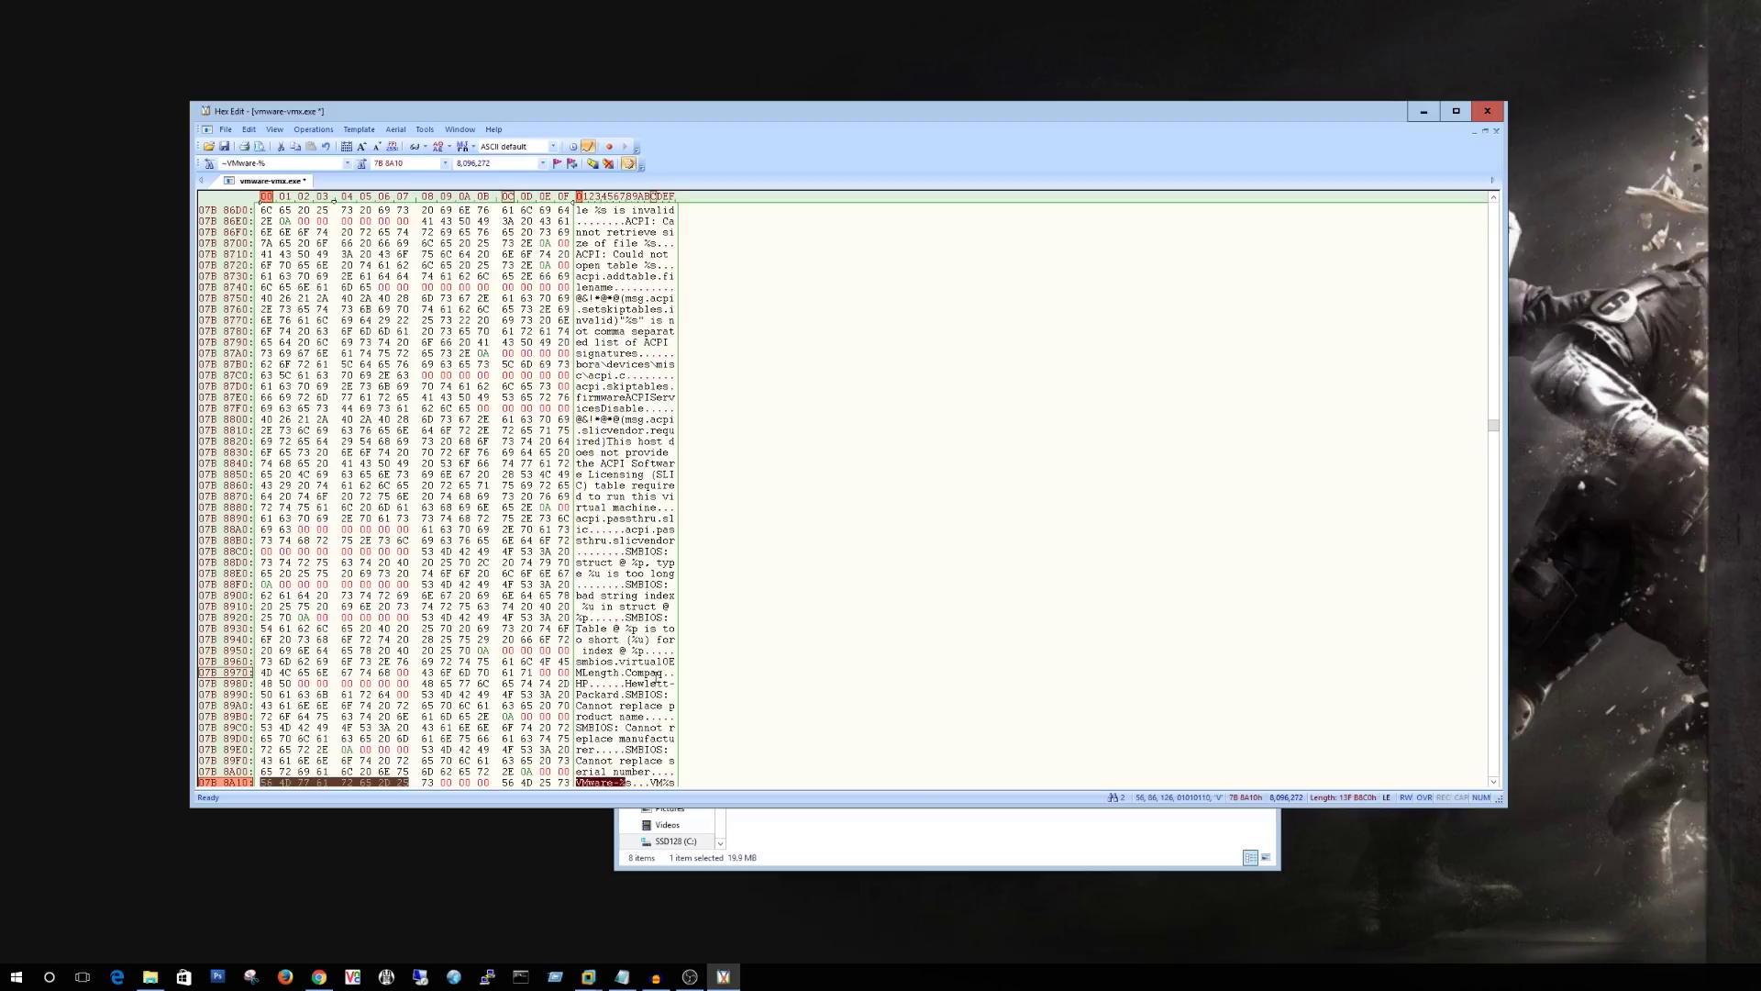
# - Place the edit position on the dash of 'VMware-%' in the ASCII column
pyautogui.scroll(-5, 654, 684)
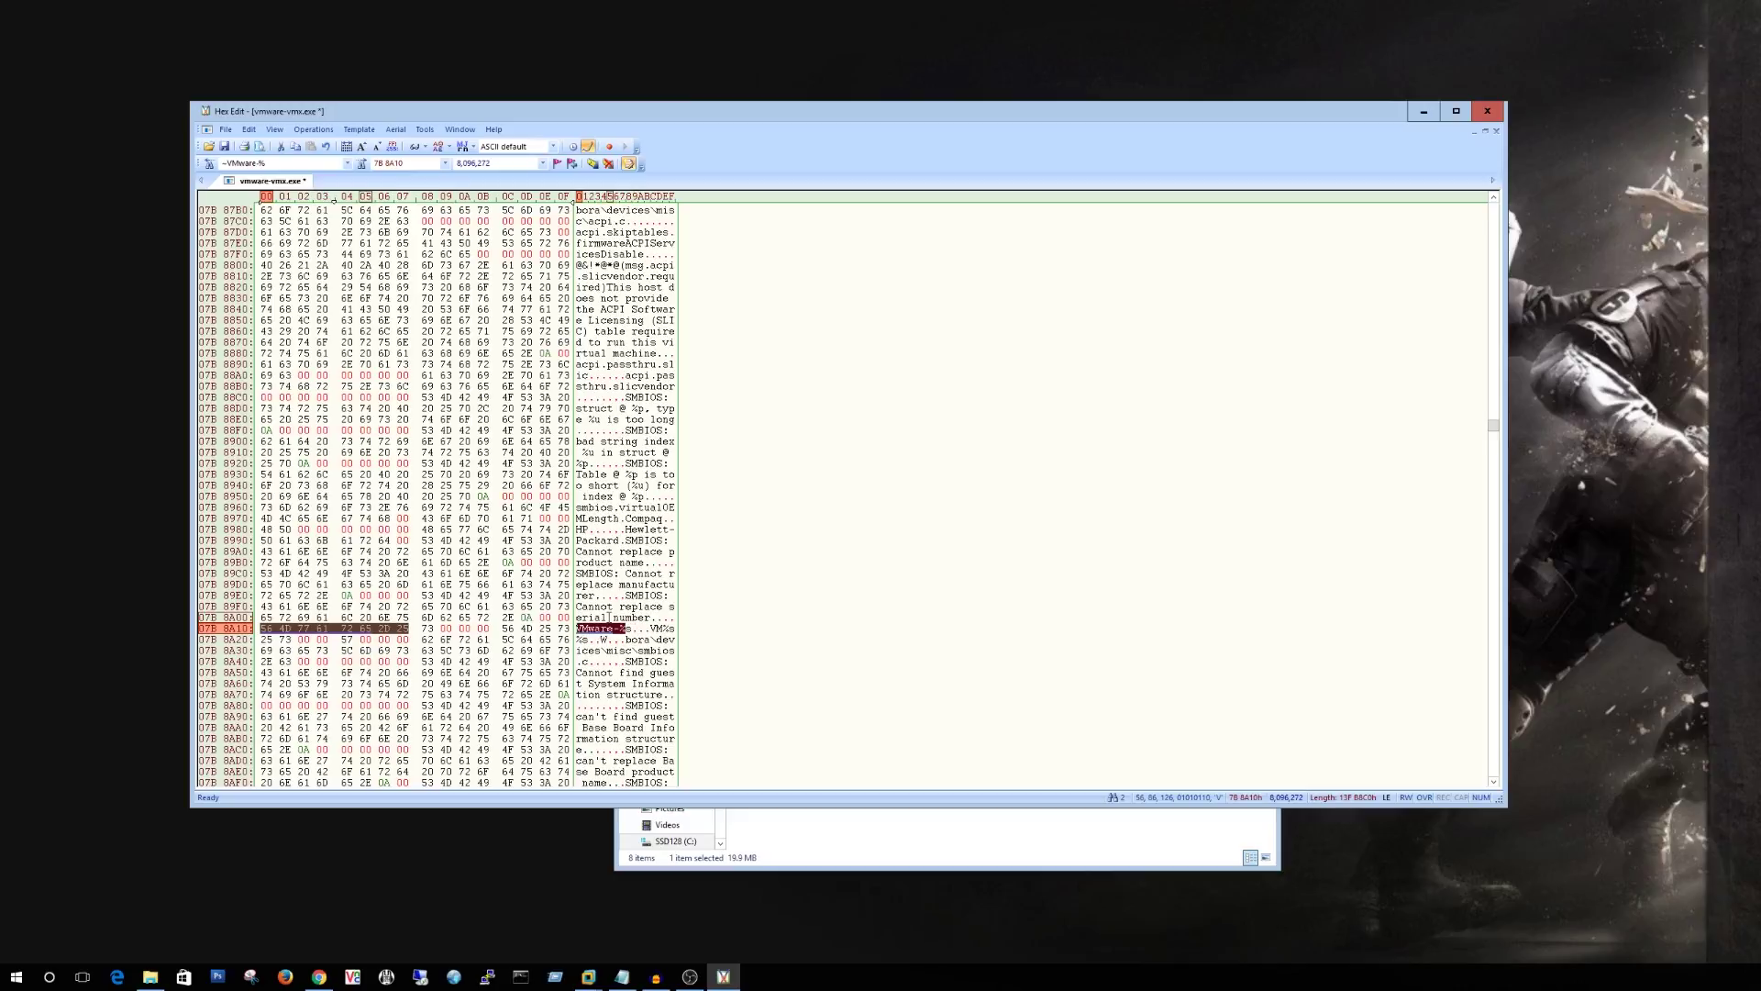
pyautogui.click(638, 639)
pyautogui.click(616, 628)
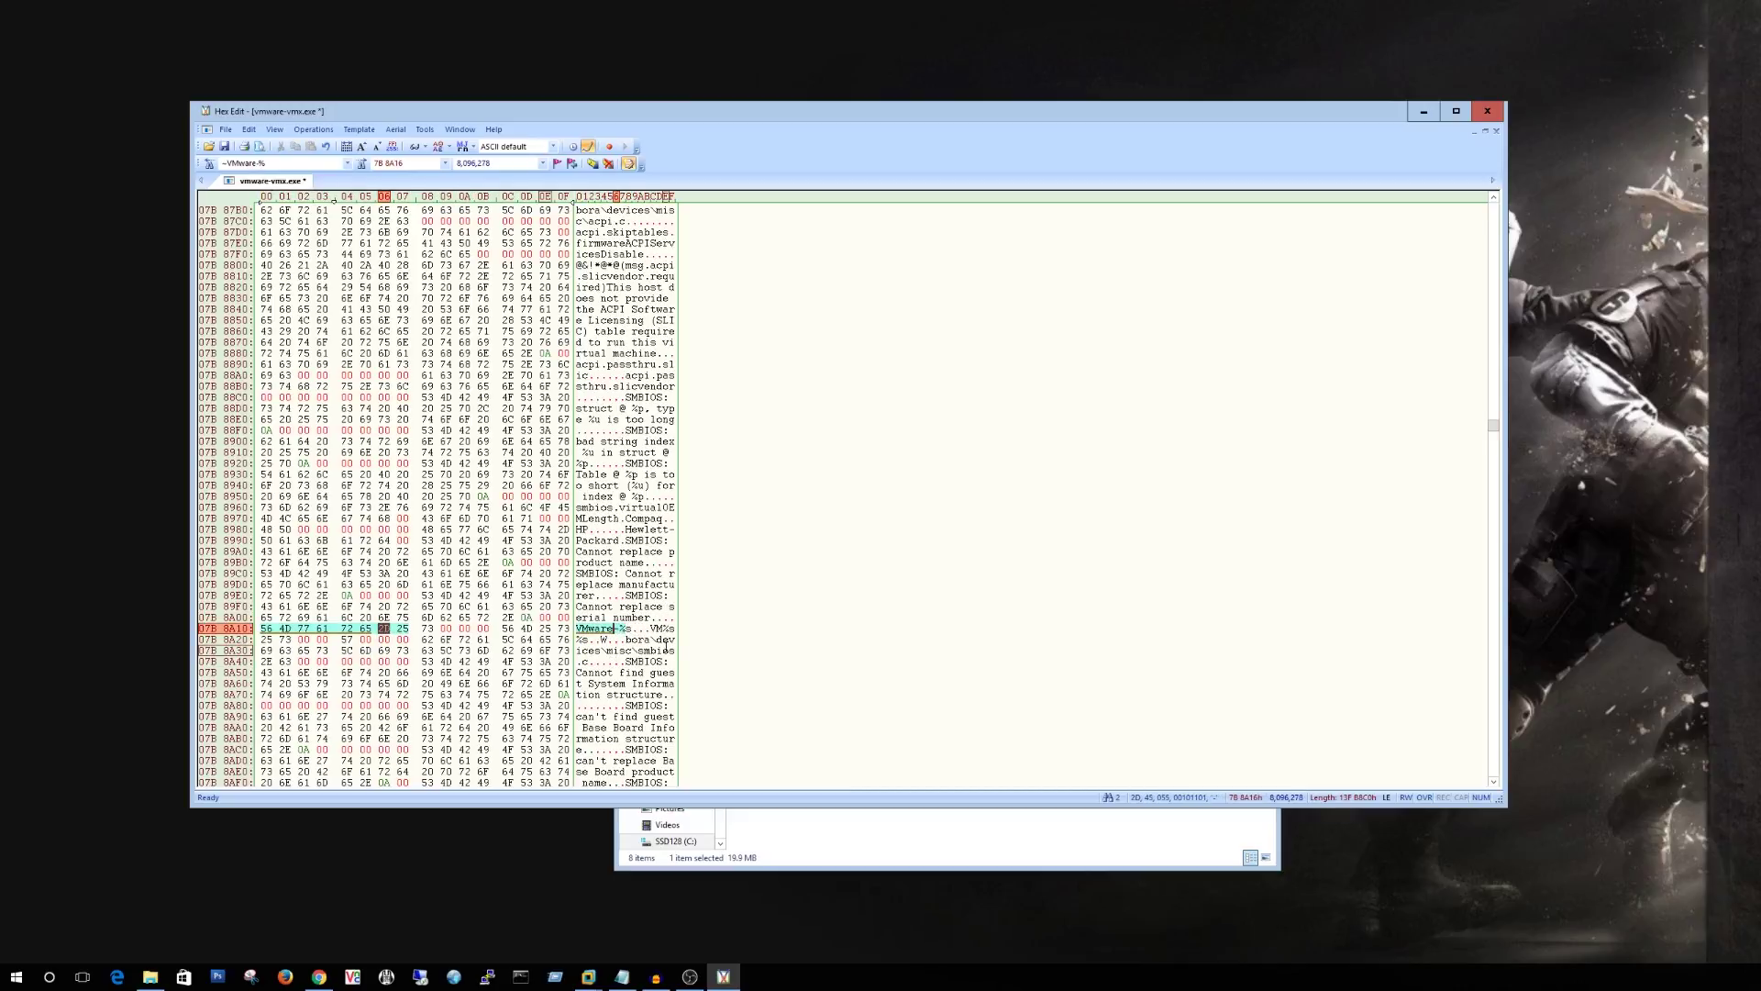
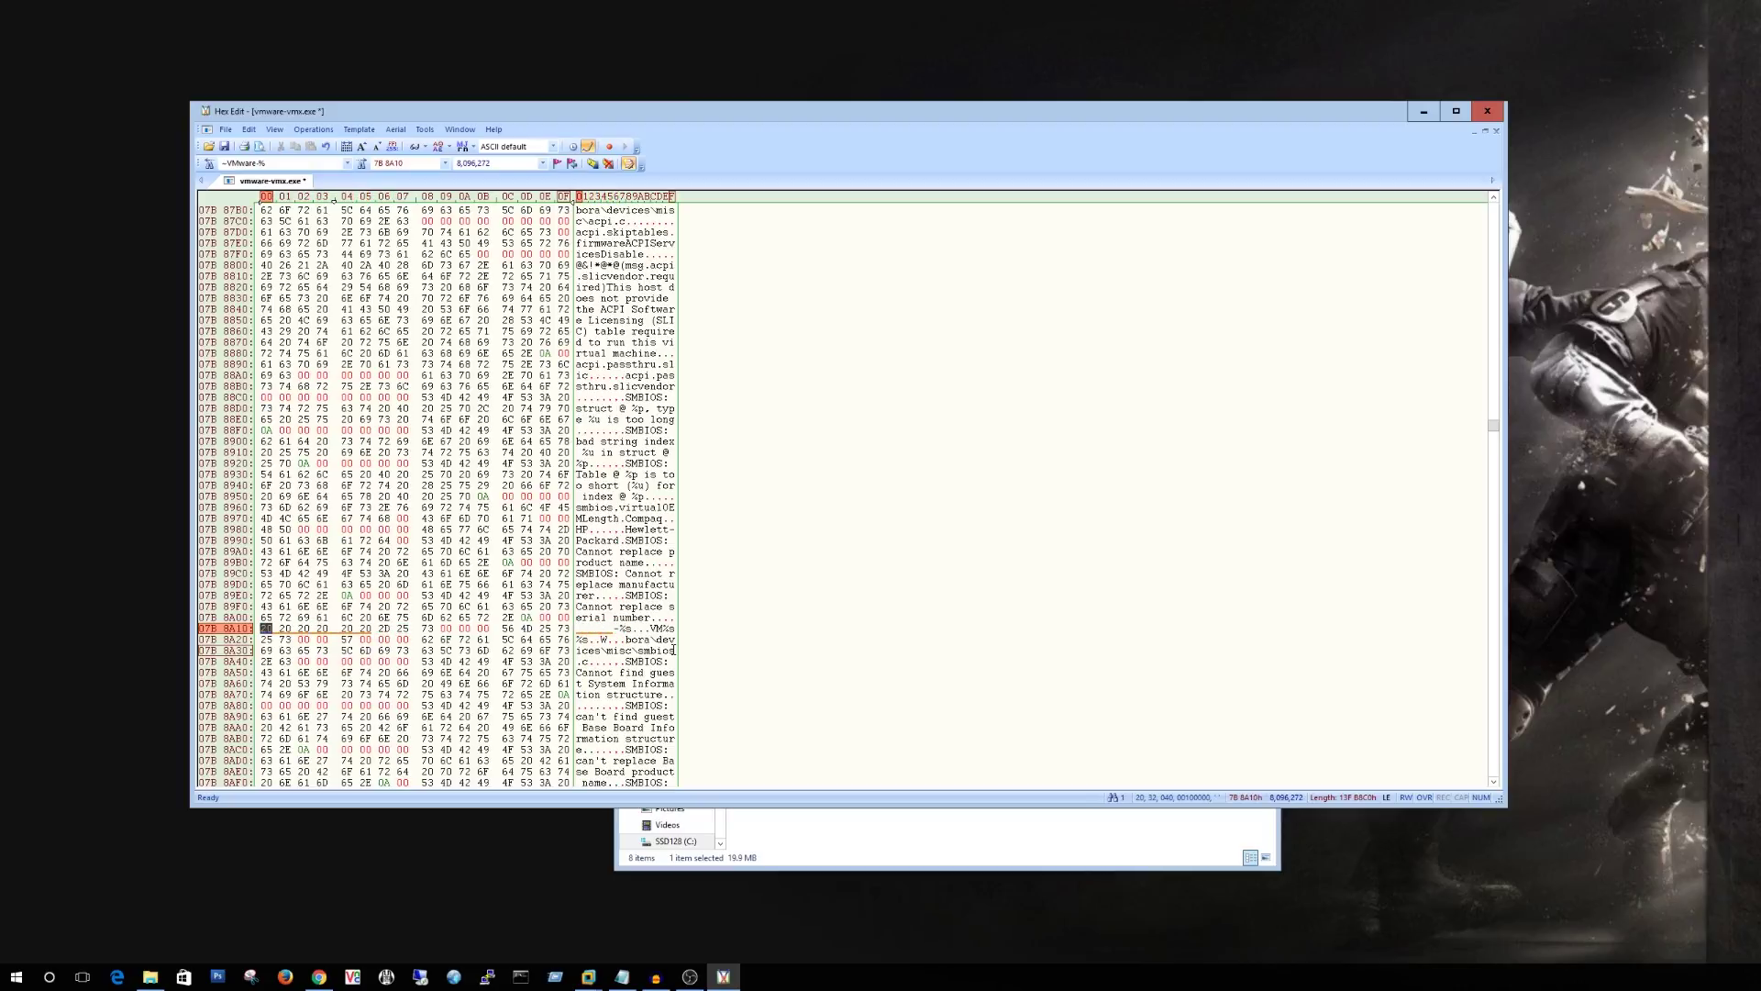
# - Overwrite the string at offset 7B8A10 with TRS-80 and check the neighbouring serial bytes
pyautogui.write('TRS-80')
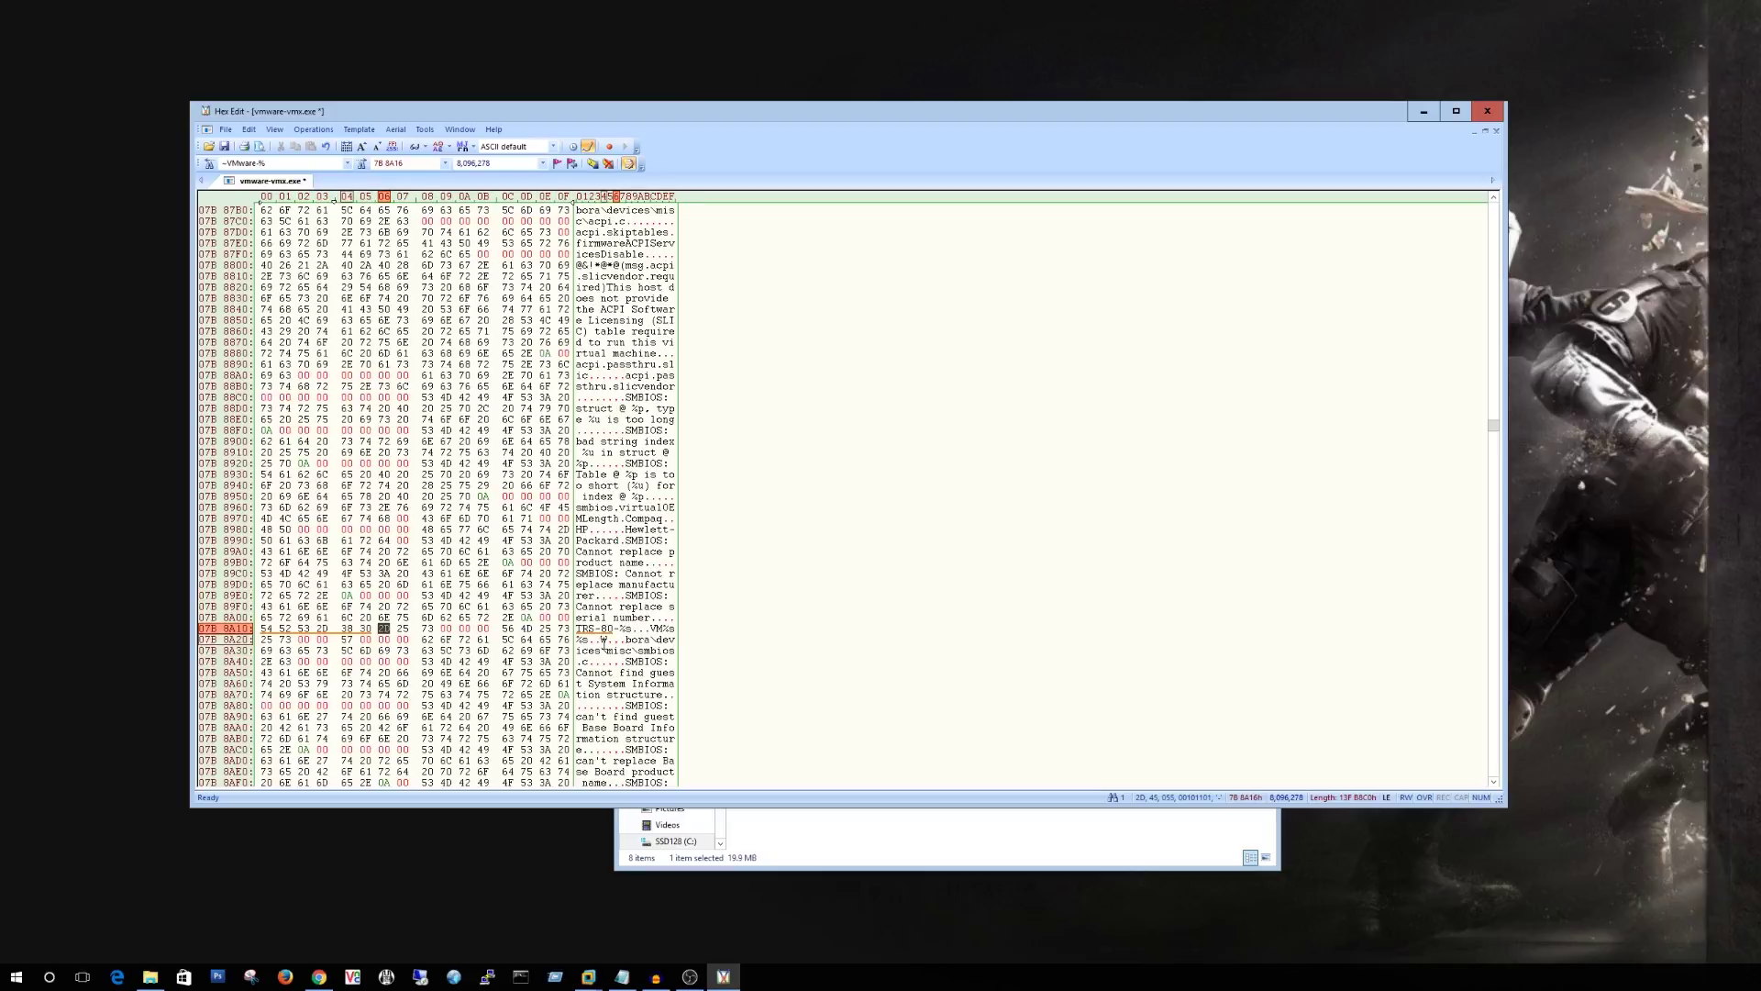
pyautogui.click(579, 639)
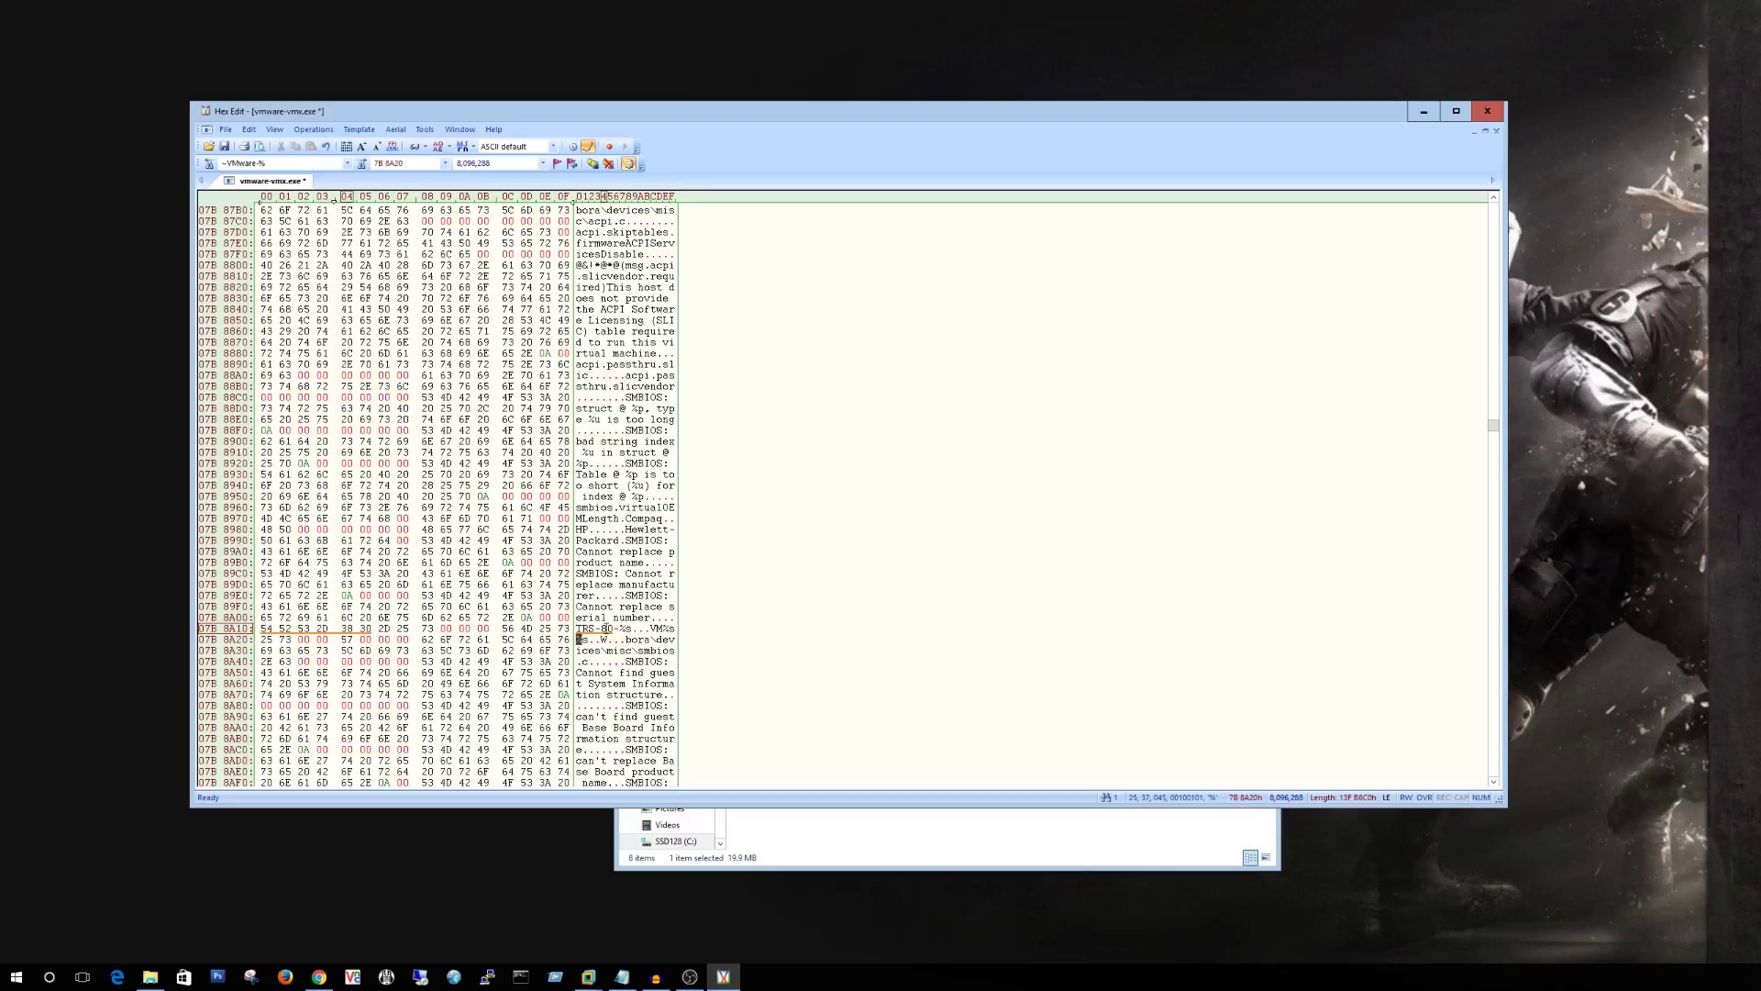
pyautogui.click(606, 617)
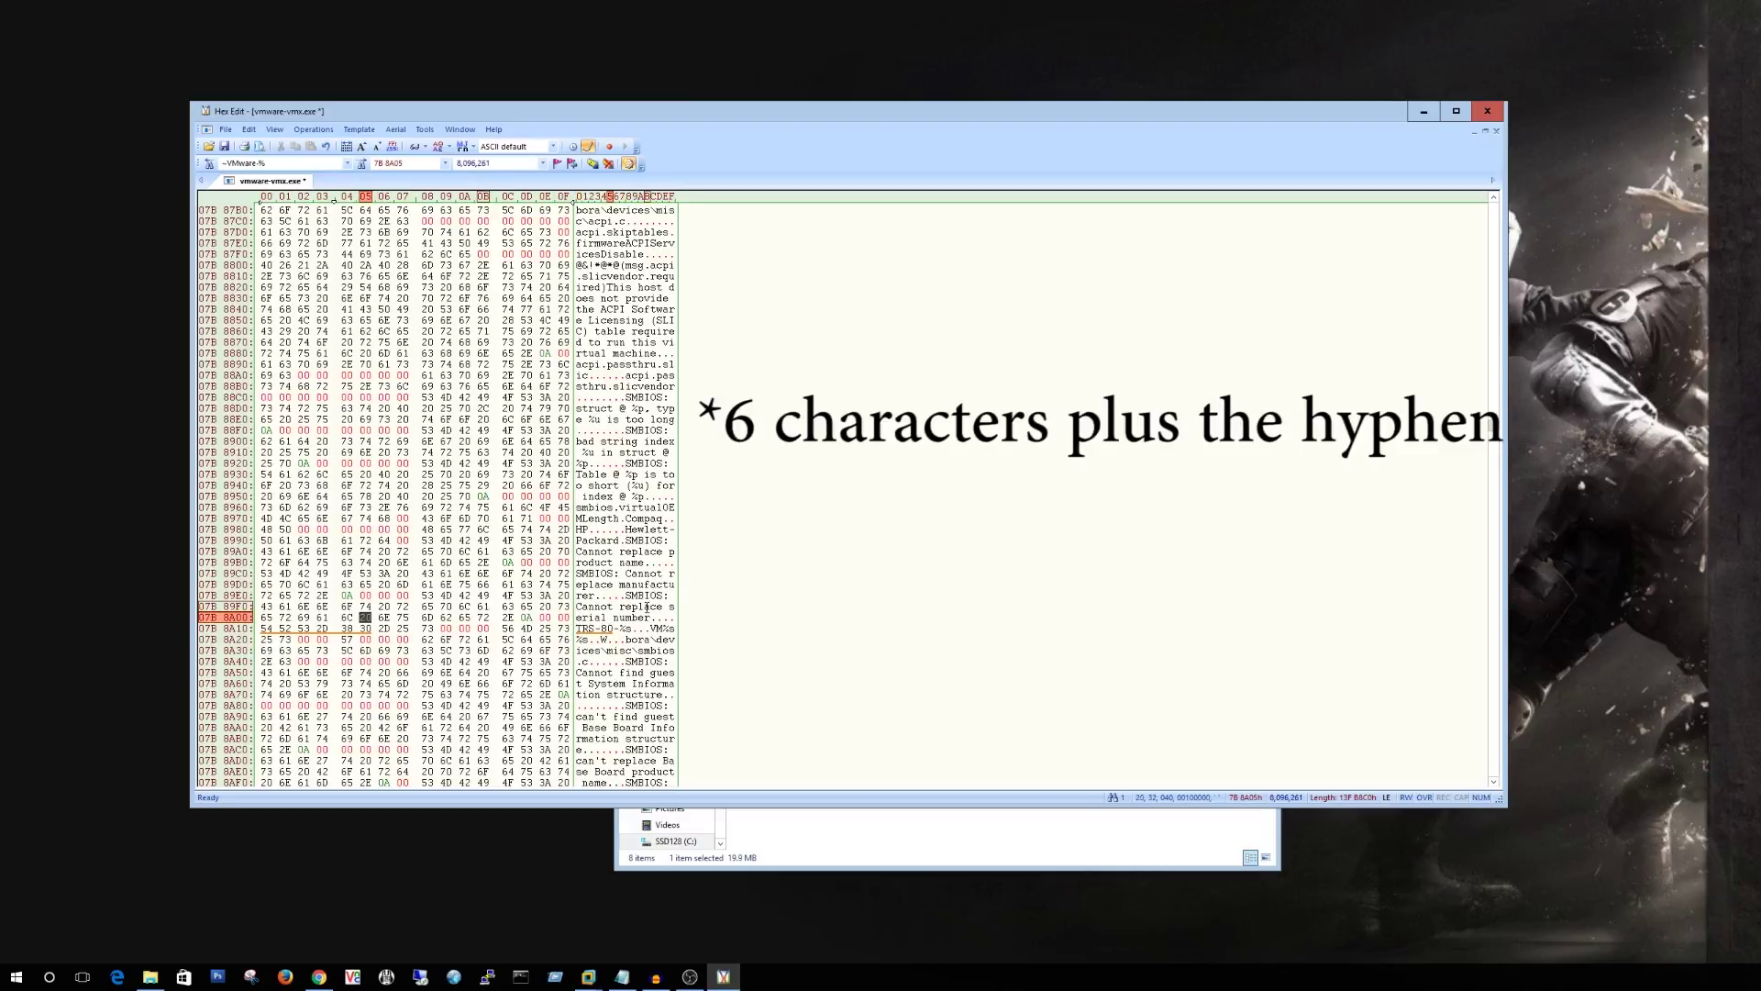
# - Save the patched vmware-vmx.exe and close Hex Edit
pyautogui.click(225, 147)
pyautogui.click(1486, 111)
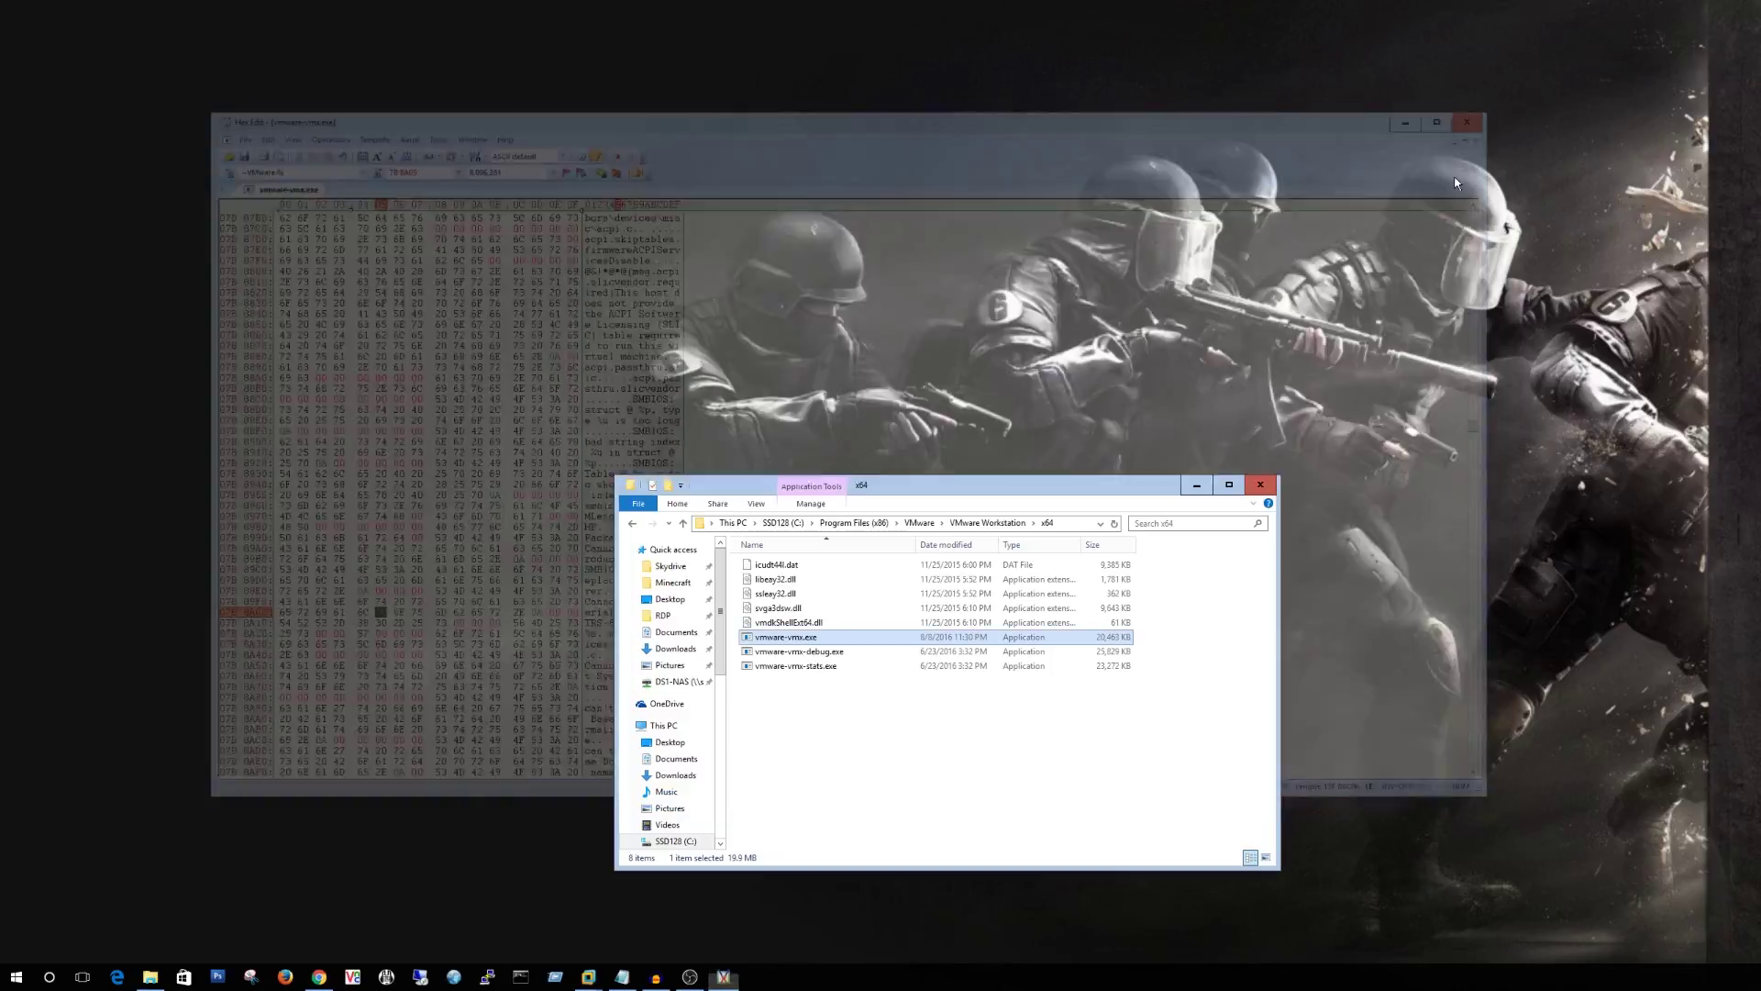
pyautogui.click(835, 738)
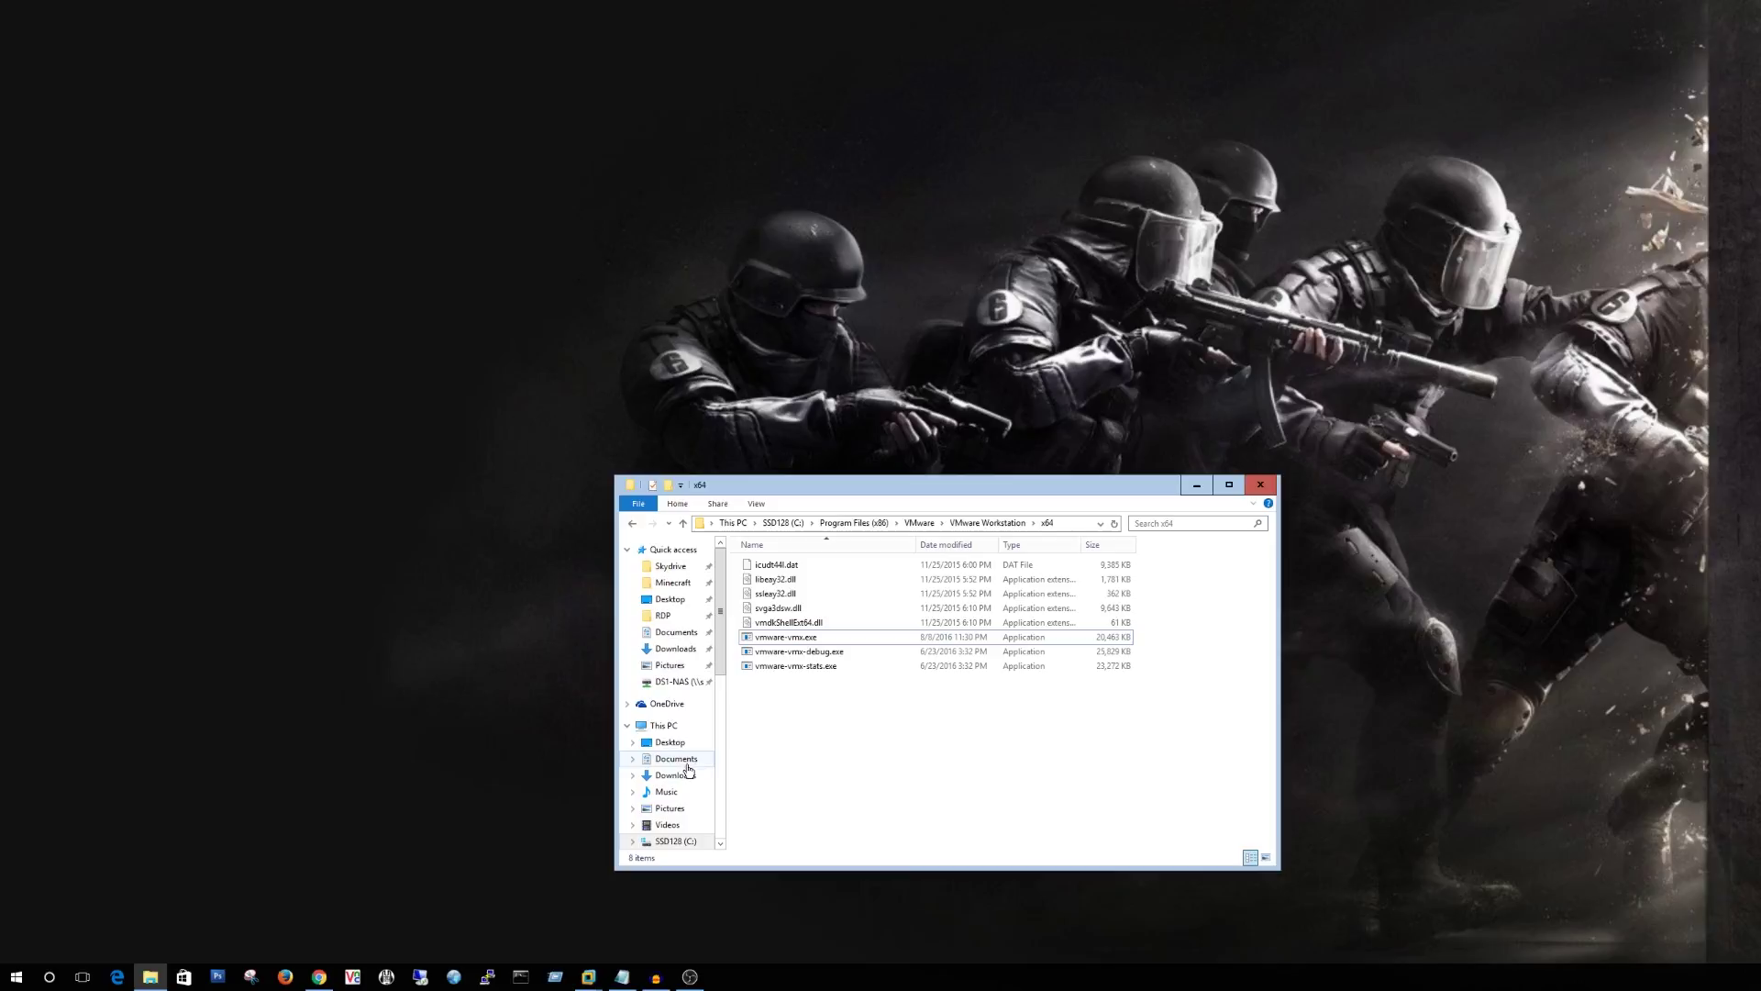
# - Browse the Desktop folder, looking at VeeamBMS7.iso and the desktop copy of vmware-vmx.exe
pyautogui.click(670, 742)
pyautogui.click(851, 772)
pyautogui.scroll(-5, 851, 772)
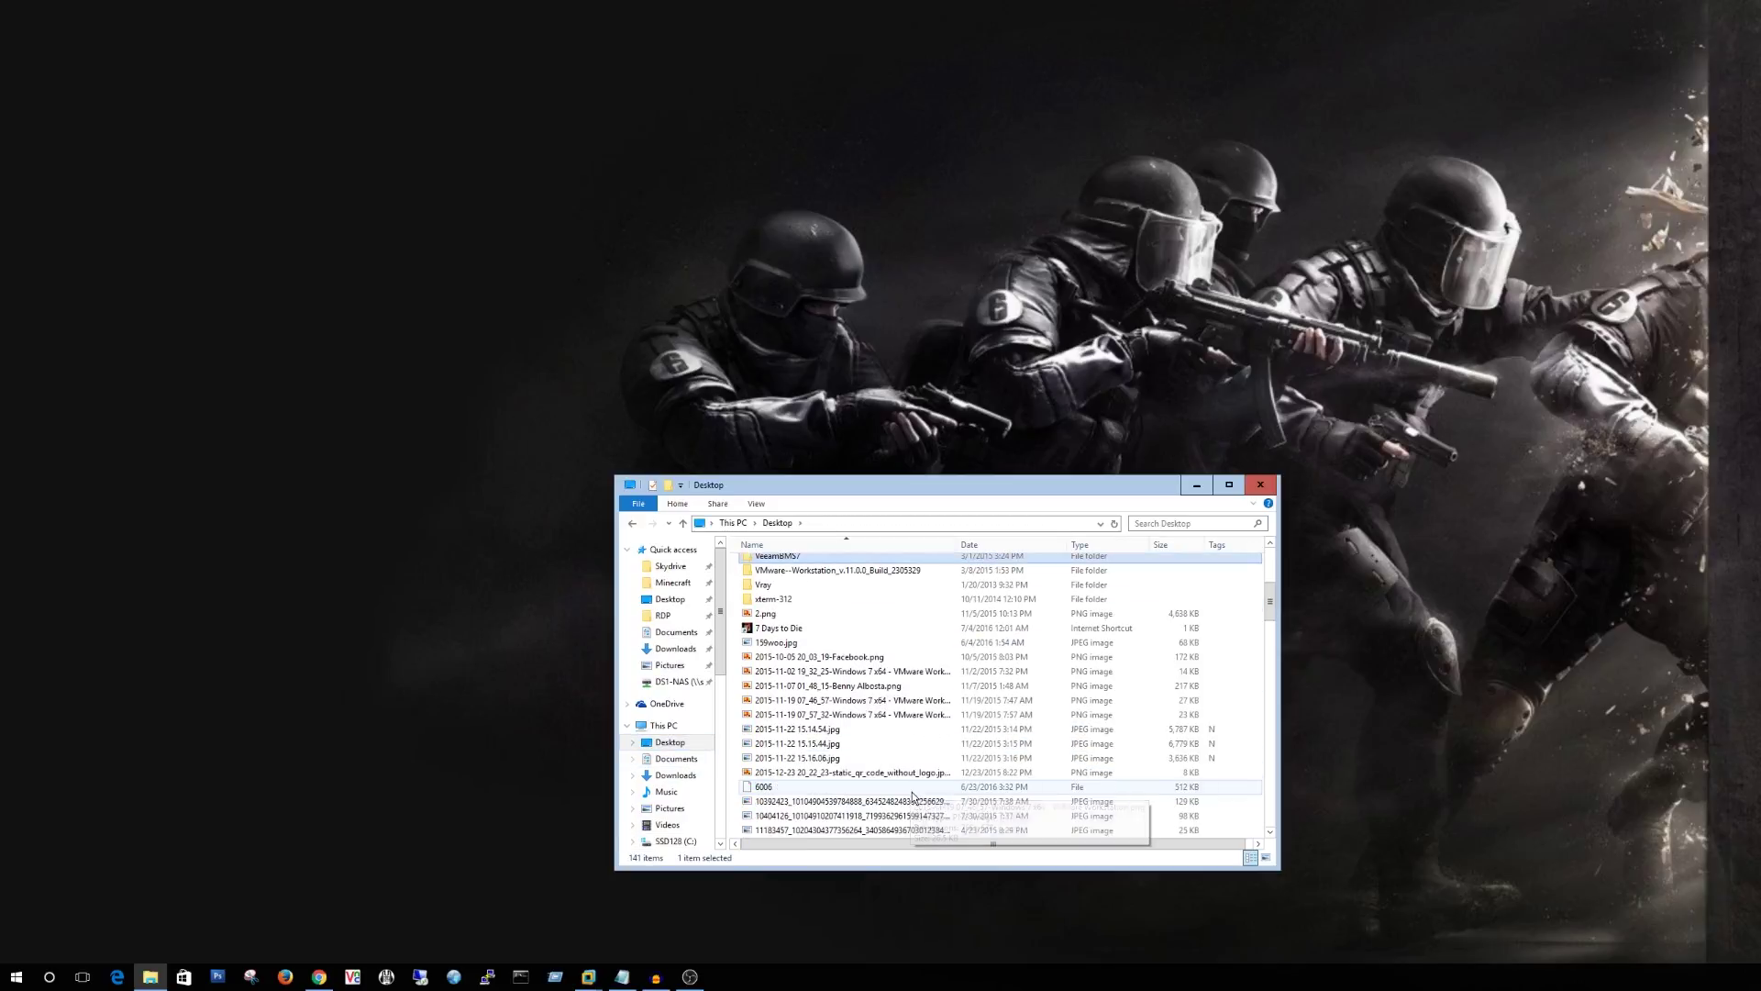
pyautogui.scroll(-20, 901, 798)
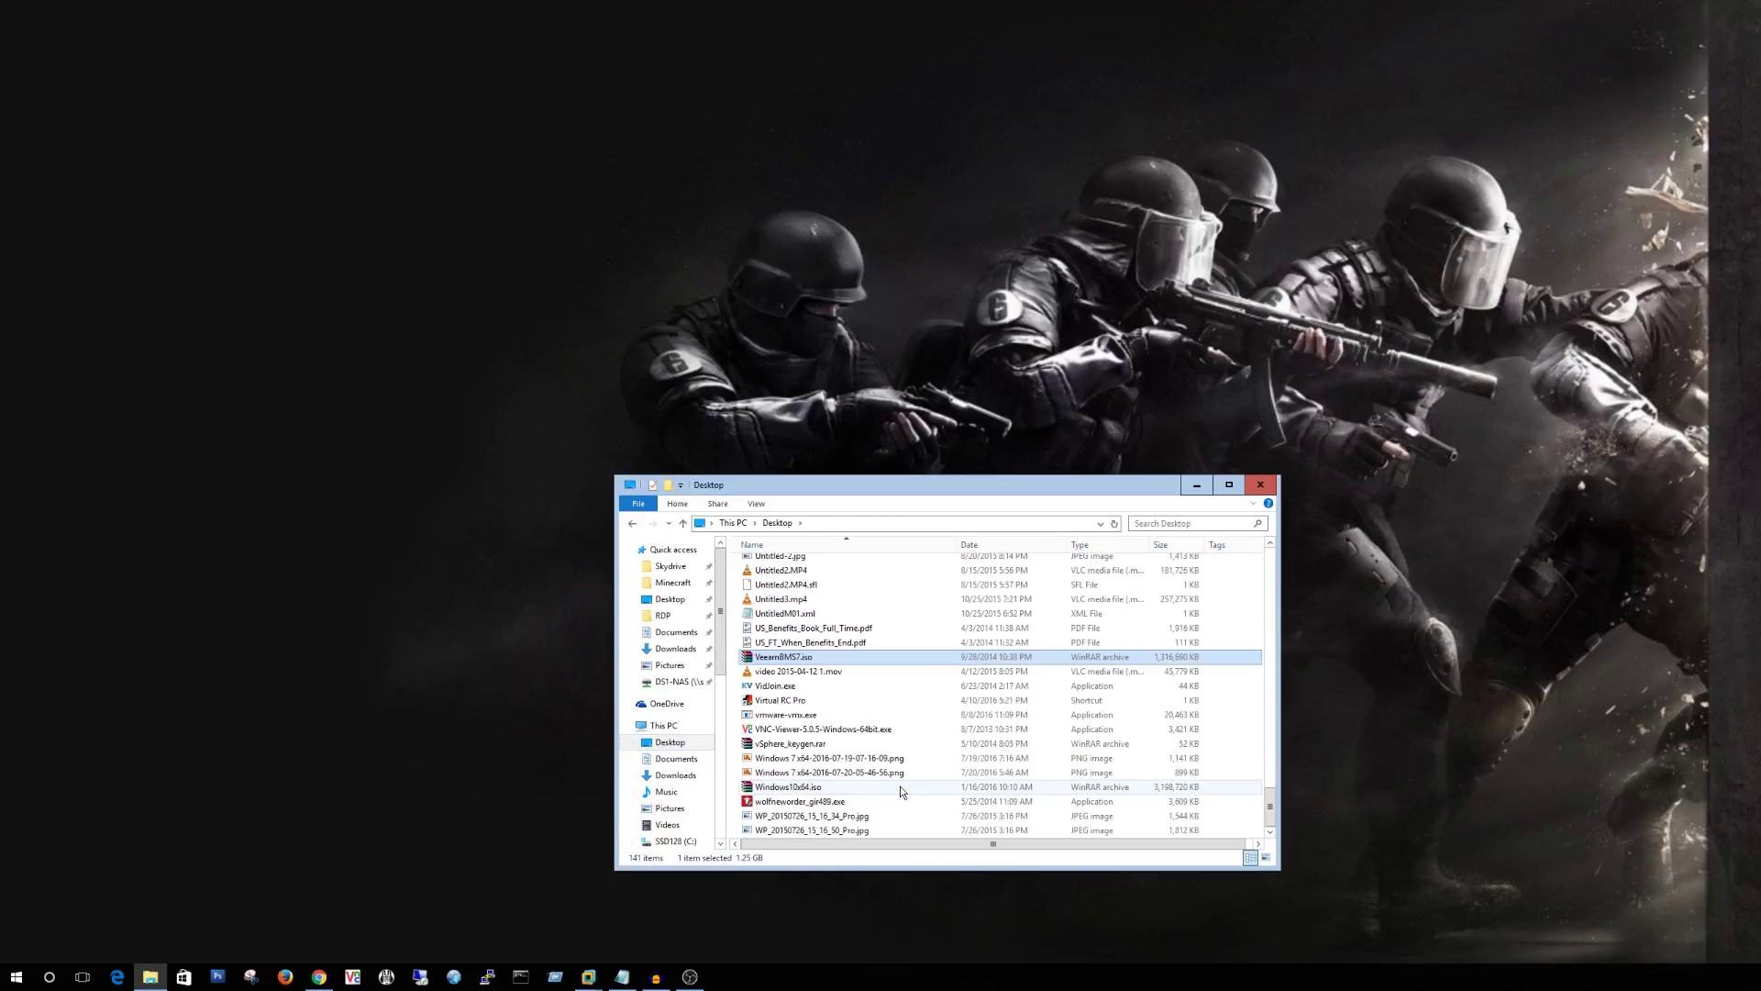
pyautogui.click(877, 660)
pyautogui.click(811, 717)
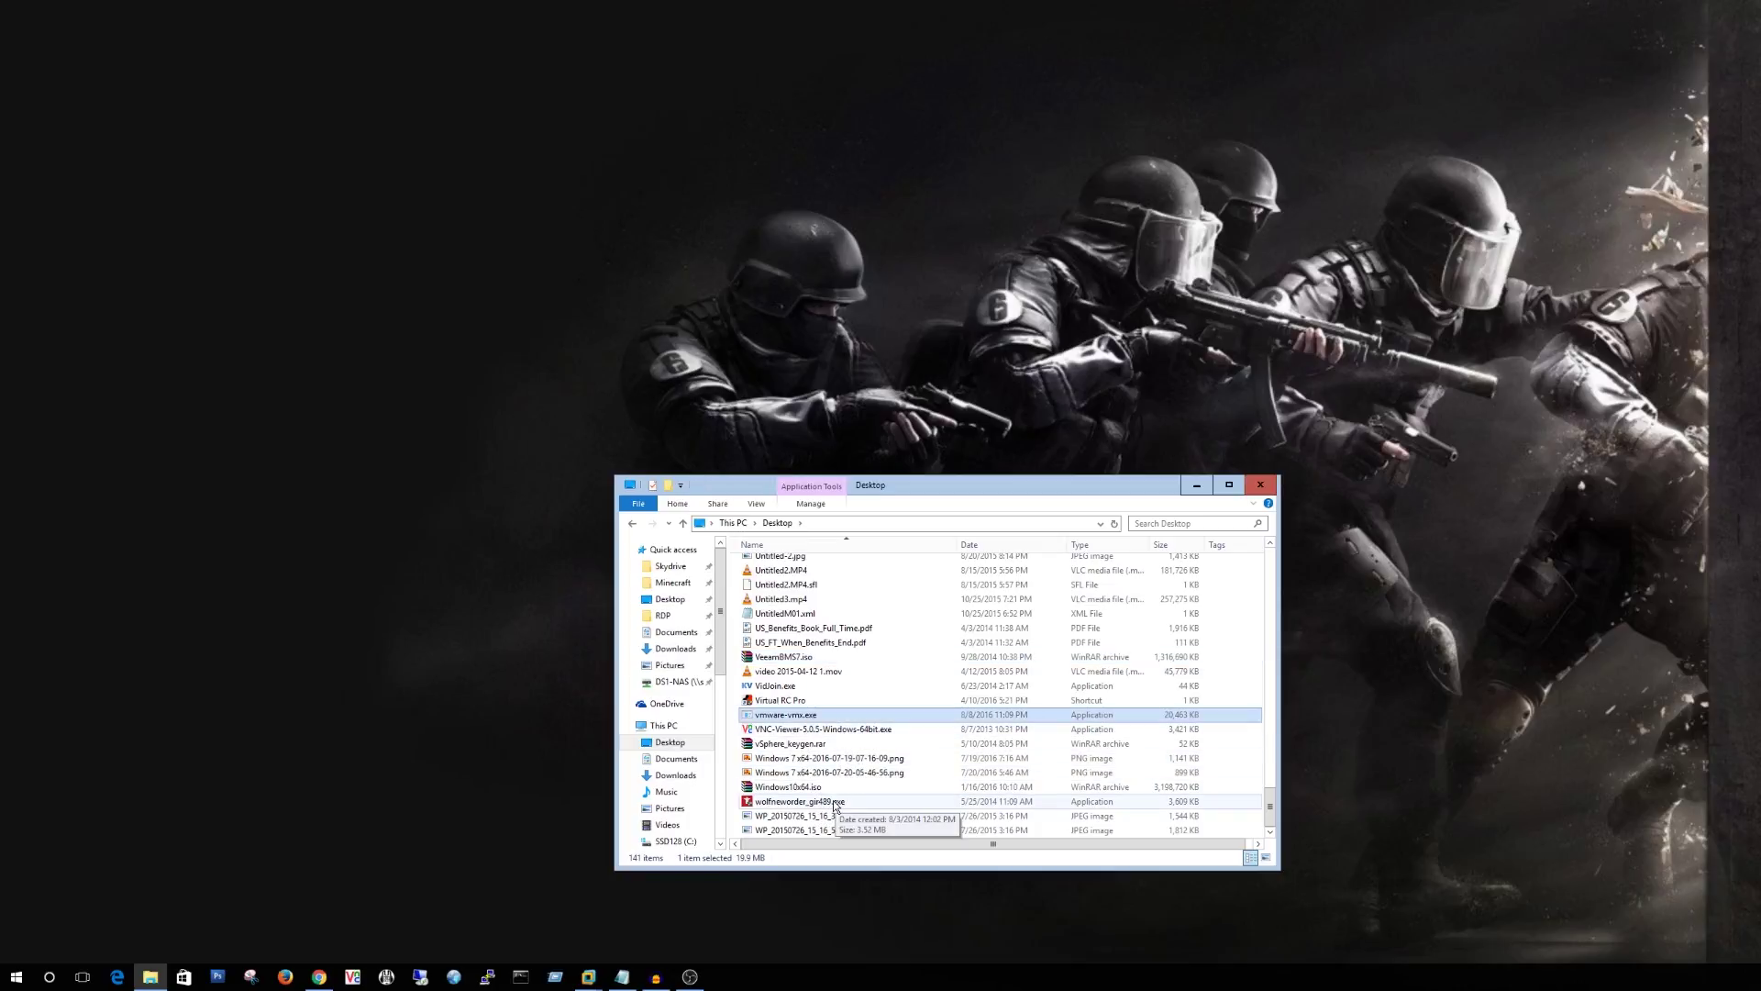
pyautogui.click(721, 844)
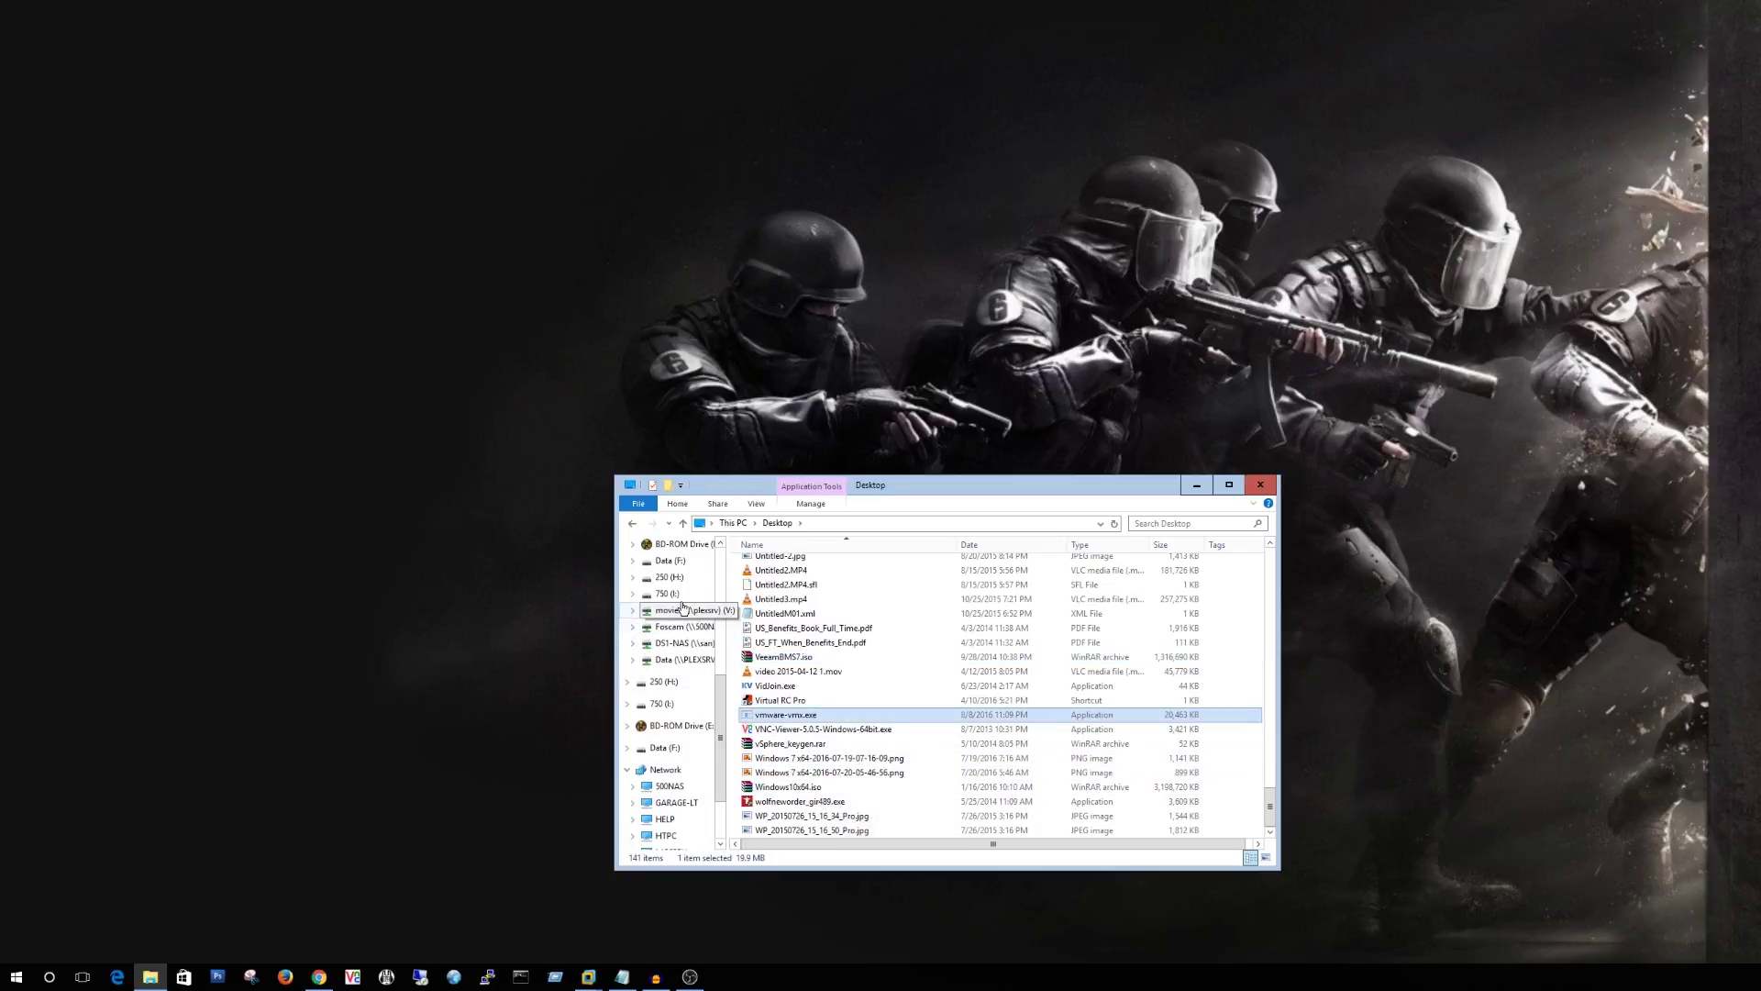
# - Navigate to C:\Program Files (x86)\VMware\VMware Workstation\x64, then close Explorer
pyautogui.click(667, 802)
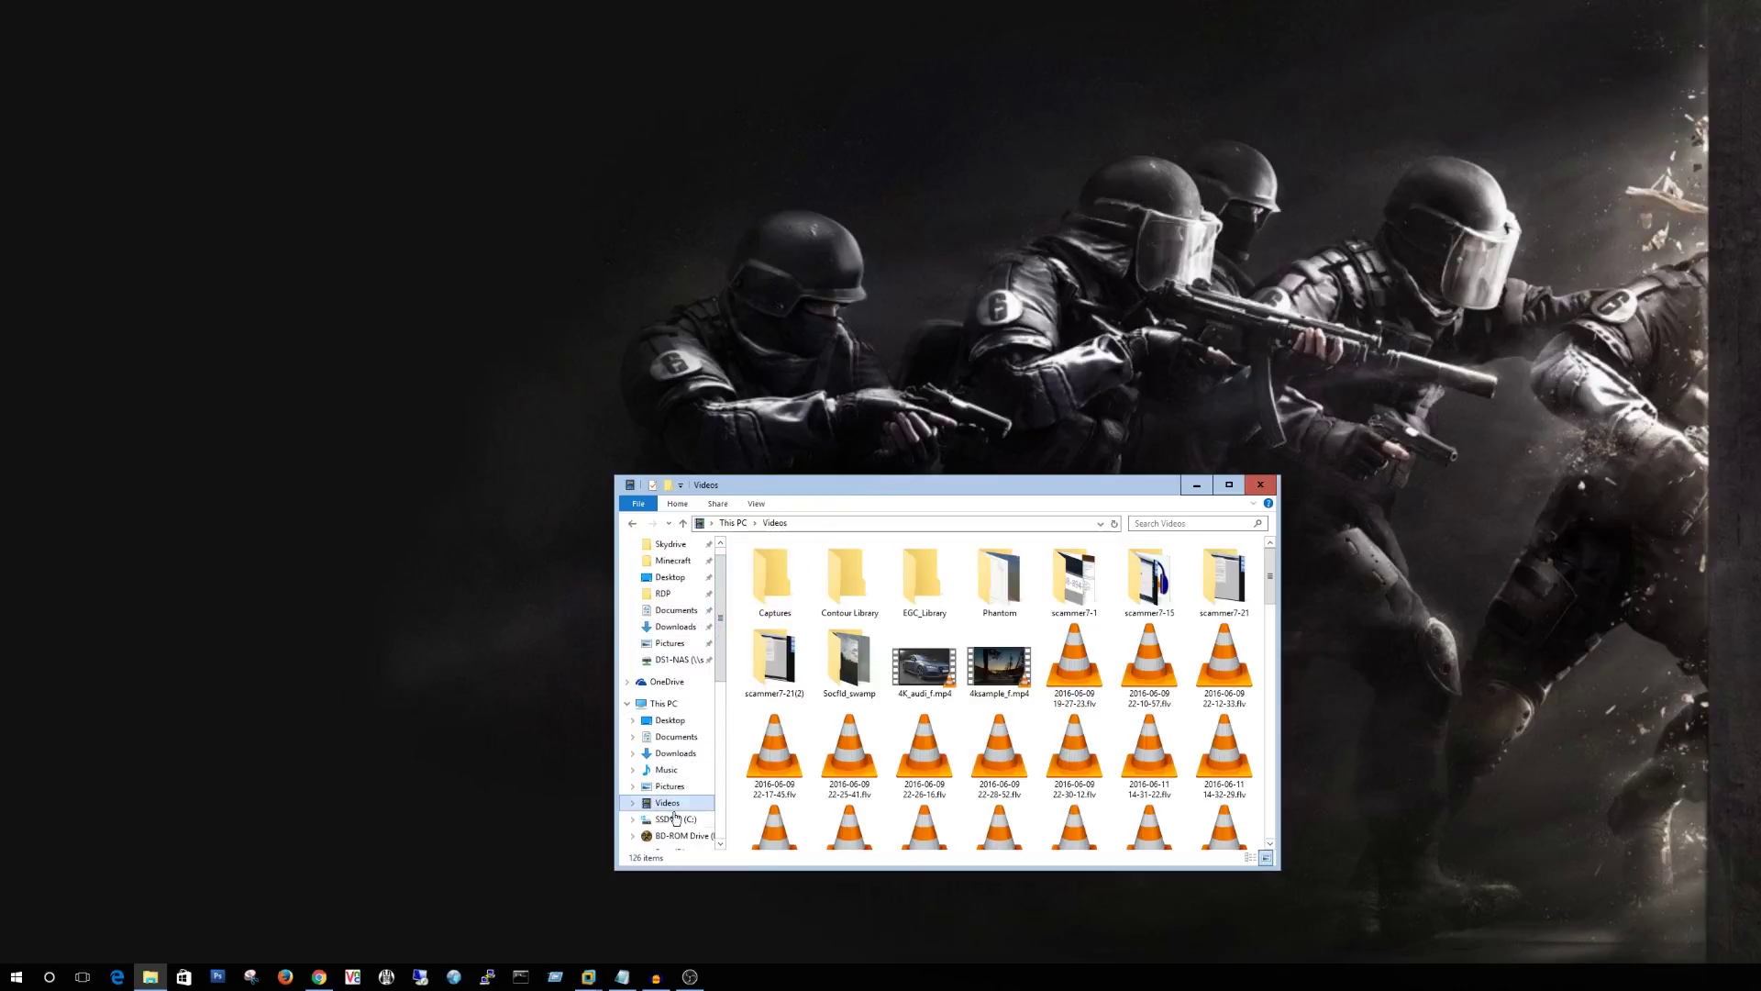
pyautogui.click(676, 819)
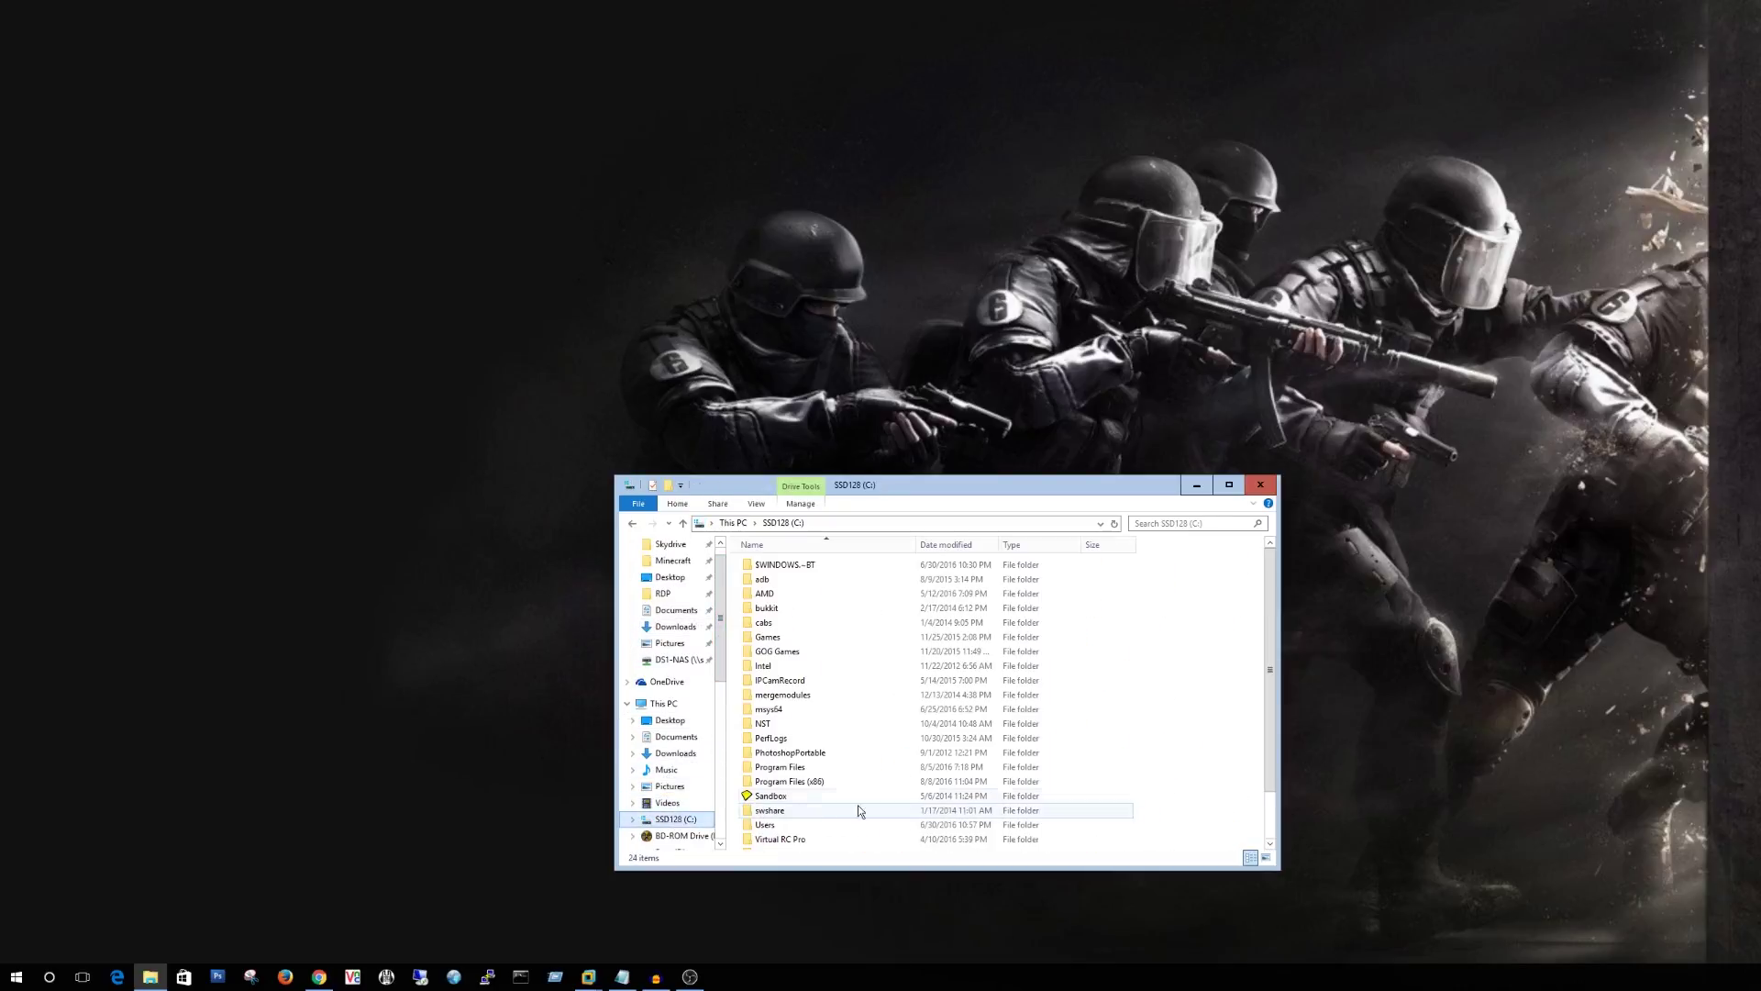
pyautogui.click(828, 694)
pyautogui.scroll(-1, 829, 702)
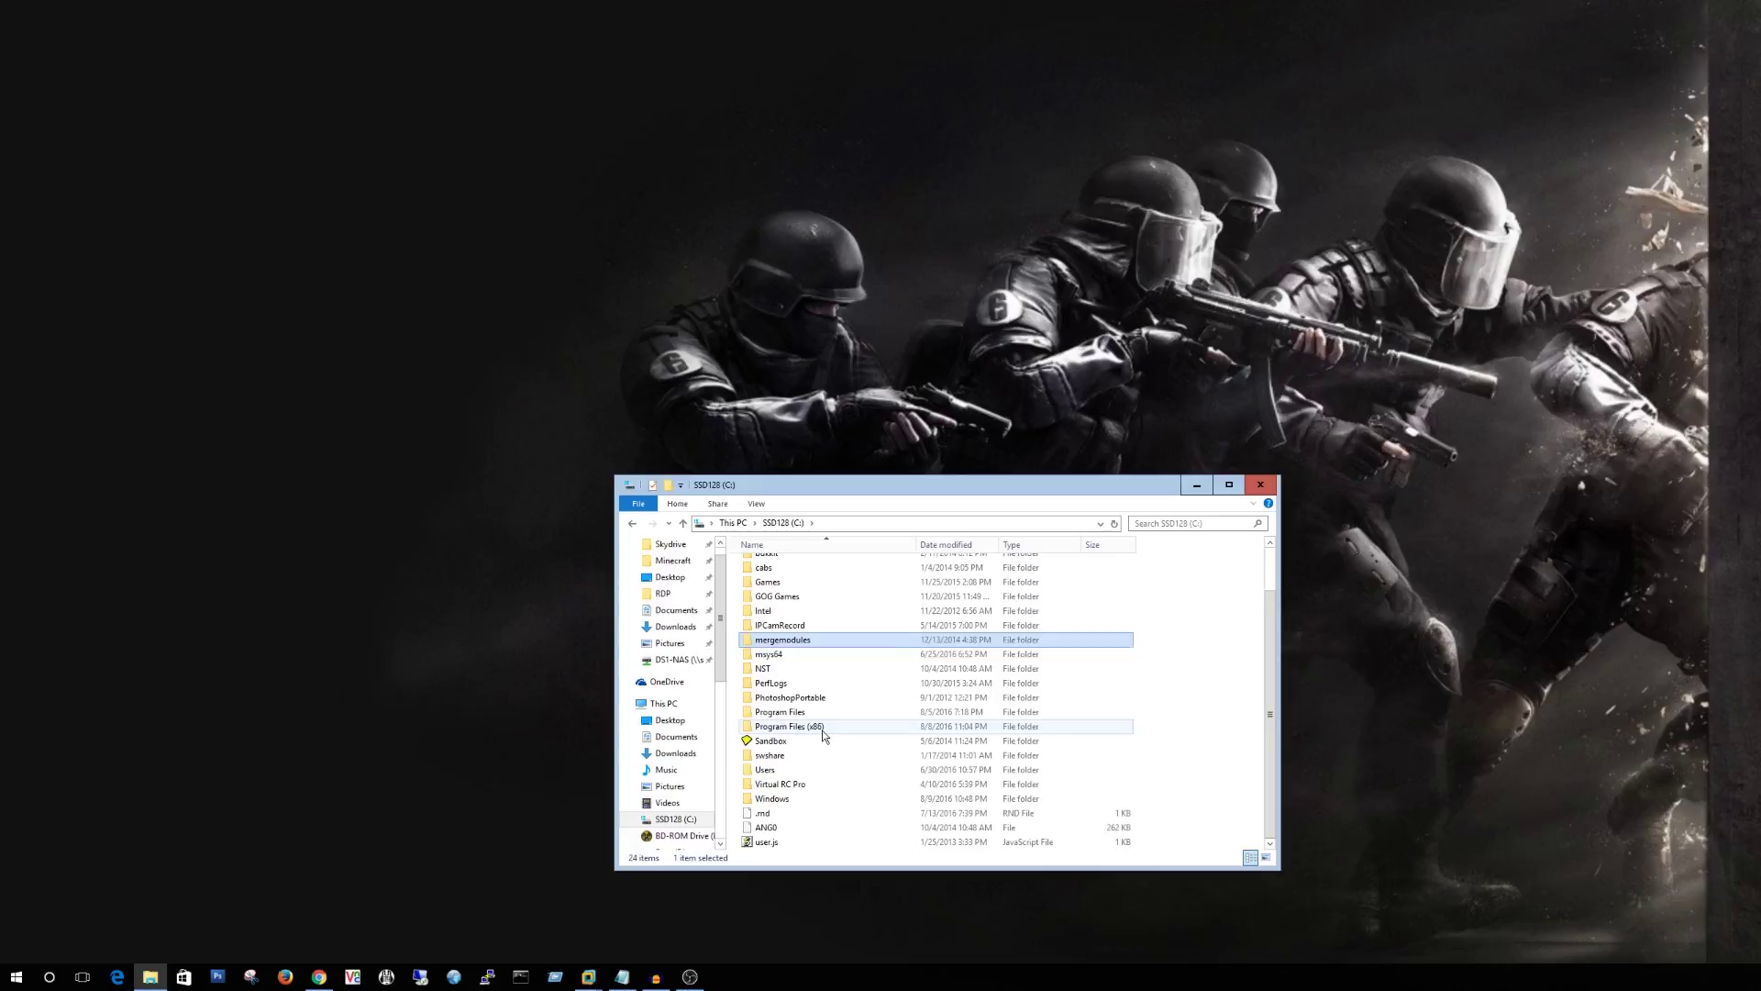
pyautogui.doubleClick(821, 725)
pyautogui.scroll(-5, 825, 715)
pyautogui.press('v')
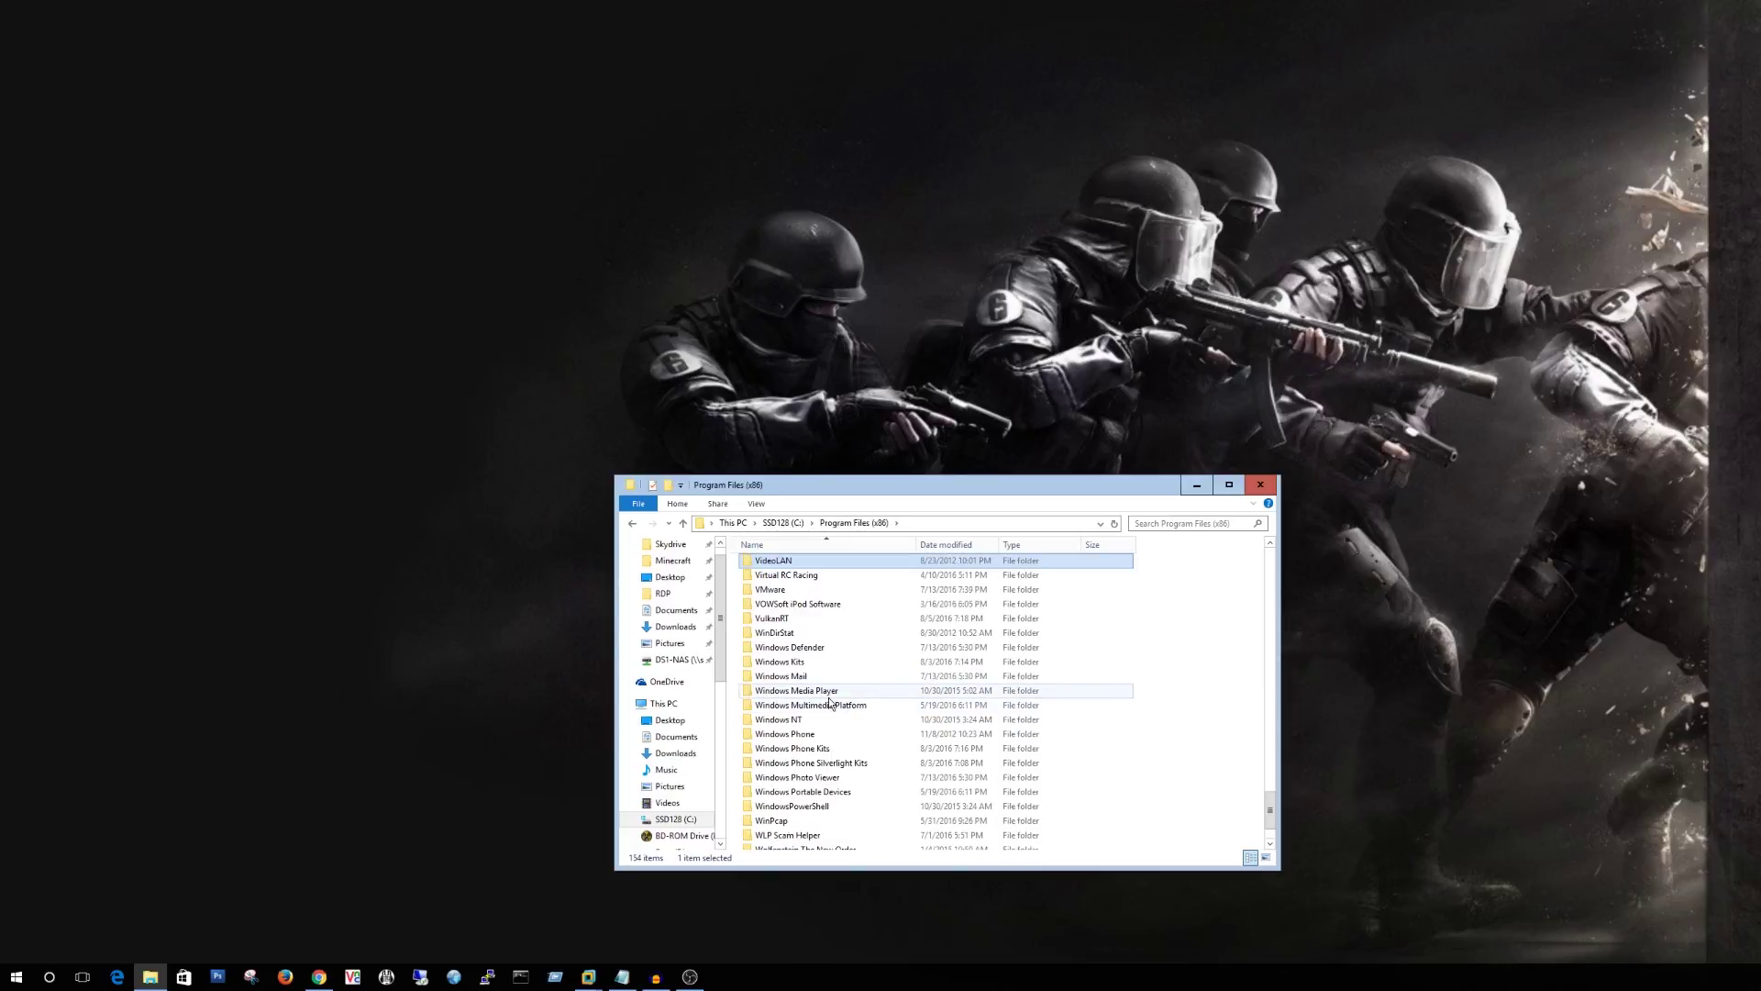
pyautogui.doubleClick(789, 589)
pyautogui.doubleClick(791, 639)
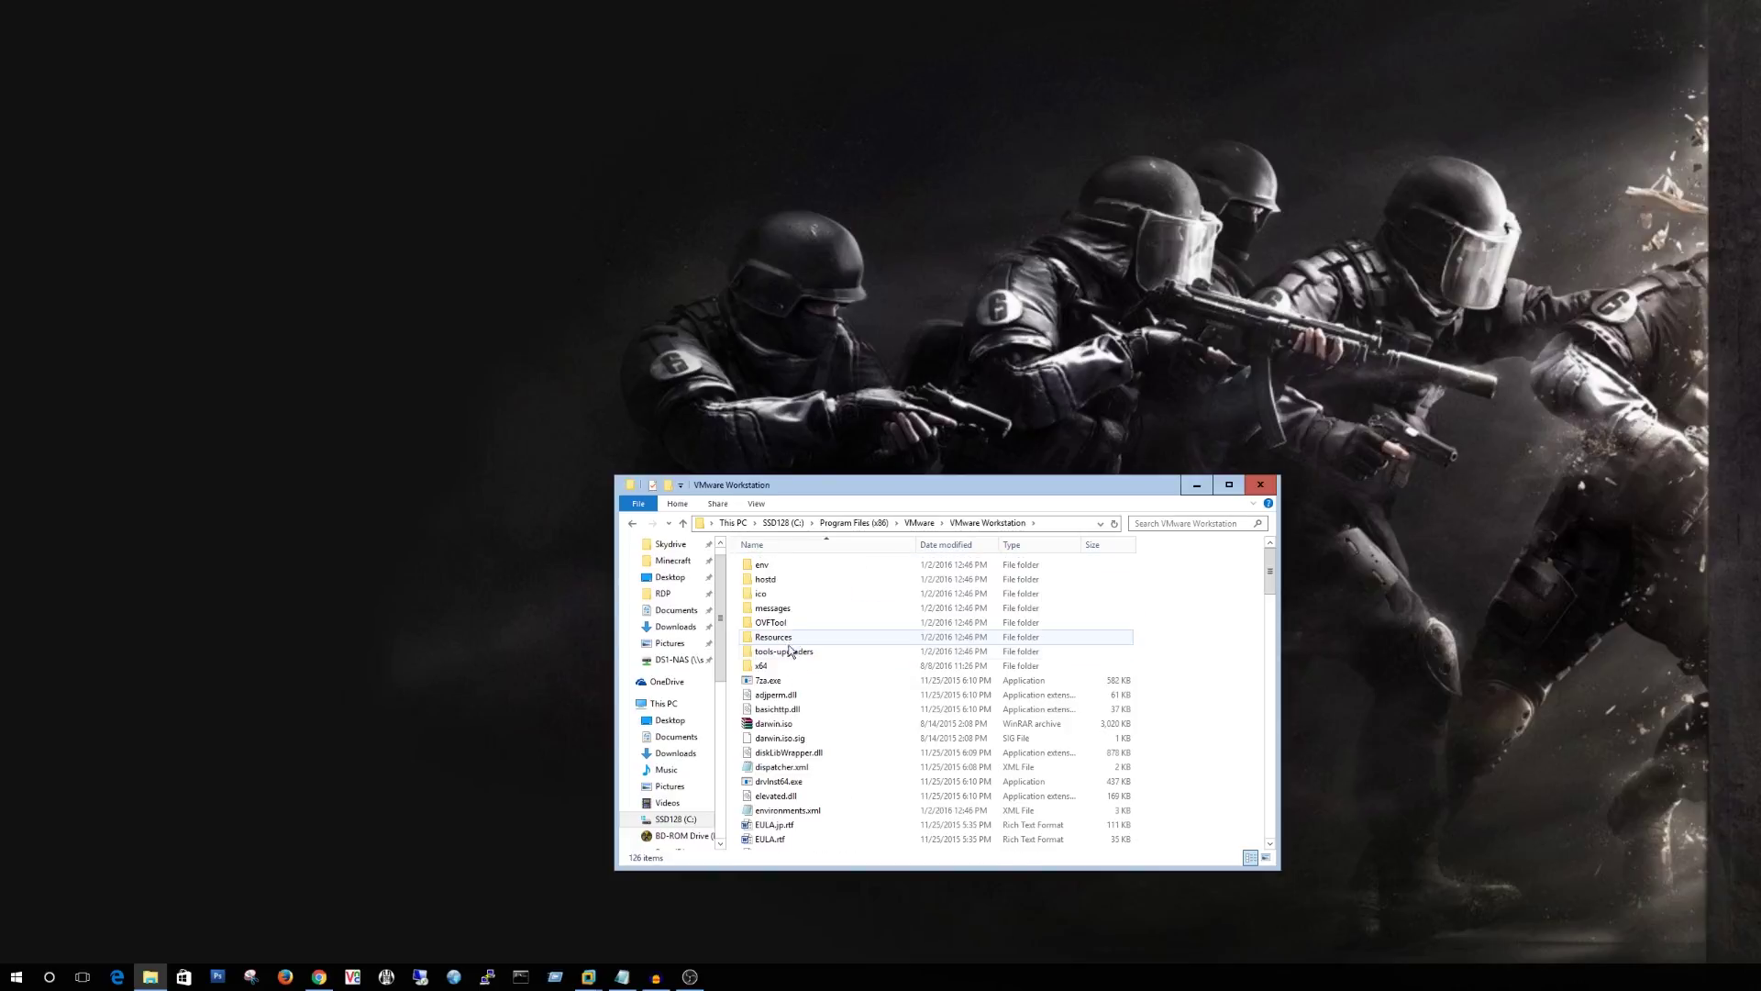
pyautogui.doubleClick(779, 670)
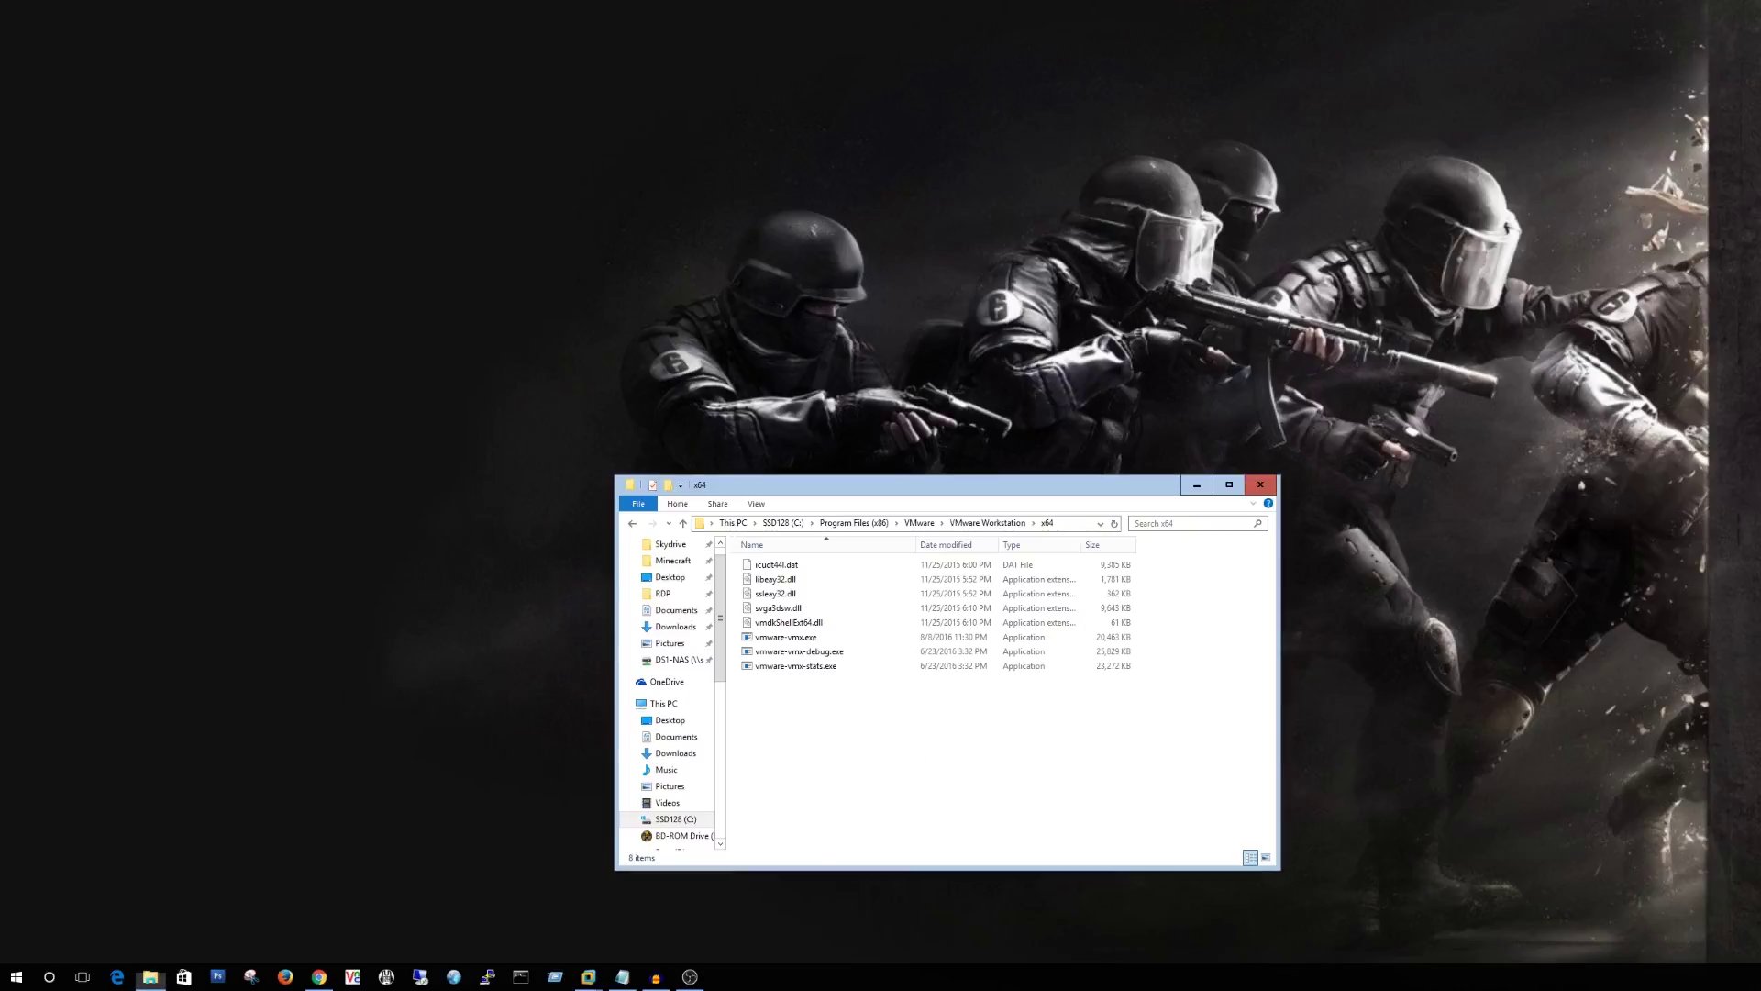
pyautogui.click(1259, 484)
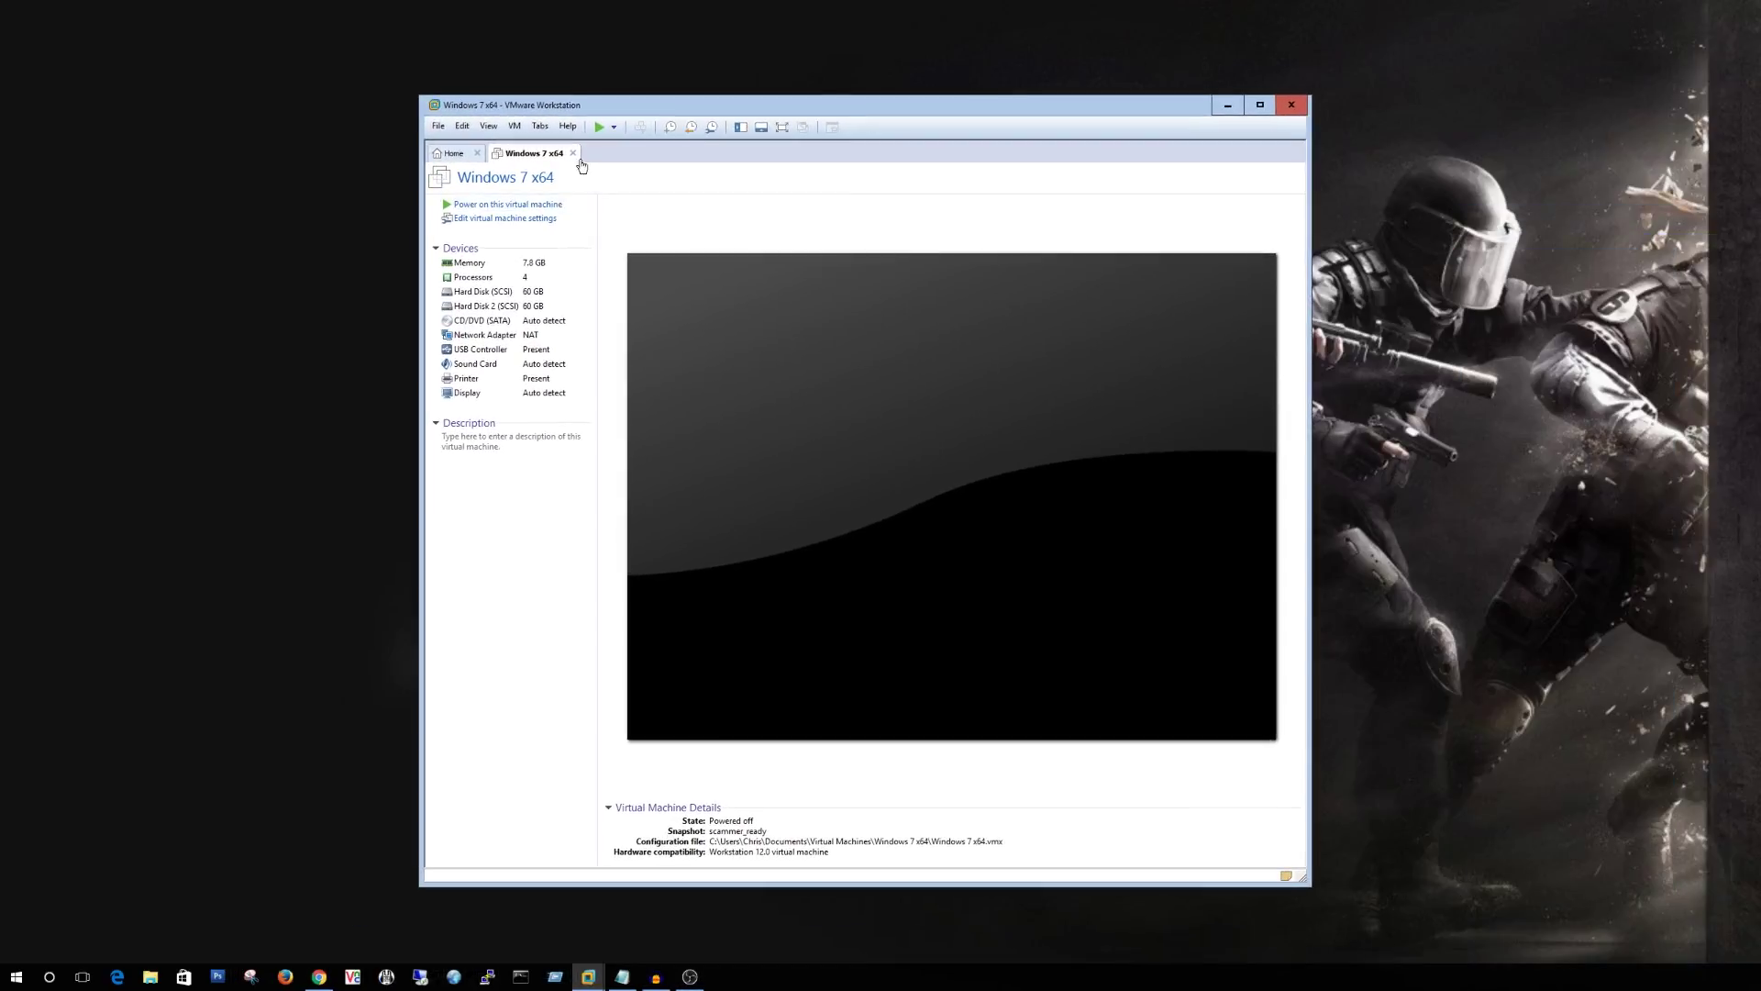
# - Power on the Windows 7 x64 VM, sign into the guest account with its password, and open Libraries
pyautogui.click(510, 205)
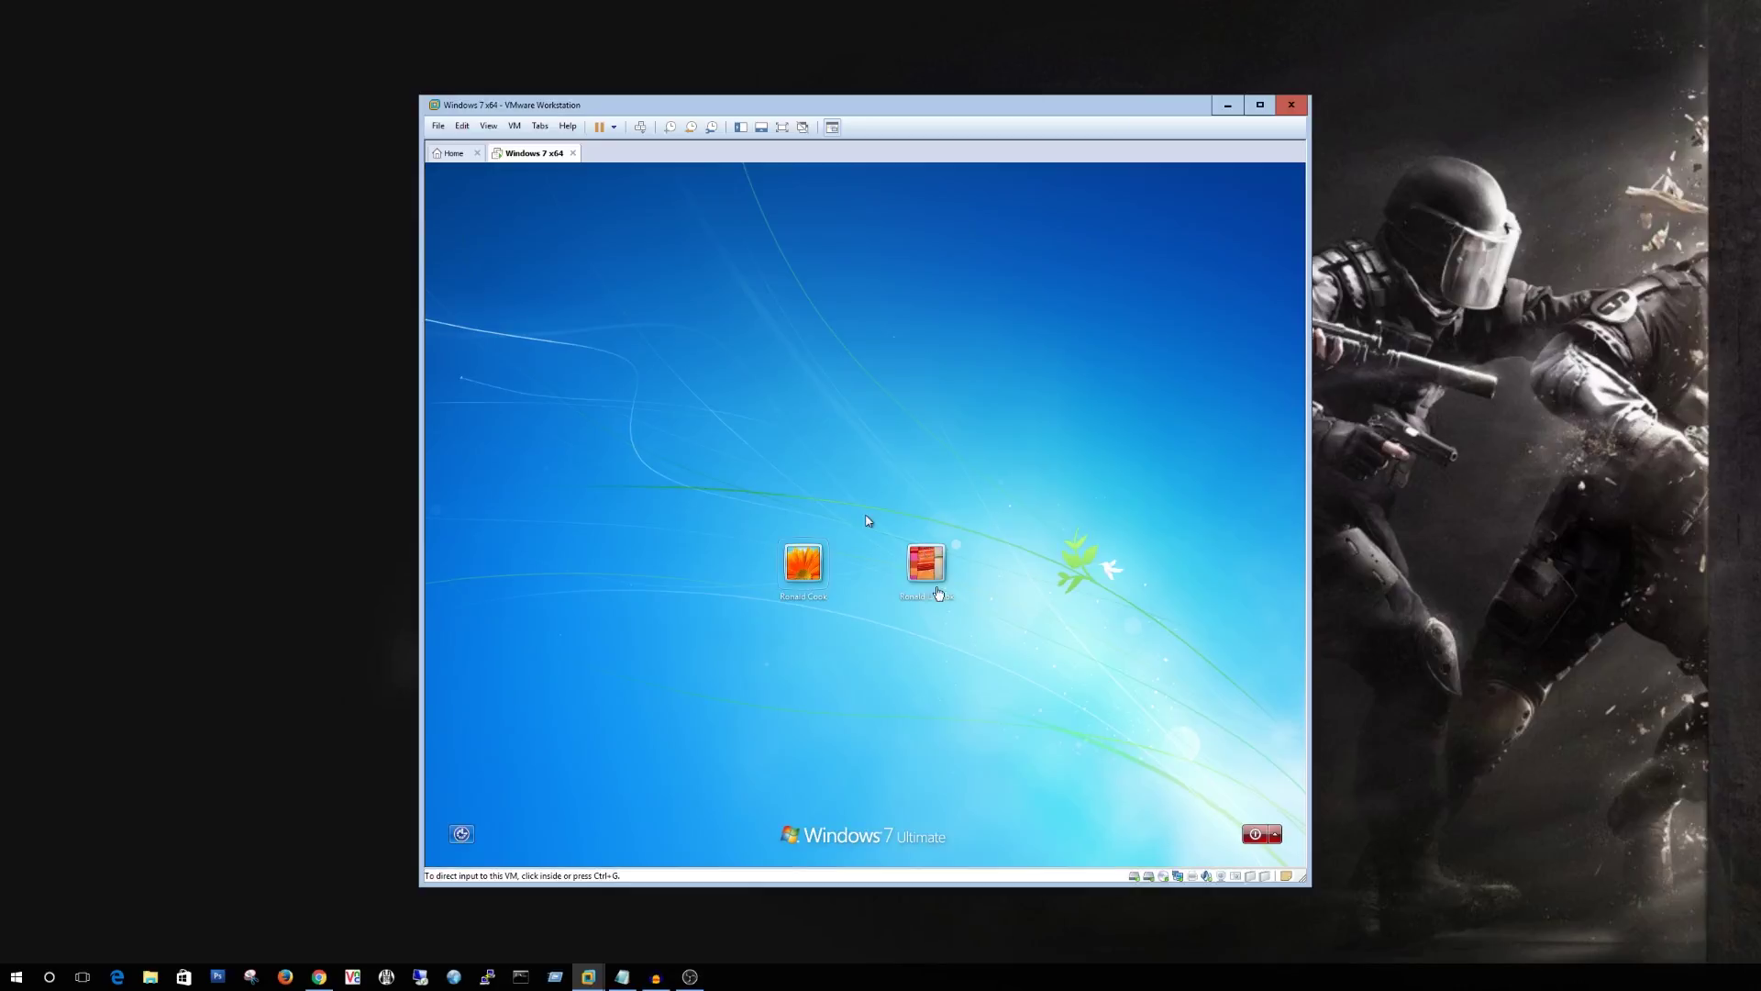
pyautogui.click(866, 520)
pyautogui.click(928, 564)
pyautogui.write('****')
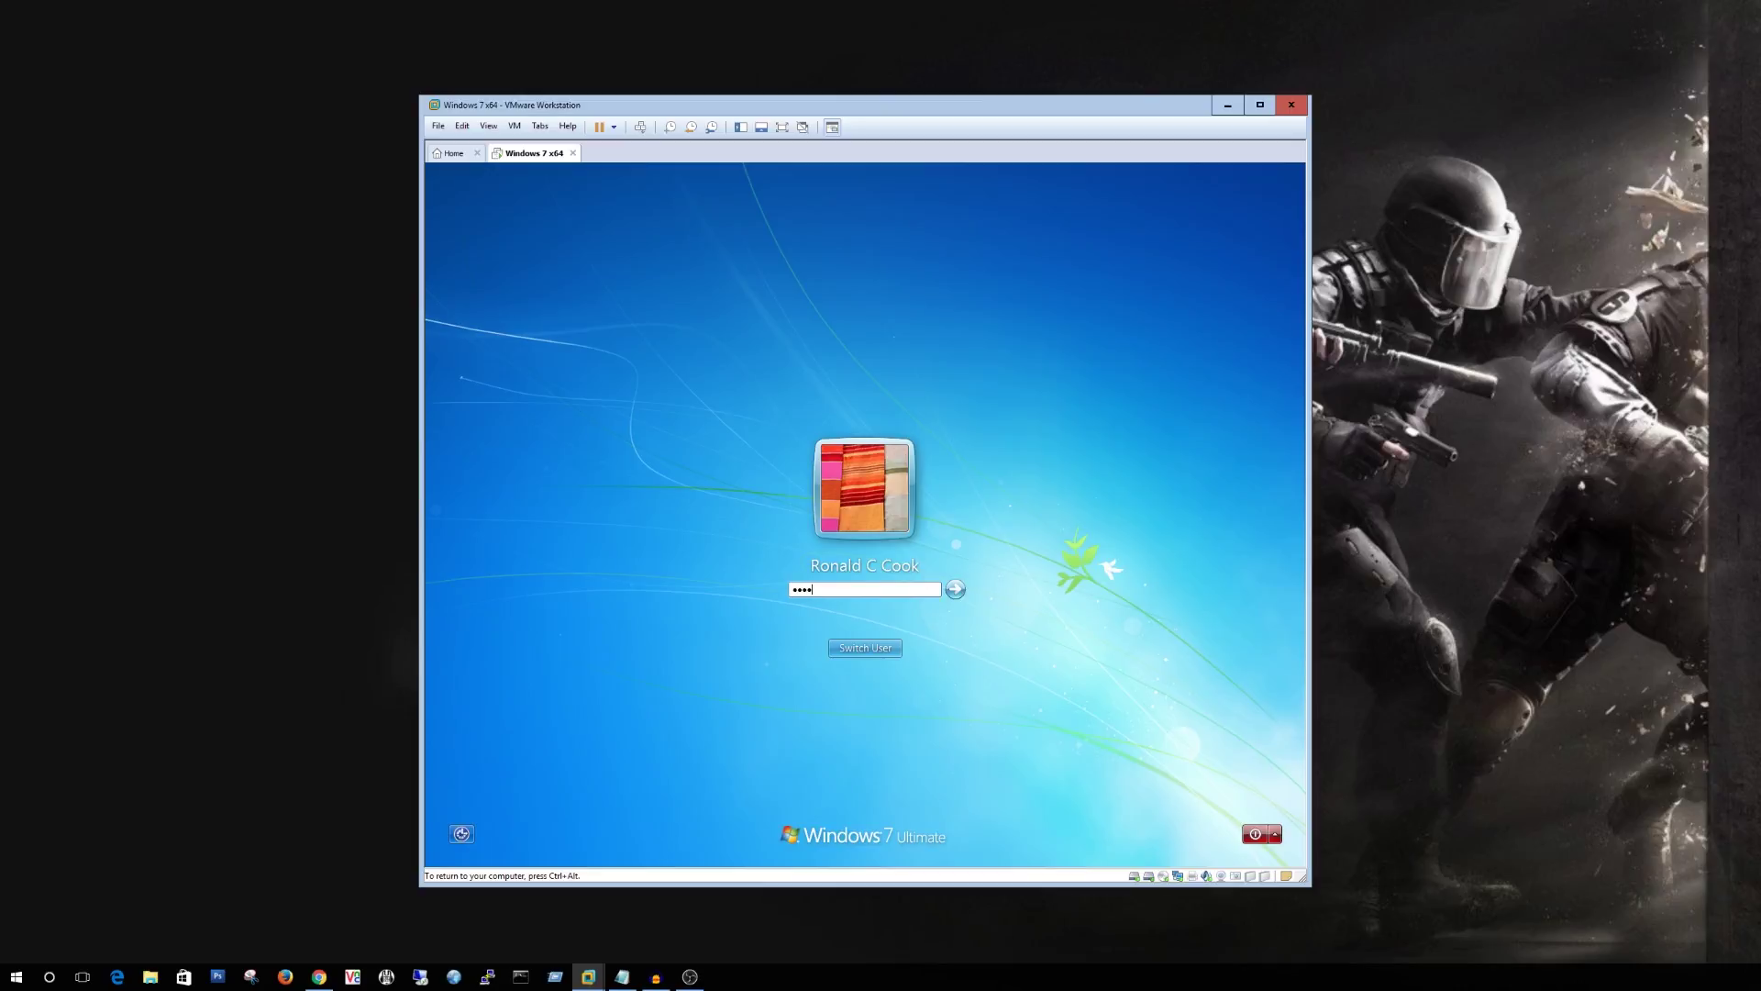
pyautogui.press('Return')
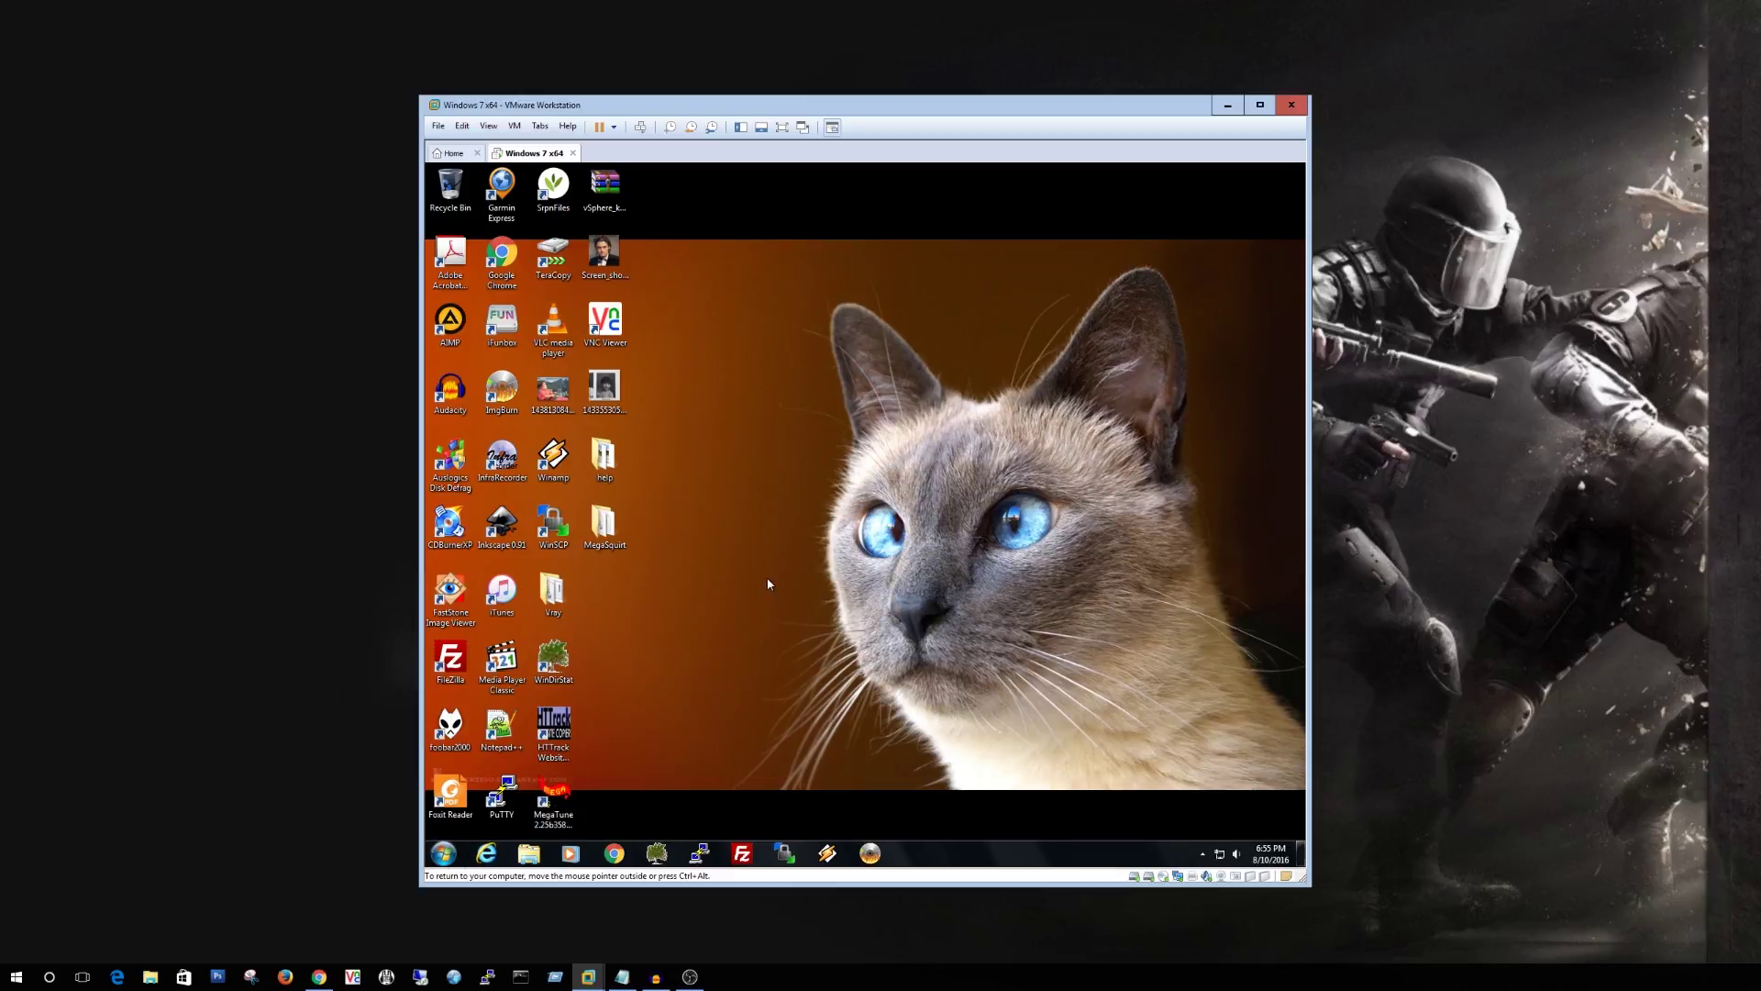
pyautogui.click(530, 855)
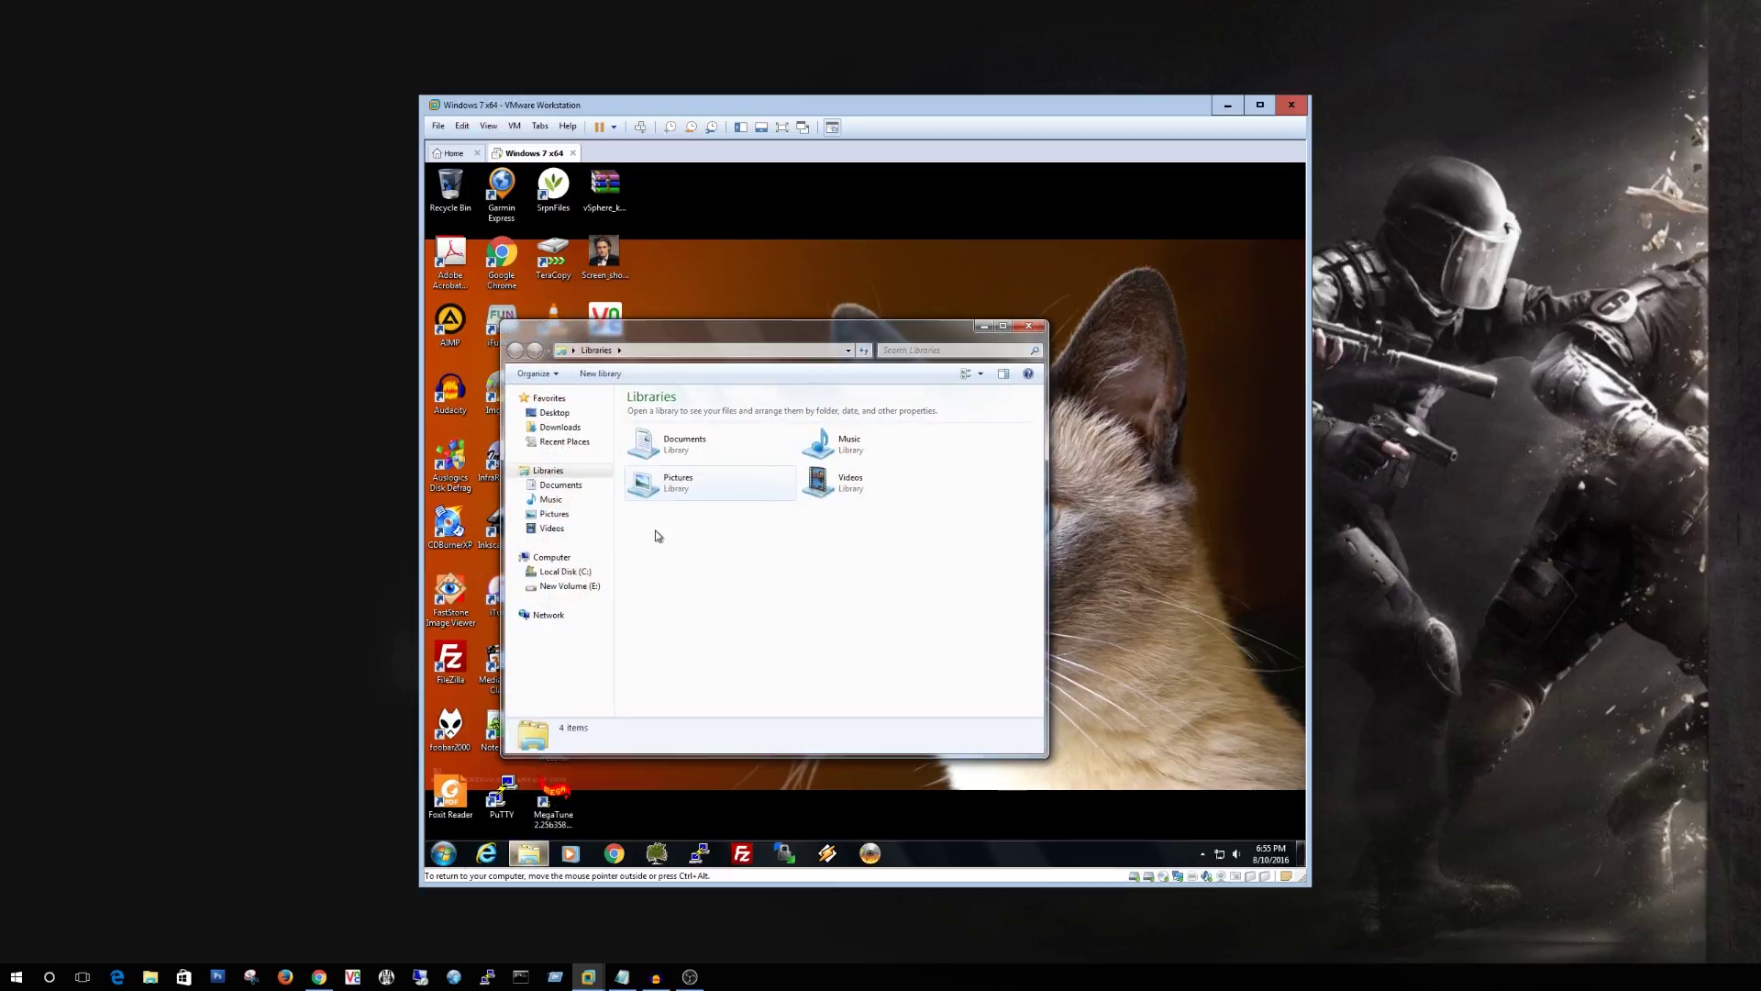
# - View System properties (Radio Shack, TRS-80-WIN7), then review Task Manager's services sorted by name
pyautogui.rightClick(568, 561)
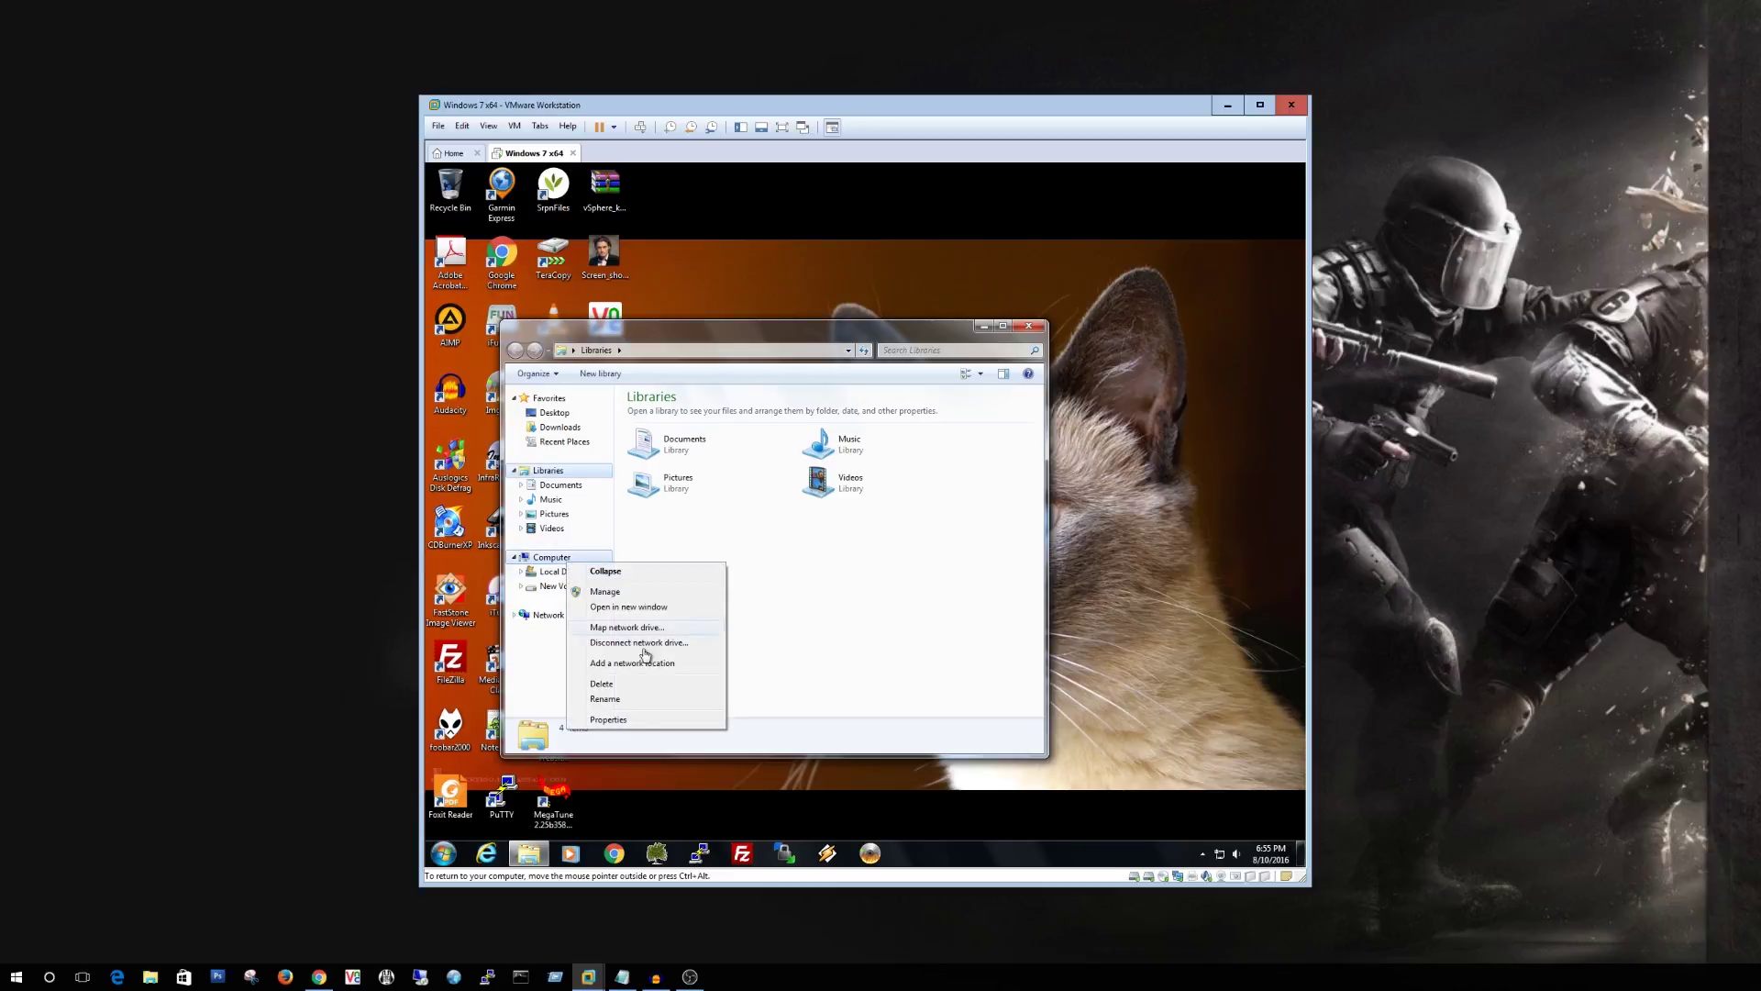
pyautogui.click(624, 719)
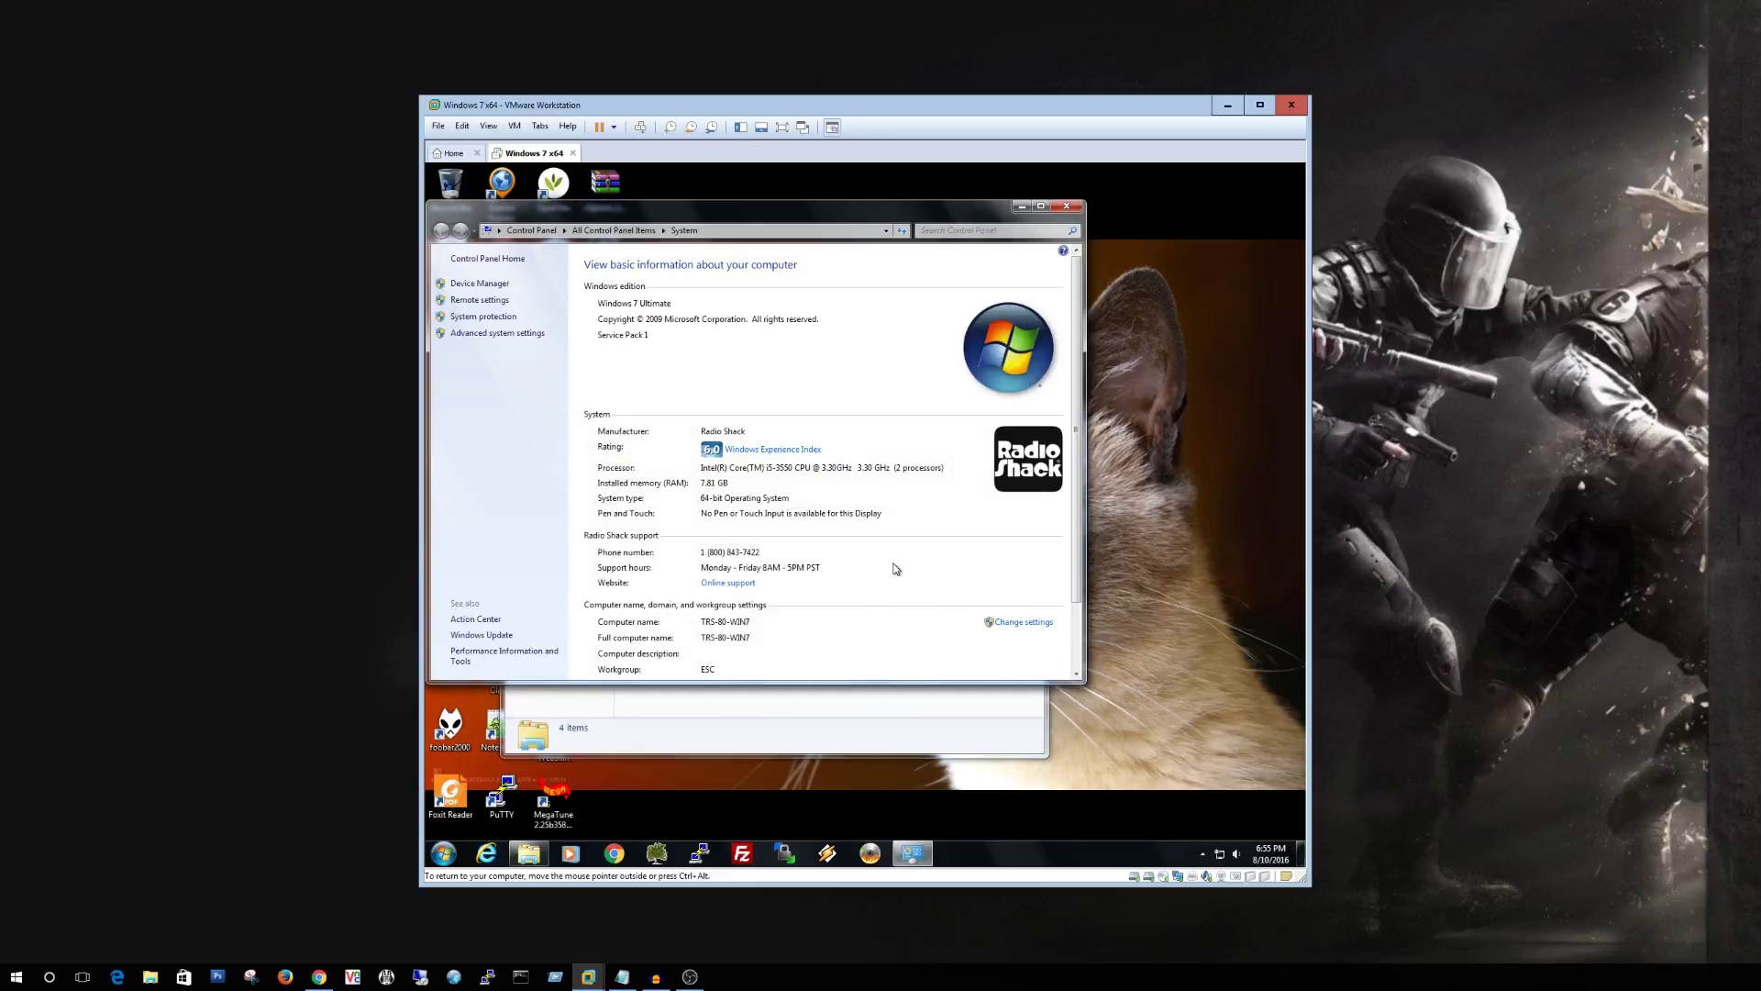
pyautogui.rightClick(995, 858)
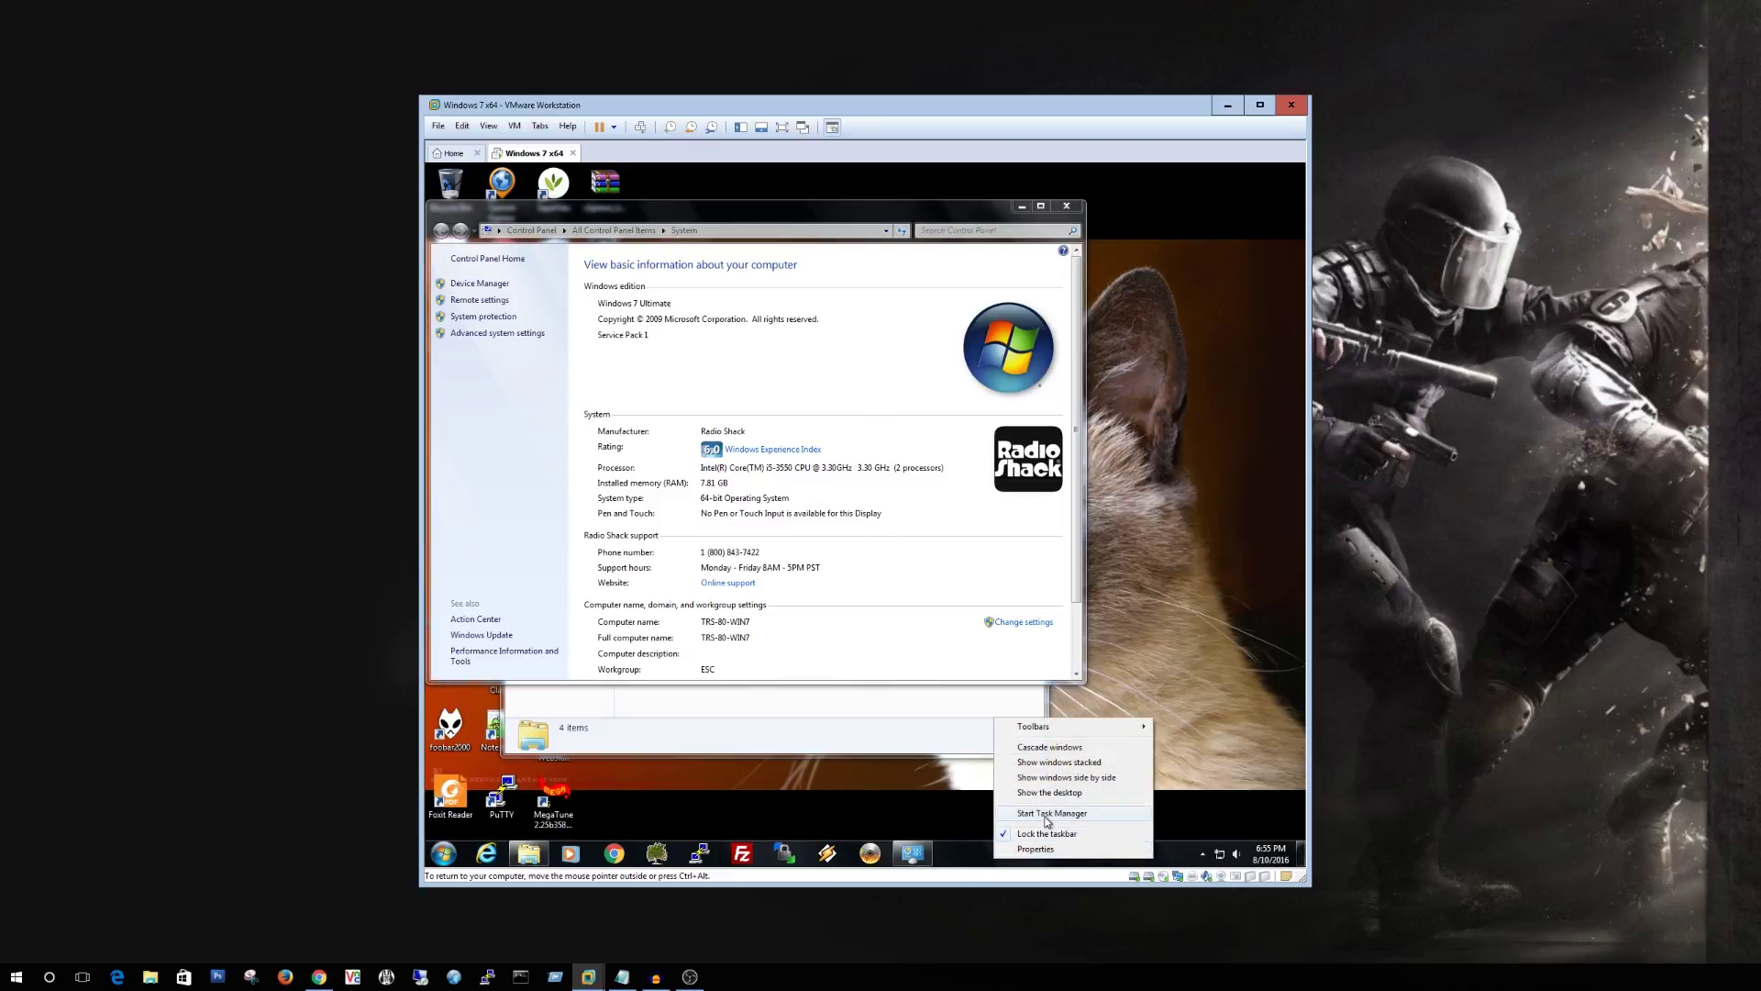
pyautogui.click(1047, 814)
pyautogui.click(556, 217)
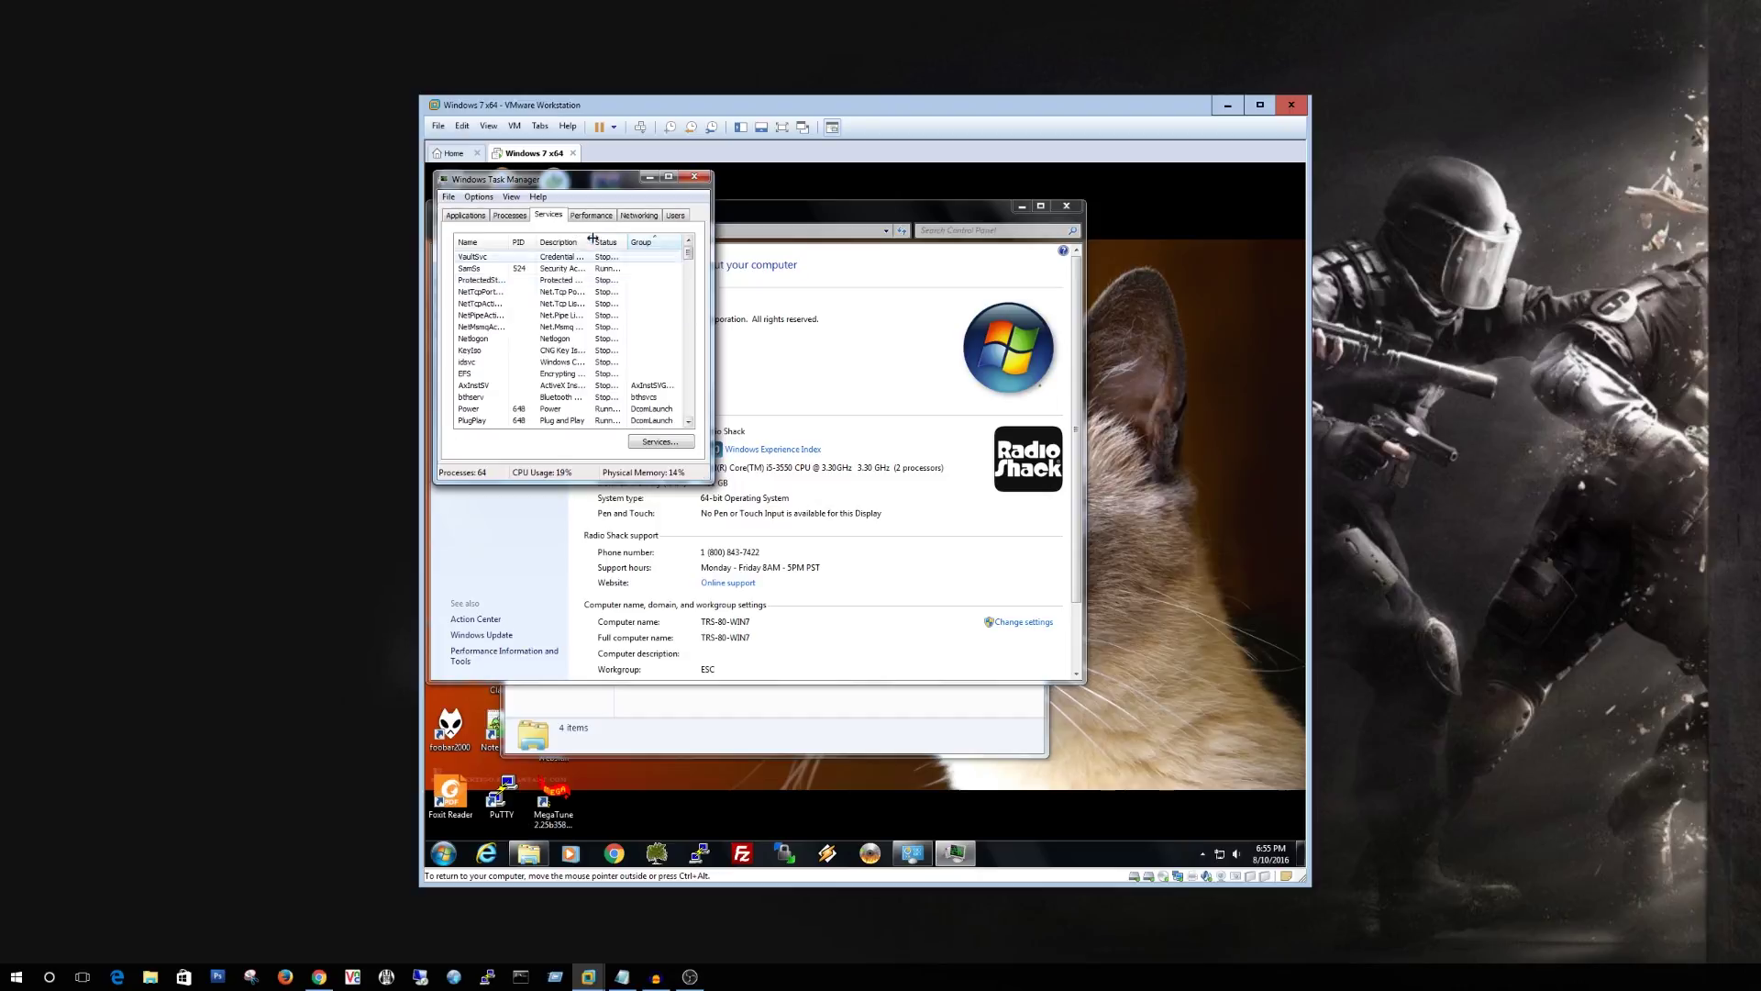
pyautogui.click(470, 241)
pyautogui.moveTo(688, 253); pyautogui.dragTo(684, 397)
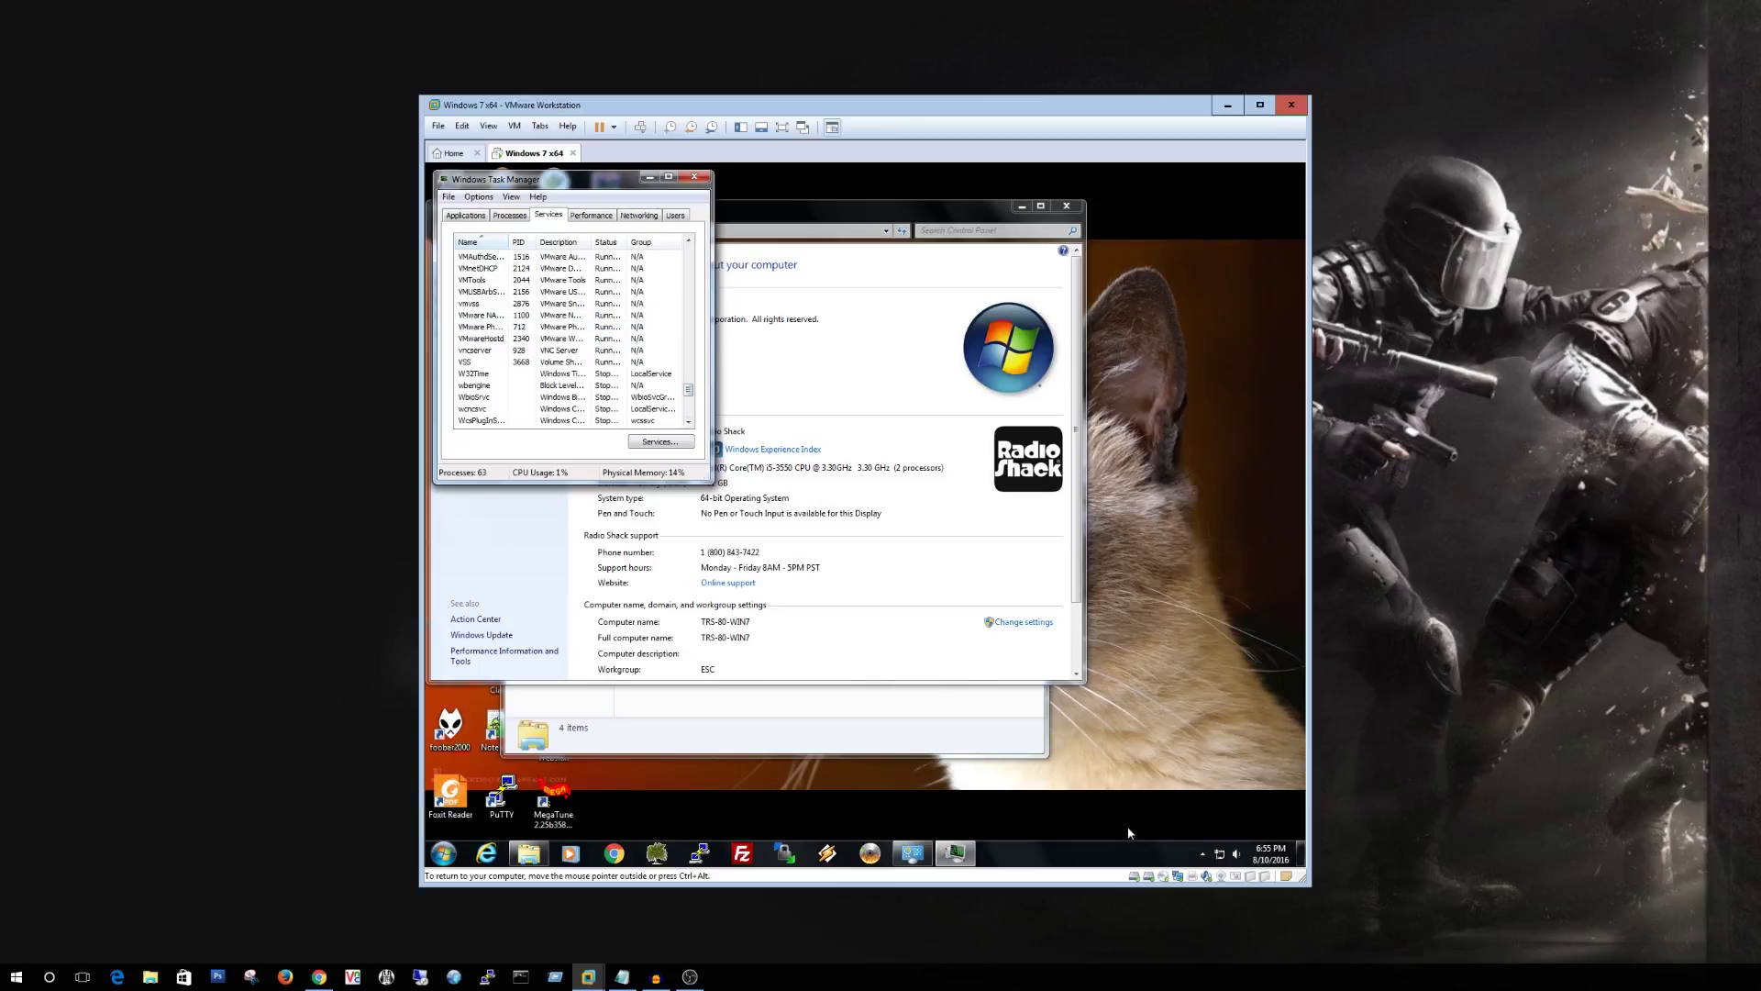
pyautogui.click(1199, 855)
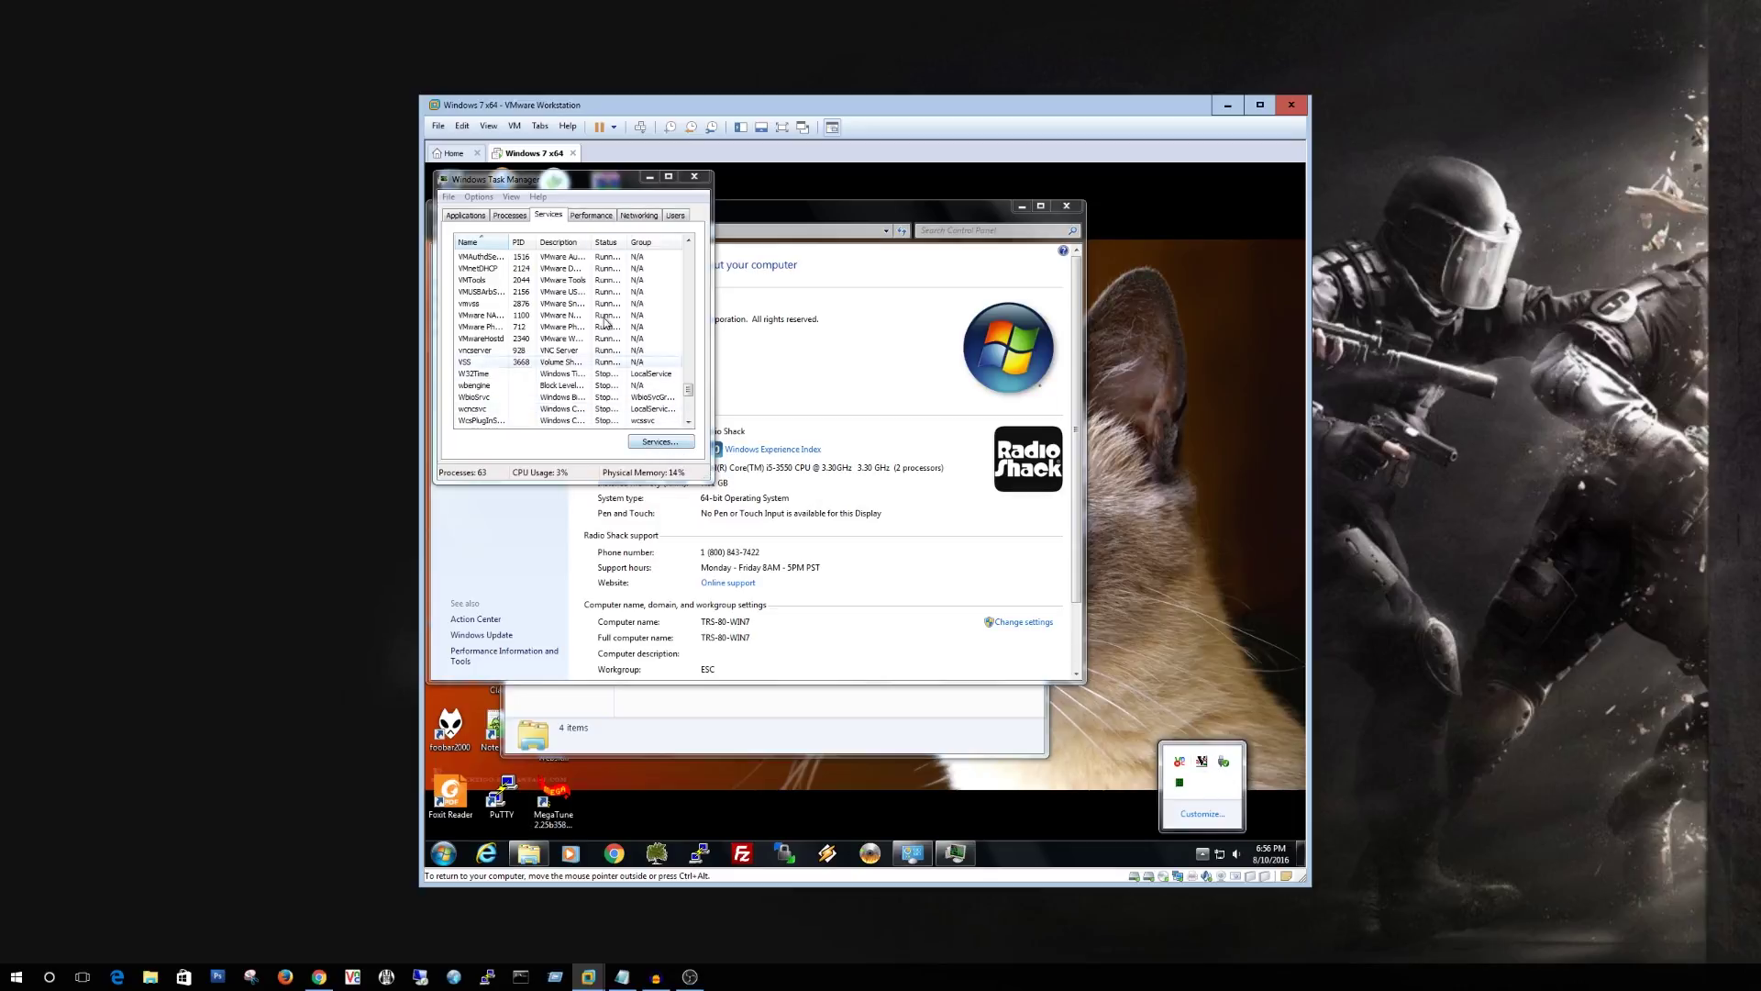
# - Close the Task Manager, System and Libraries windows in the guest
pyautogui.click(694, 176)
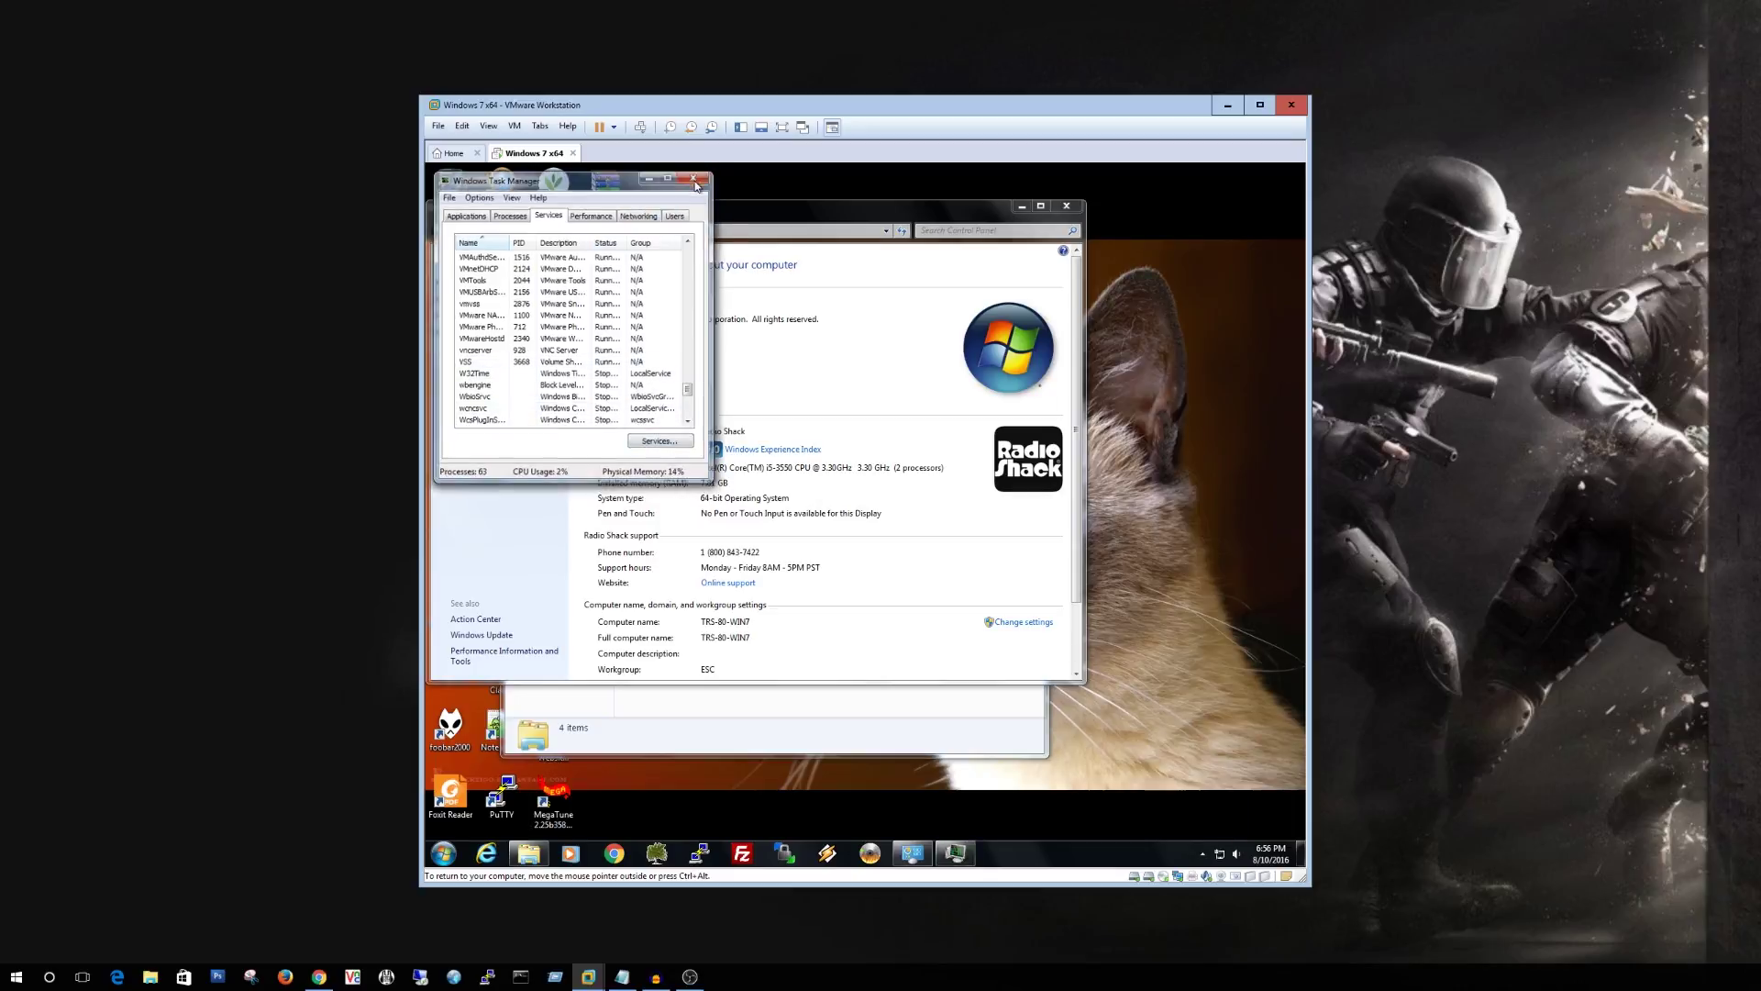
pyautogui.click(1066, 205)
pyautogui.click(1028, 325)
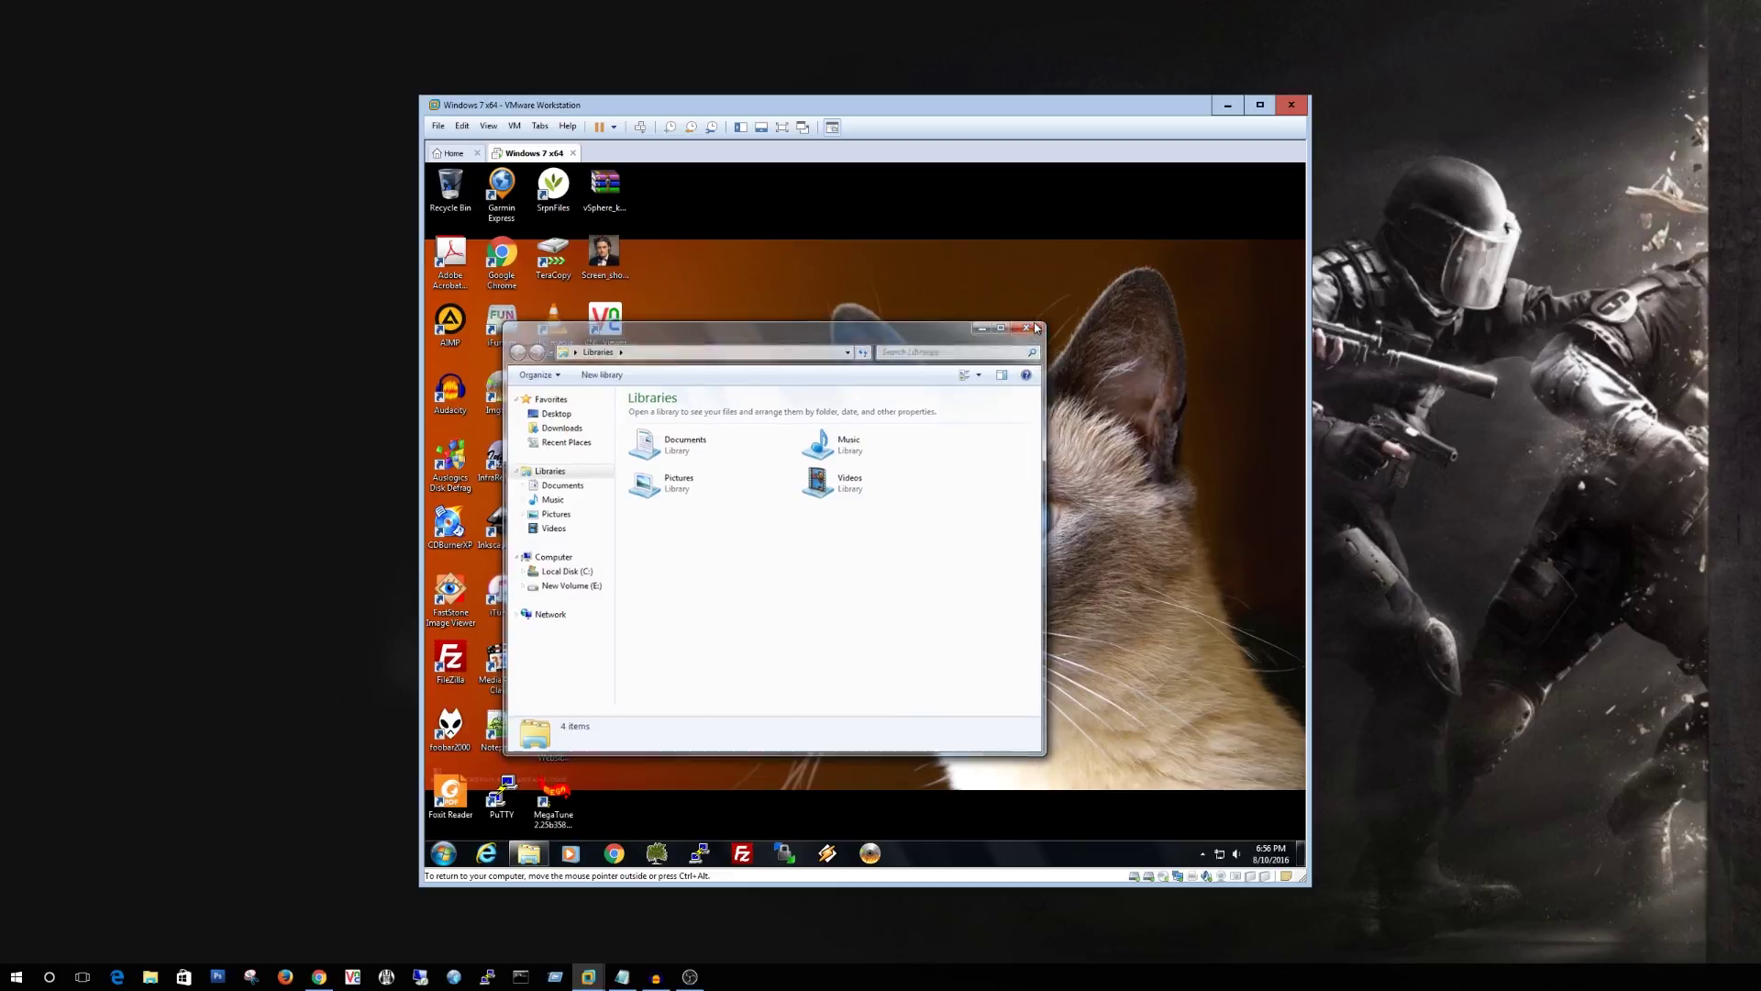